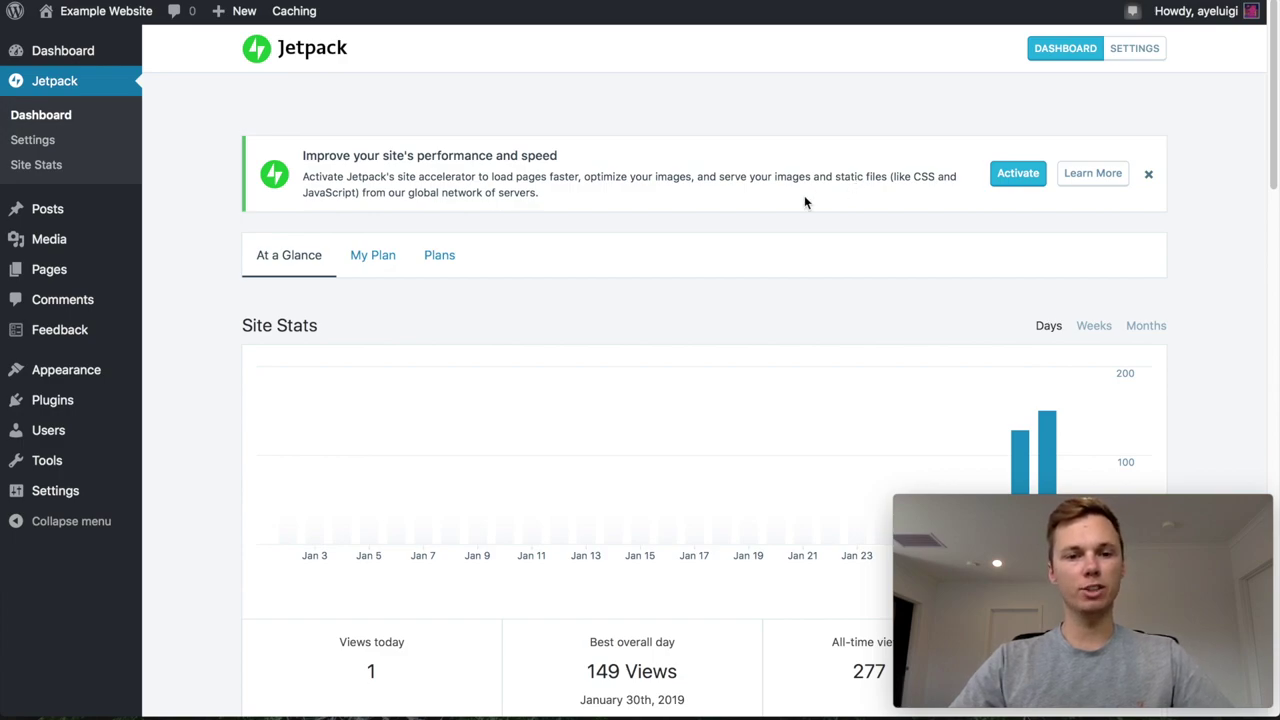
# Search the plugin directory for 'really simple ssl'
pyautogui.moveTo(71, 408)
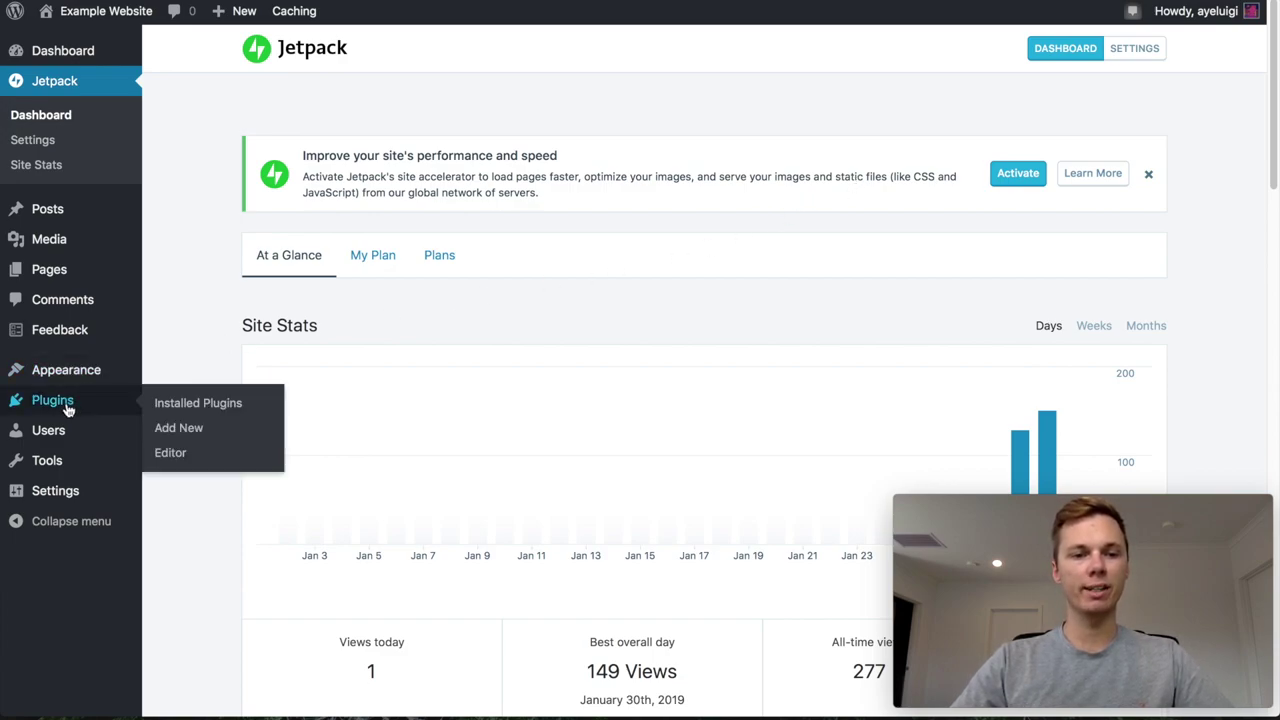
pyautogui.click(180, 428)
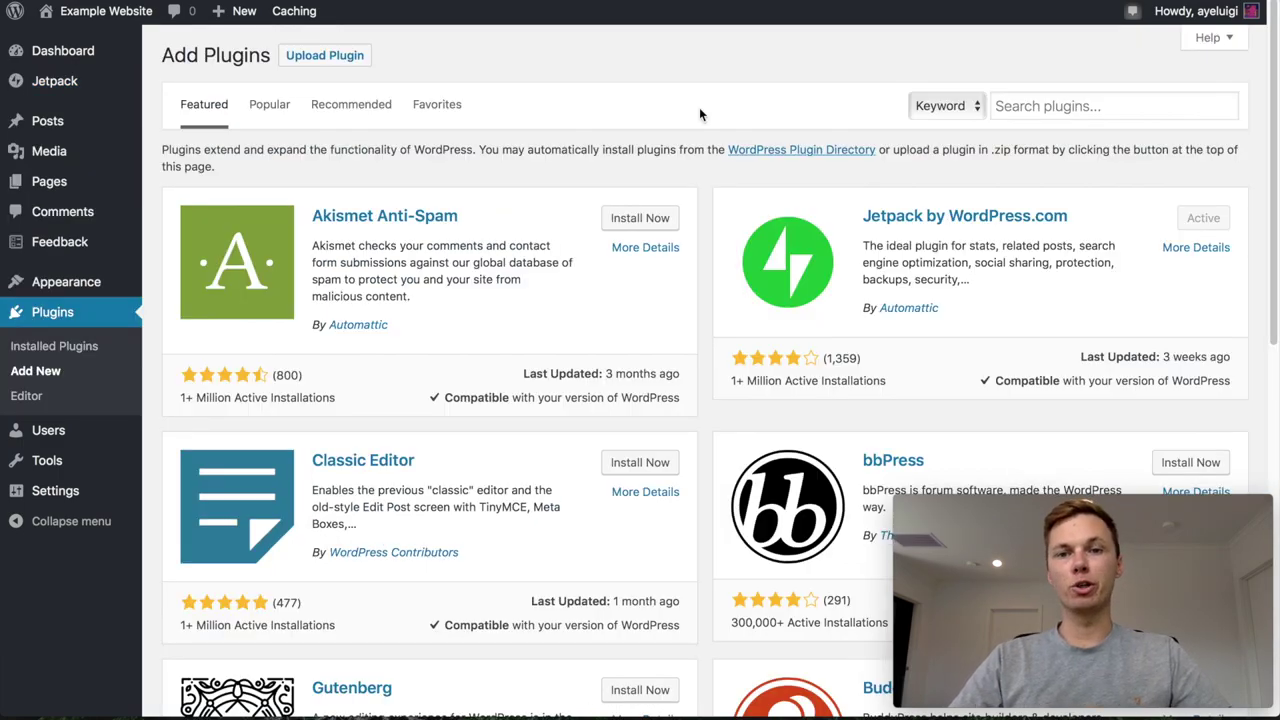
pyautogui.click(1064, 104)
pyautogui.write('r')
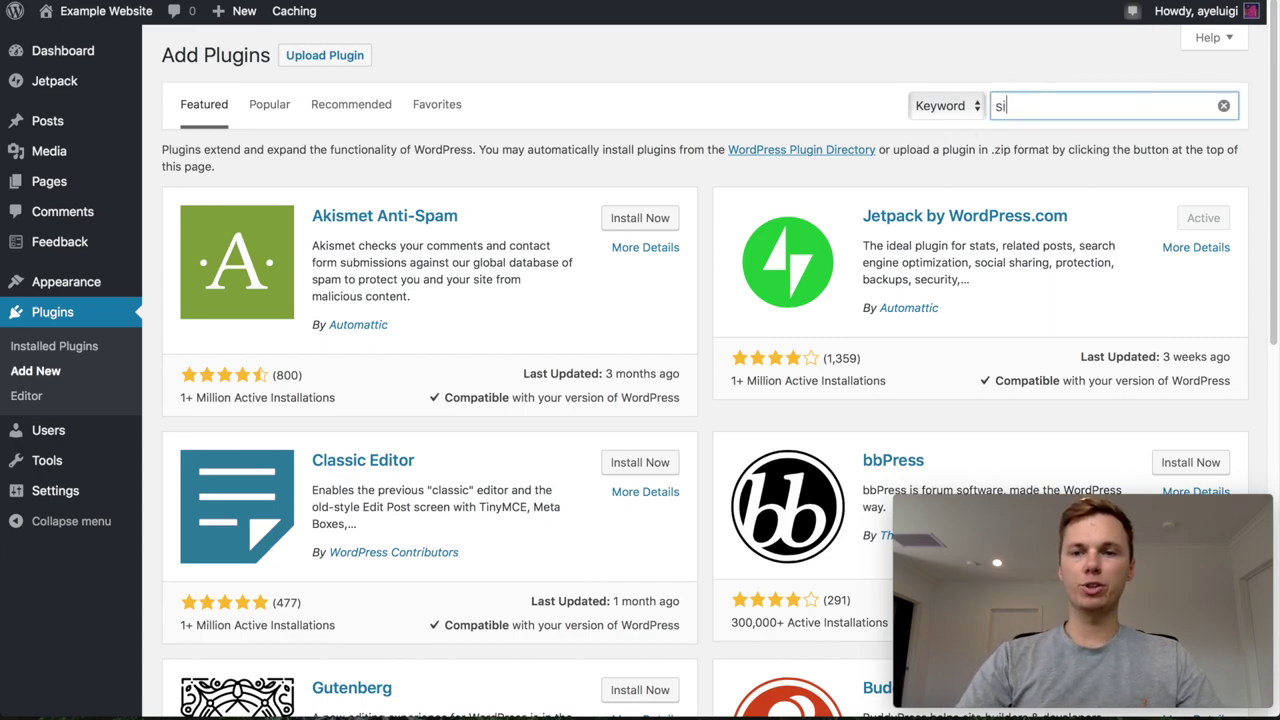
pyautogui.write('eally simple')
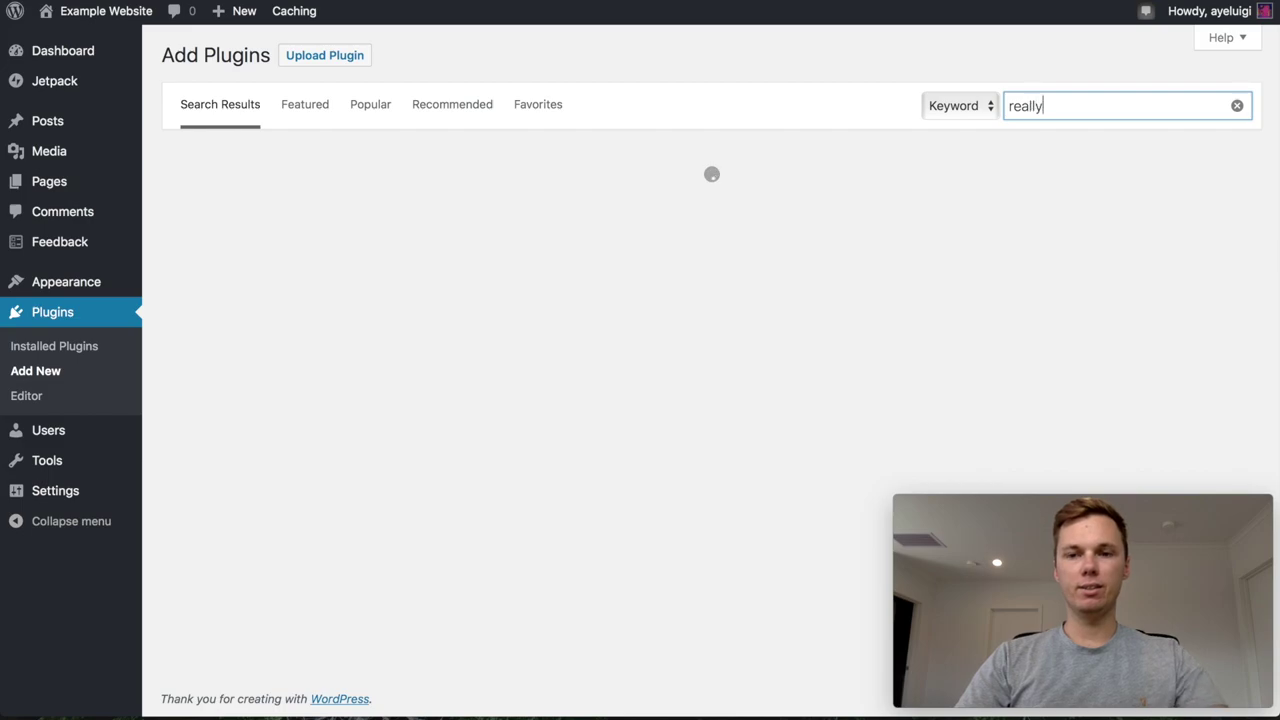
pyautogui.write(' ssl')
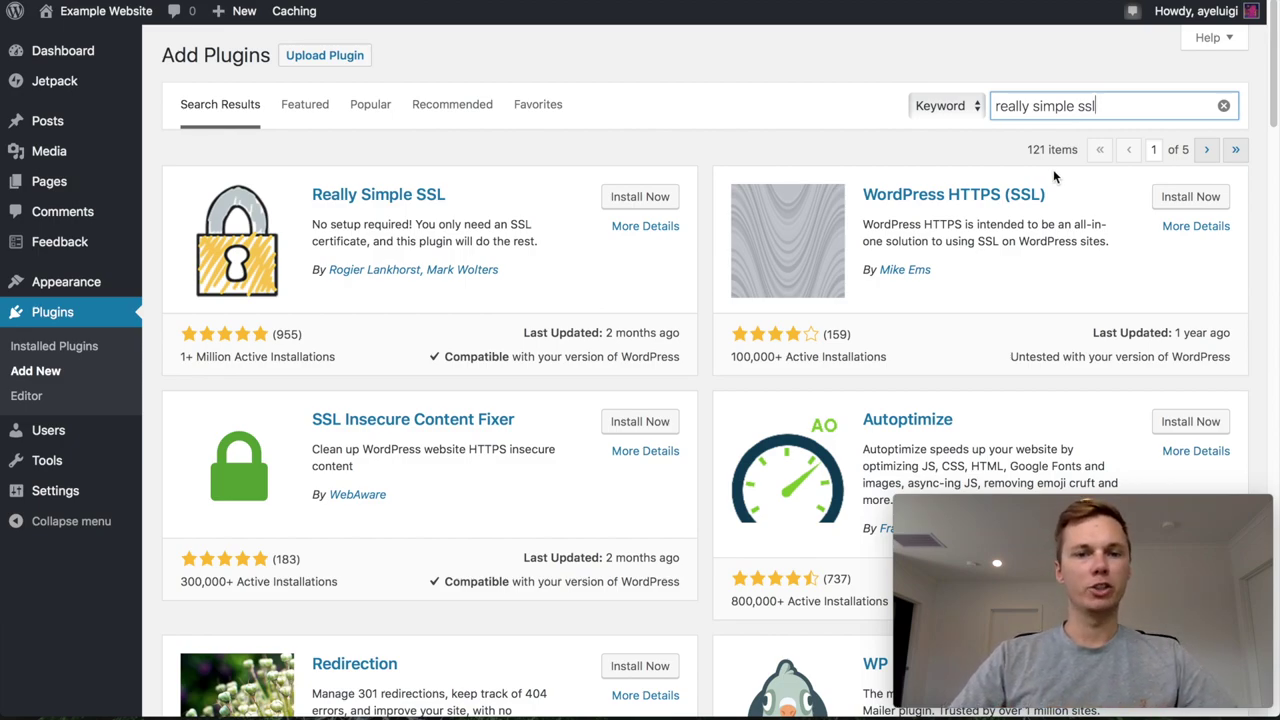
# Install and activate Really Simple SSL, then switch the site over to SSL
pyautogui.click(639, 198)
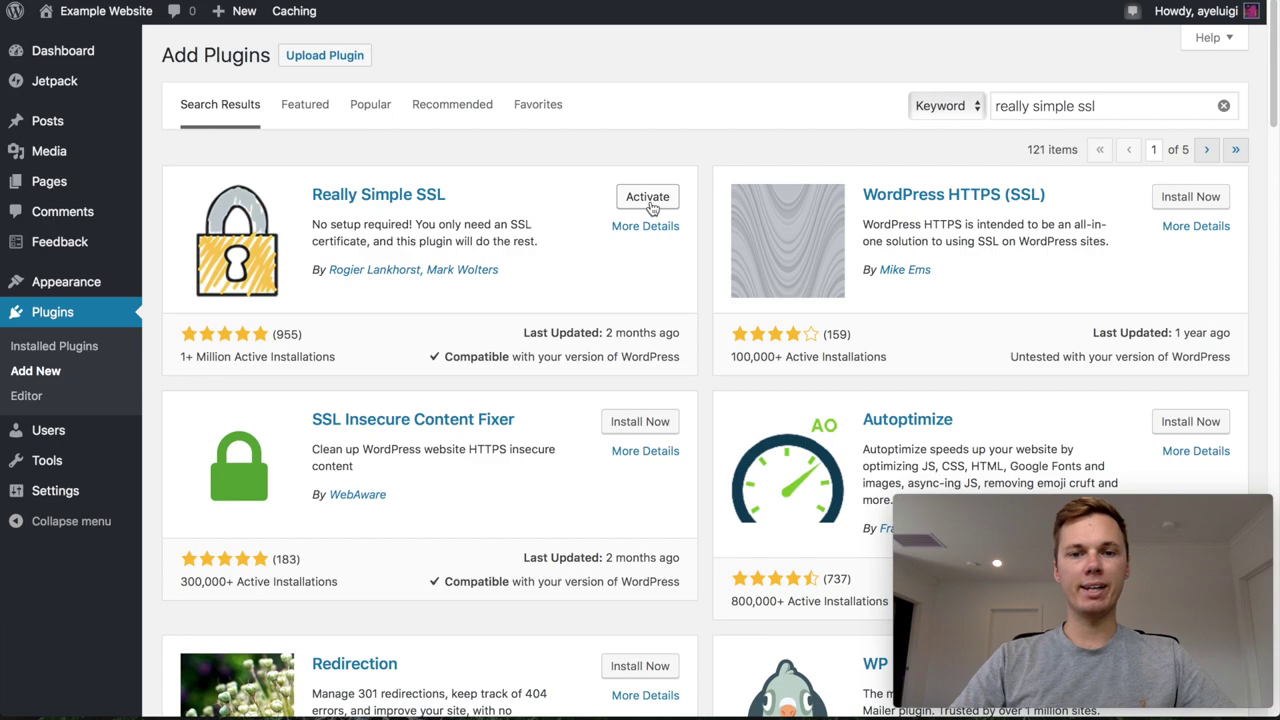
pyautogui.click(650, 200)
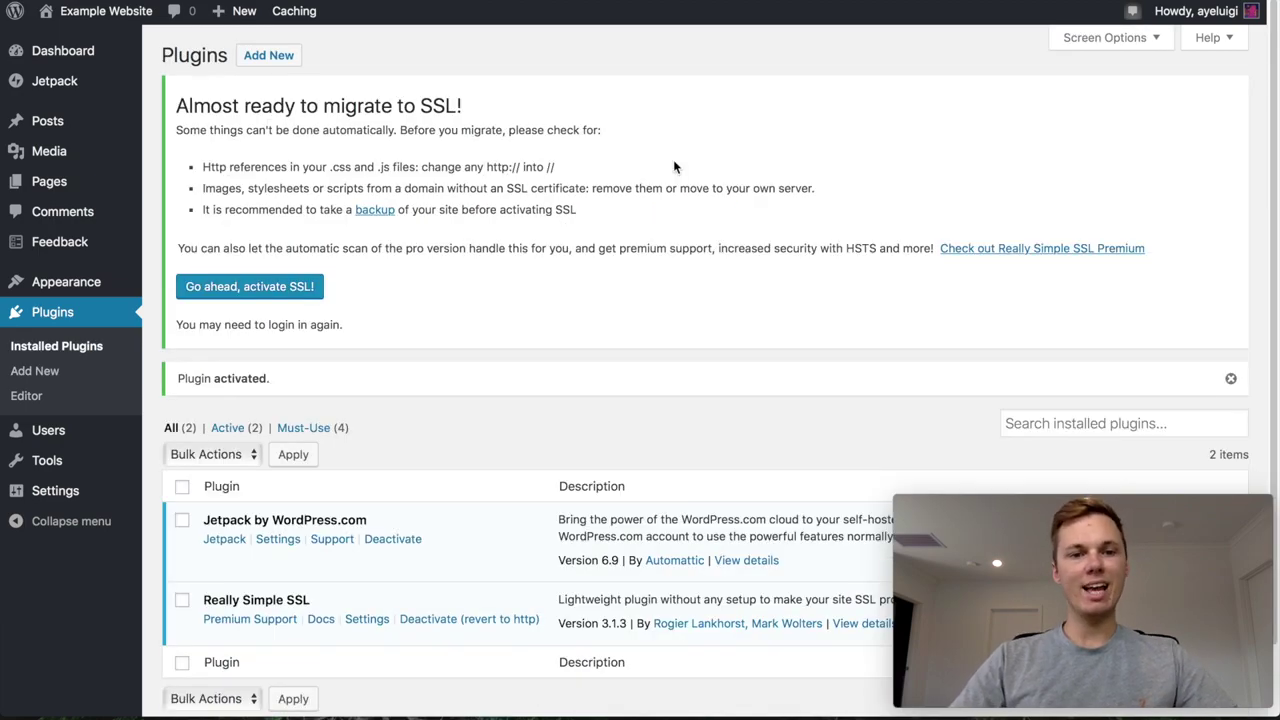
pyautogui.click(270, 287)
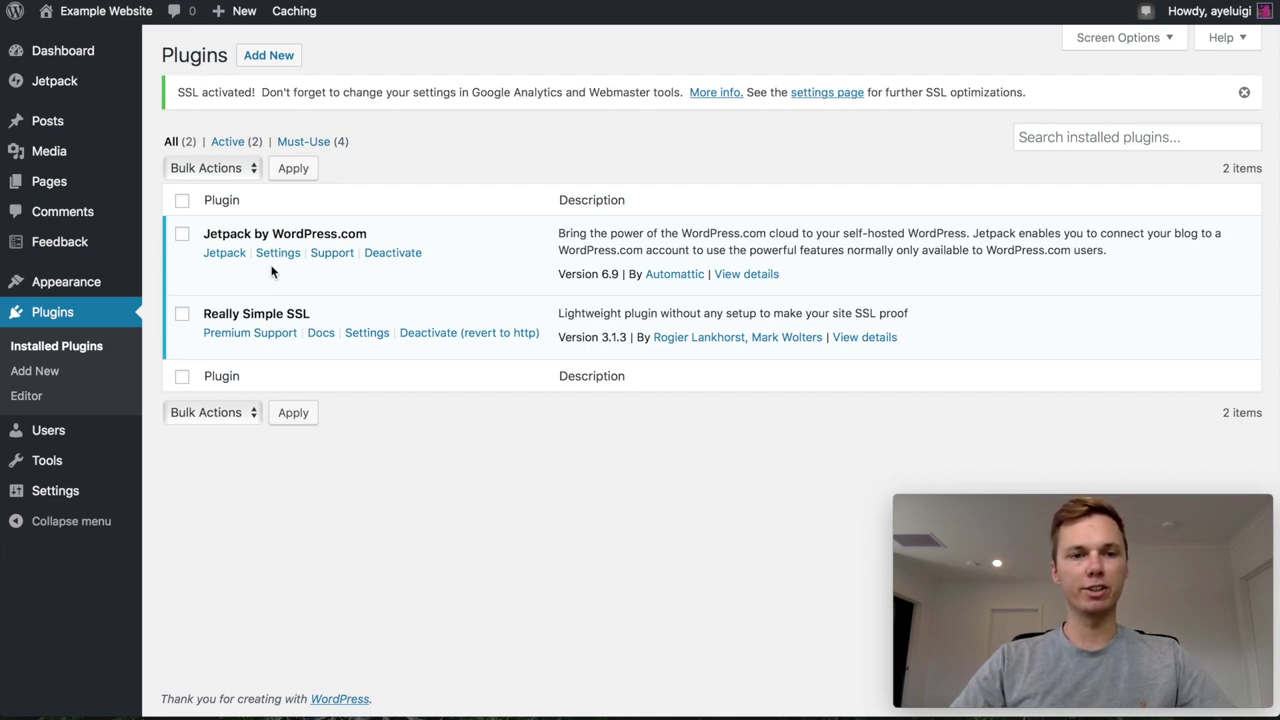
pyautogui.click(268, 56)
# Search for 'yoast seo', then install and activate the Yoast SEO plugin
pyautogui.click(1162, 154)
pyautogui.write('yoast')
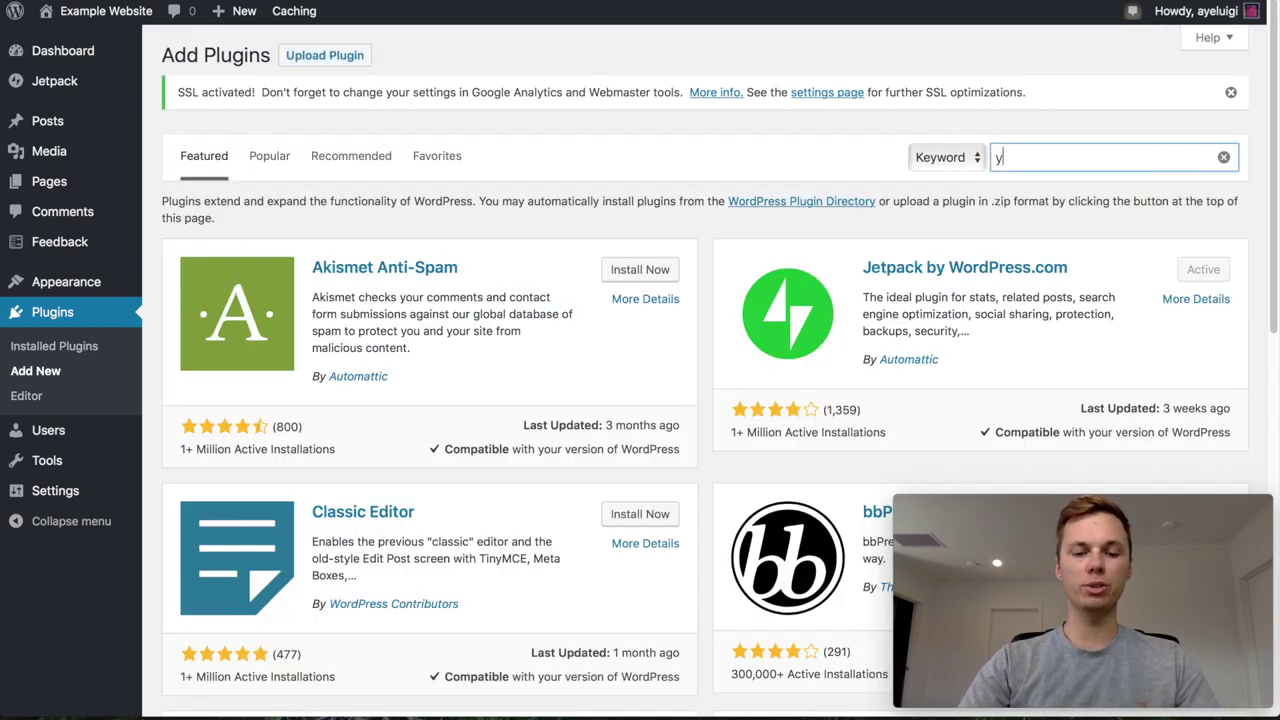
pyautogui.write(' seo')
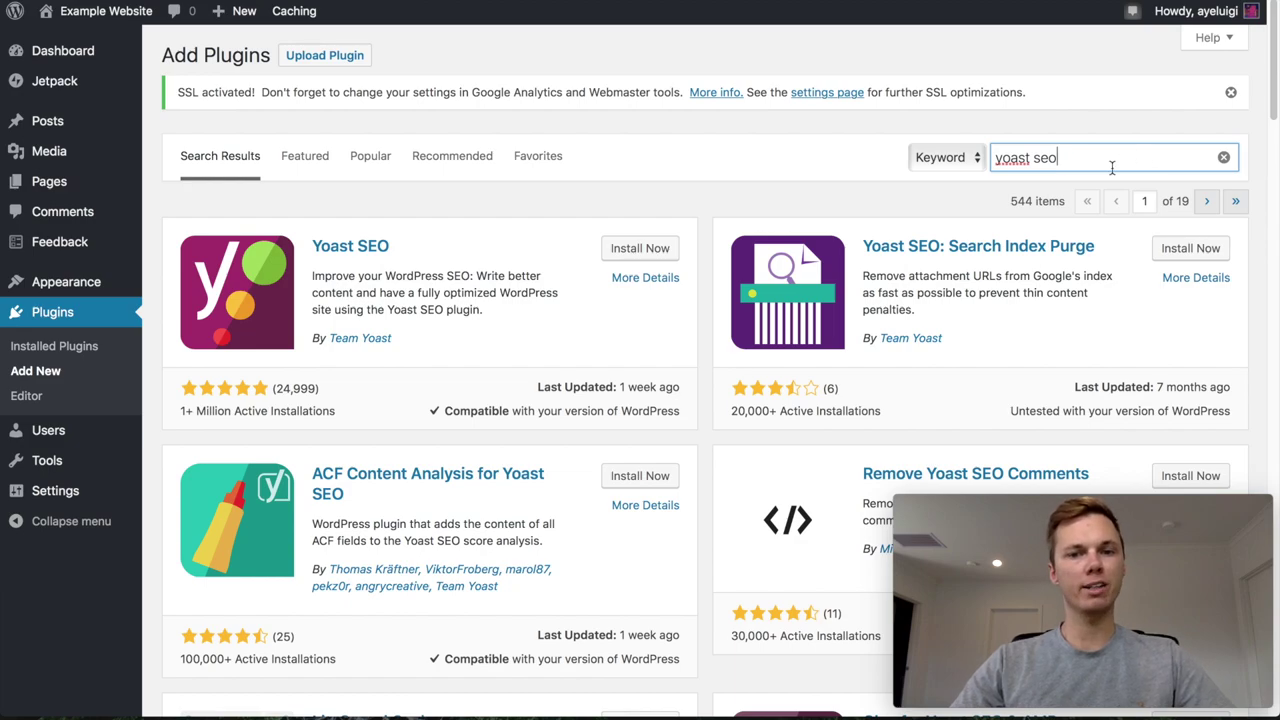
pyautogui.click(641, 251)
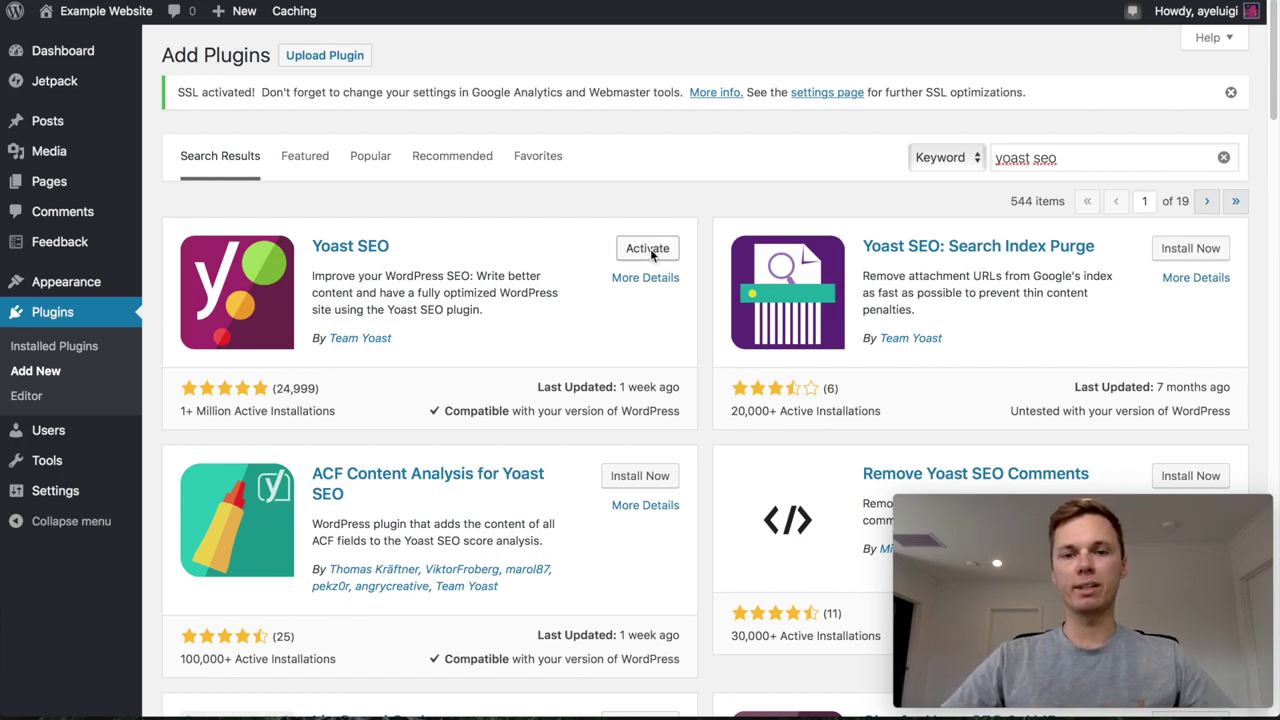
pyautogui.click(648, 249)
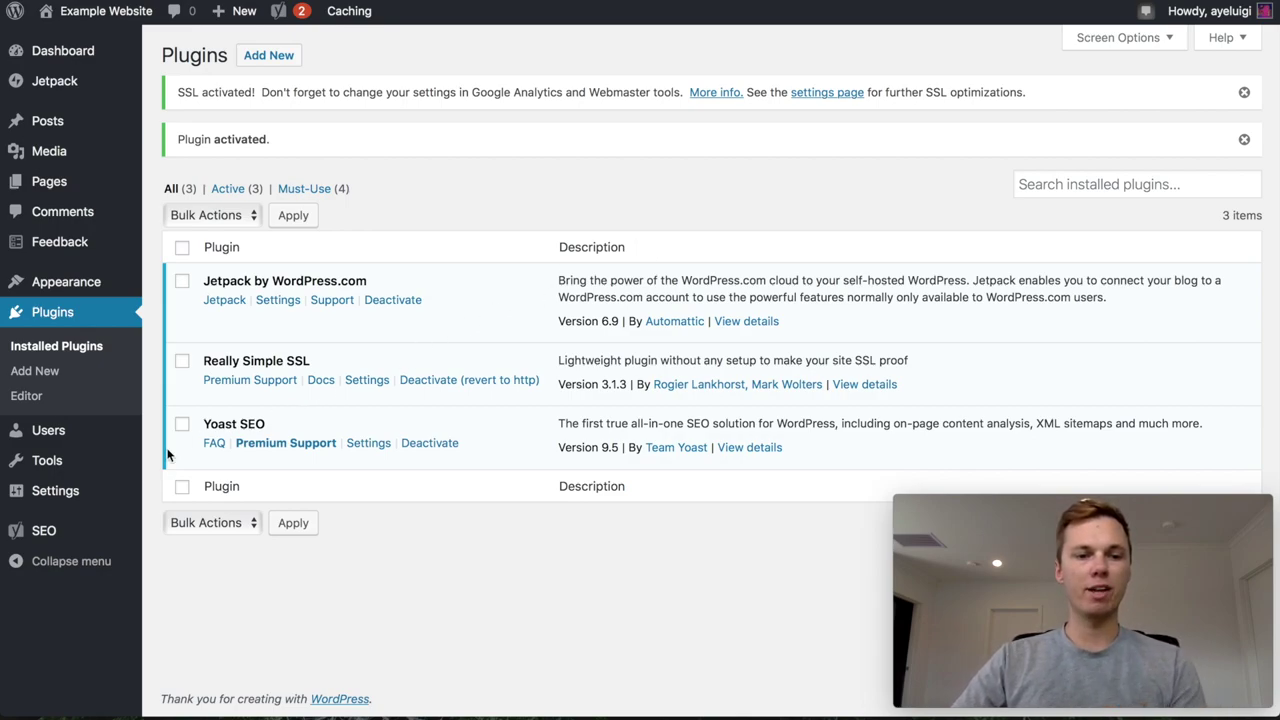
pyautogui.moveTo(50, 494)
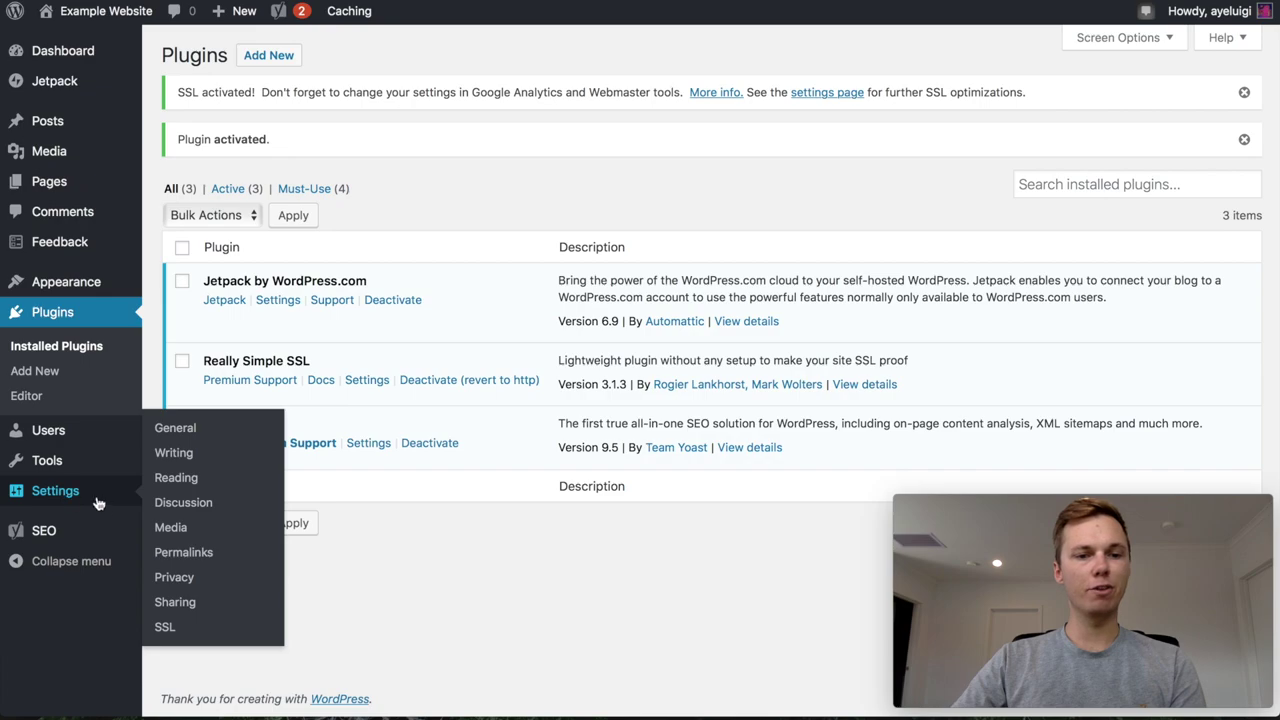
# In General Settings, enter the business name as site title, tagline 'Fine Art Photographer', and save
pyautogui.click(176, 428)
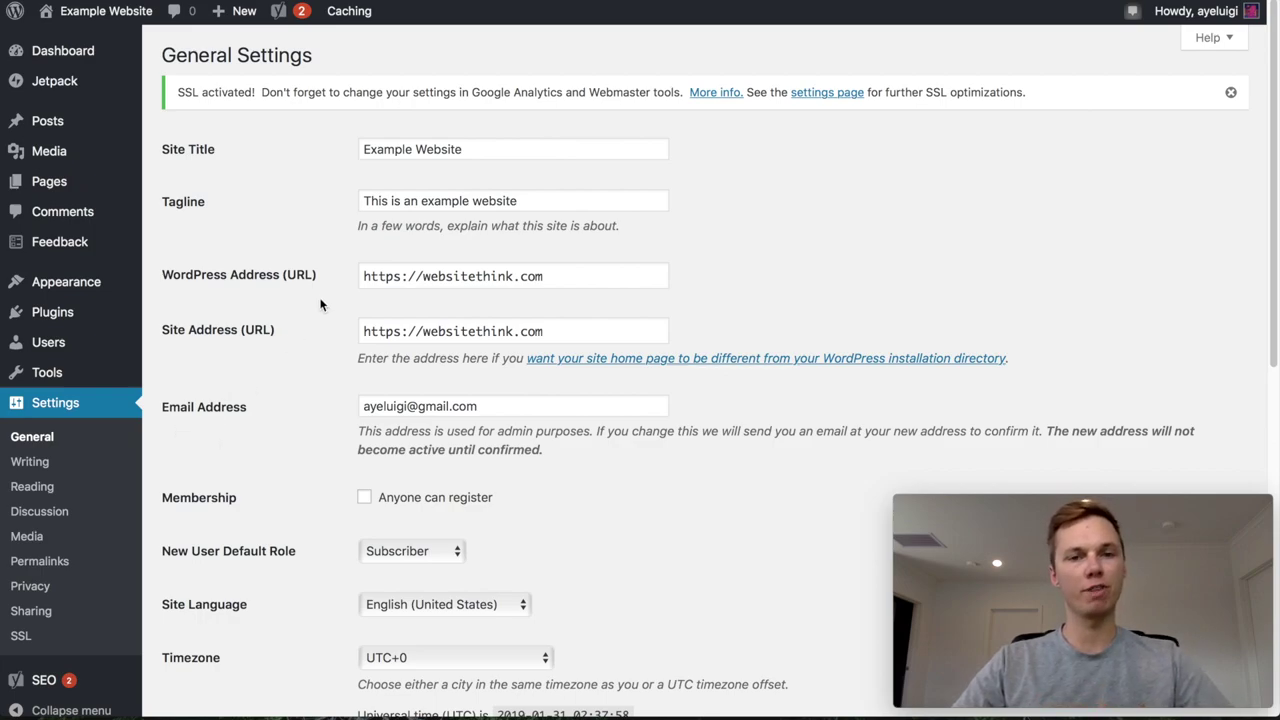
pyautogui.tripleClick(424, 152)
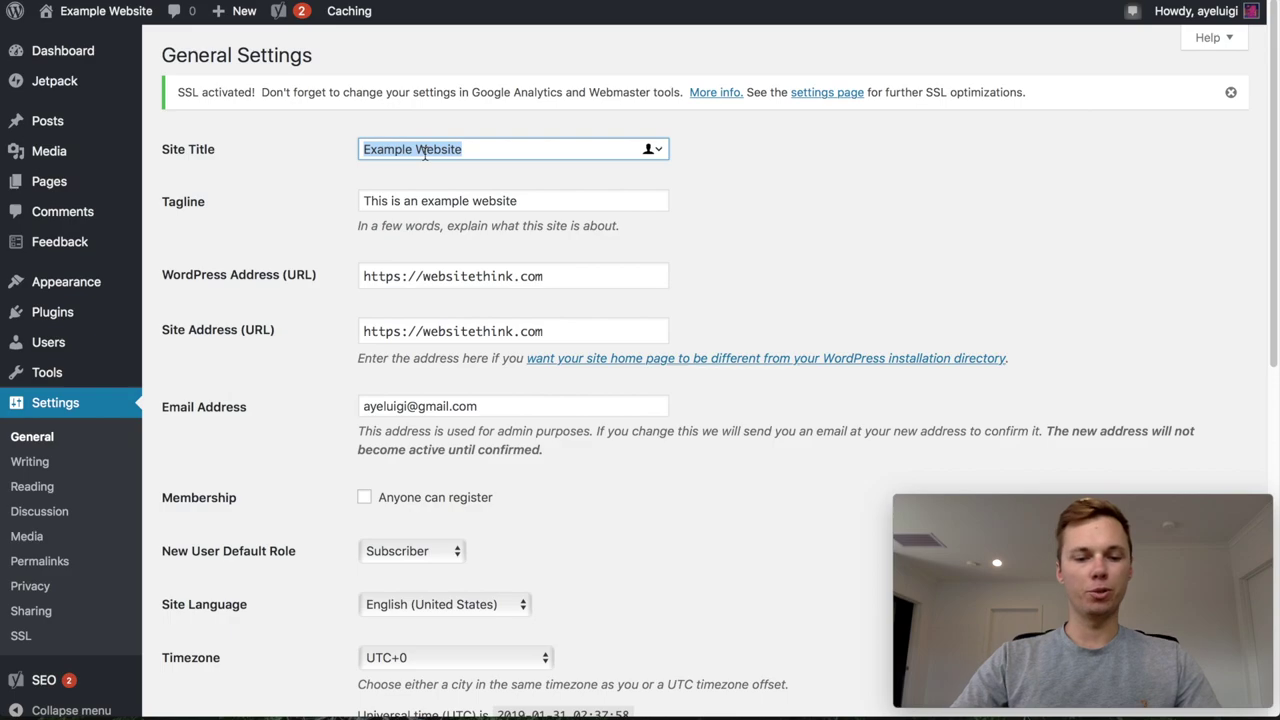
pyautogui.write('Will ')
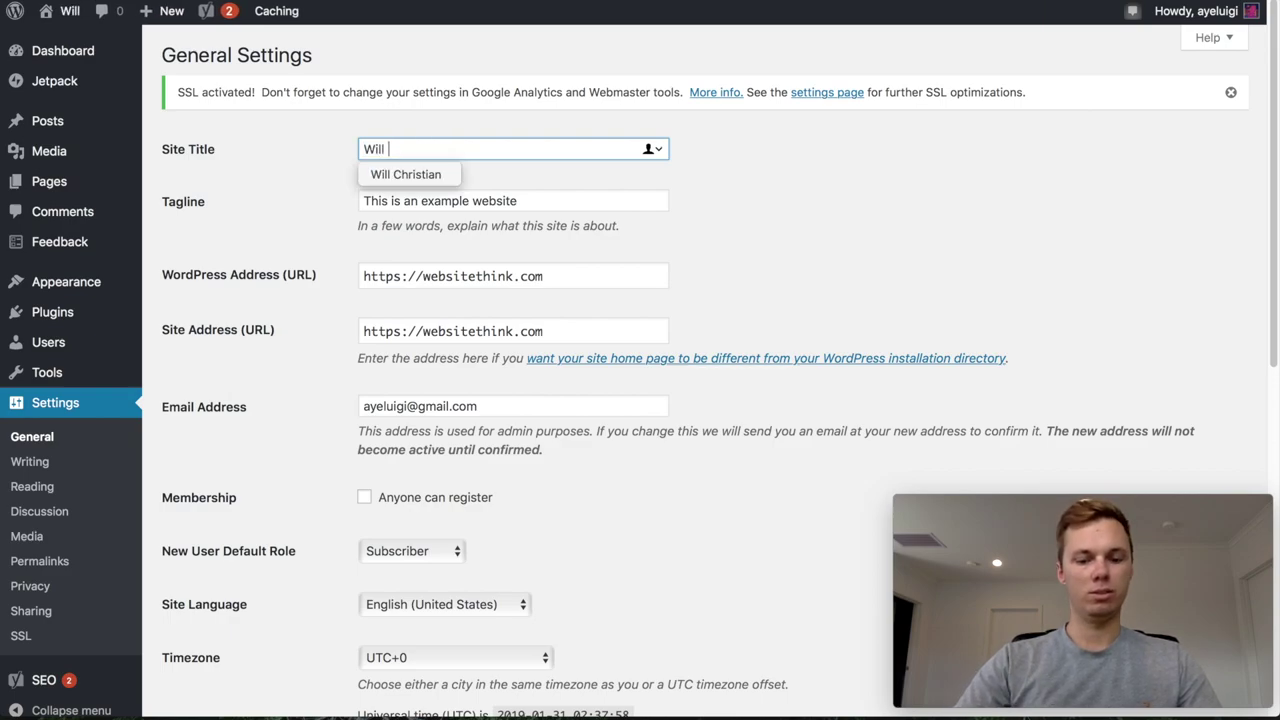
pyautogui.write('Burr P')
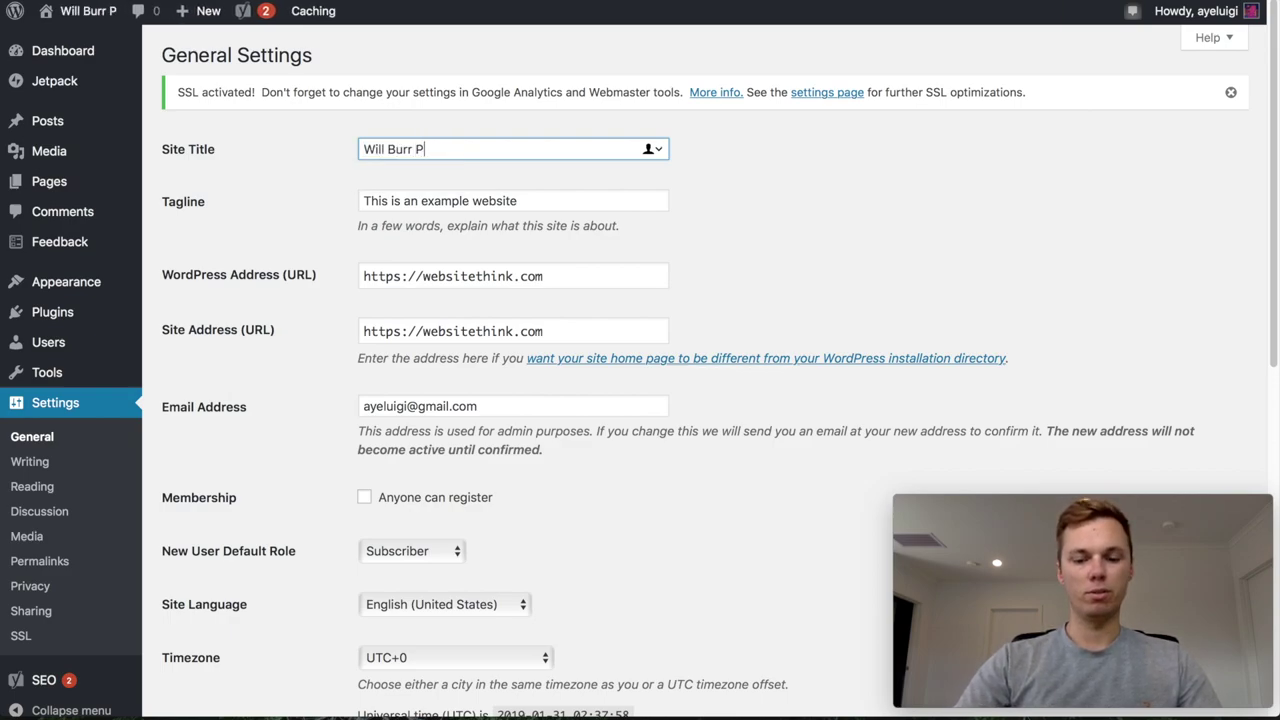
pyautogui.write('hotography')
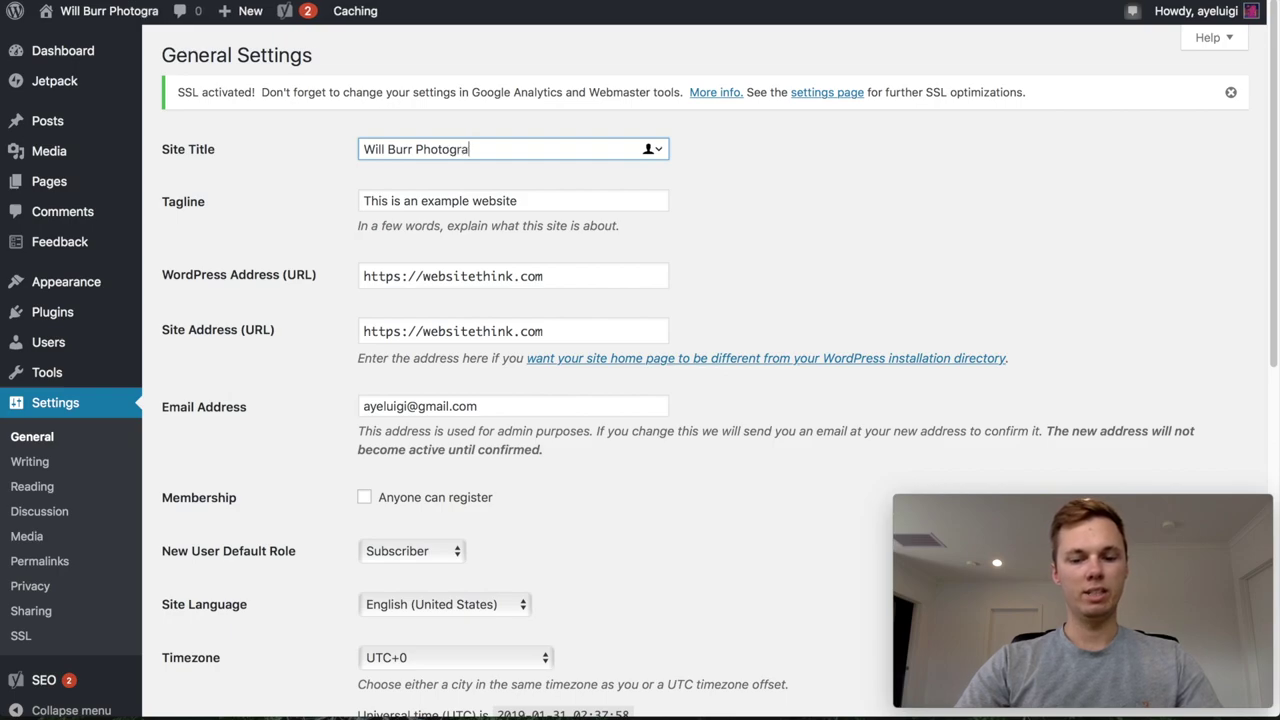
pyautogui.tripleClick(498, 200)
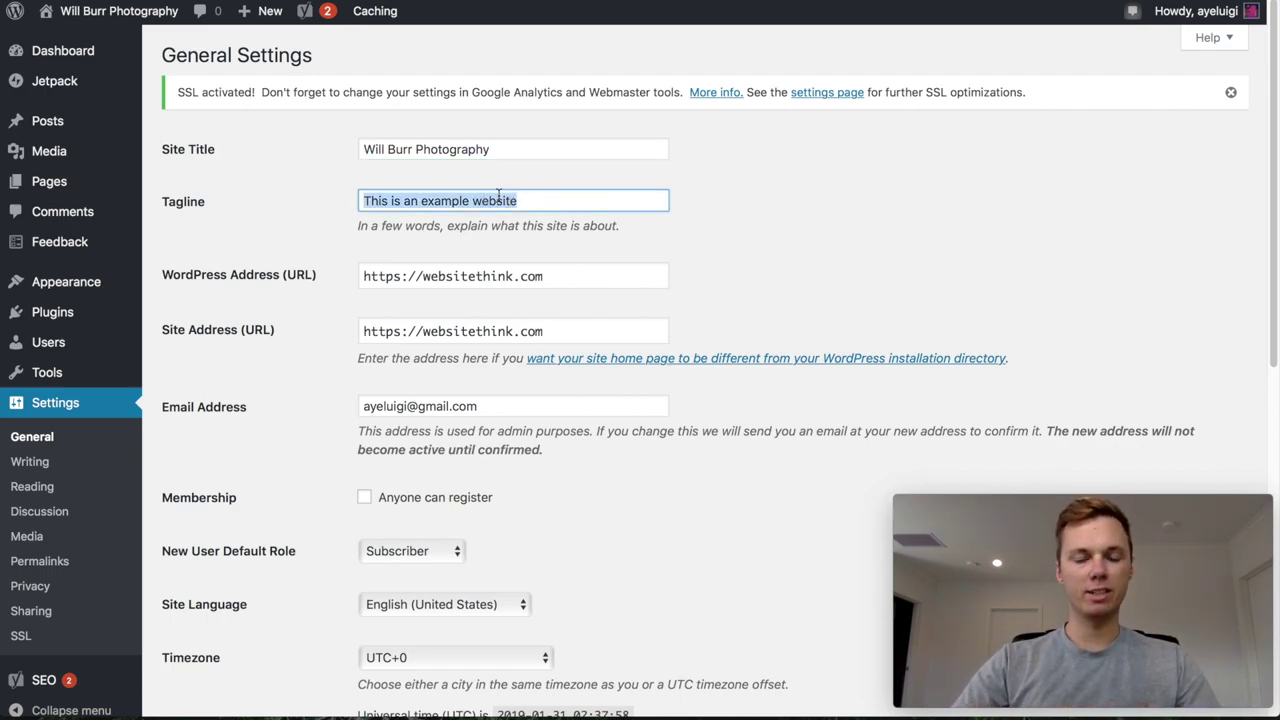
pyautogui.write('Fine A')
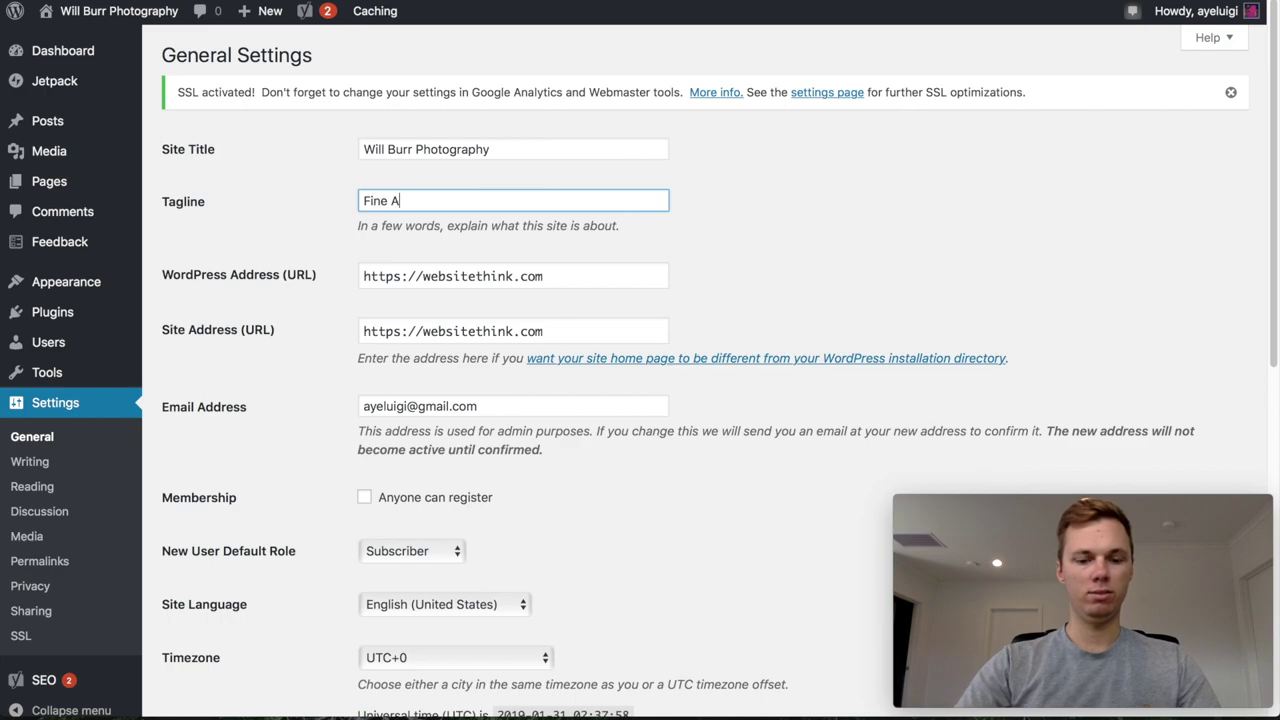
pyautogui.write('rt Ph')
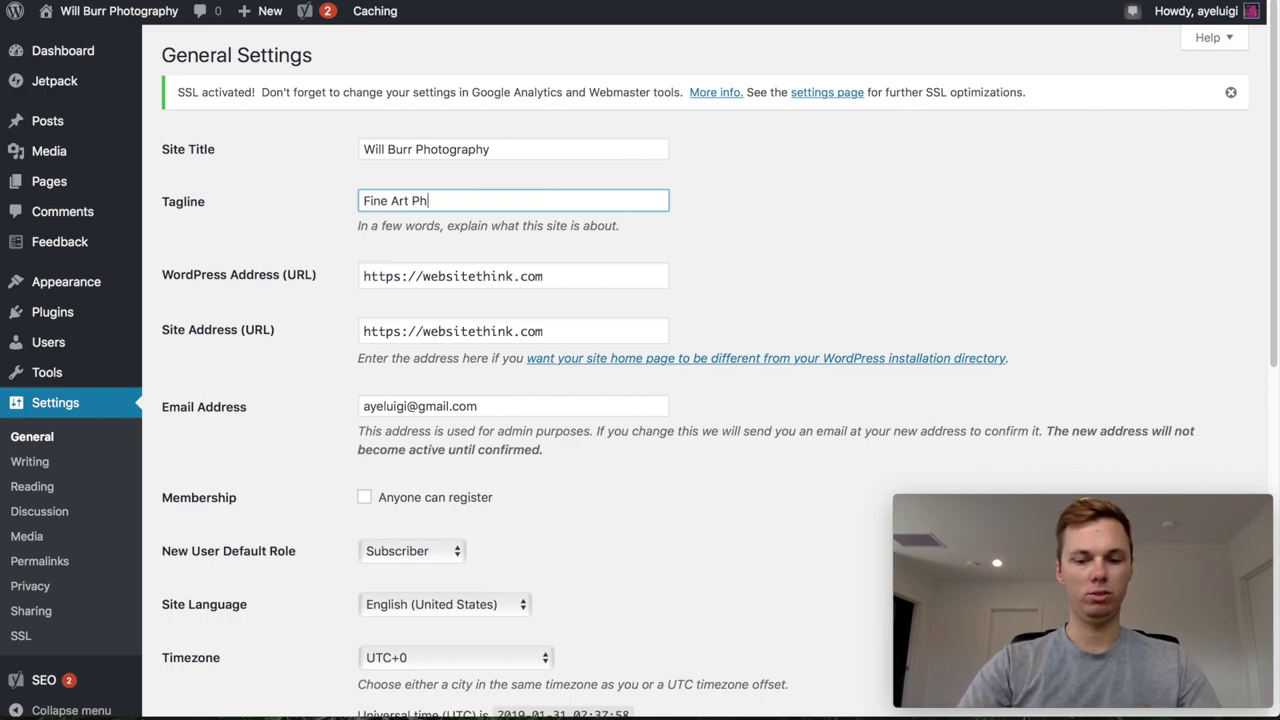
pyautogui.write('otographer')
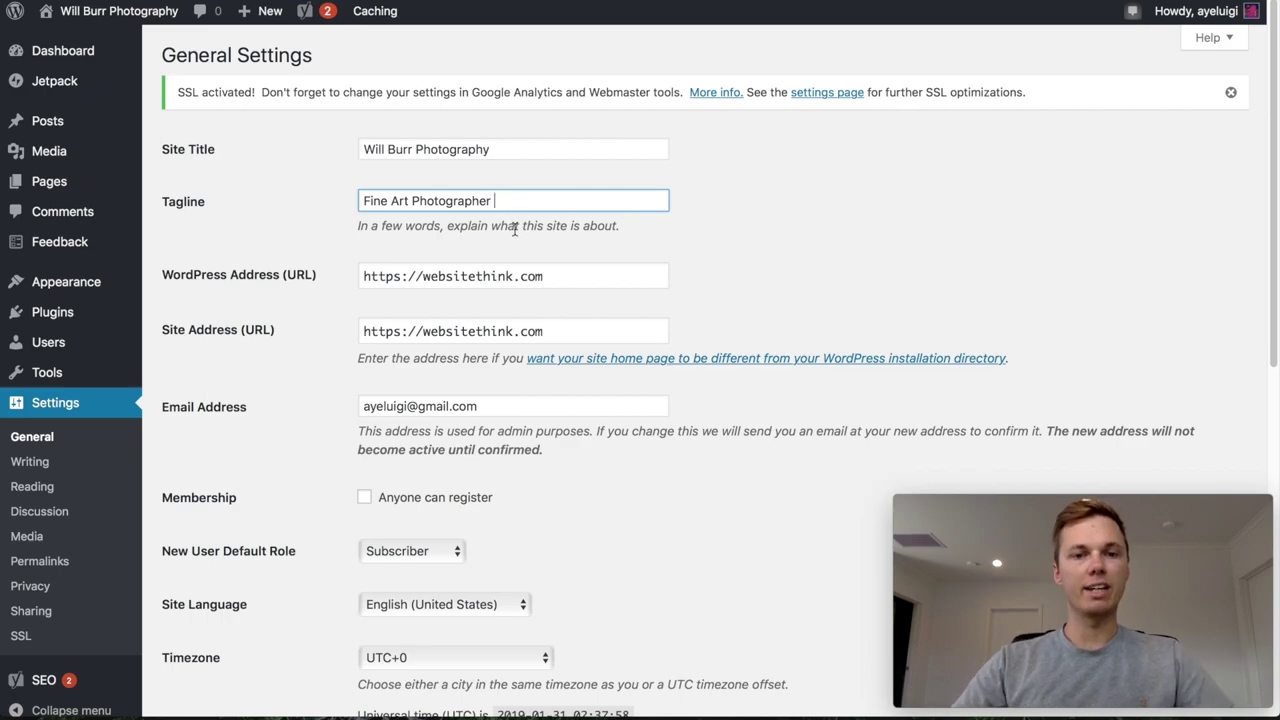
pyautogui.scroll(-10, 515, 230)
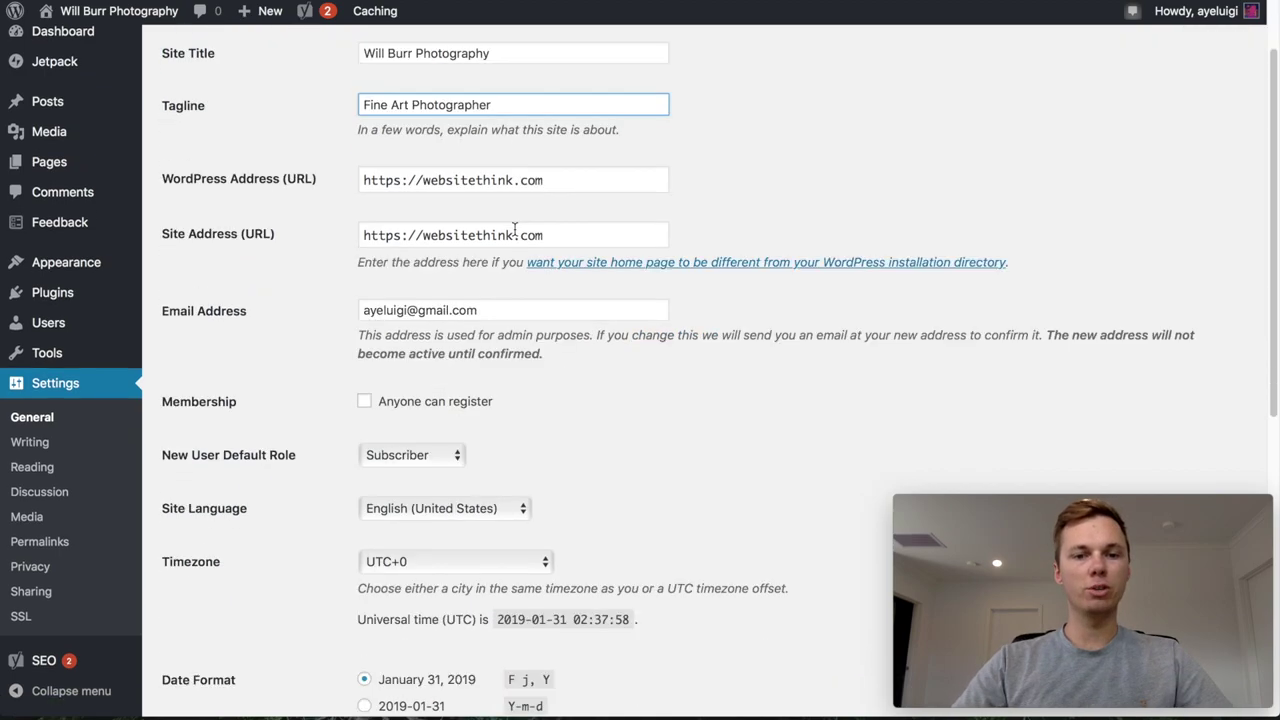
pyautogui.click(235, 625)
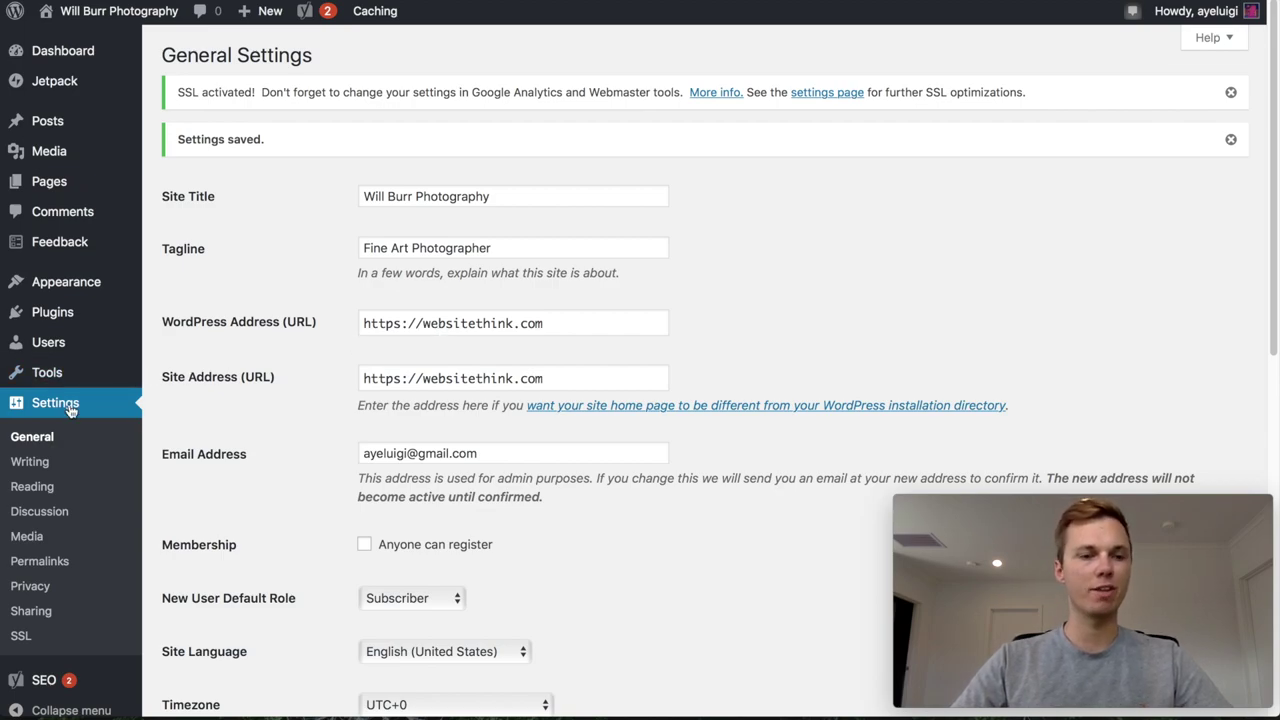
# Switch the permalink structure to Post name, giving URLs like /sample-post/, and save
pyautogui.click(42, 557)
pyautogui.scroll(-2, 213, 408)
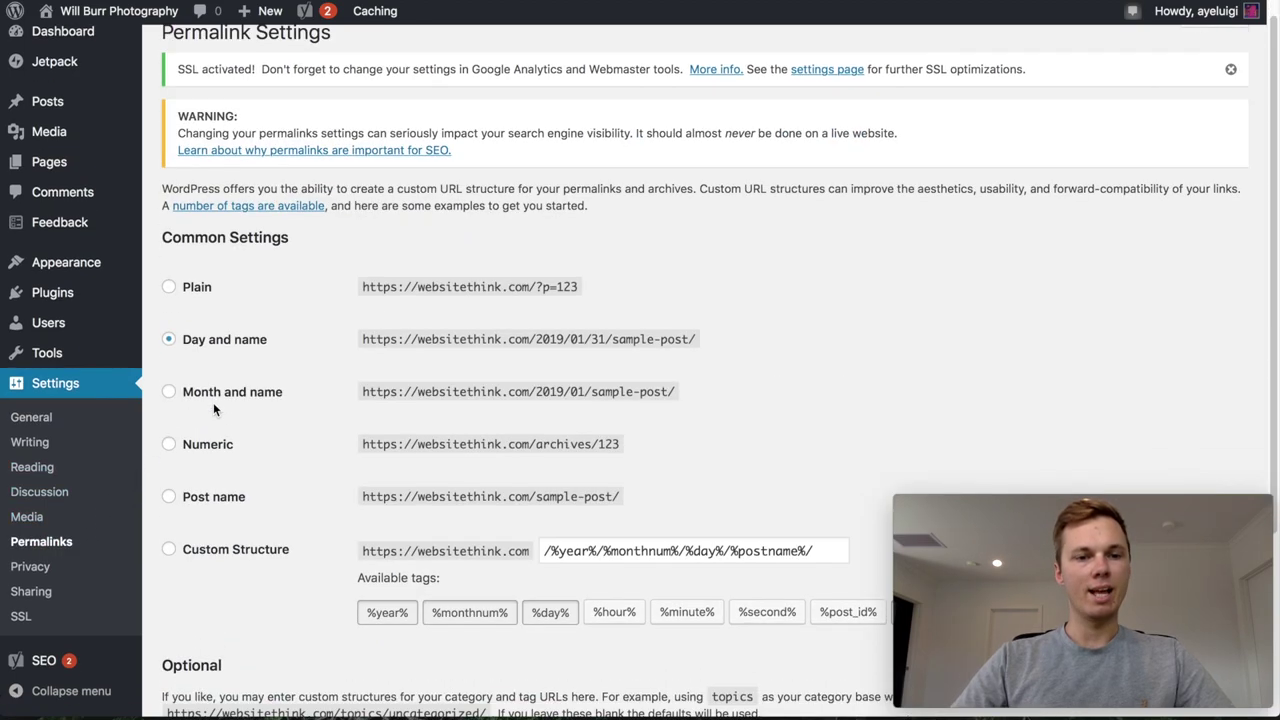
pyautogui.scroll(-3, 213, 408)
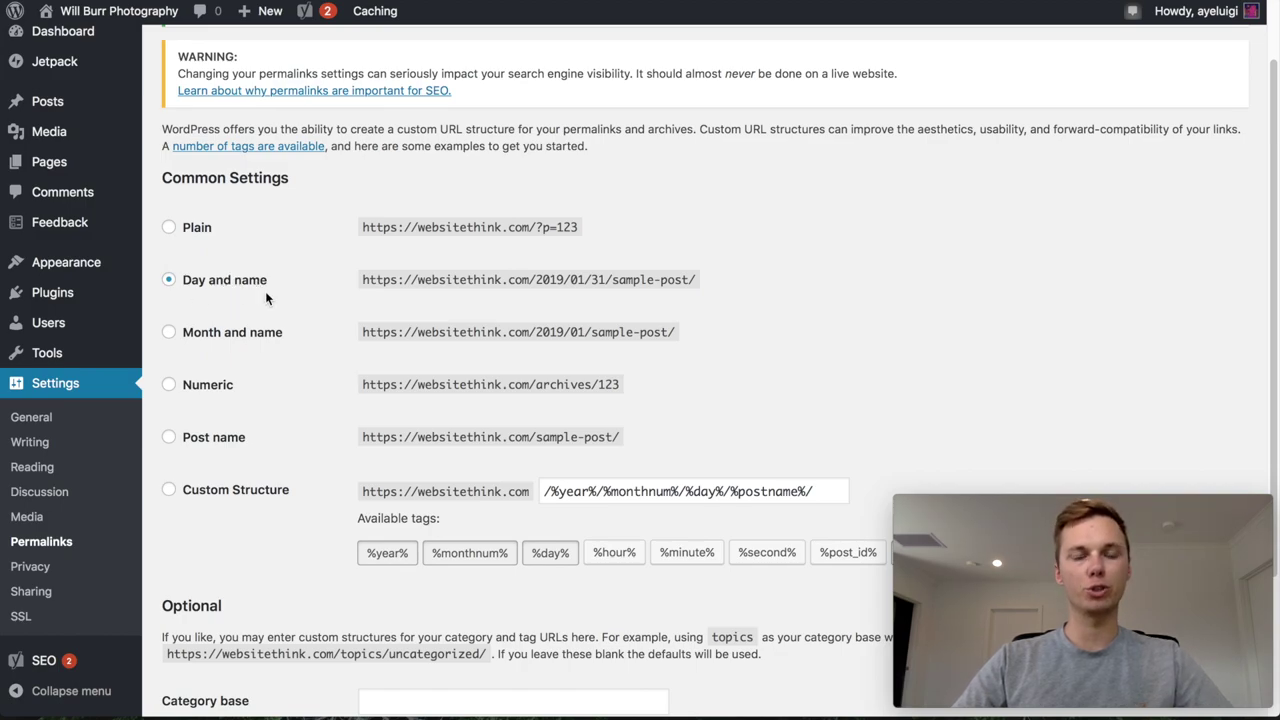
pyautogui.moveTo(698, 281); pyautogui.dragTo(535, 277)
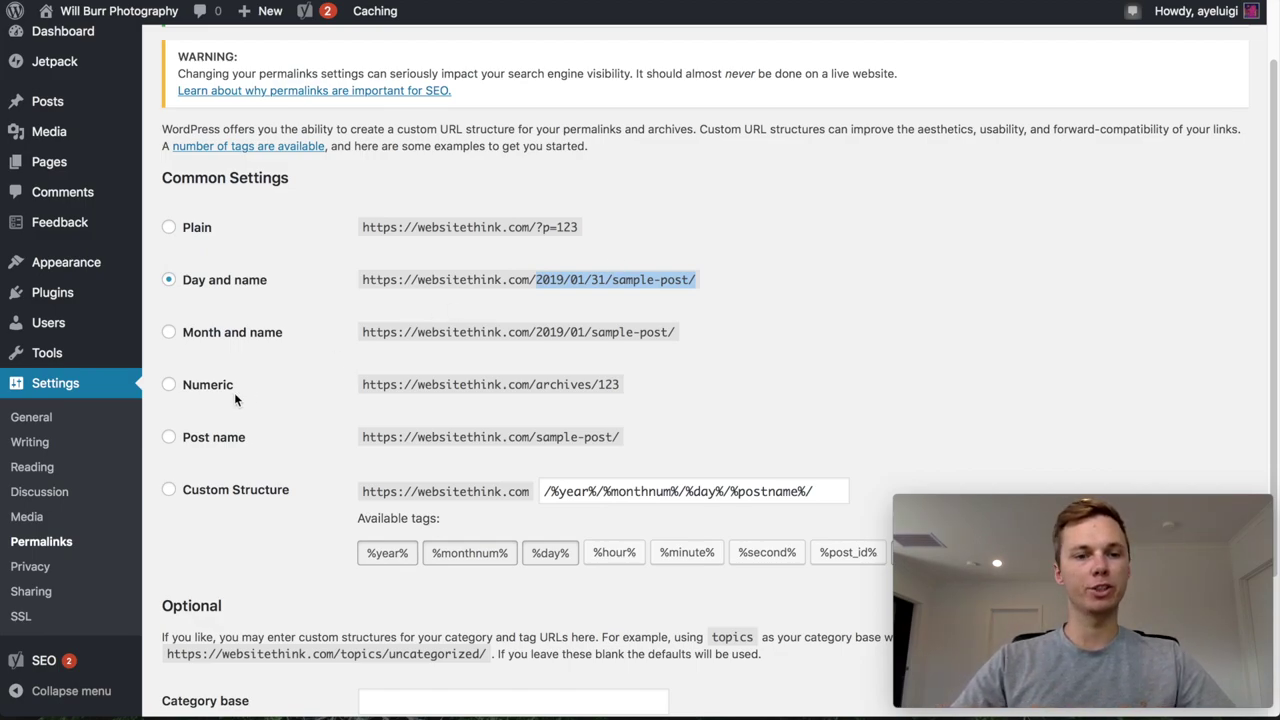
pyautogui.click(169, 438)
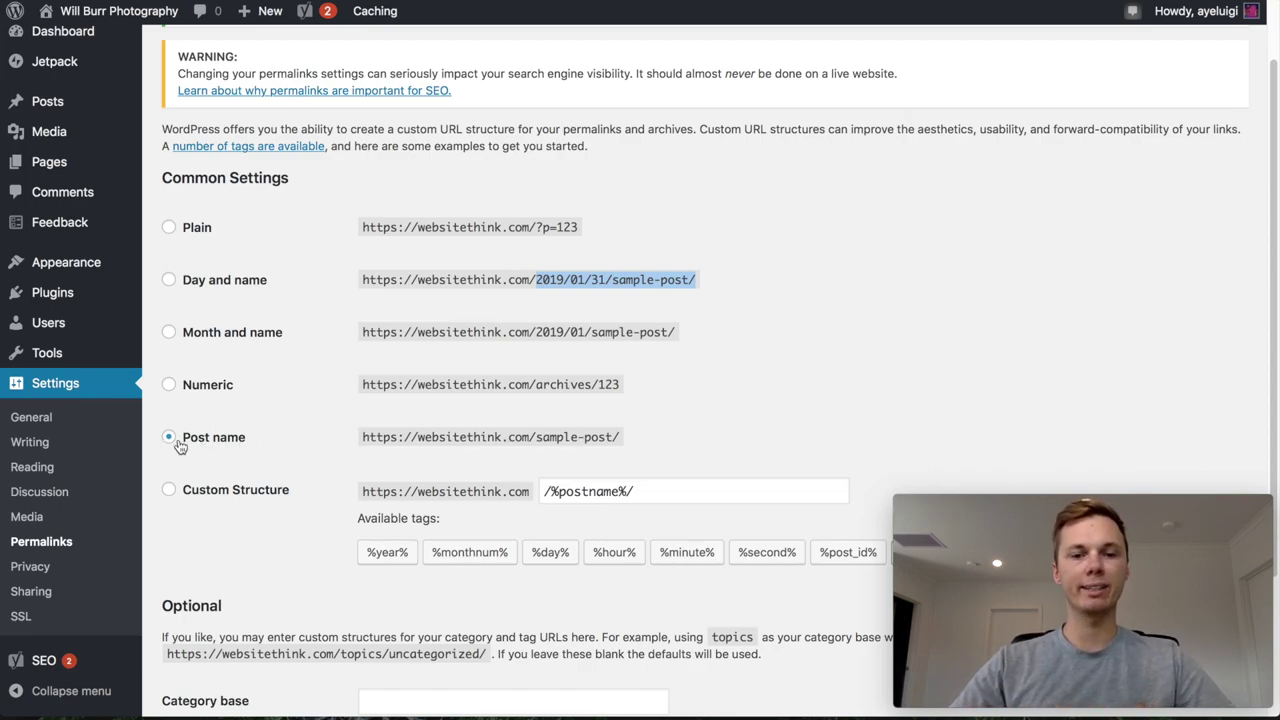
pyautogui.scroll(-4, 177, 445)
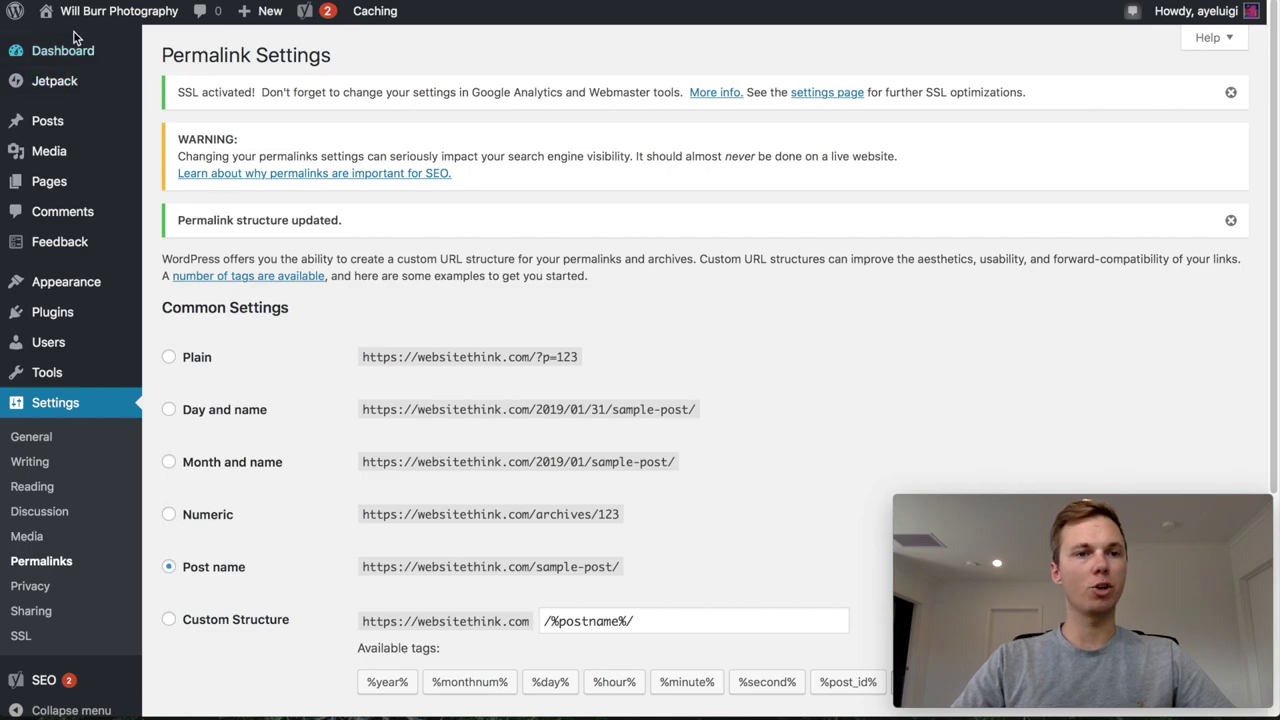
pyautogui.moveTo(20, 14)
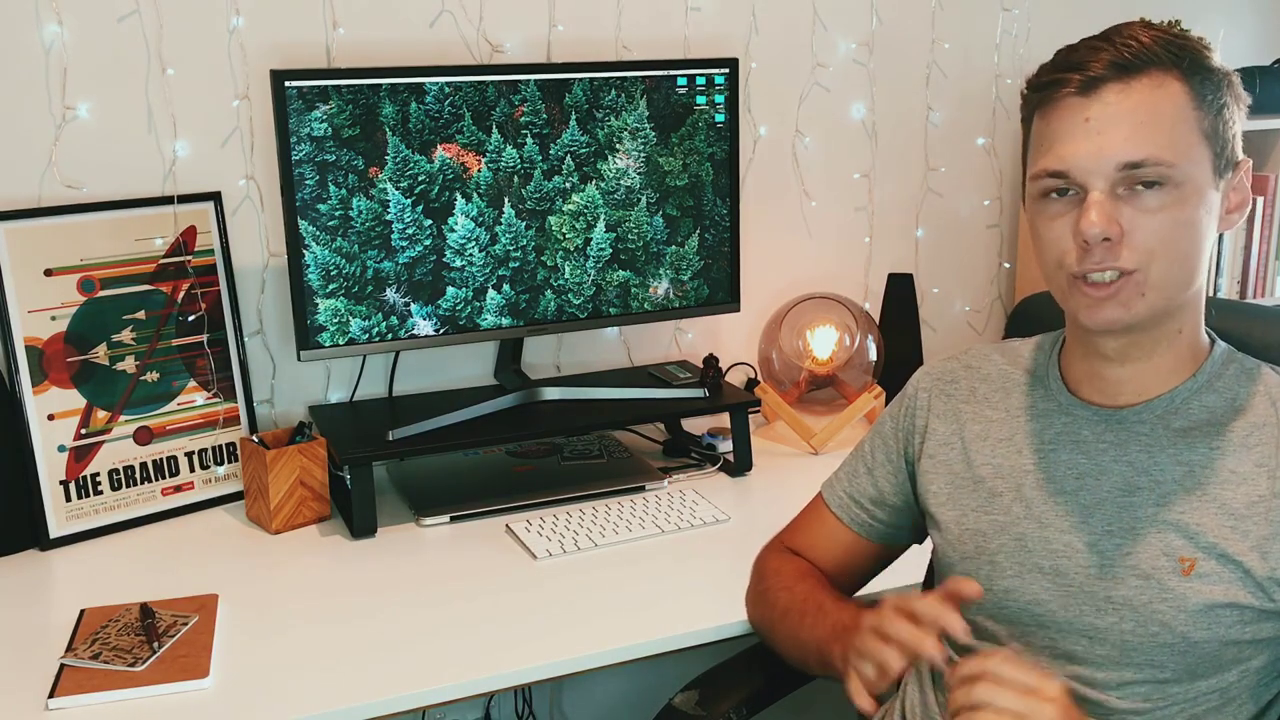
# Open the demo wedding gallery's lightbox and step through the autumn ceremony, sparkler and barn-lights photos
pyautogui.scroll(-10, 585, 92)
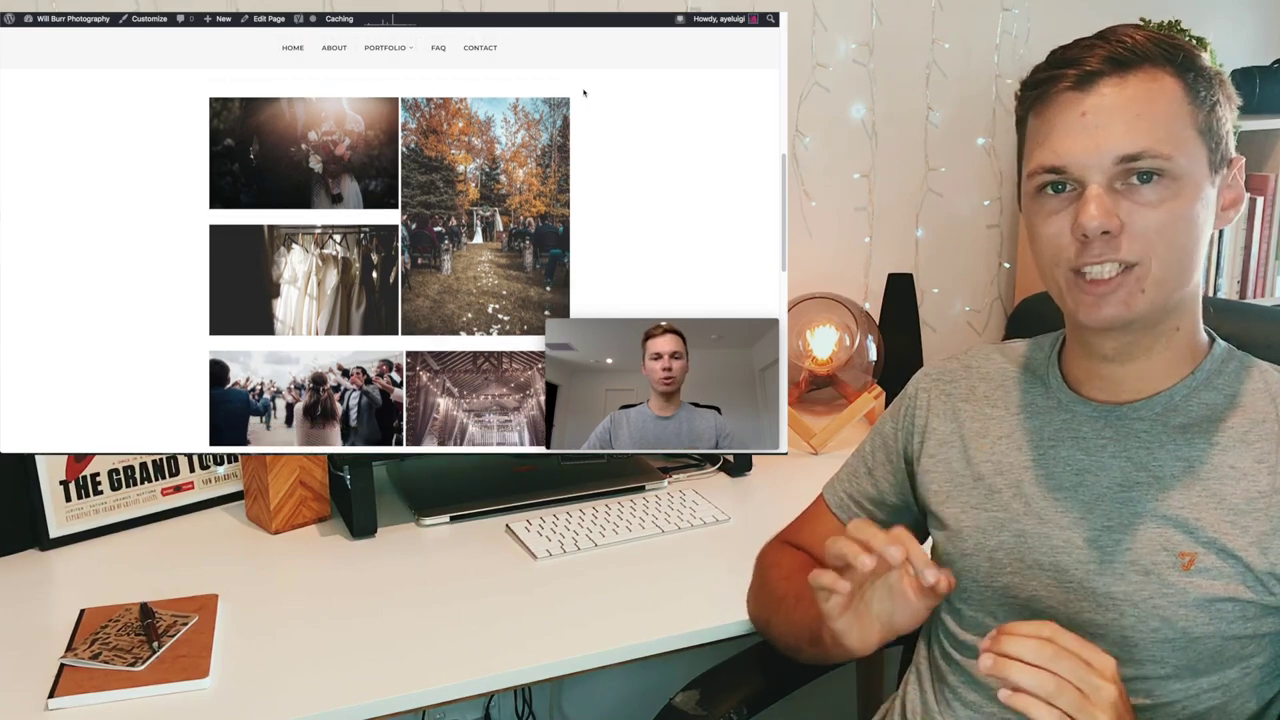
pyautogui.click(341, 153)
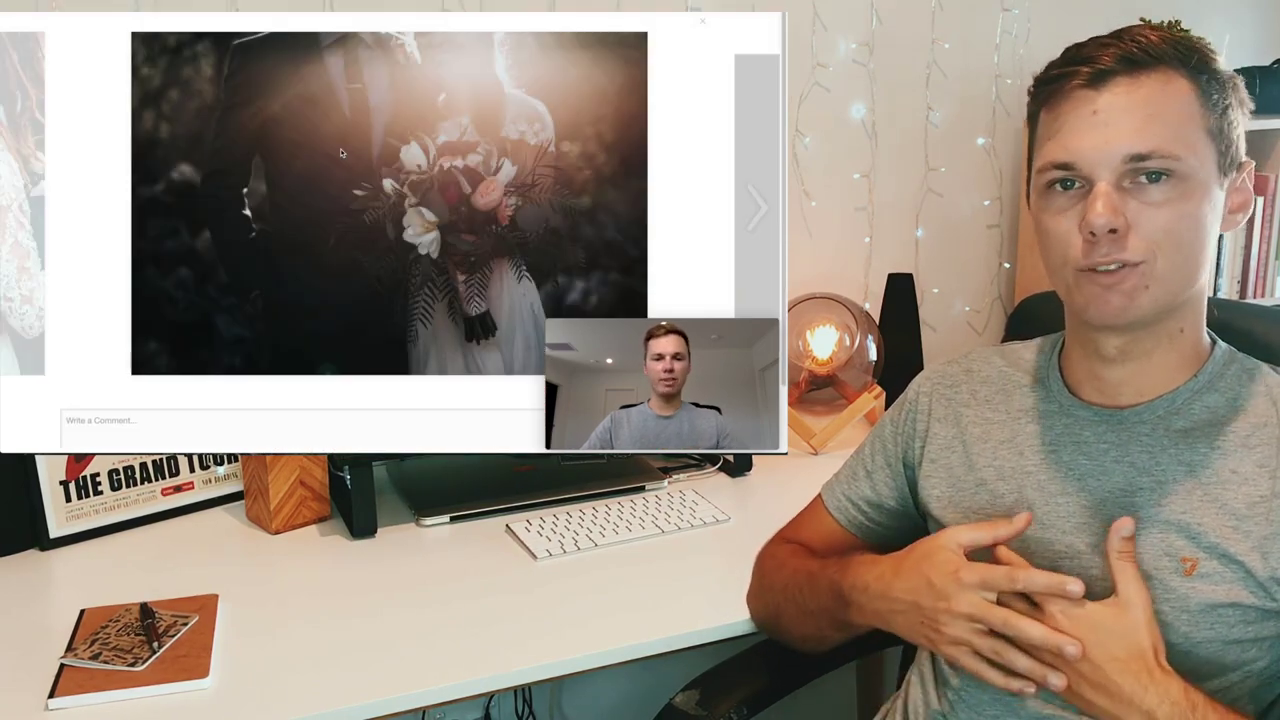
pyautogui.click(760, 210)
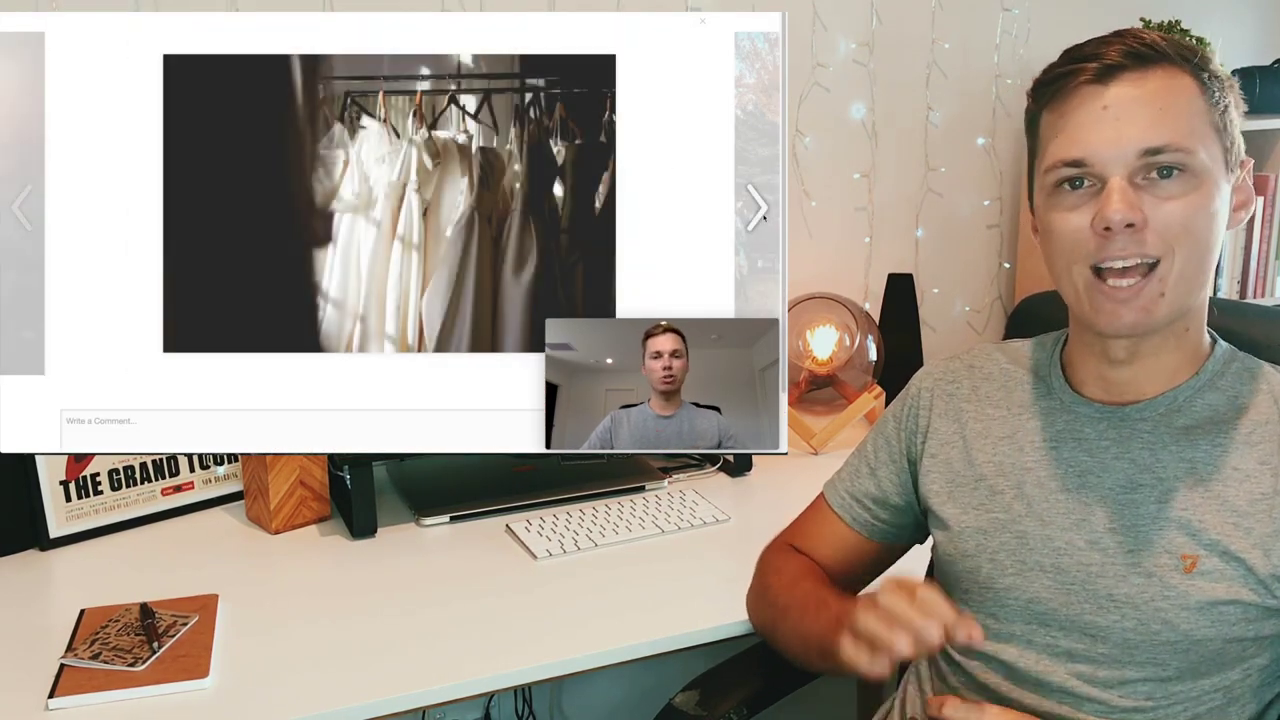
pyautogui.click(760, 210)
pyautogui.click(760, 210)
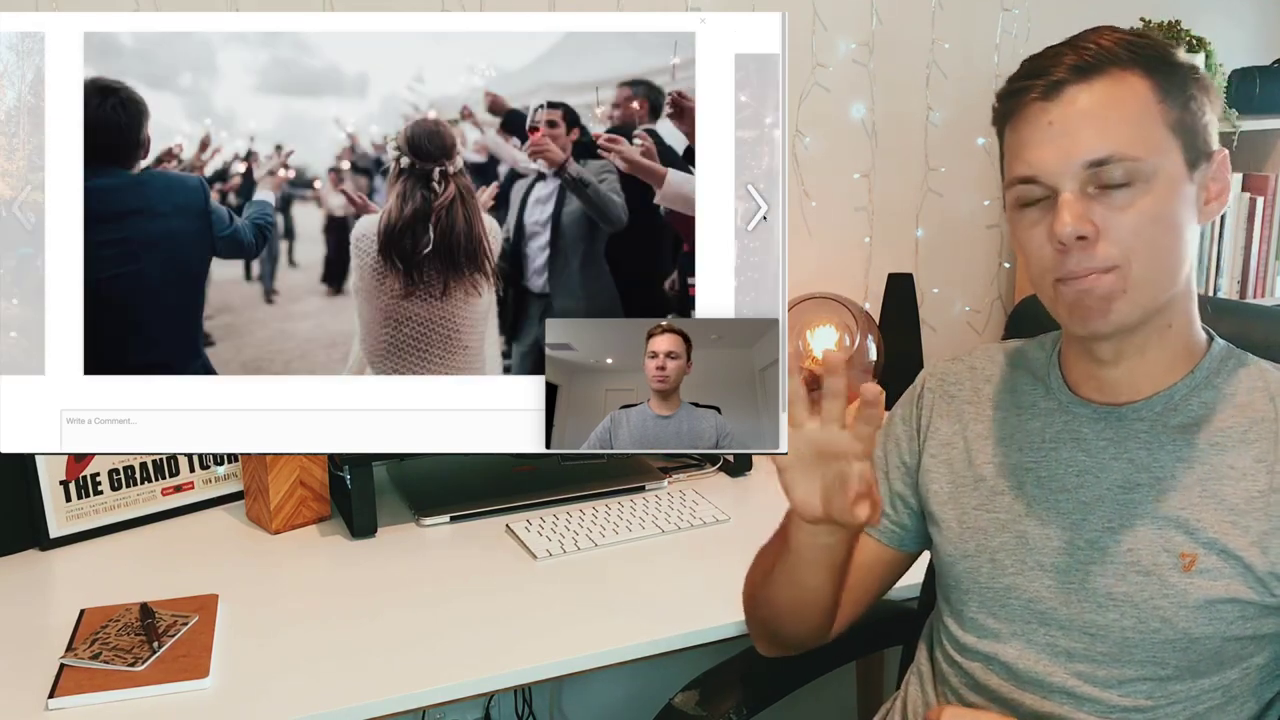
pyautogui.click(760, 210)
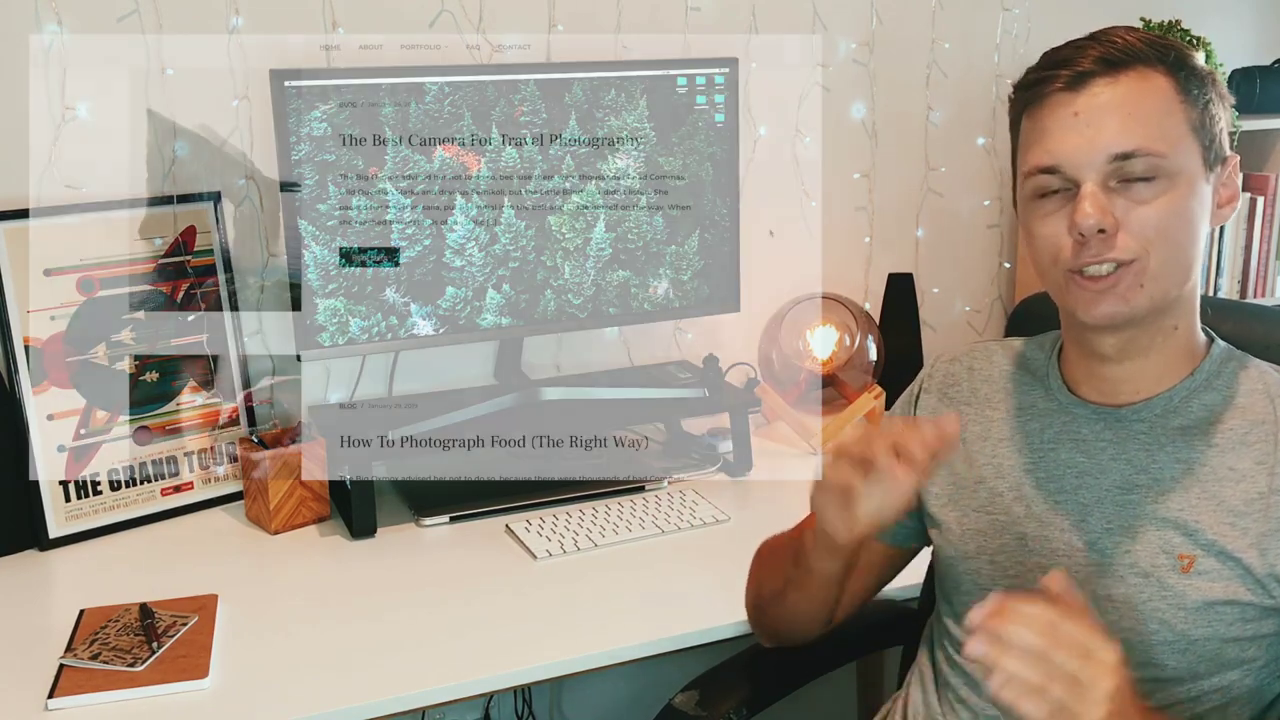
pyautogui.scroll(-1, 770, 233)
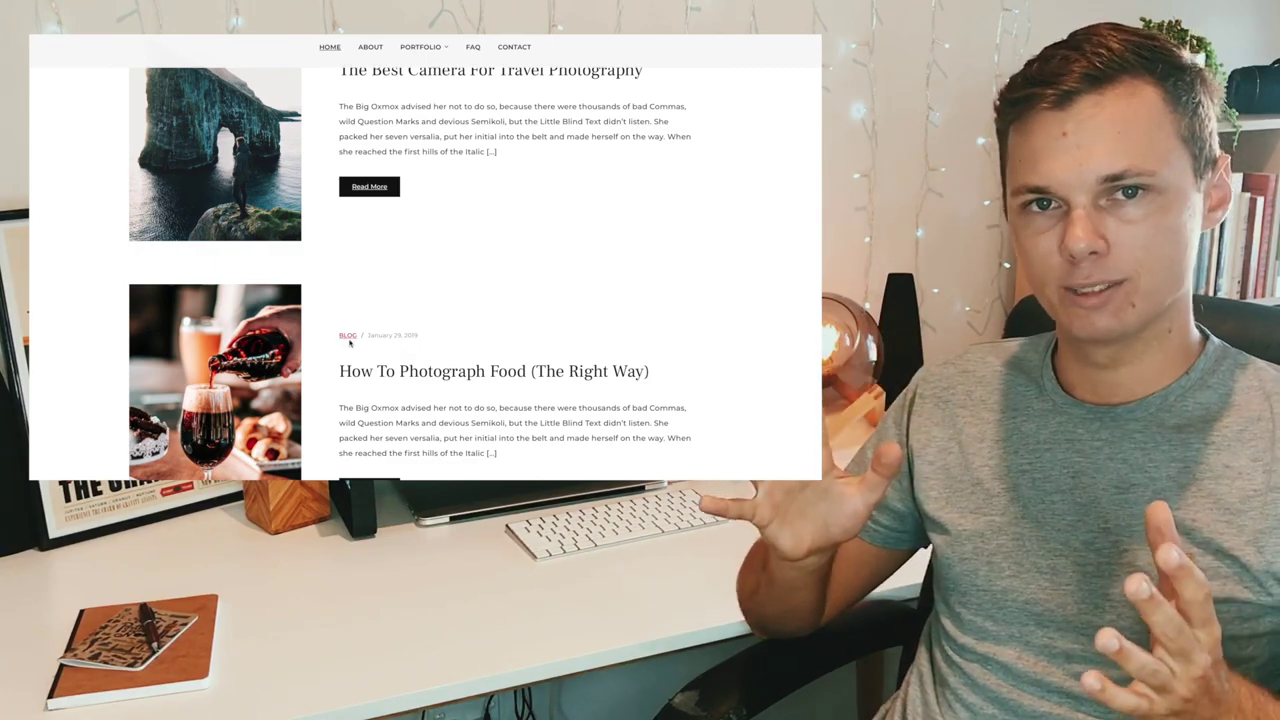
pyautogui.scroll(-4, 475, 331)
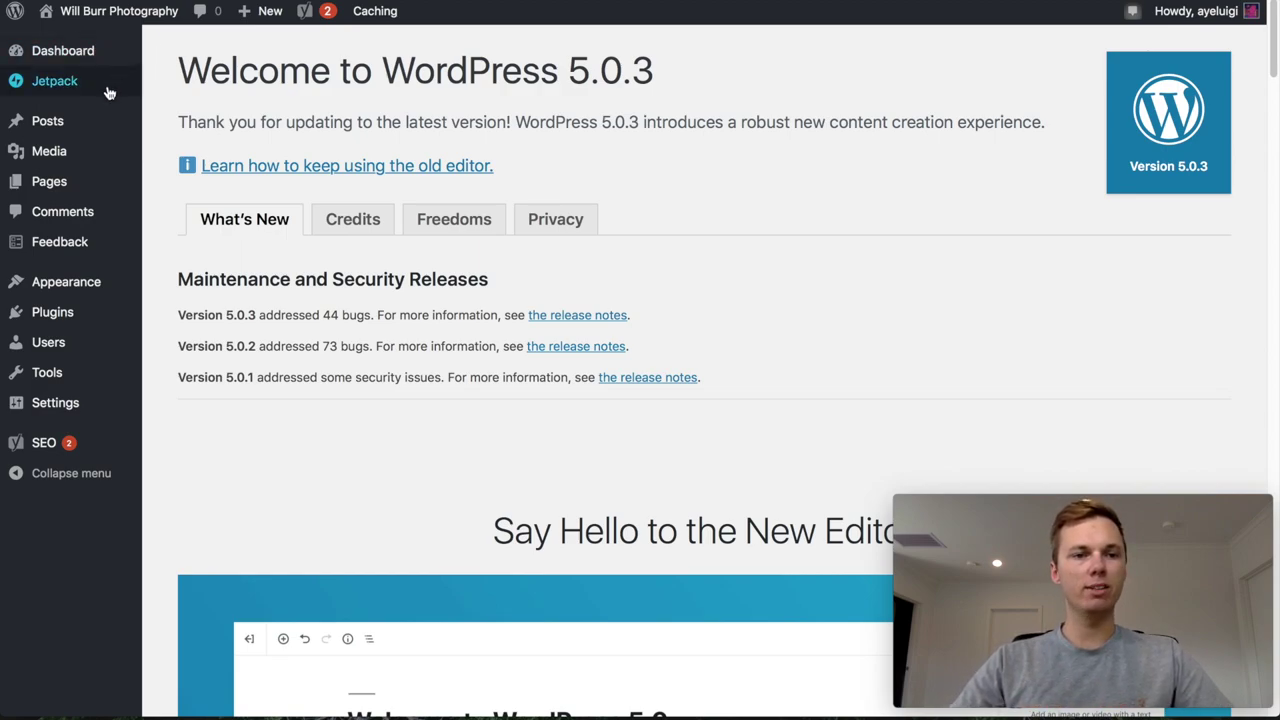
# Move the Privacy Policy and Sample Page to the trash
pyautogui.moveTo(50, 188)
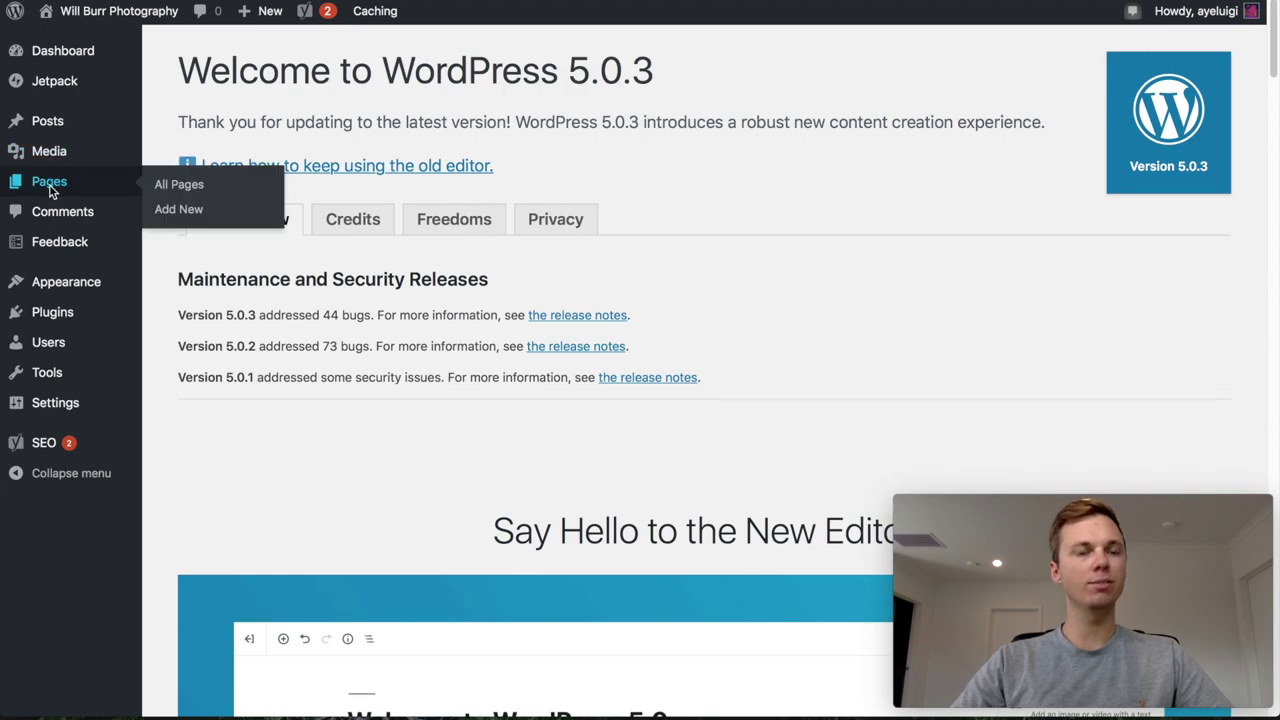
pyautogui.click(50, 183)
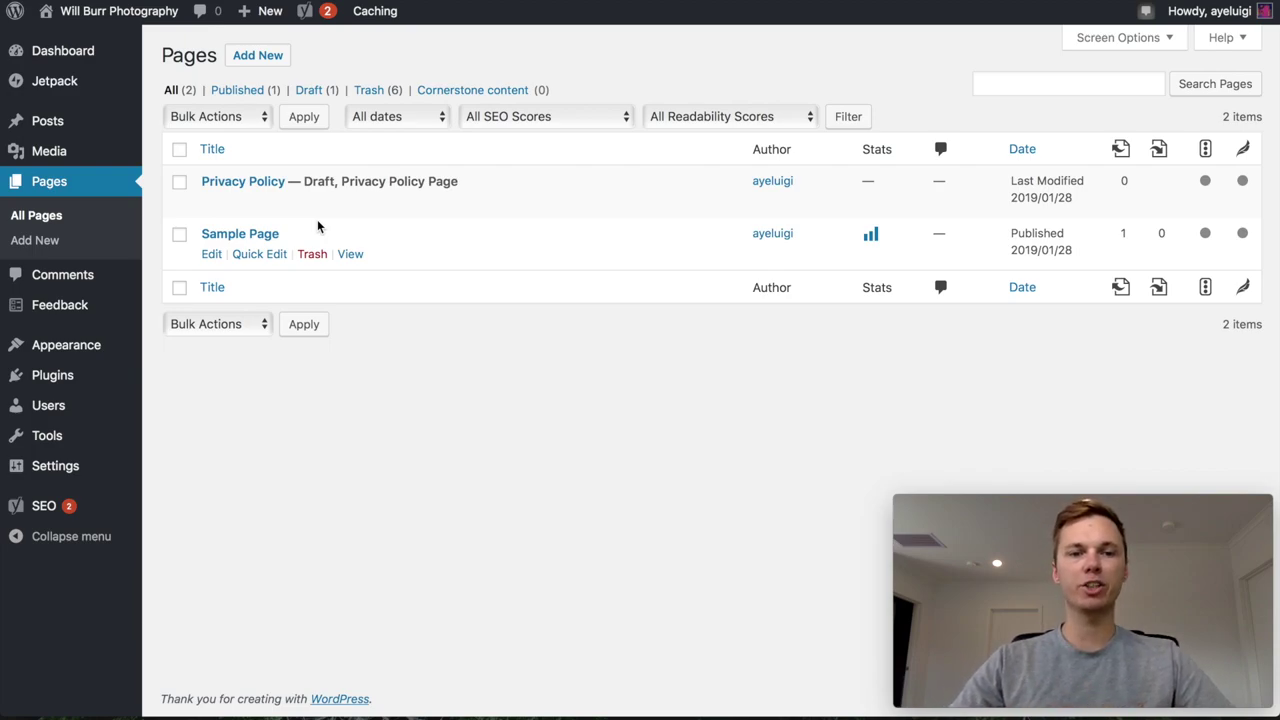
pyautogui.moveTo(318, 206)
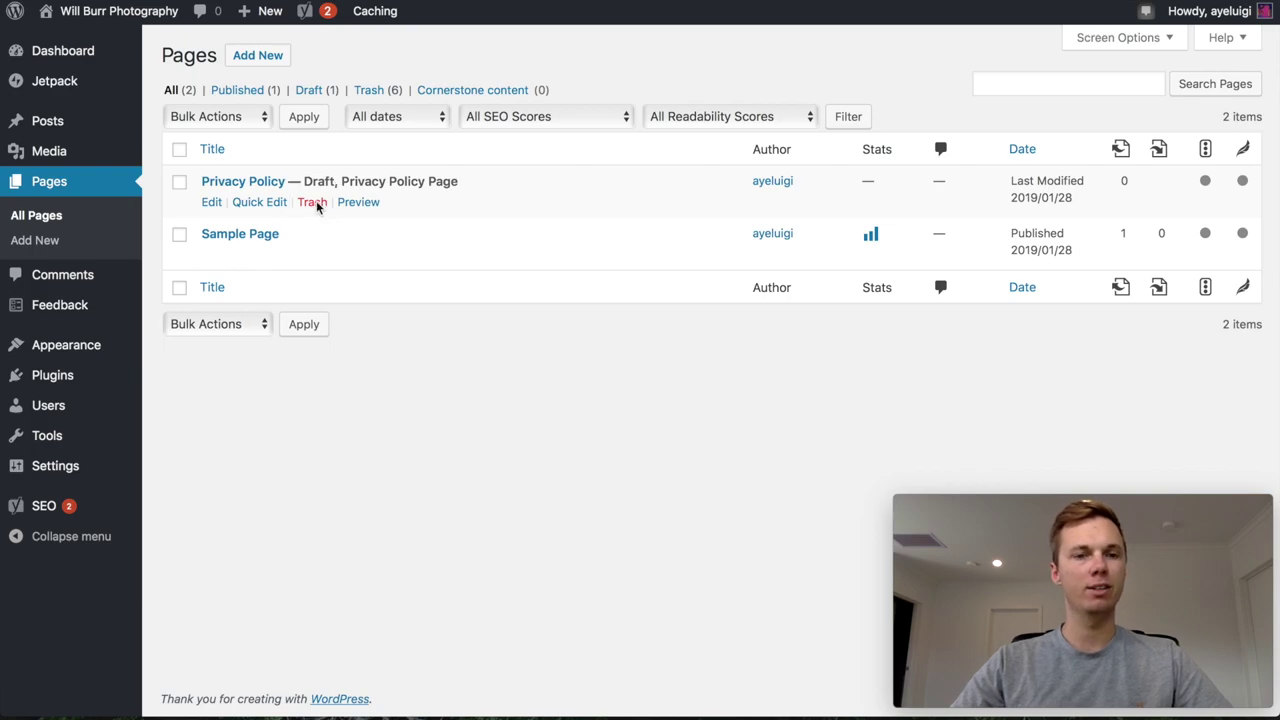
pyautogui.click(312, 202)
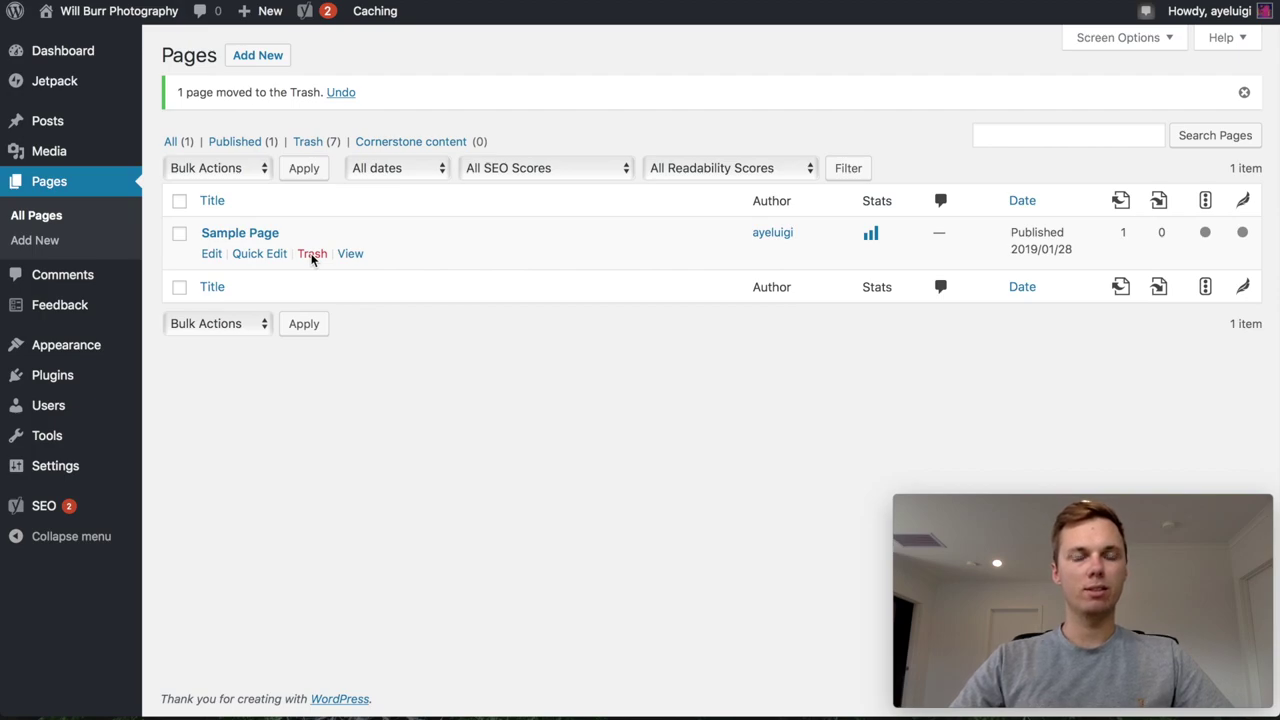
pyautogui.click(312, 256)
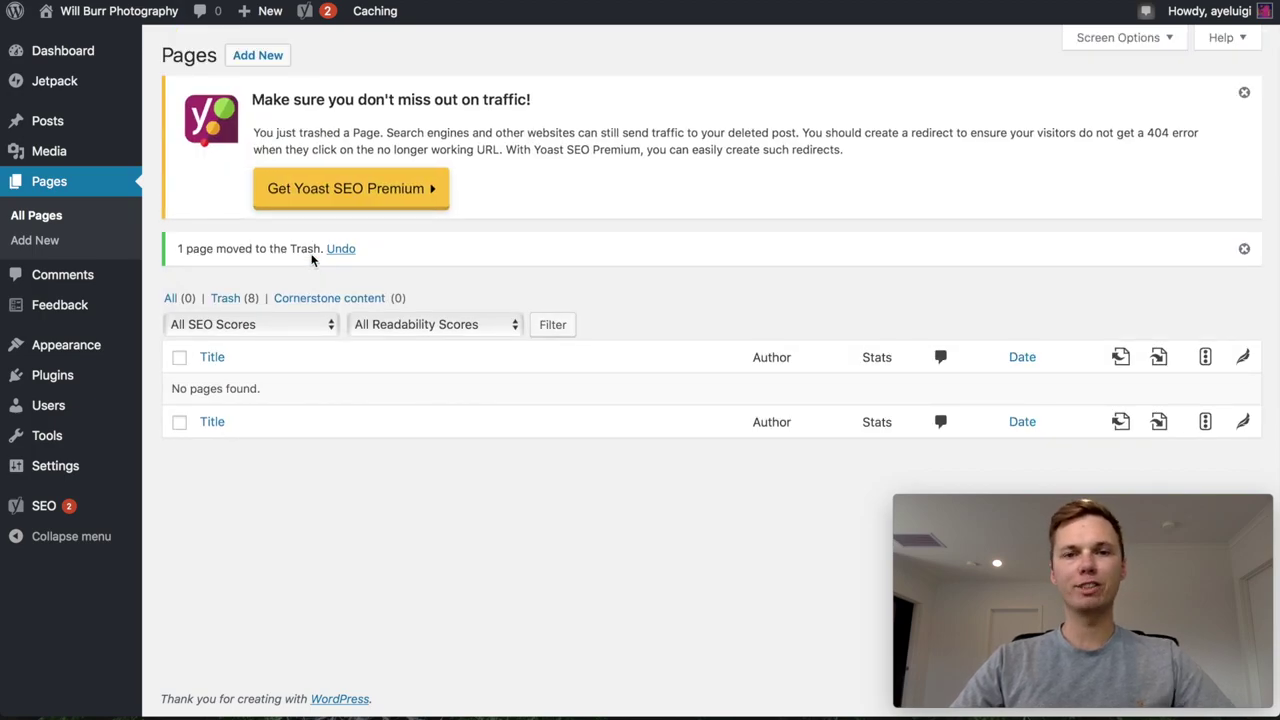
# Create a new page titled 'Wedding Photography' and open the block list in its body
pyautogui.click(251, 58)
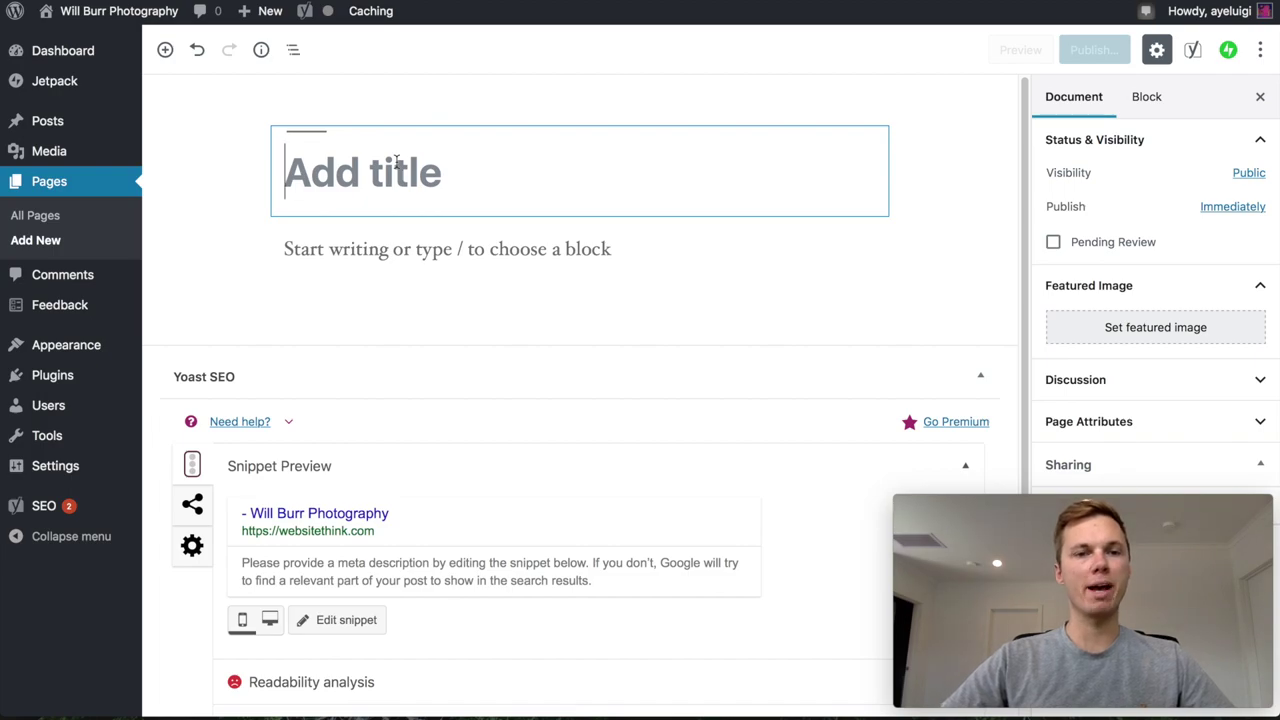
pyautogui.write('We')
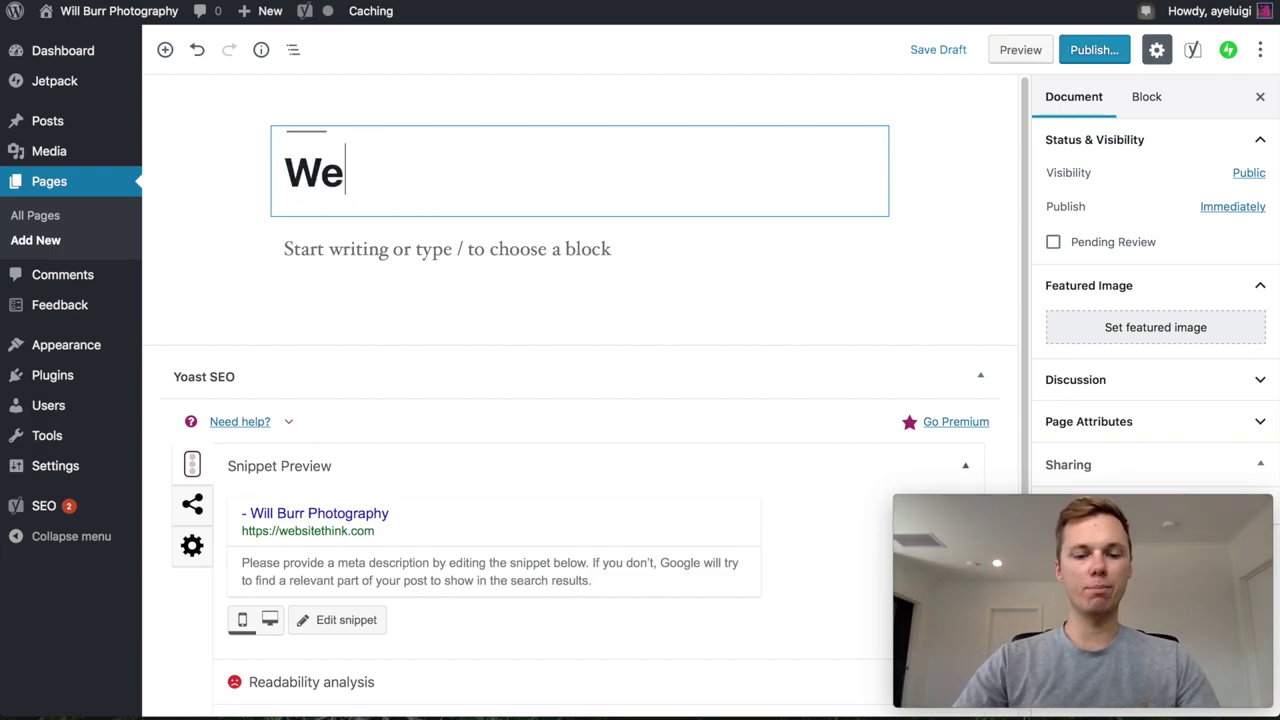
pyautogui.write('dding Pho')
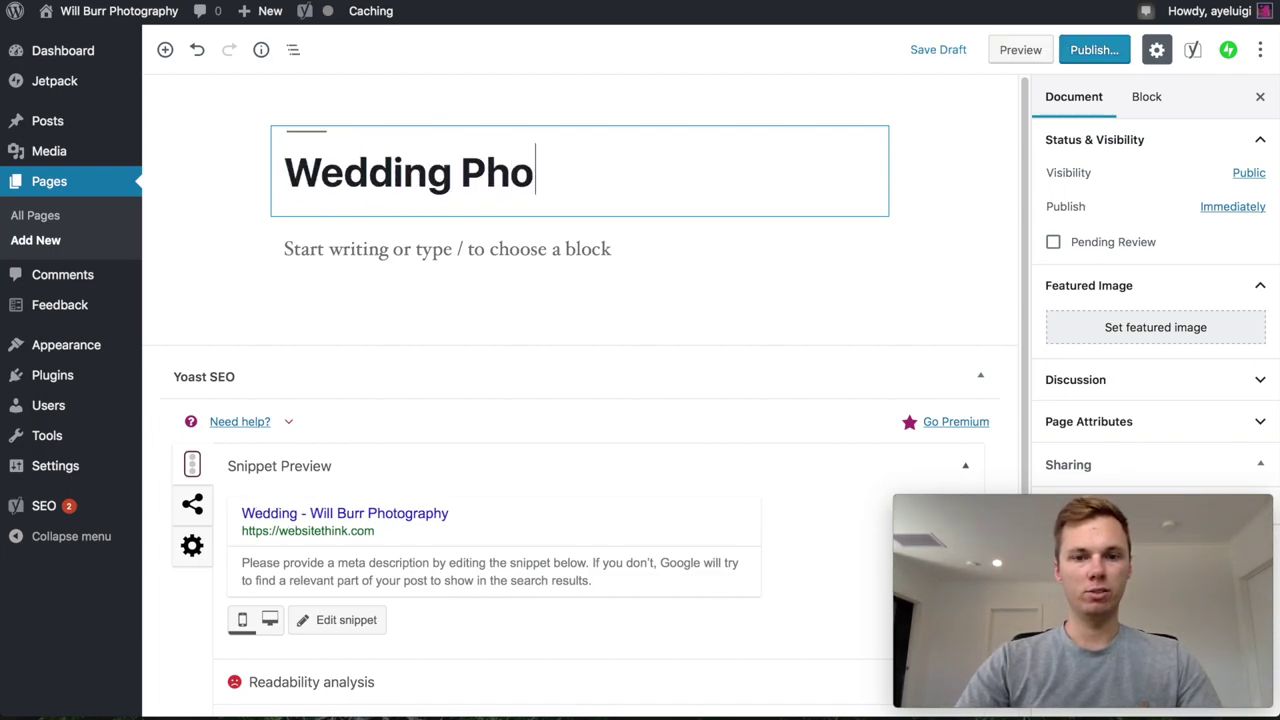
pyautogui.write('tography')
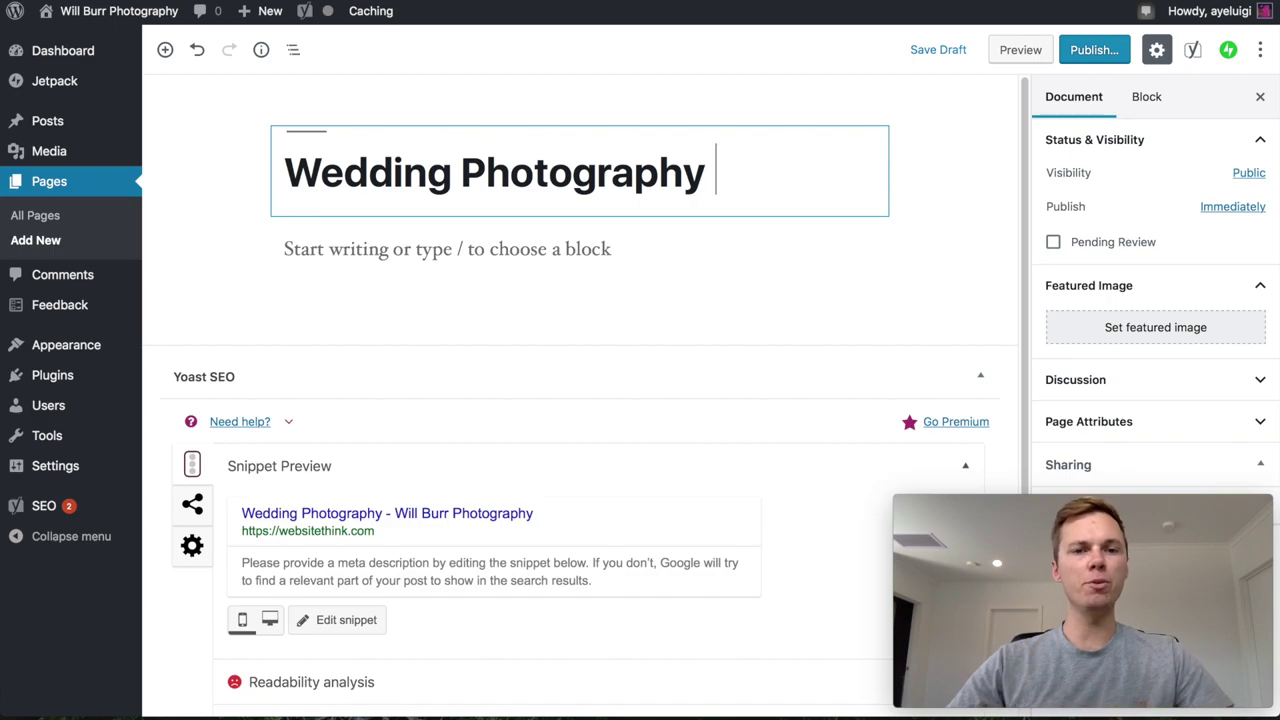
pyautogui.click(392, 236)
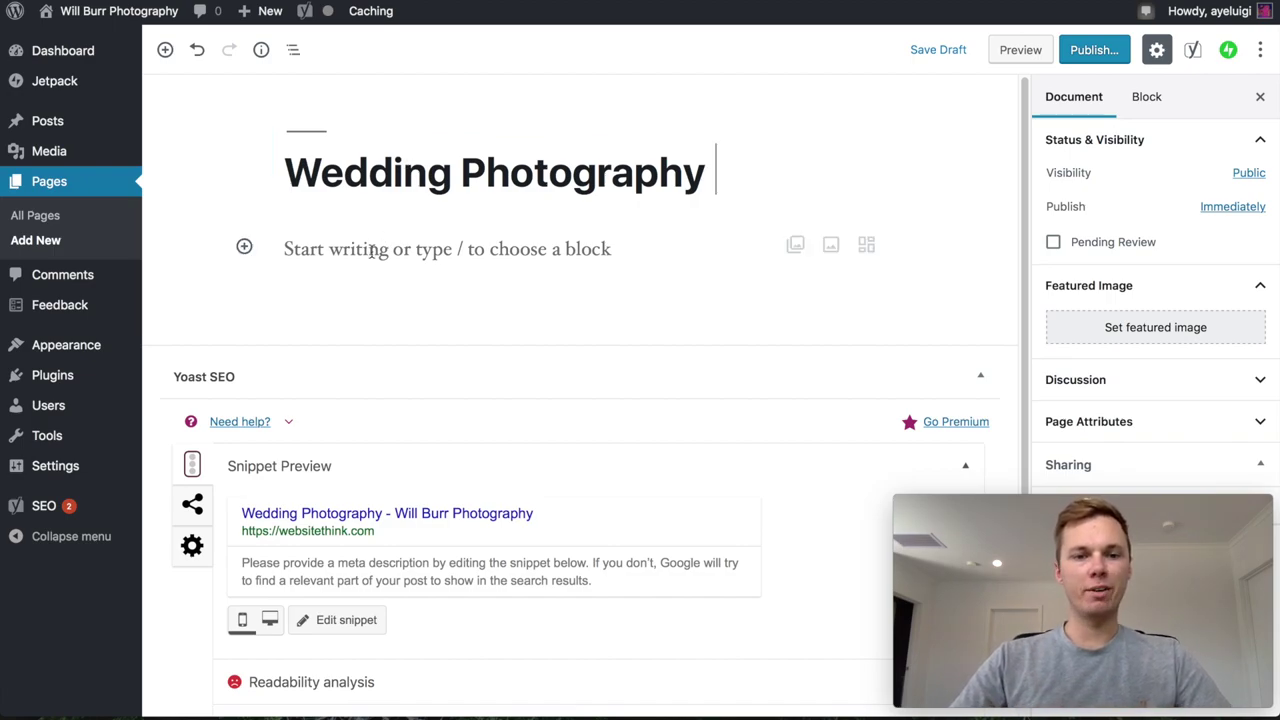
pyautogui.click(372, 251)
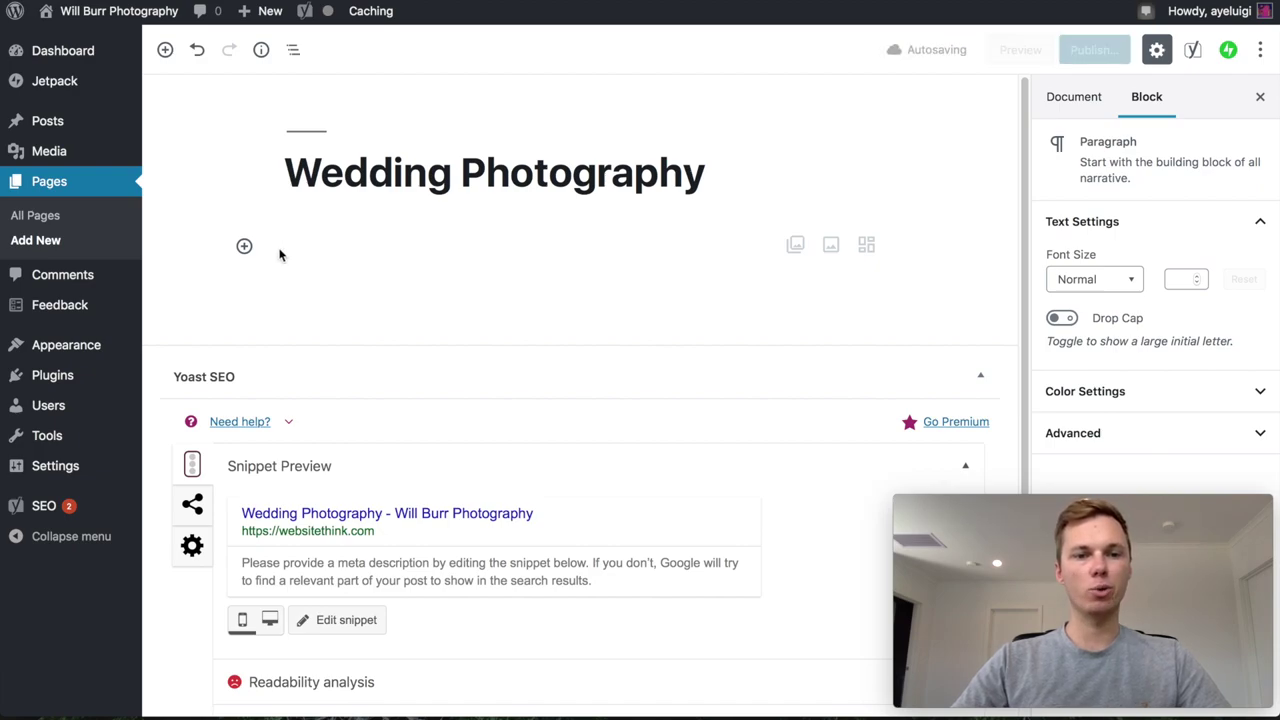
pyautogui.click(245, 248)
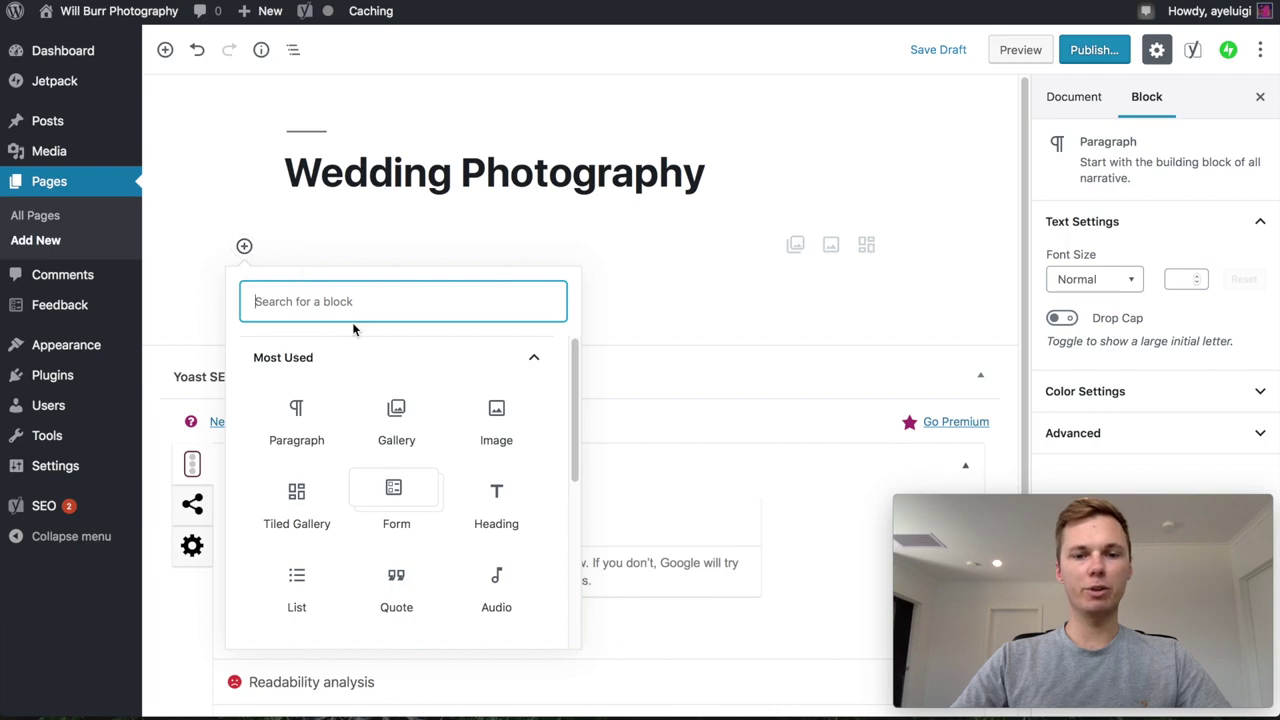
# Insert a Gallery block and open the Media Library to pick its images
pyautogui.click(396, 418)
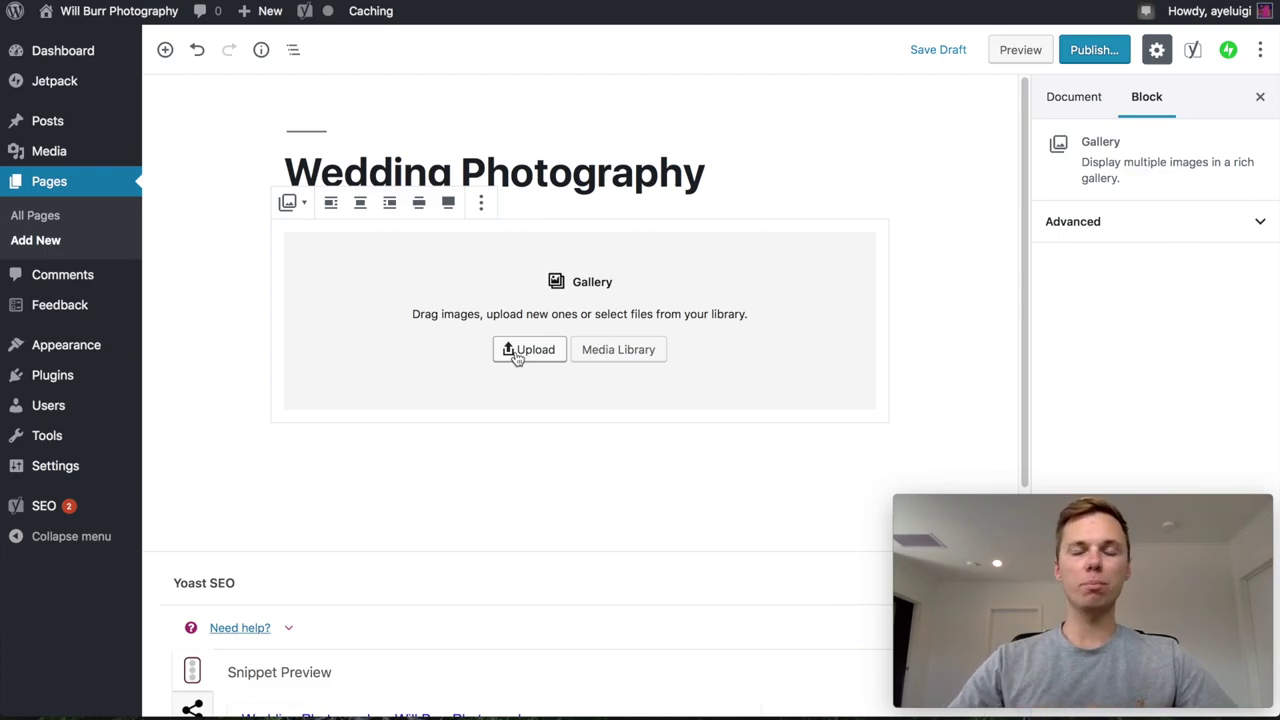
pyautogui.click(601, 352)
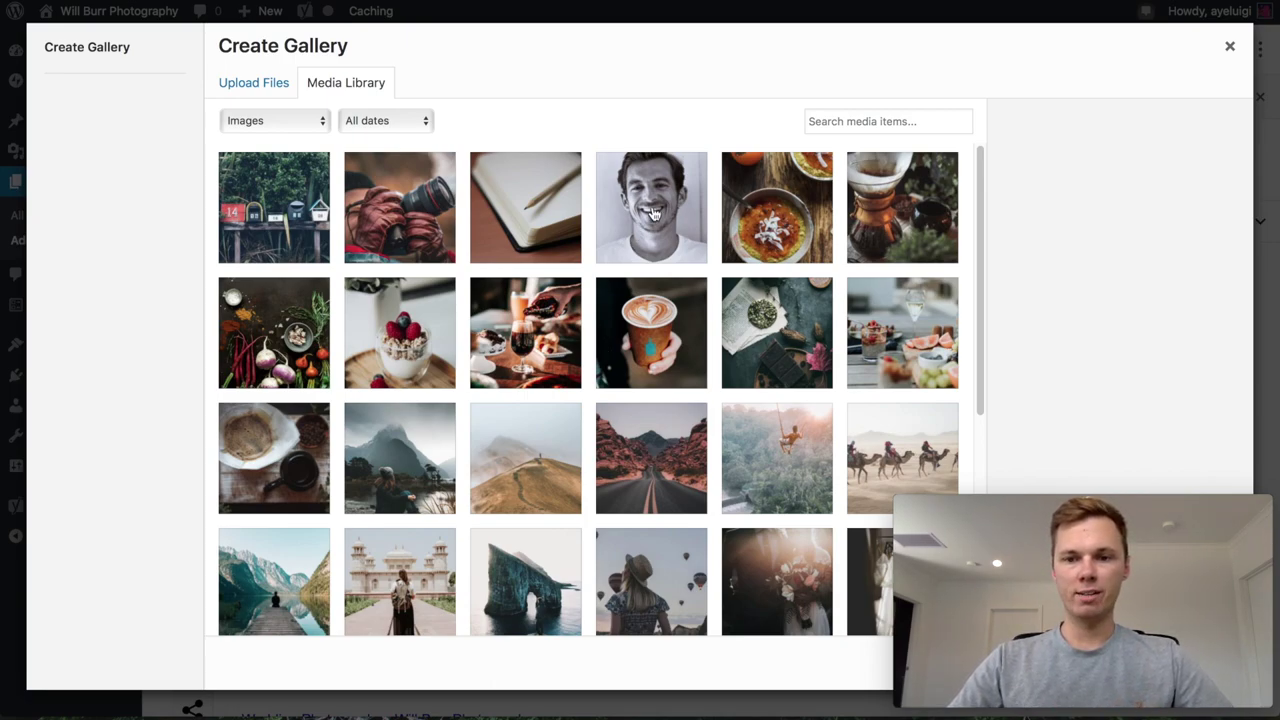
# Select eleven wedding photos, from the bouquet and dress shots to the lace-back dress
pyautogui.scroll(-5, 652, 213)
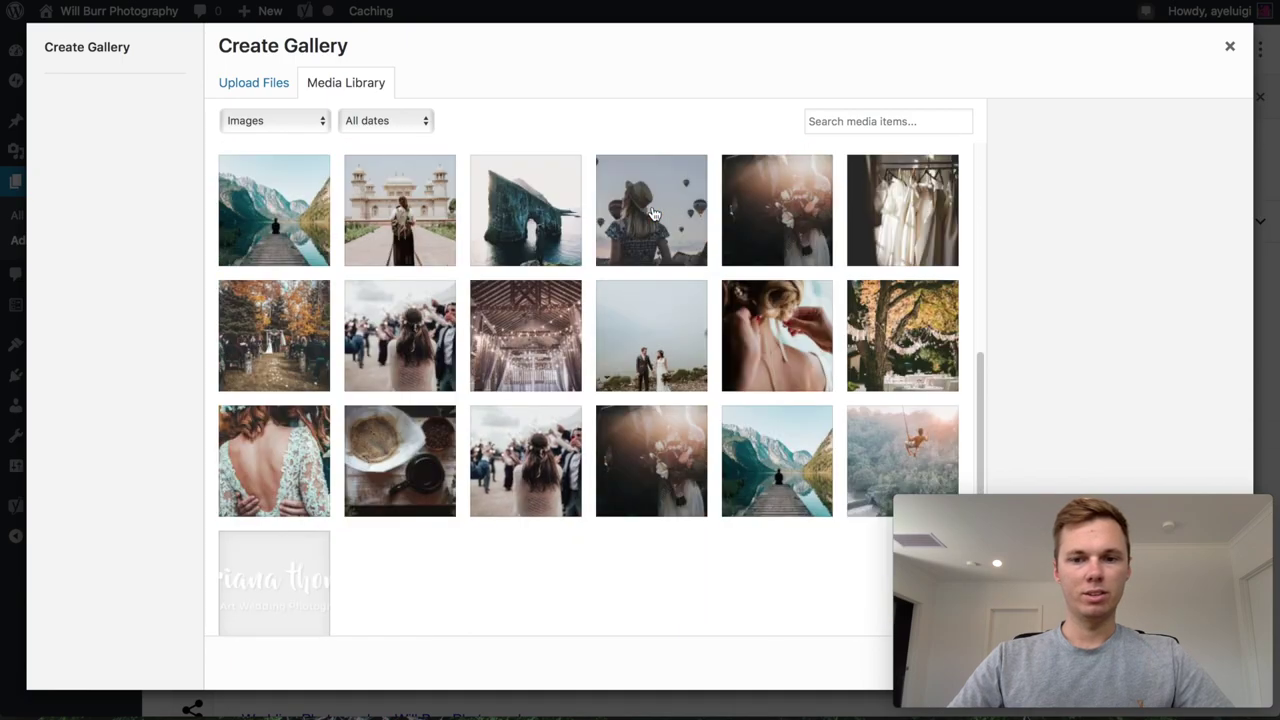
pyautogui.click(738, 205)
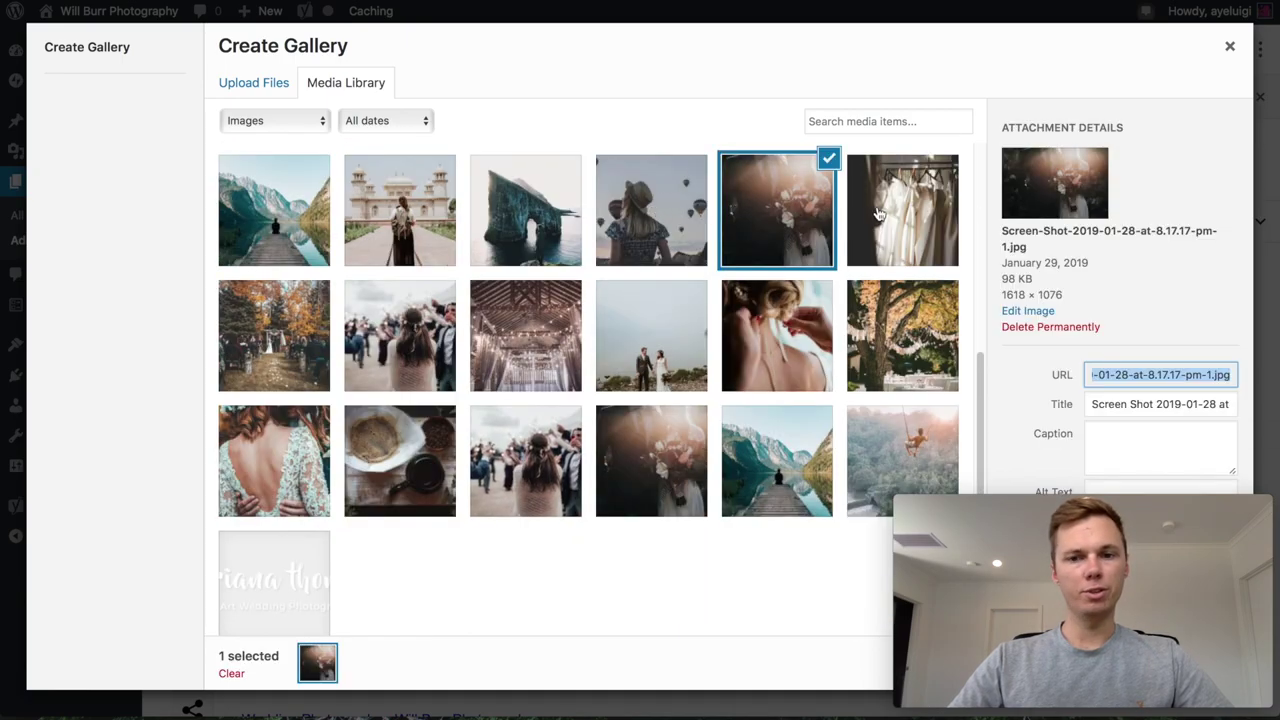
pyautogui.click(880, 214)
pyautogui.click(275, 332)
pyautogui.click(400, 334)
pyautogui.click(525, 334)
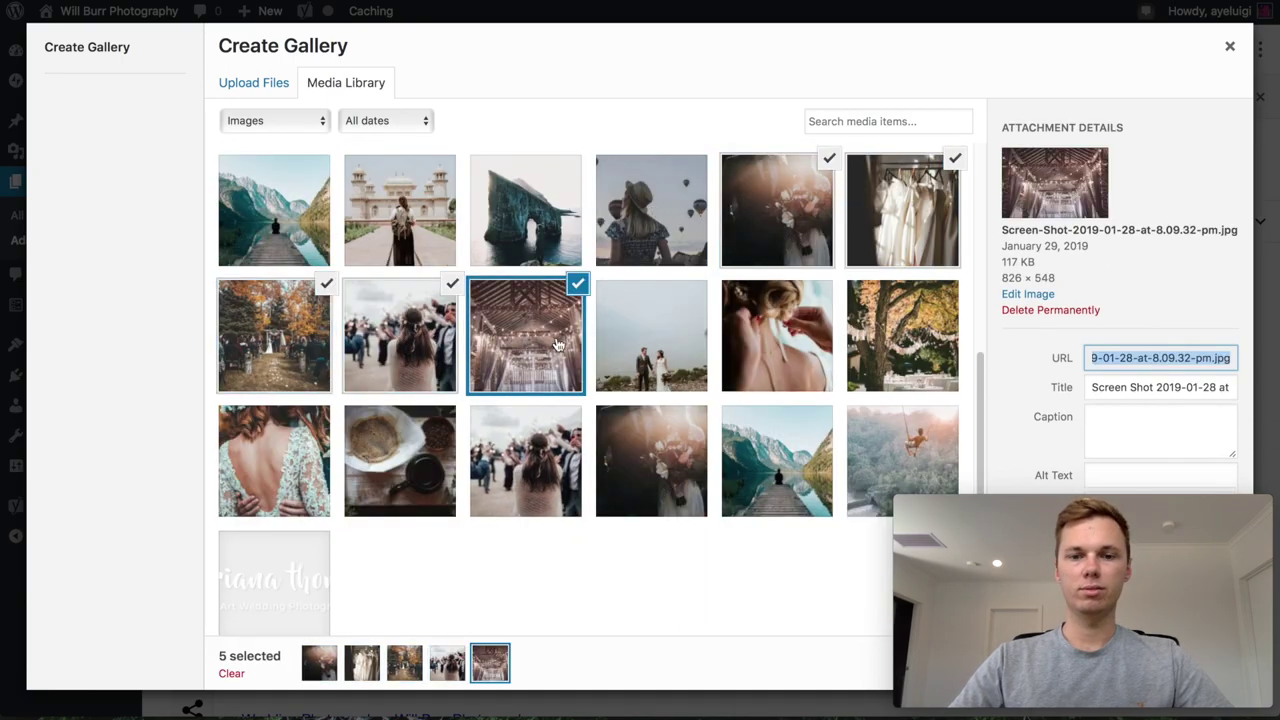
pyautogui.click(668, 352)
pyautogui.click(748, 342)
pyautogui.click(906, 352)
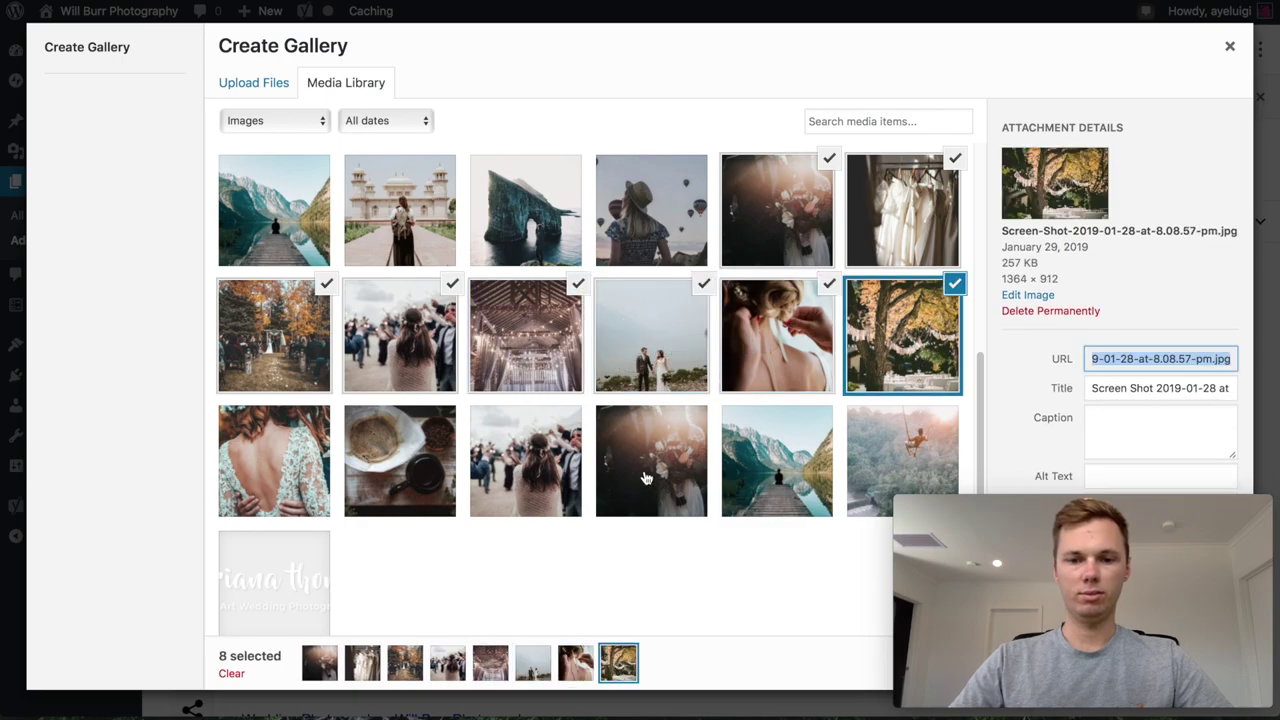
pyautogui.click(614, 474)
pyautogui.click(530, 460)
pyautogui.click(272, 455)
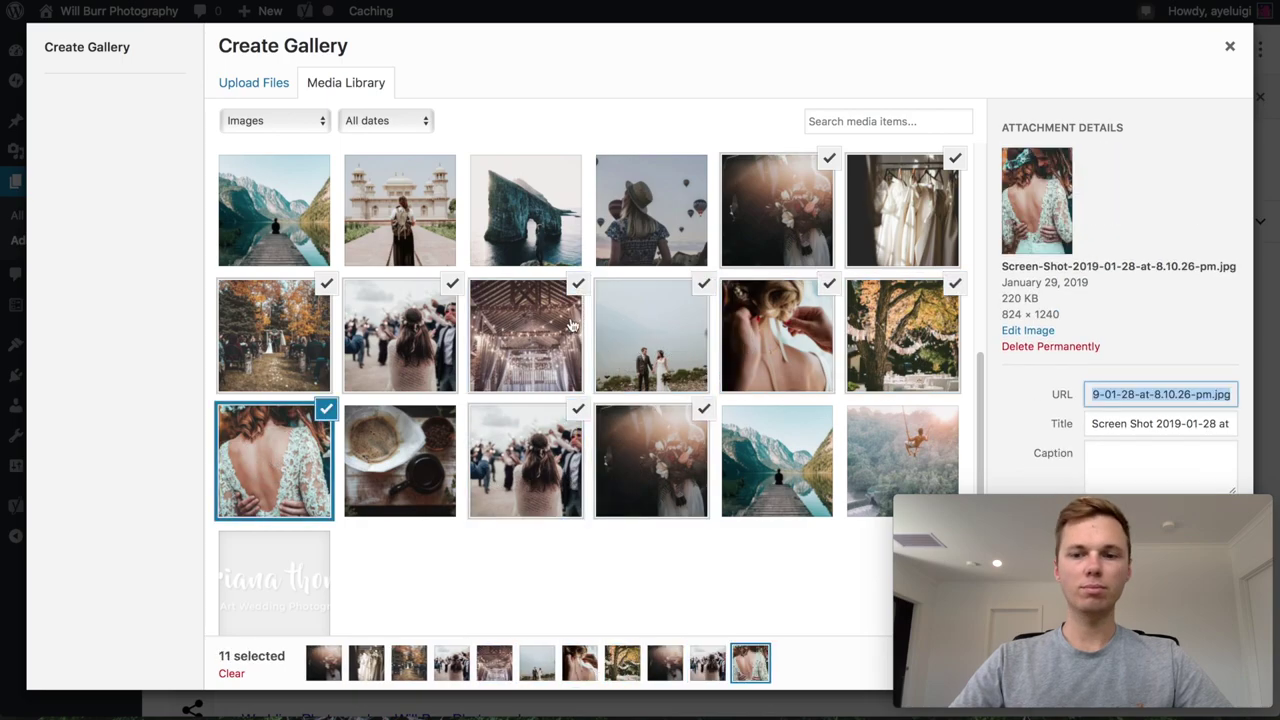
# Create a new gallery from the selected photos and insert it into the page
pyautogui.scroll(-1, 590, 325)
pyautogui.click(925, 74)
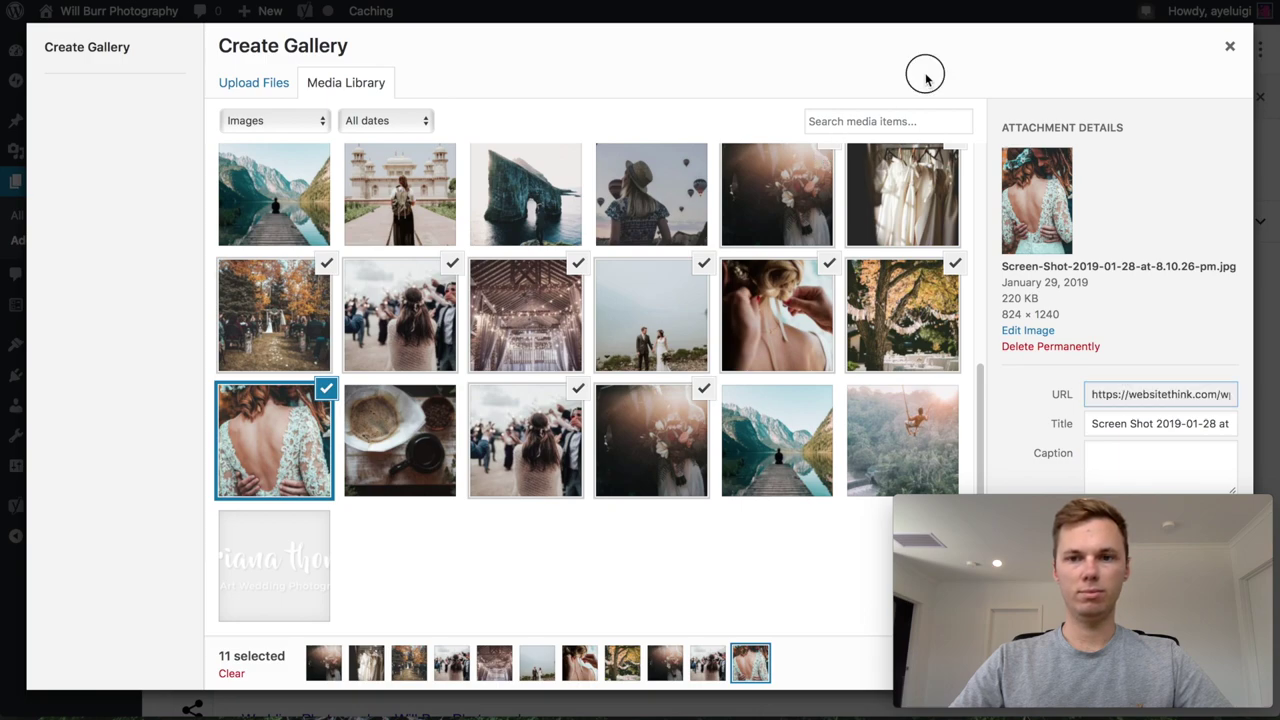
pyautogui.moveTo(1174, 514); pyautogui.dragTo(366, 491)
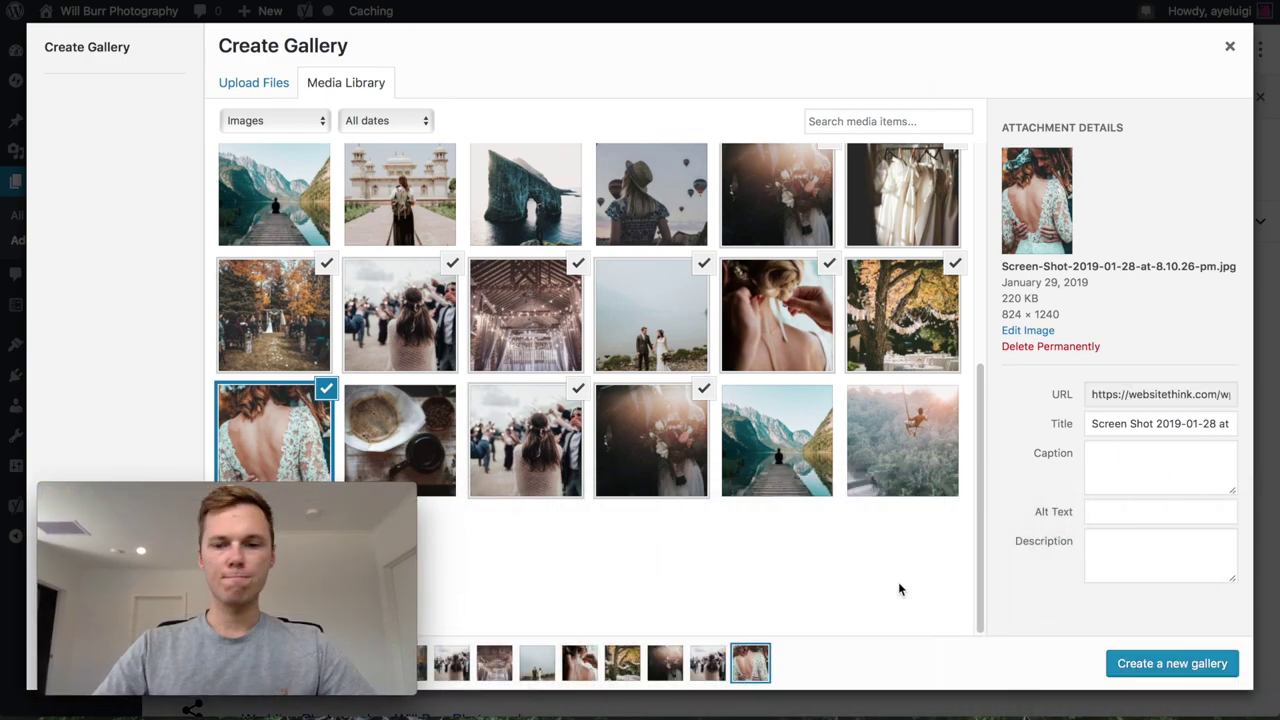
pyautogui.click(1170, 672)
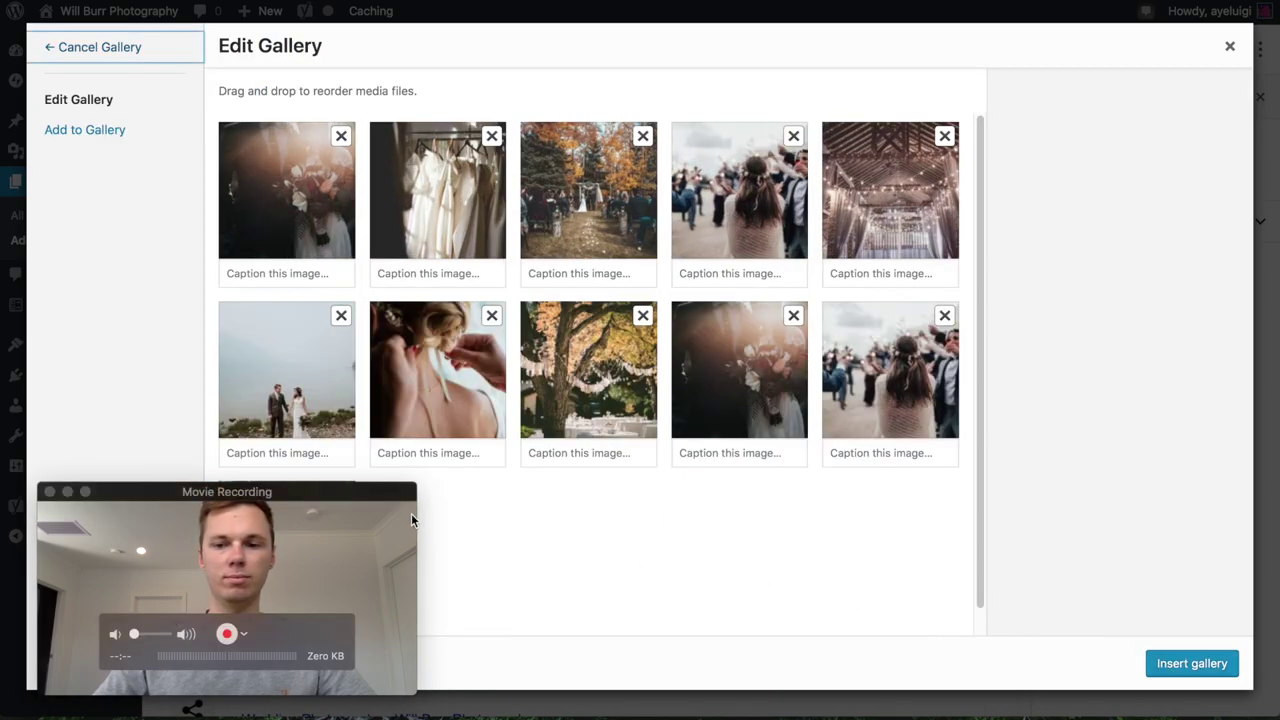
pyautogui.click(1194, 664)
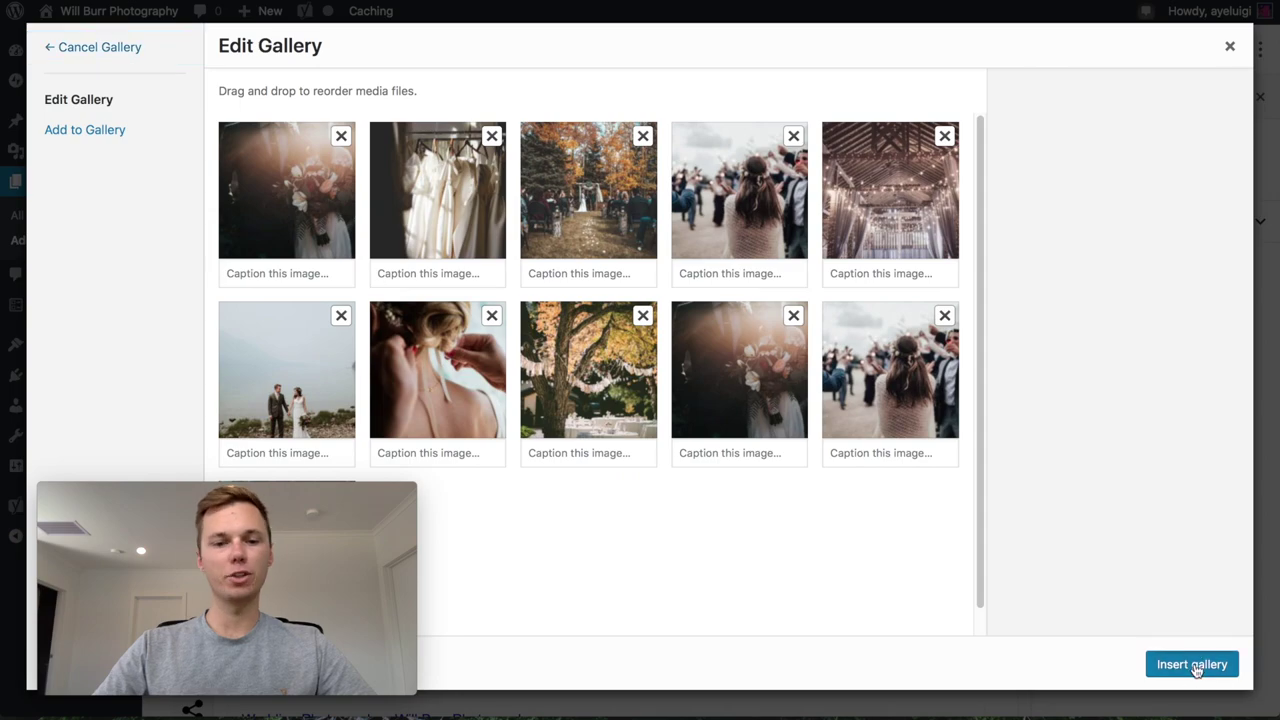
# Transform the wedding photo gallery block into a Tiled Gallery
pyautogui.moveTo(403, 493); pyautogui.dragTo(365, 514)
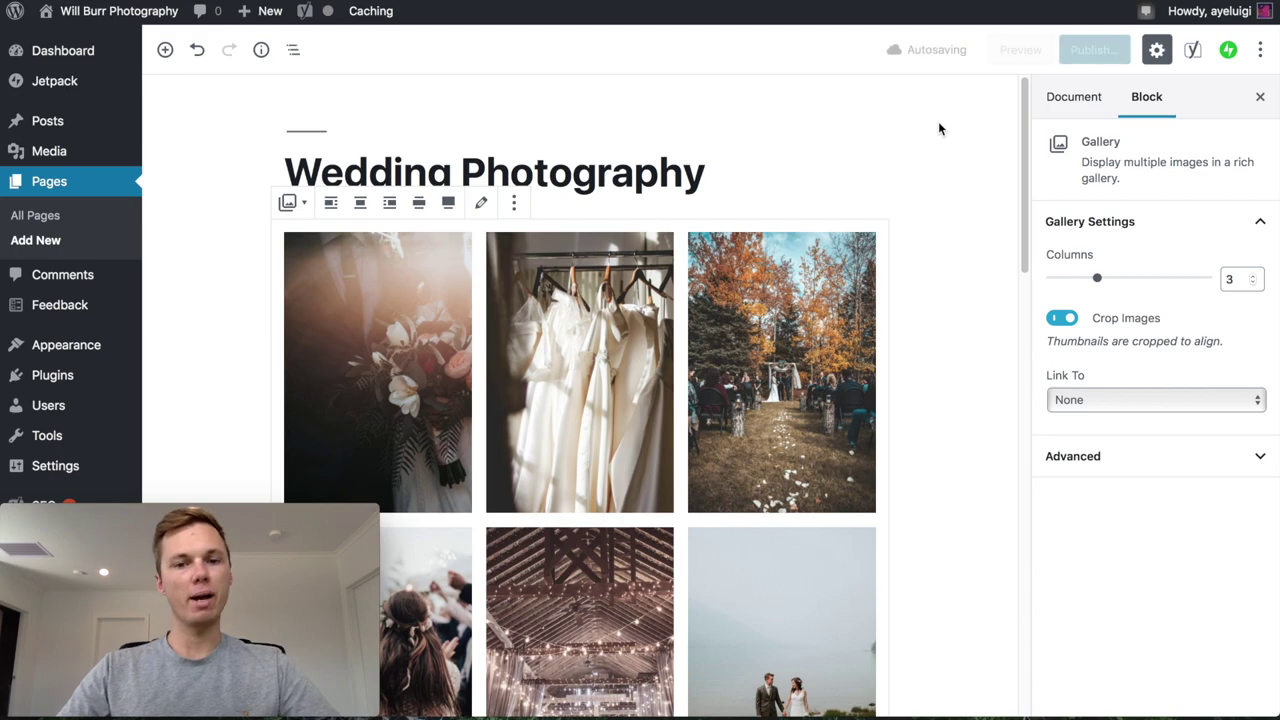
pyautogui.scroll(-2, 938, 128)
pyautogui.scroll(2, 938, 128)
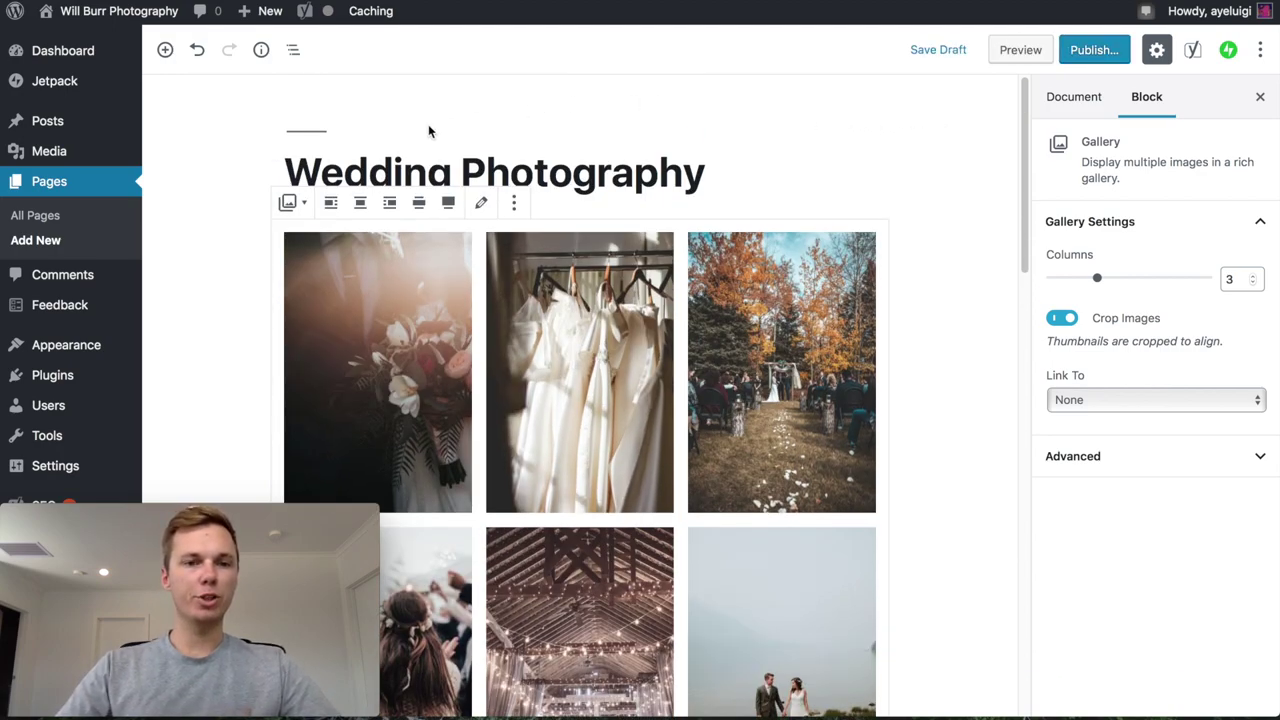
pyautogui.click(300, 205)
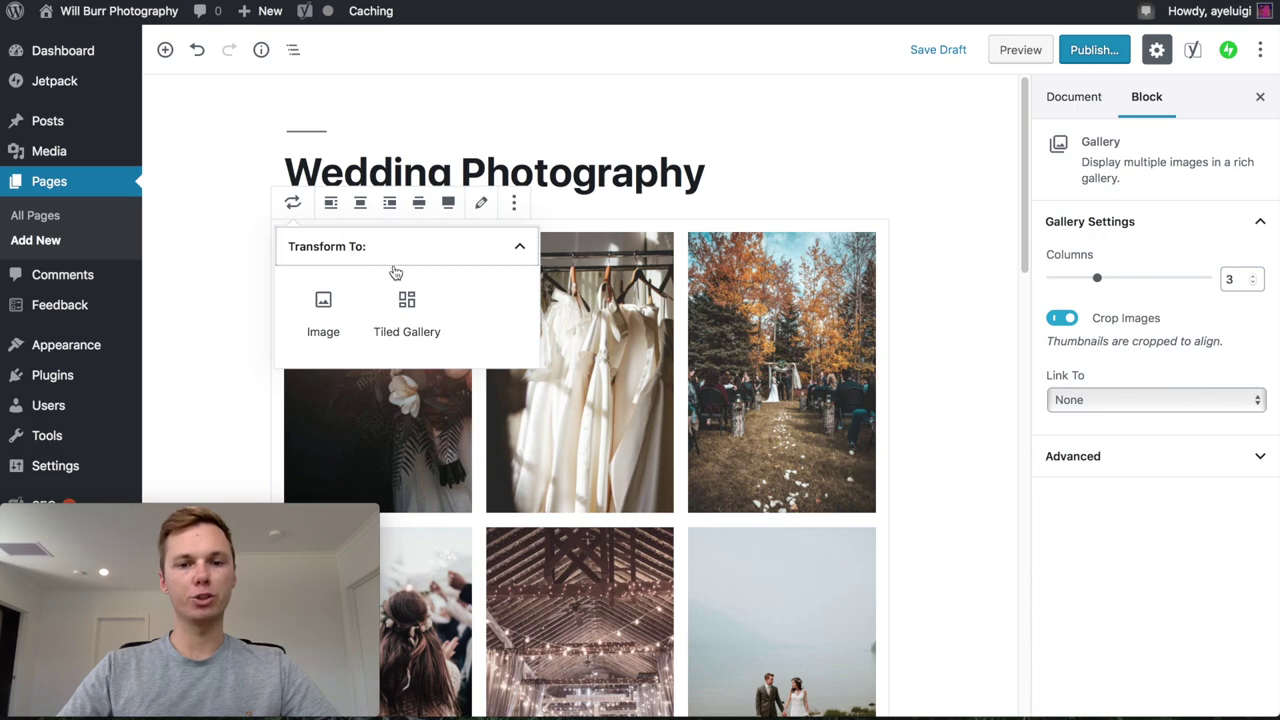
pyautogui.click(414, 305)
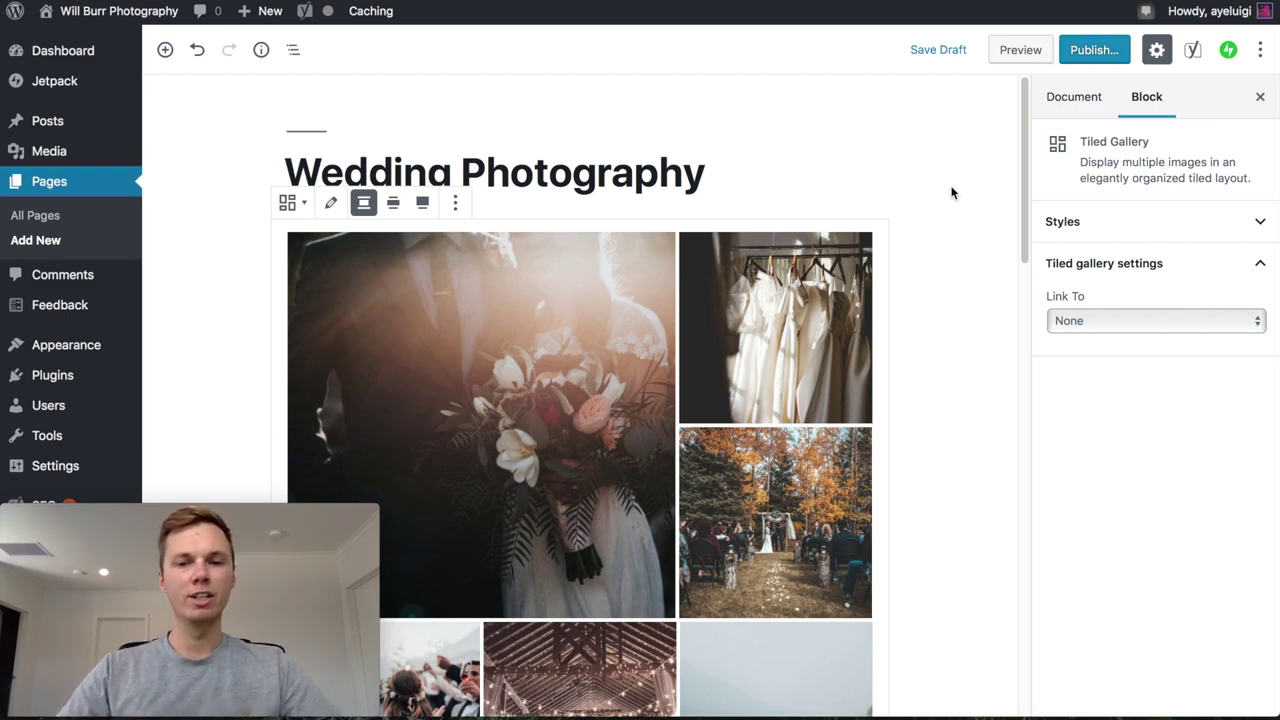
# Look over the tiled gallery in the editor and open the page preview
pyautogui.scroll(-1, 952, 193)
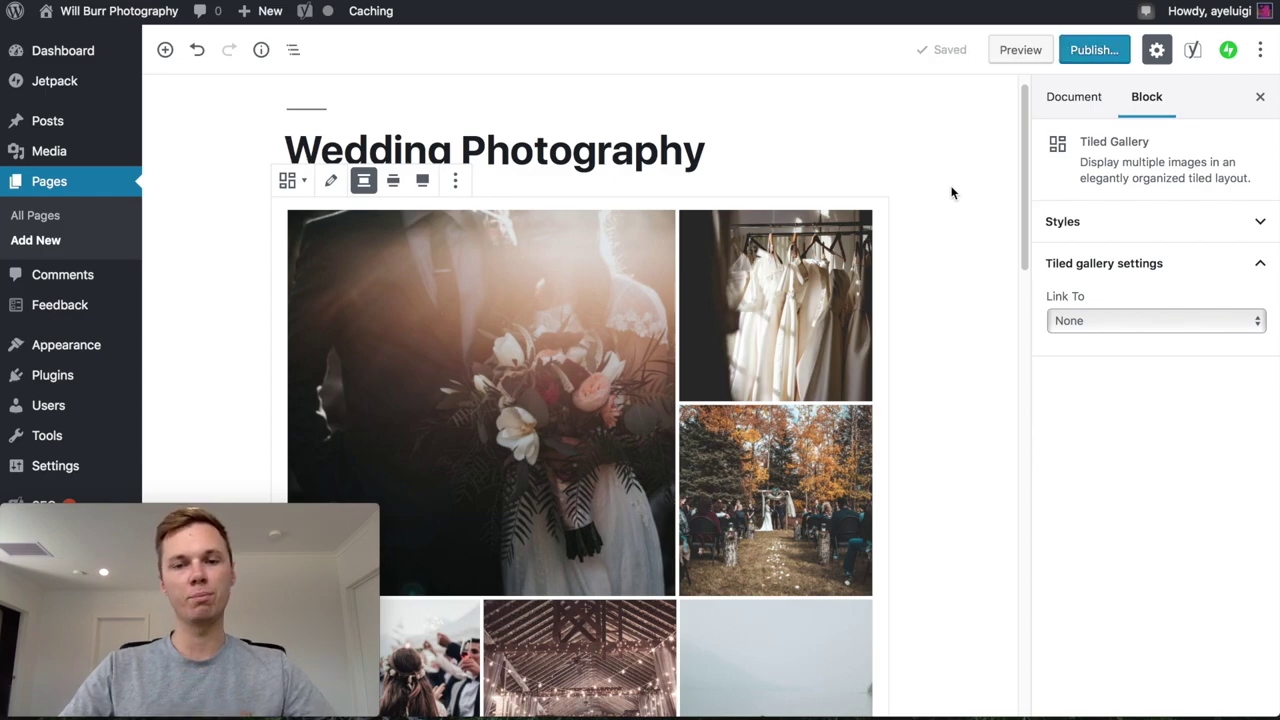
pyautogui.scroll(-10, 952, 193)
pyautogui.scroll(10, 952, 193)
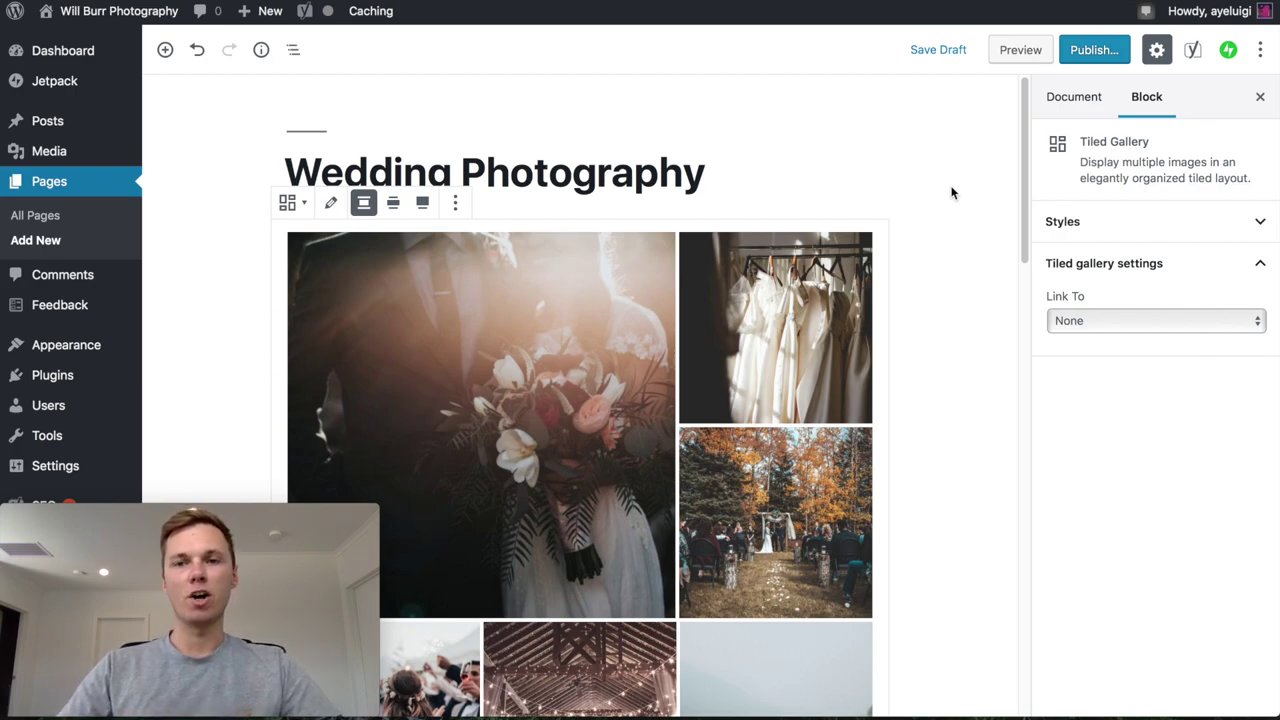
pyautogui.click(1012, 55)
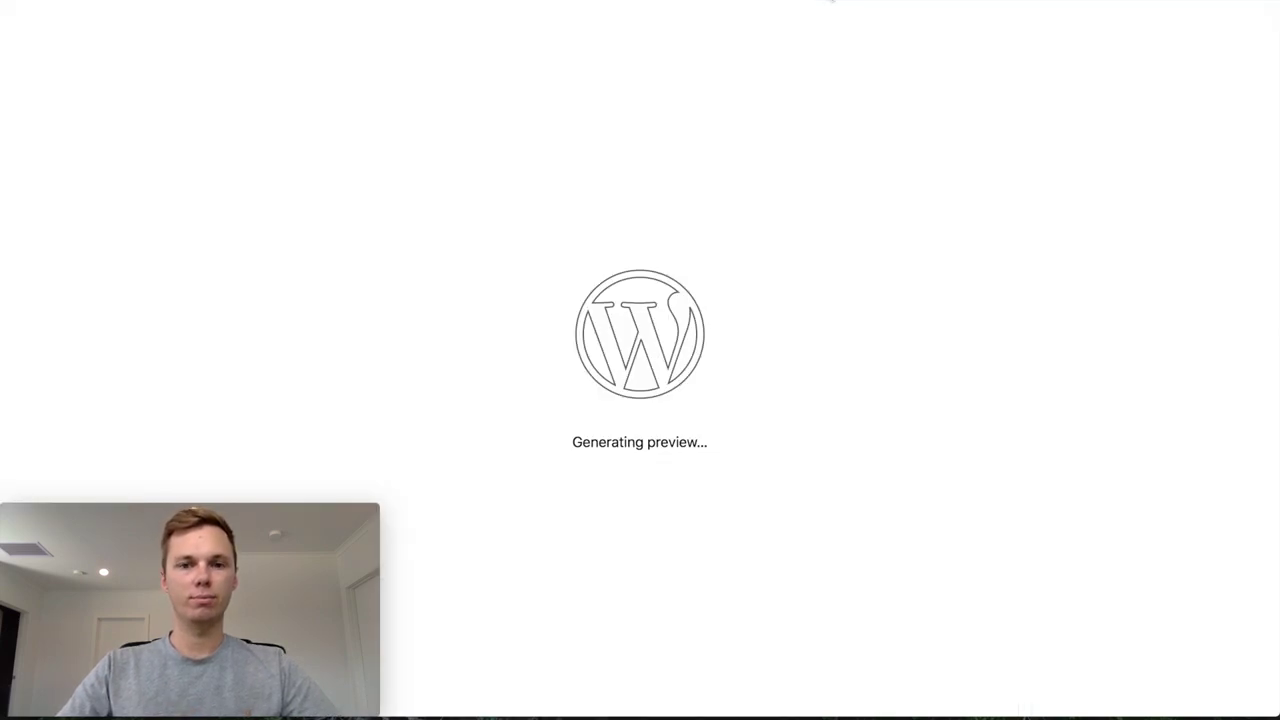
# In the preview, enlarge the bouquet photo, step through to the sparkler crowd shot, then close the lightbox
pyautogui.scroll(-4, 918, 152)
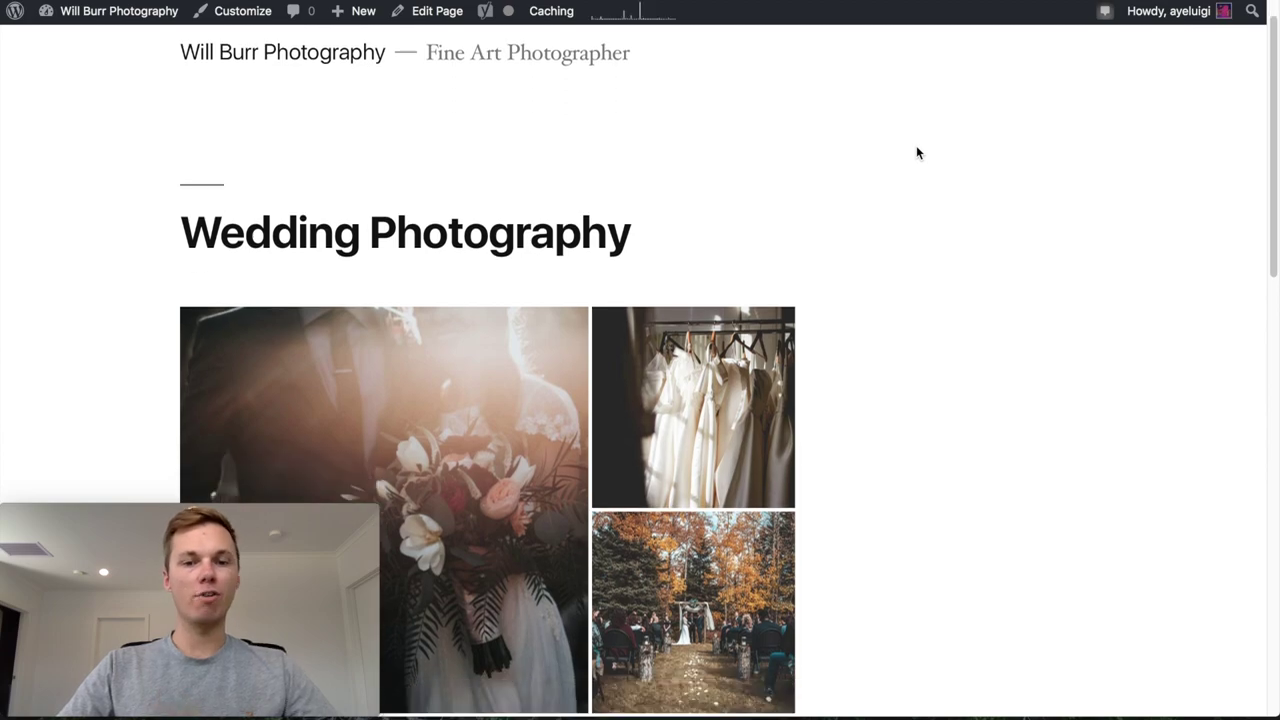
pyautogui.scroll(-3, 915, 152)
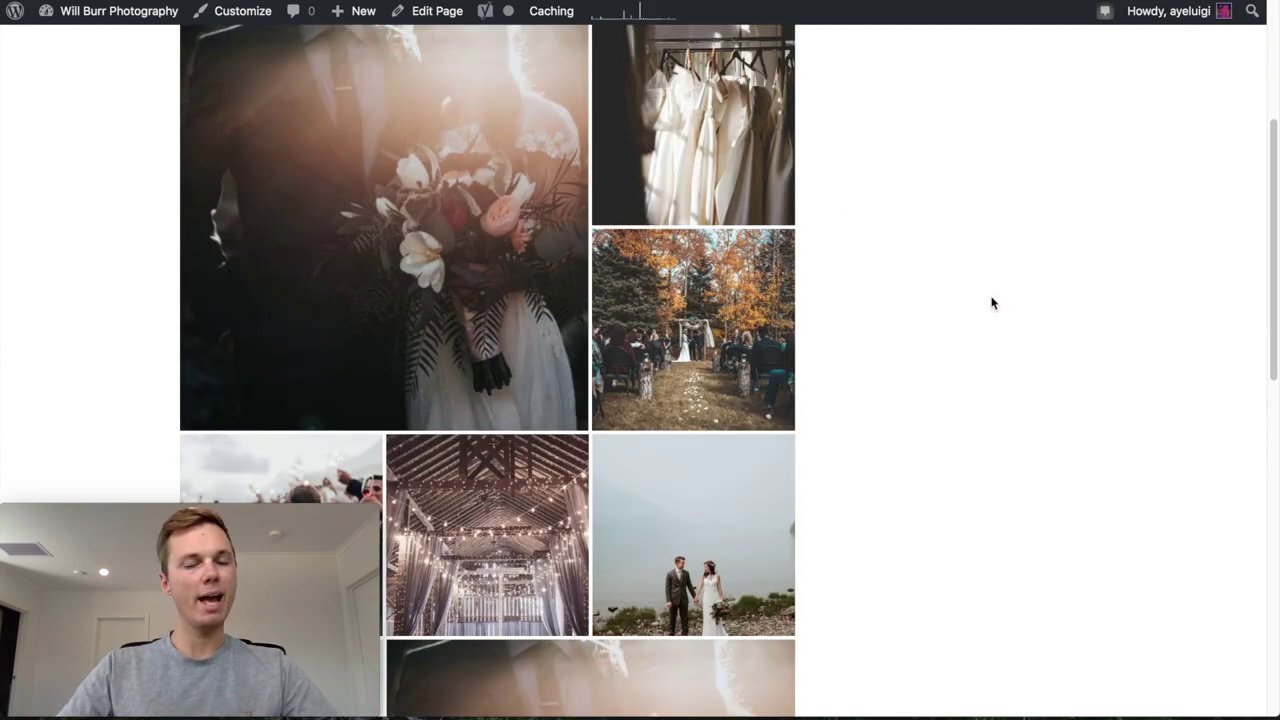
pyautogui.scroll(2, 1040, 312)
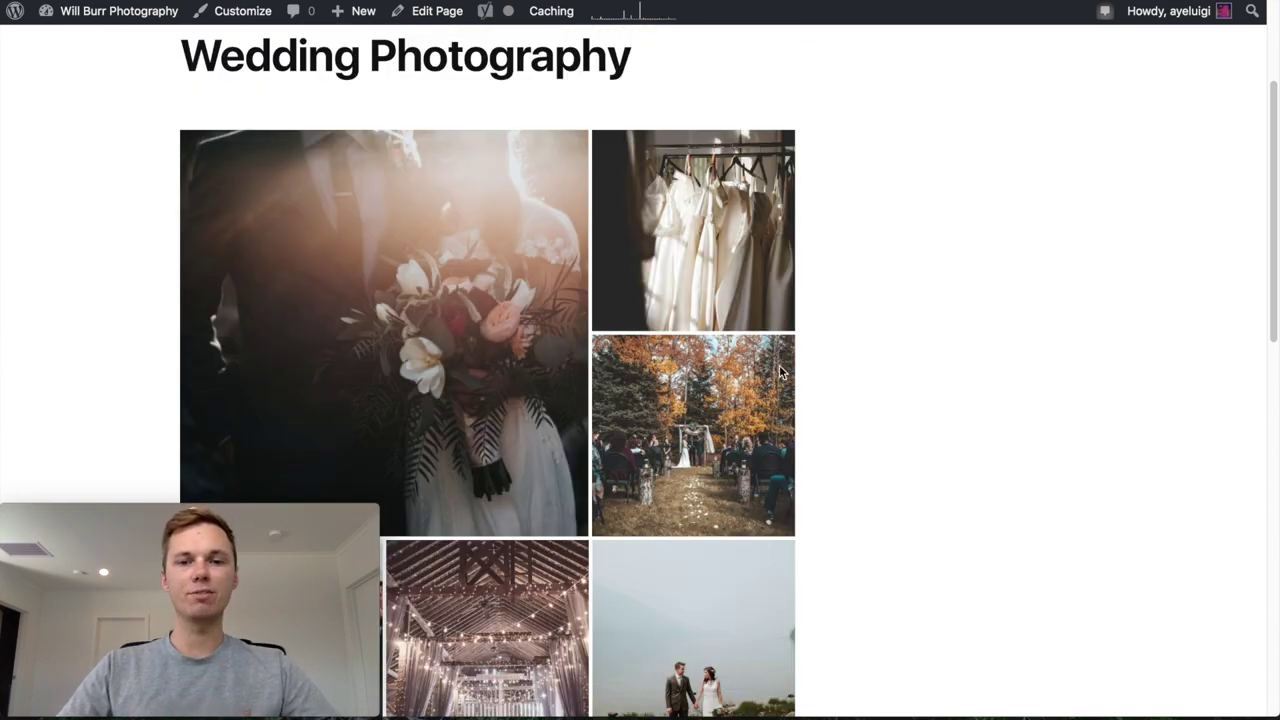
pyautogui.click(480, 263)
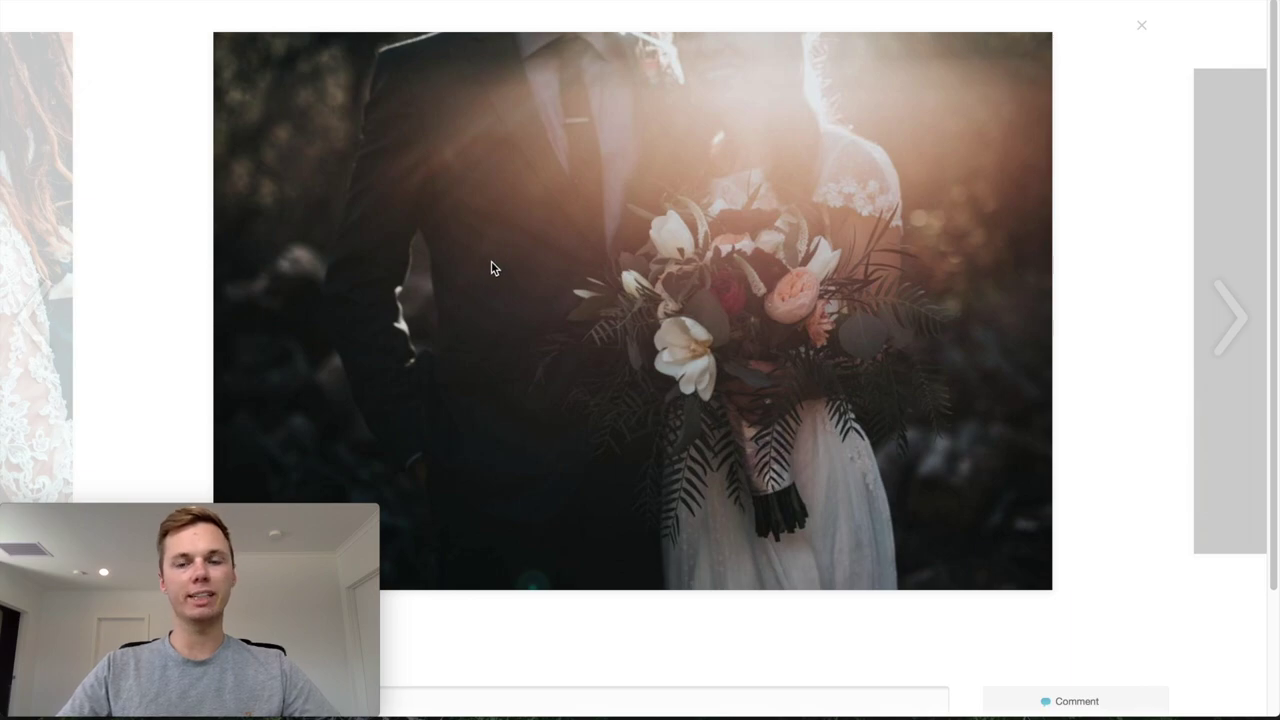
pyautogui.click(1233, 321)
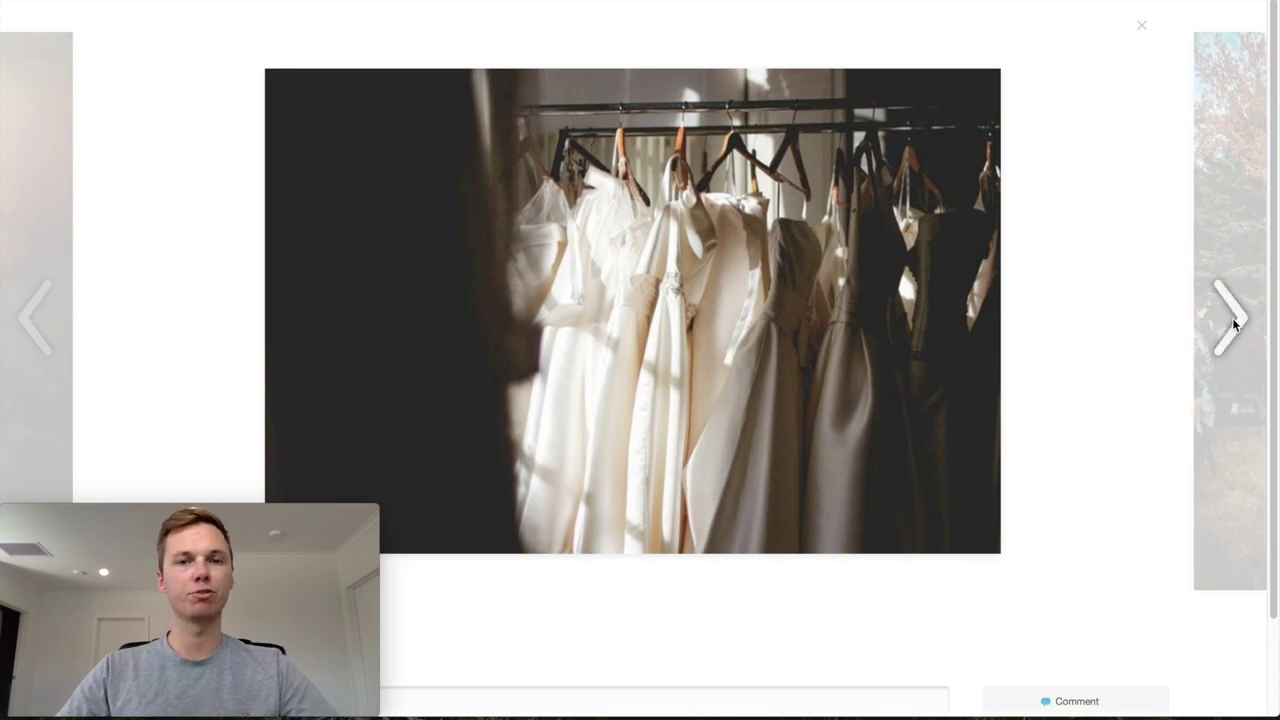
pyautogui.click(1233, 321)
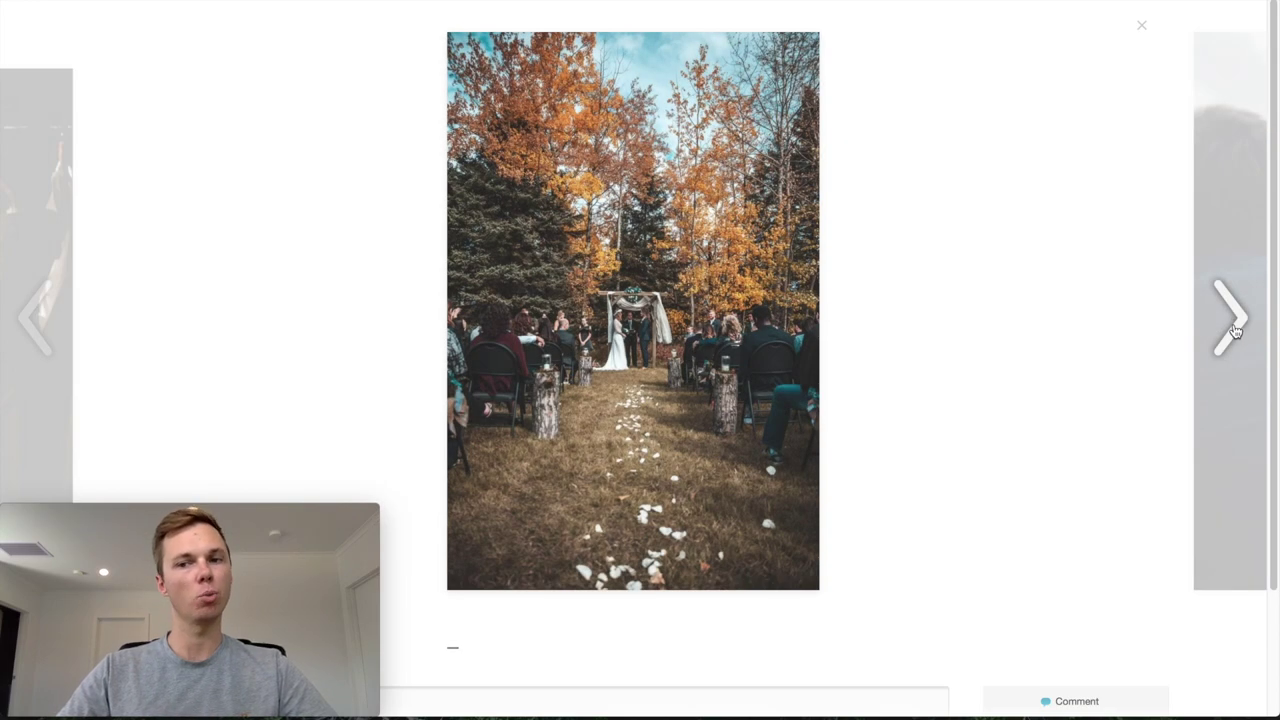
pyautogui.click(1235, 327)
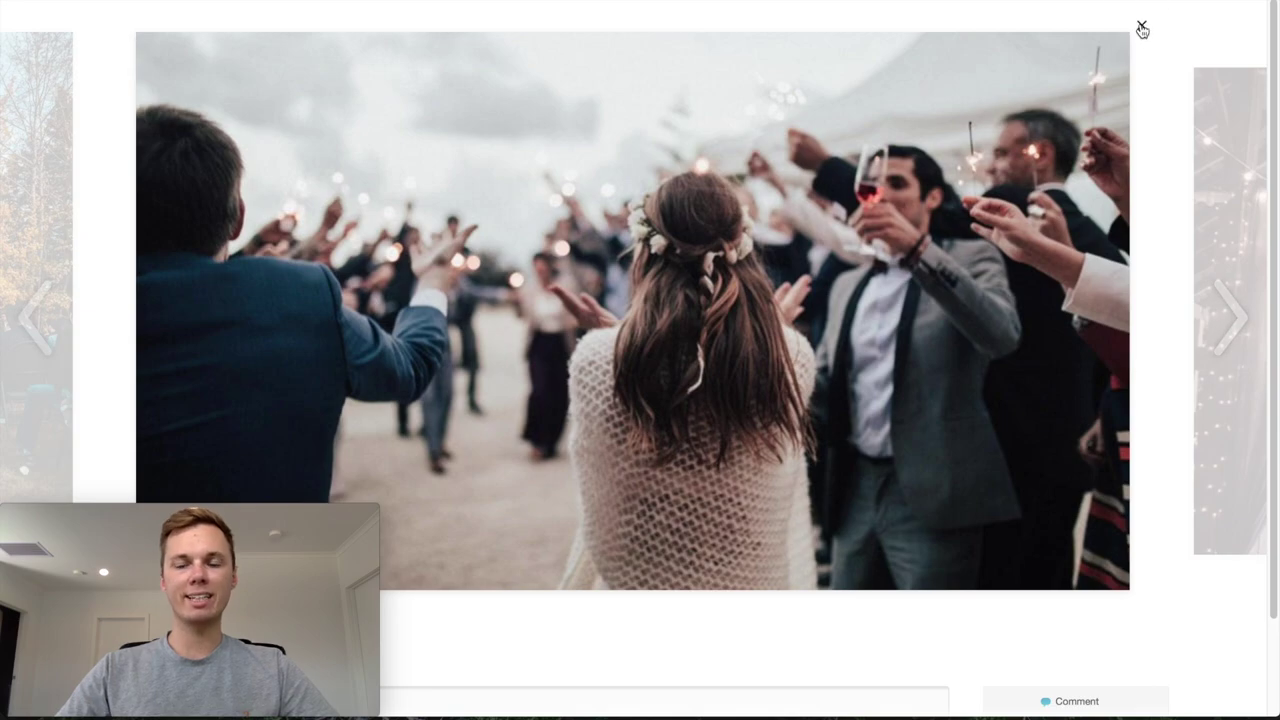
pyautogui.click(1142, 28)
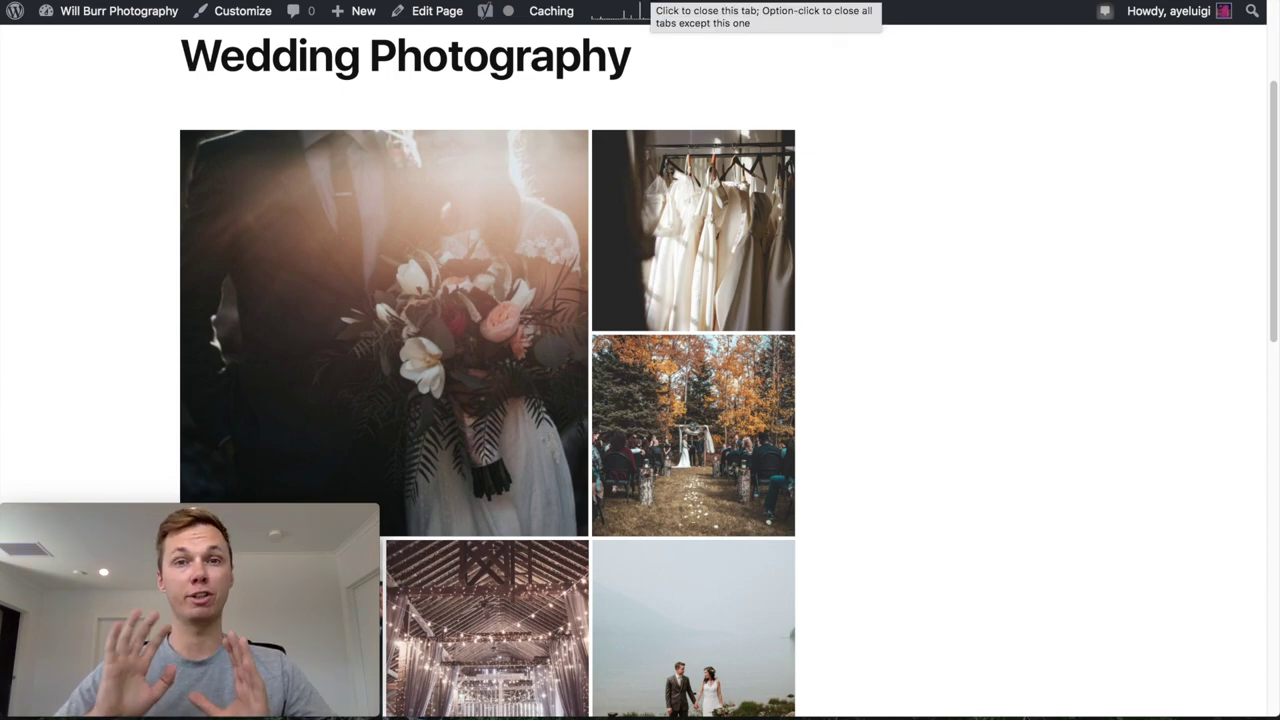
# Close the preview and move down the editor to the Yoast SEO panel
pyautogui.hotkey('ctrl', 'Tab')
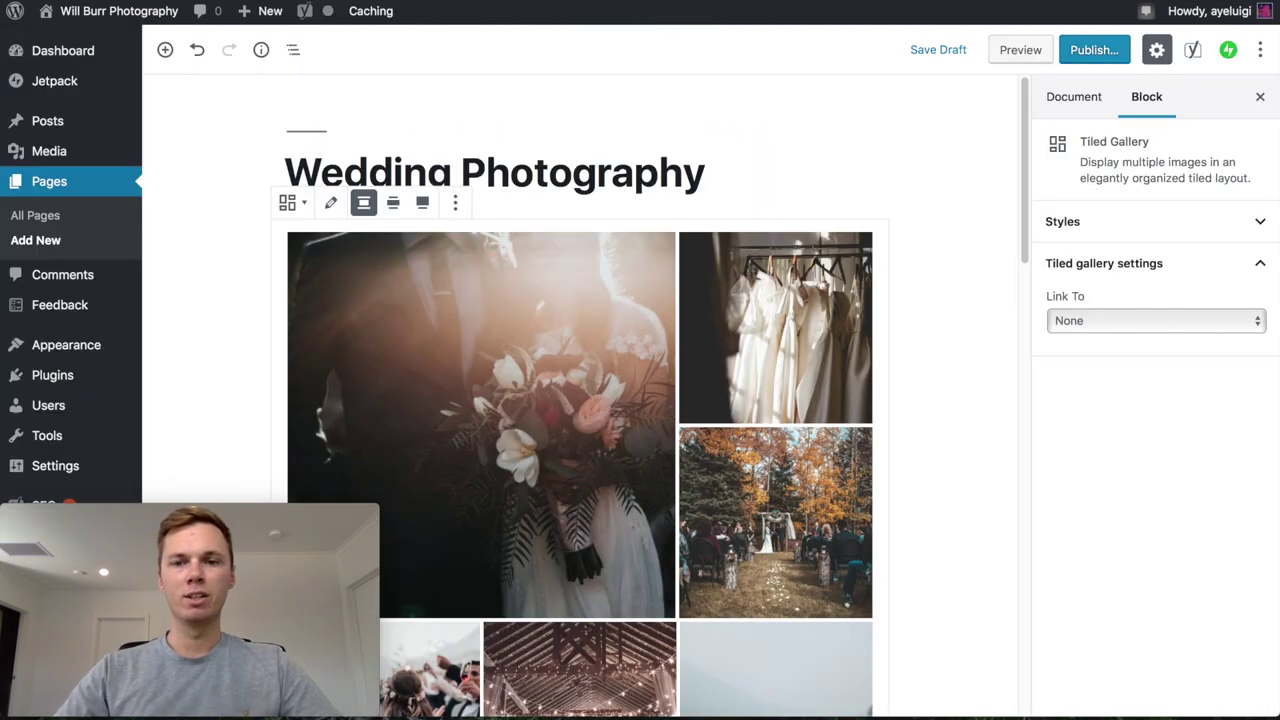
pyautogui.scroll(-10, 856, 177)
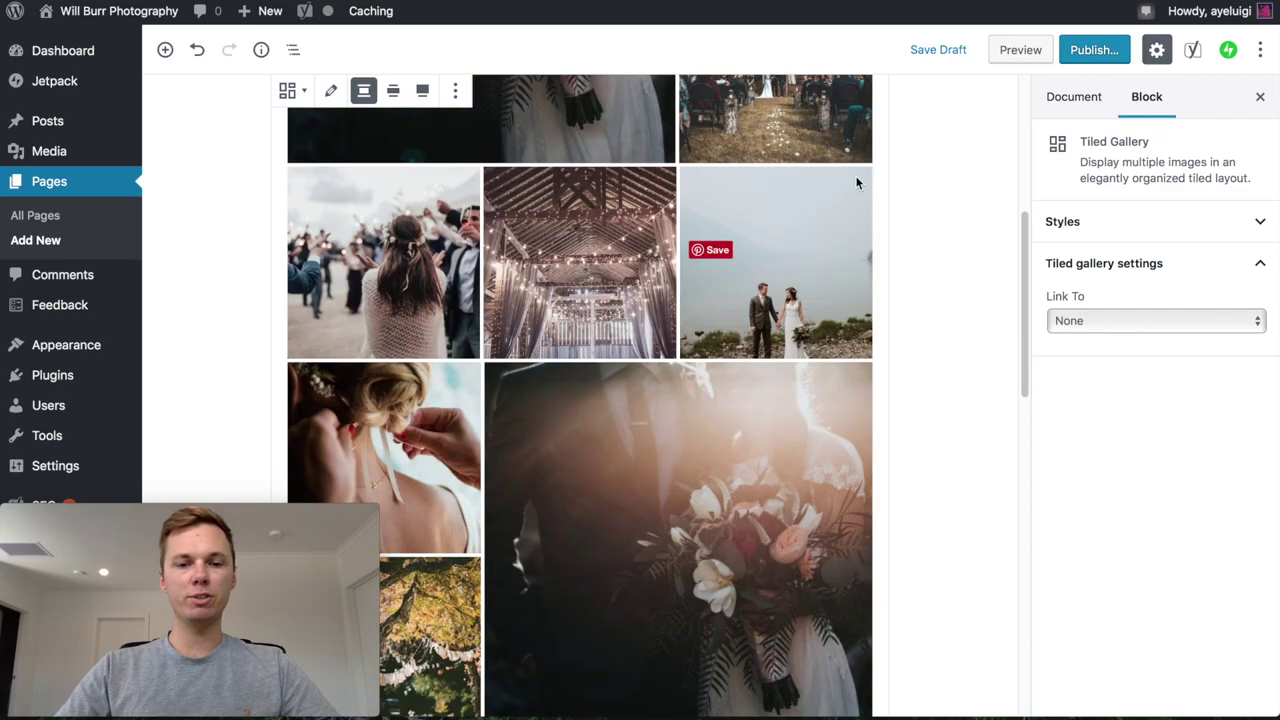
pyautogui.scroll(-5, 856, 177)
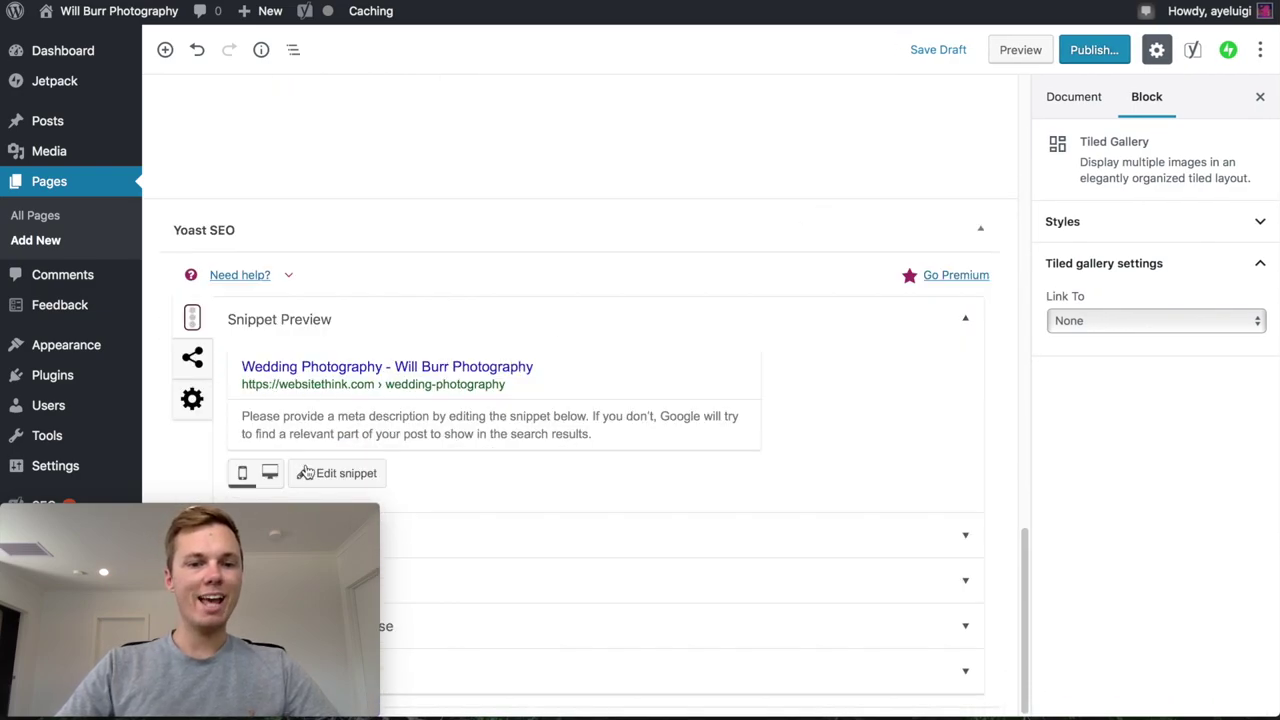
pyautogui.moveTo(320, 505); pyautogui.dragTo(1207, 525)
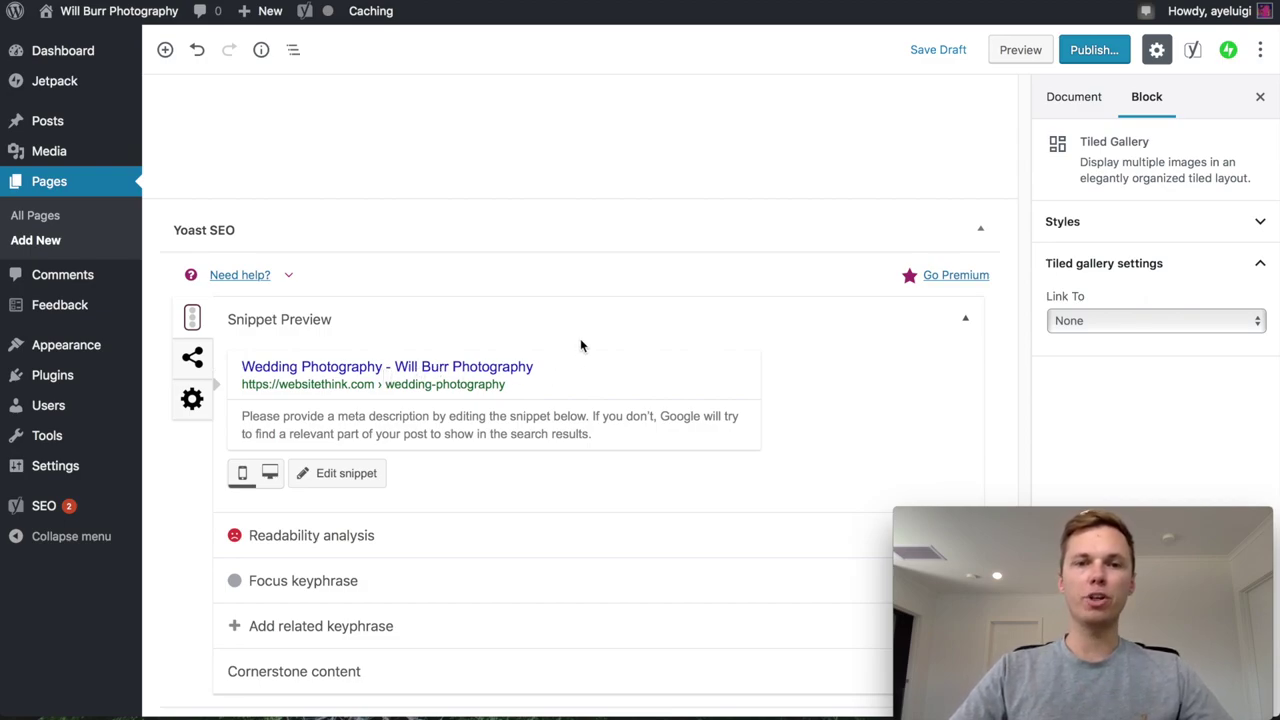
# Review the Yoast SEO title, slug and meta description, then return to the gallery
pyautogui.click(350, 473)
pyautogui.scroll(-1, 379, 489)
pyautogui.scroll(-1, 379, 489)
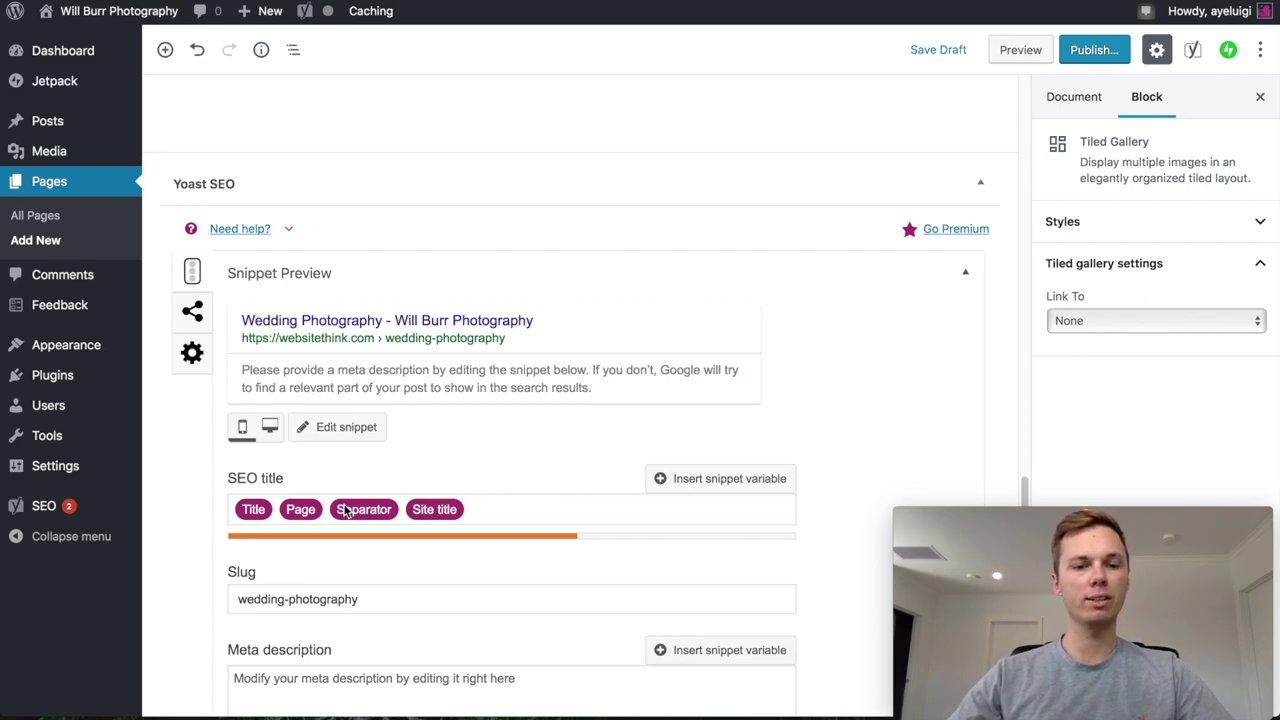
pyautogui.scroll(-2, 346, 506)
pyautogui.scroll(-4, 449, 464)
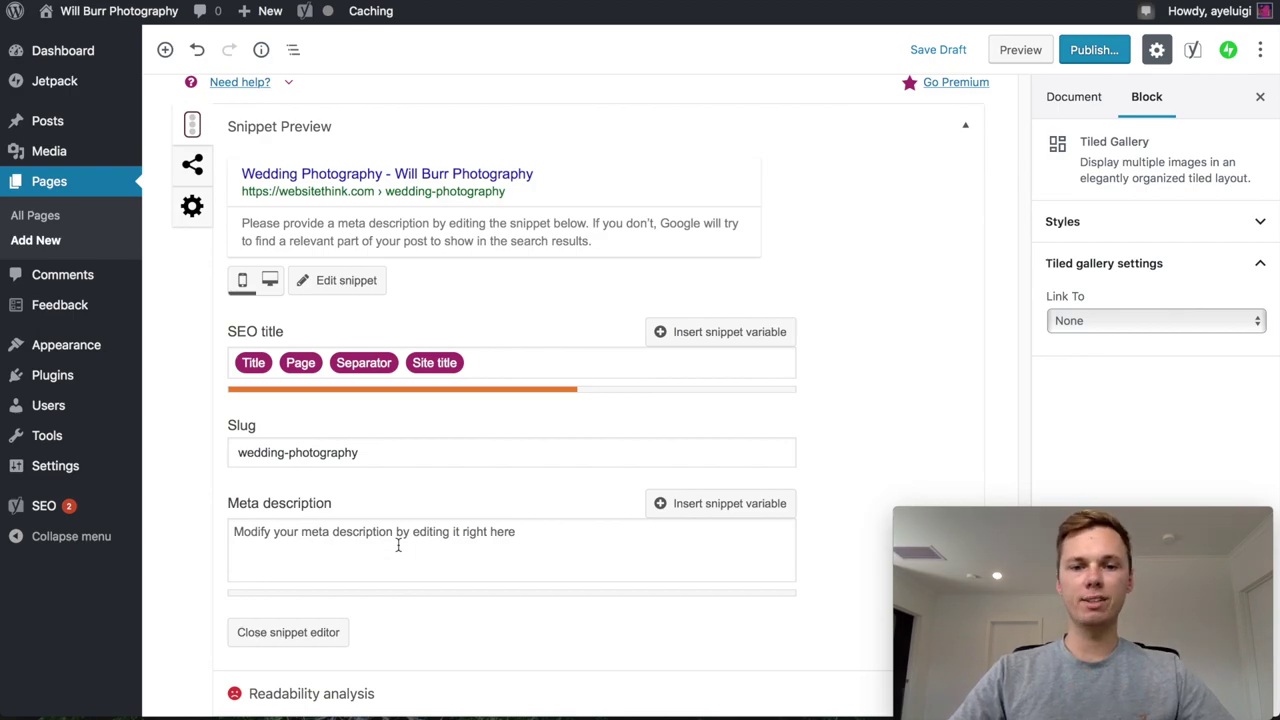
pyautogui.scroll(15, 398, 545)
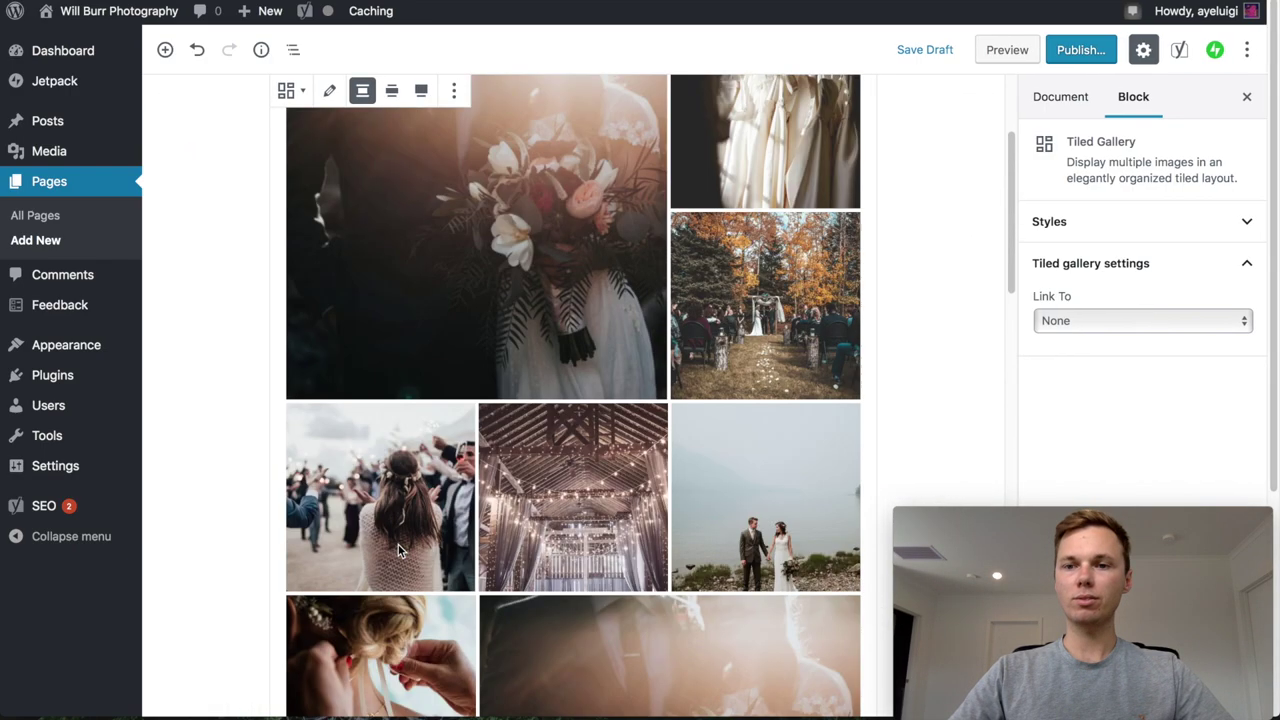
pyautogui.scroll(3, 398, 548)
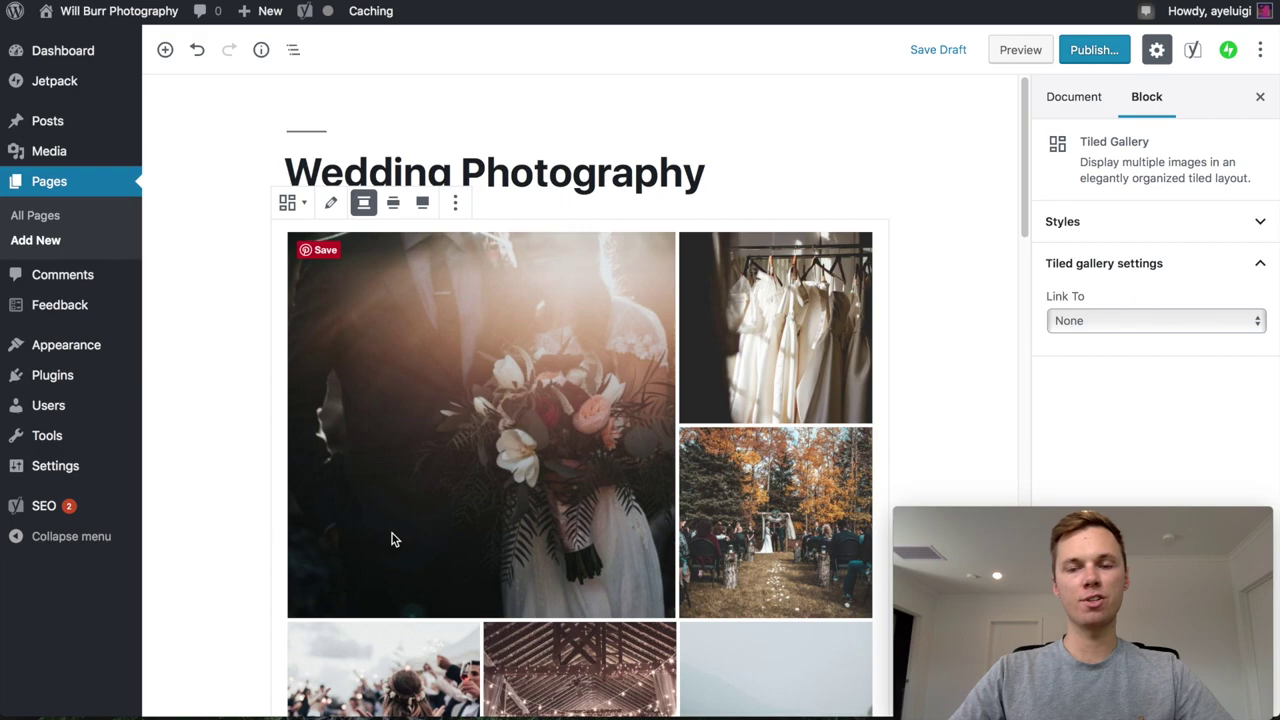
# Set the sparkler crowd photo as the page's featured image in Document settings
pyautogui.click(1087, 103)
pyautogui.moveTo(1164, 515)
pyautogui.moveTo(1112, 508); pyautogui.dragTo(285, 514)
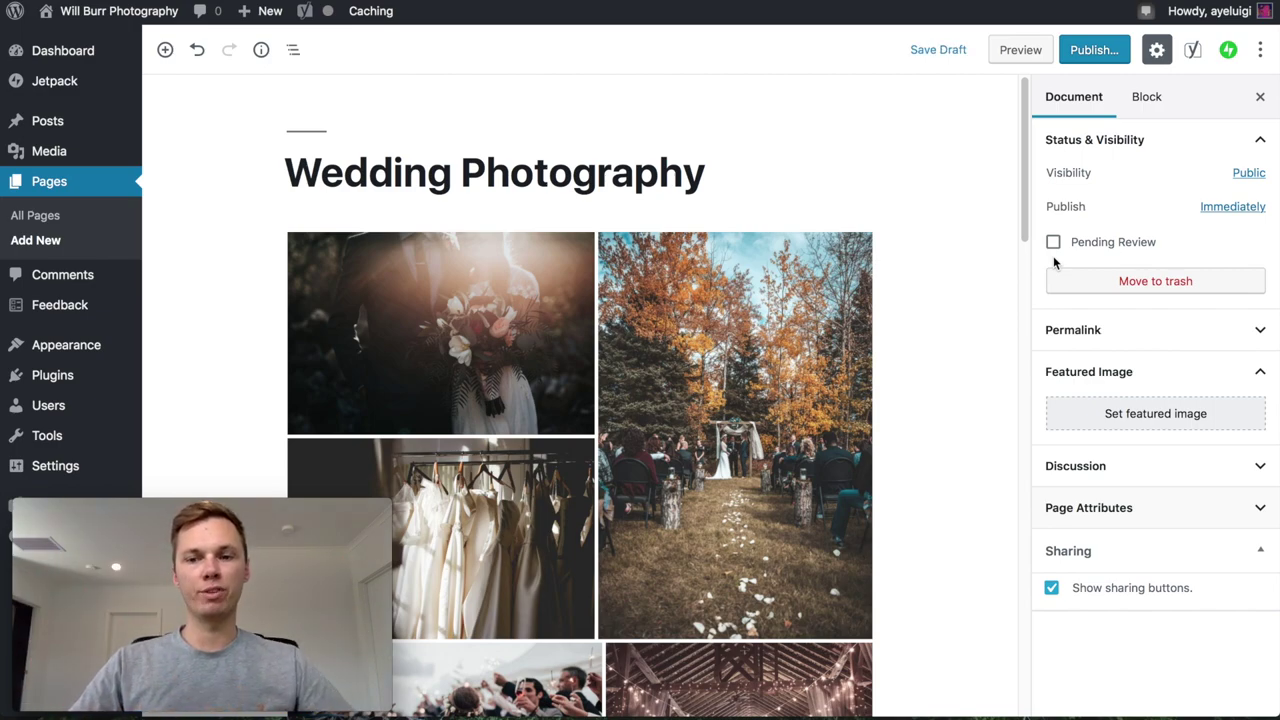
pyautogui.click(1147, 419)
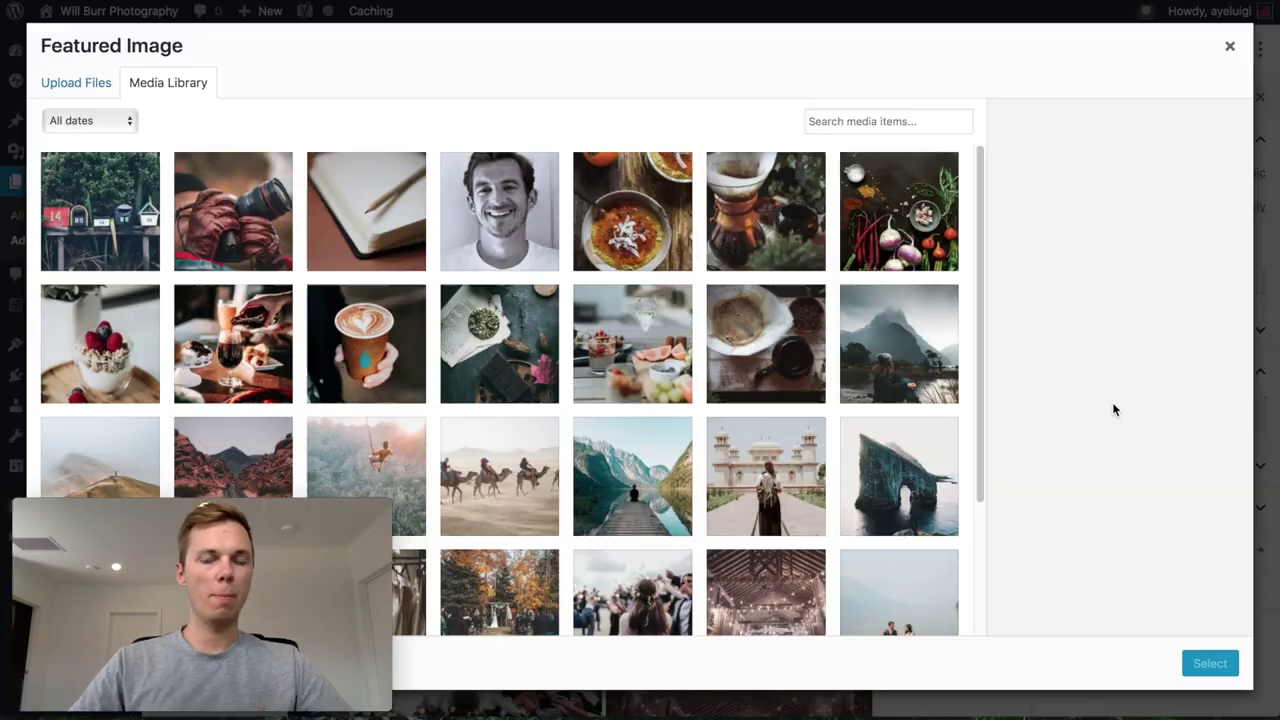
pyautogui.scroll(-1, 725, 377)
pyautogui.scroll(-5, 725, 377)
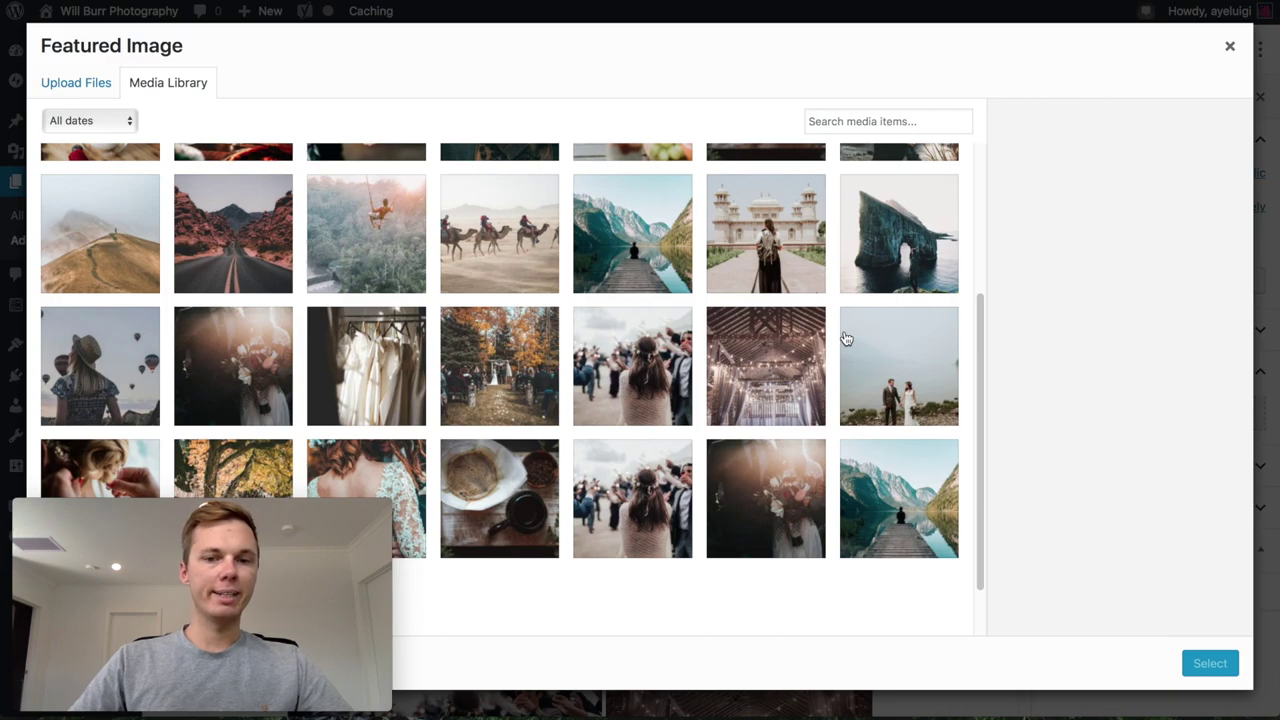
pyautogui.click(654, 360)
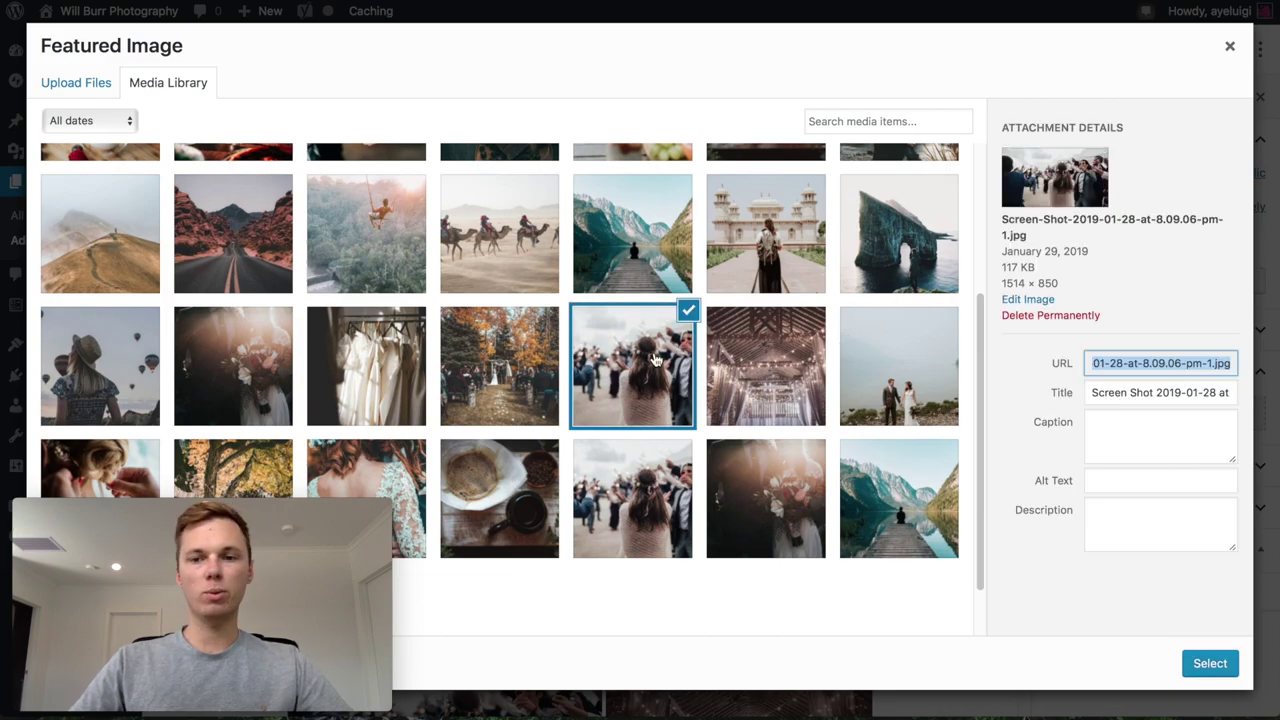
pyautogui.click(1200, 665)
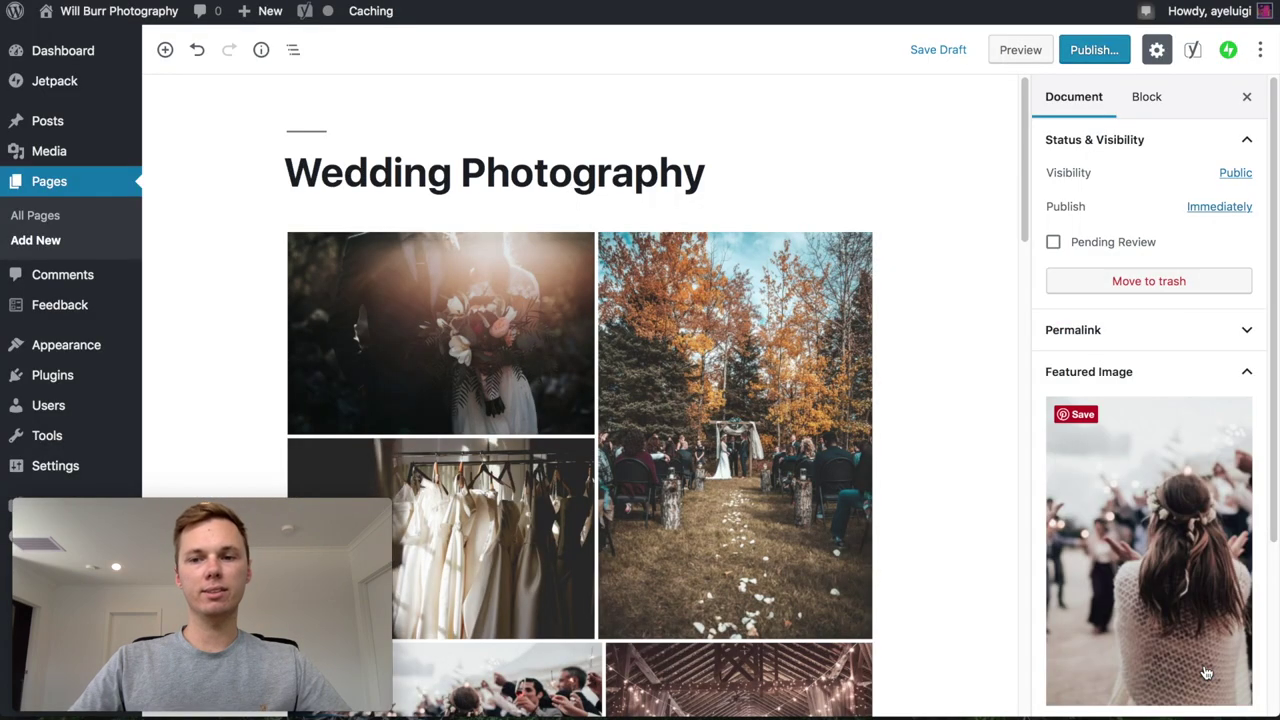
# Publish the Wedding Photography page
pyautogui.scroll(-5, 907, 453)
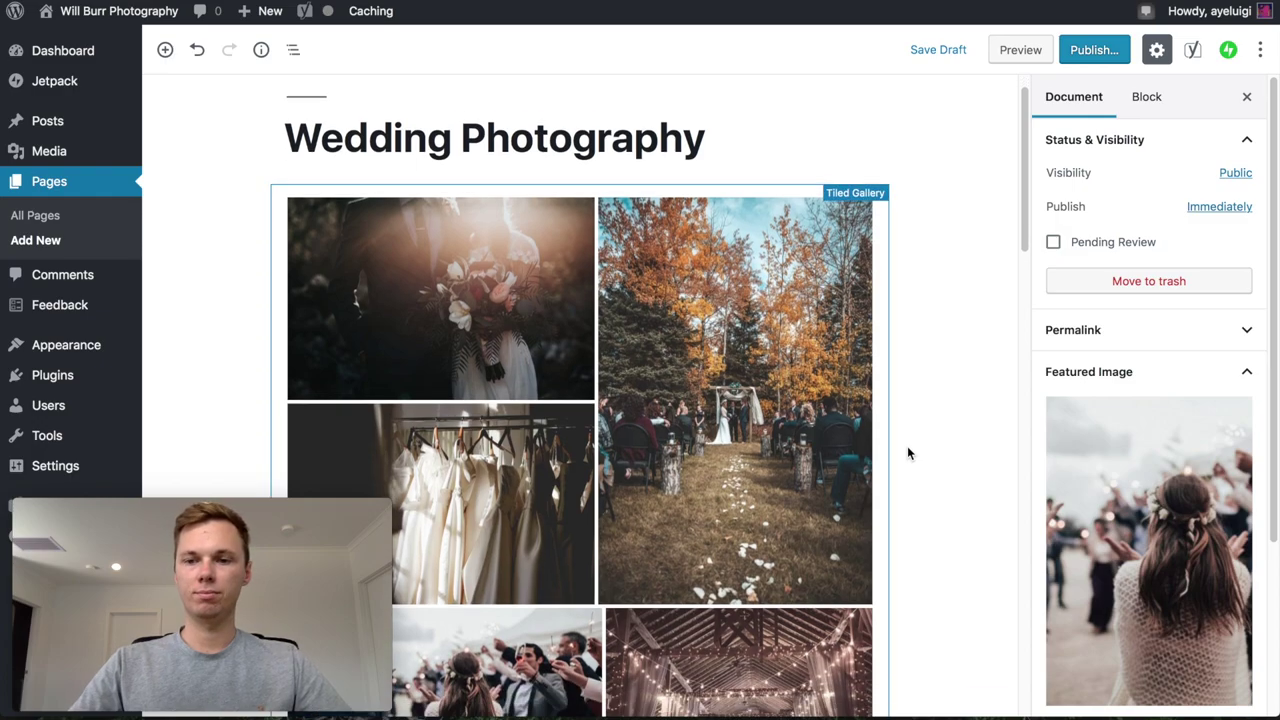
pyautogui.scroll(5, 911, 446)
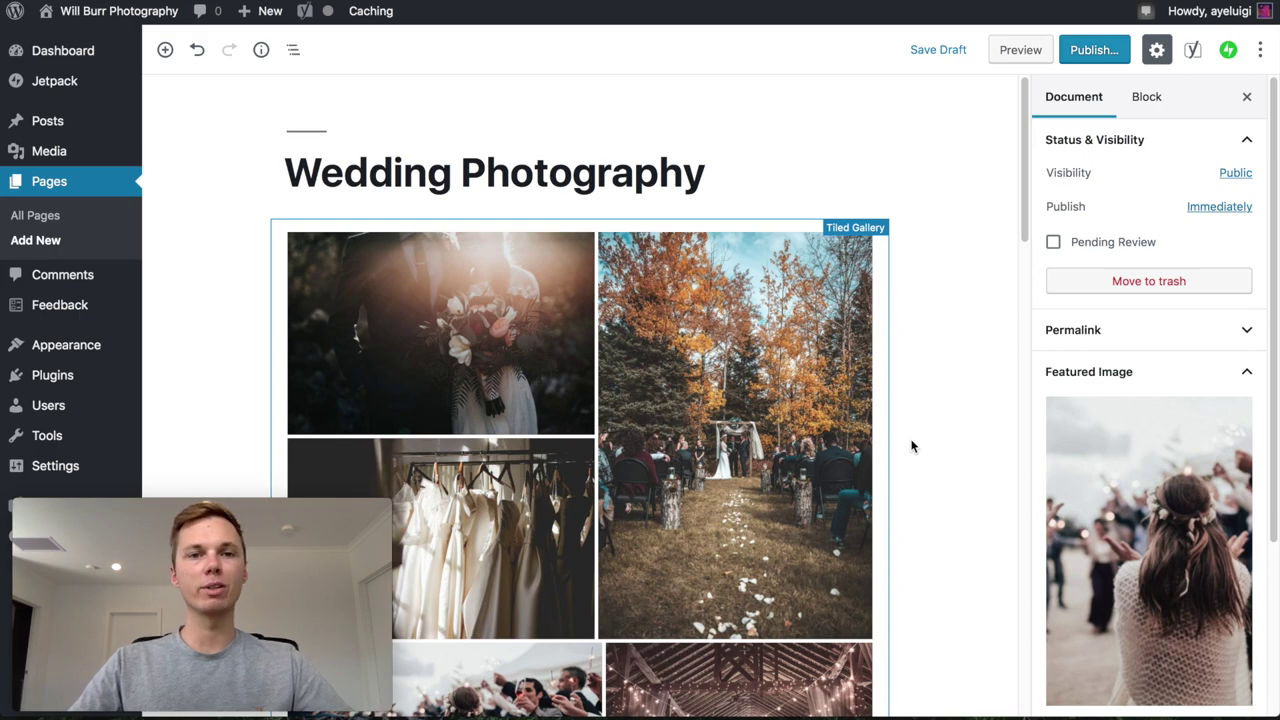
pyautogui.click(1098, 50)
pyautogui.click(1170, 52)
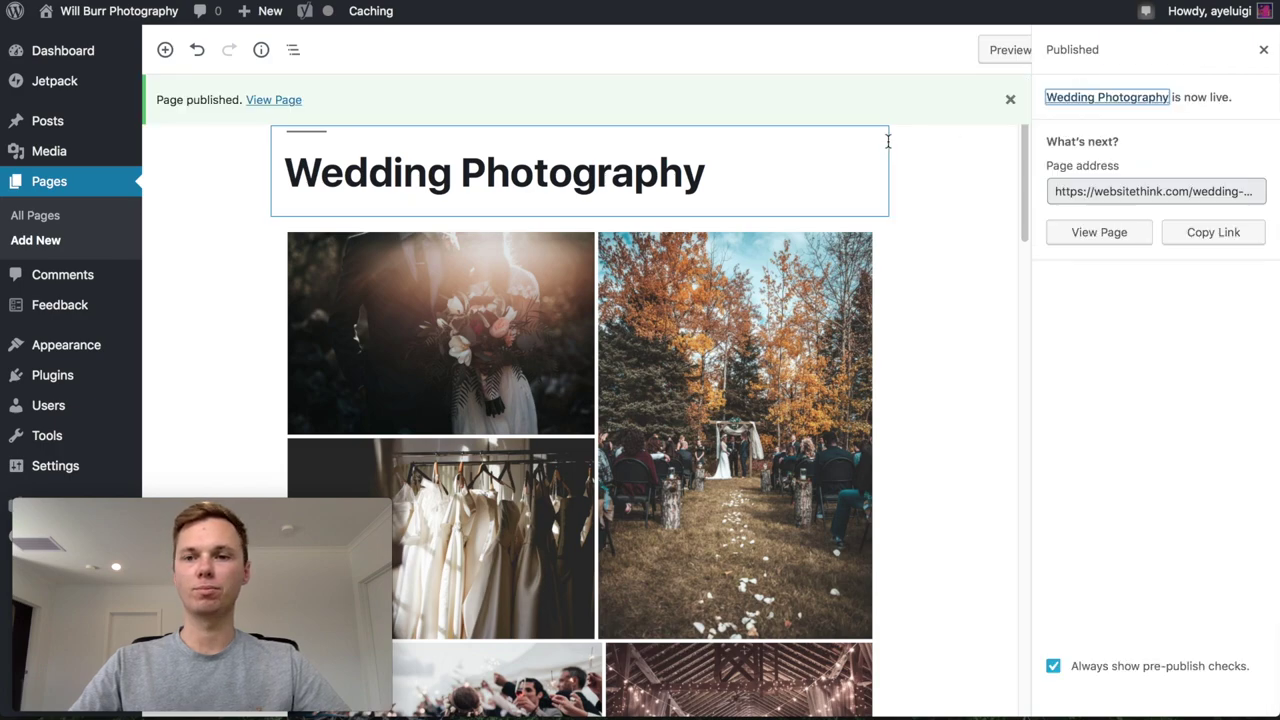
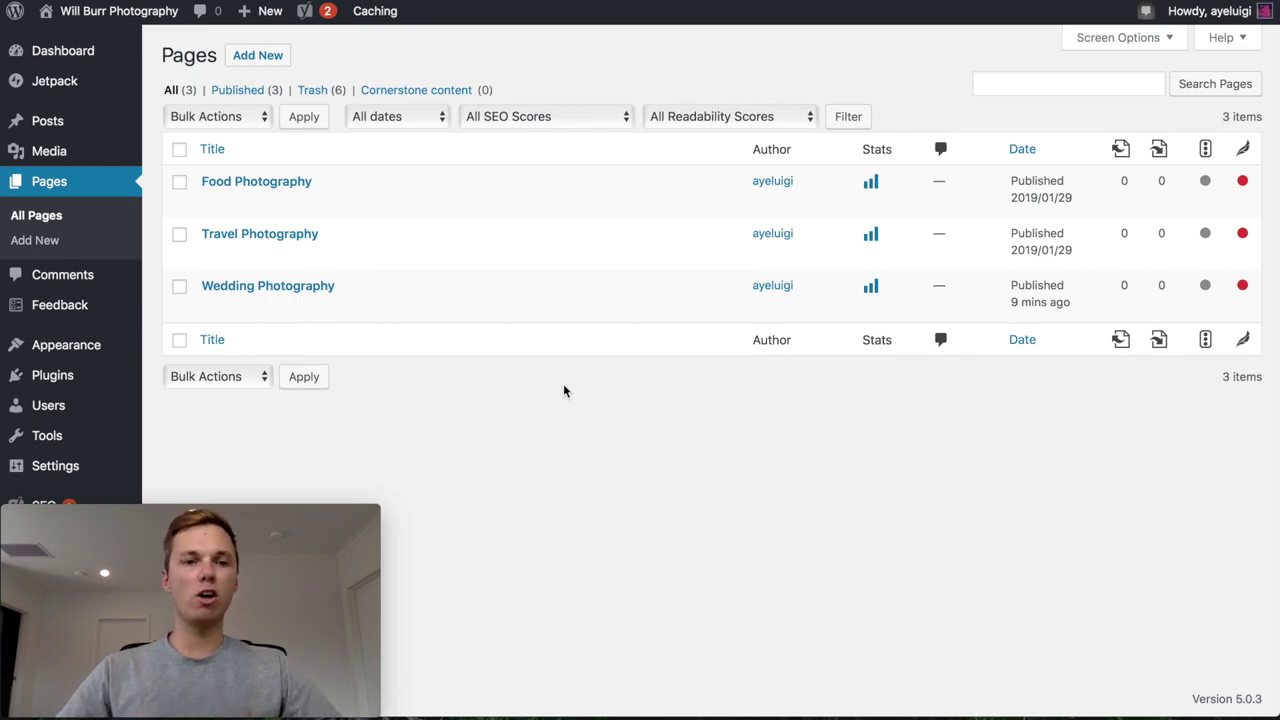
# Create a new page titled 'Contact' and place the cursor in its empty body block
pyautogui.click(257, 55)
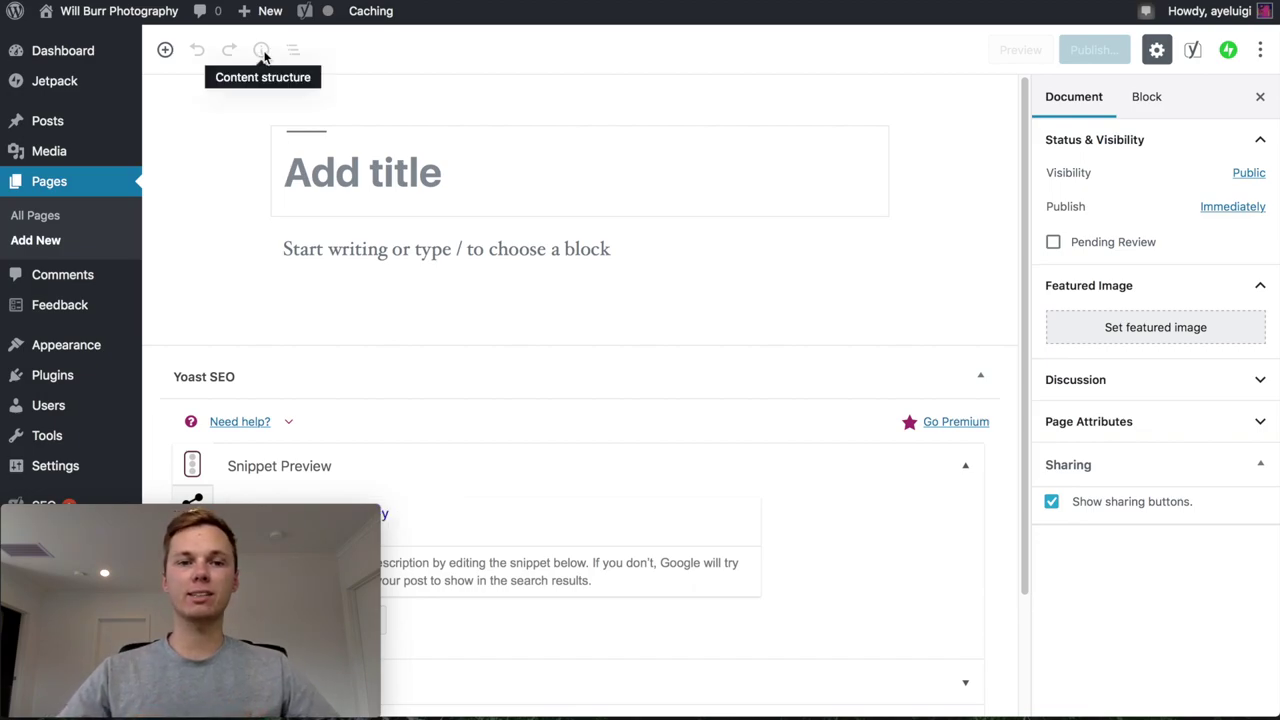
pyautogui.write('Contact')
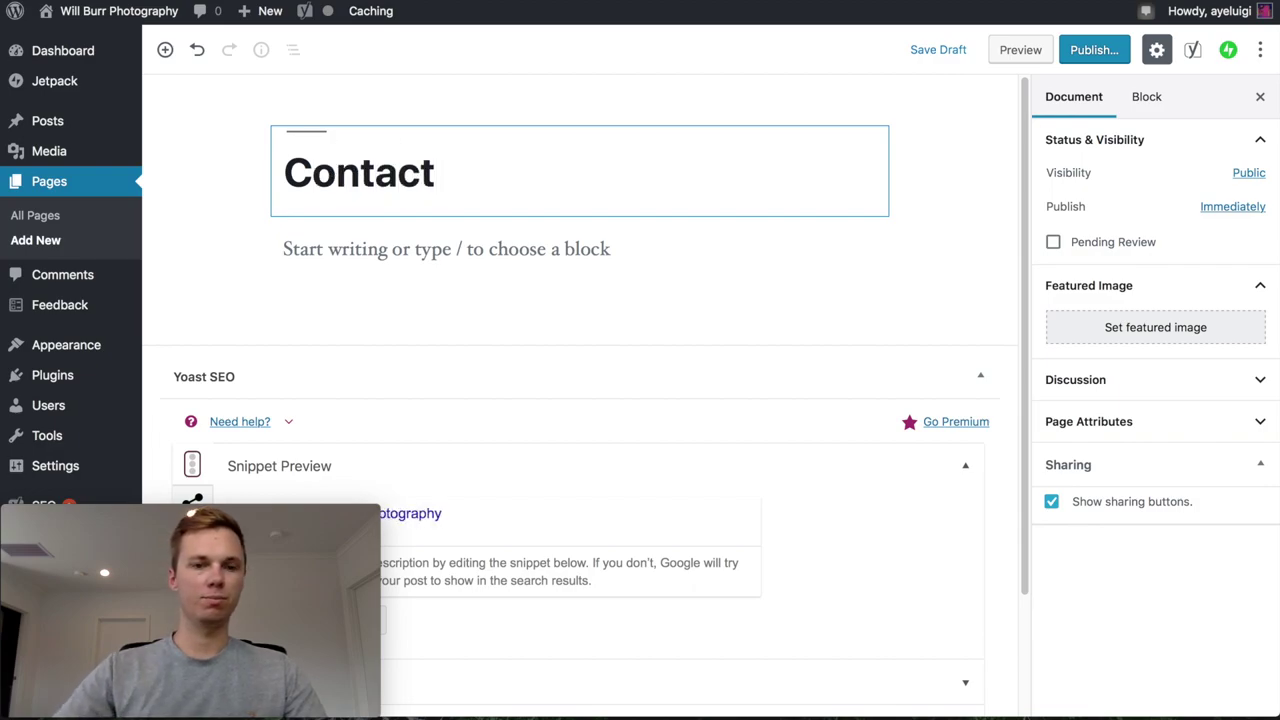
pyautogui.click(422, 248)
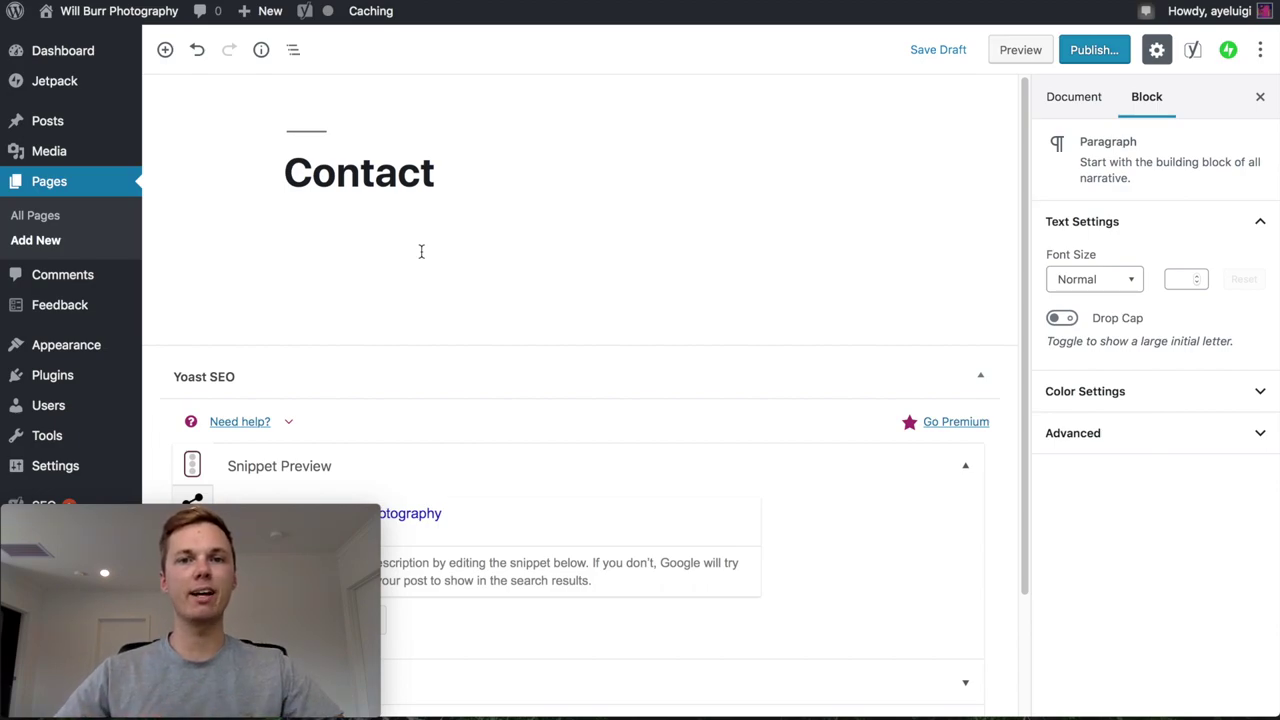
# Paste the prepared contact text with intro, Email, Phone, Location and CONTACT FORM sections
pyautogui.hotkey('ctrl', 'v')
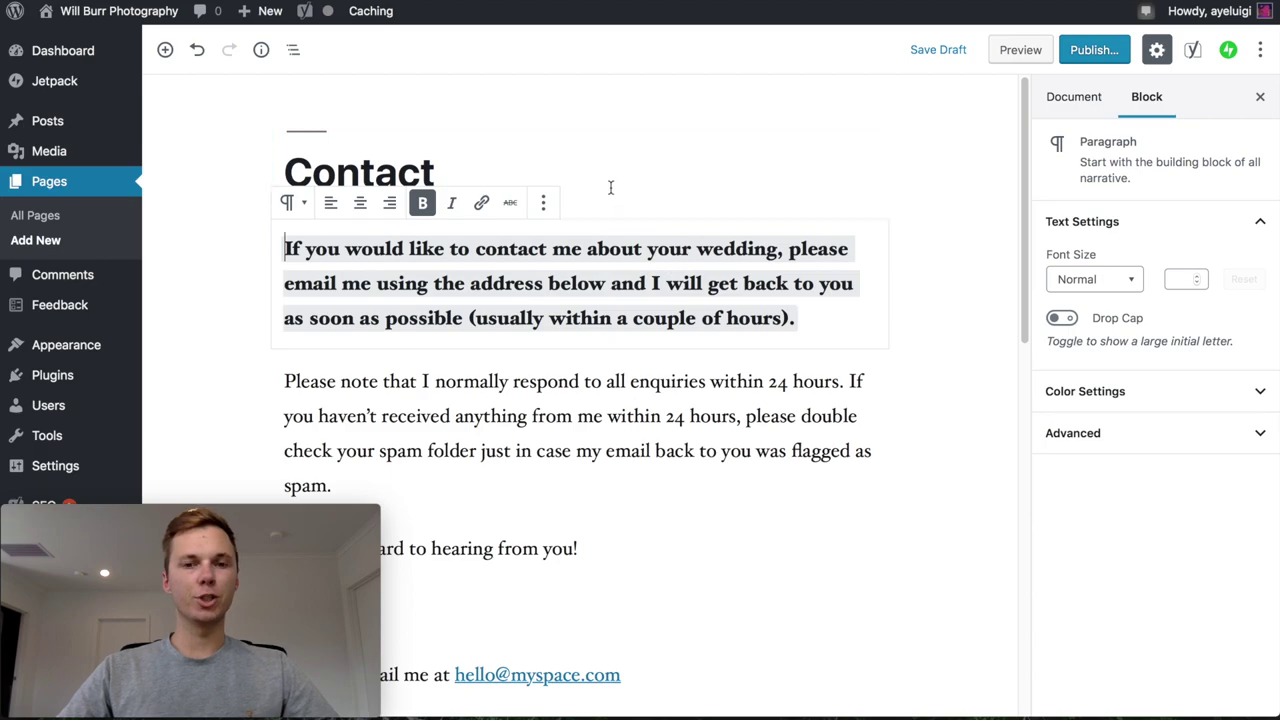
pyautogui.scroll(-1, 690, 330)
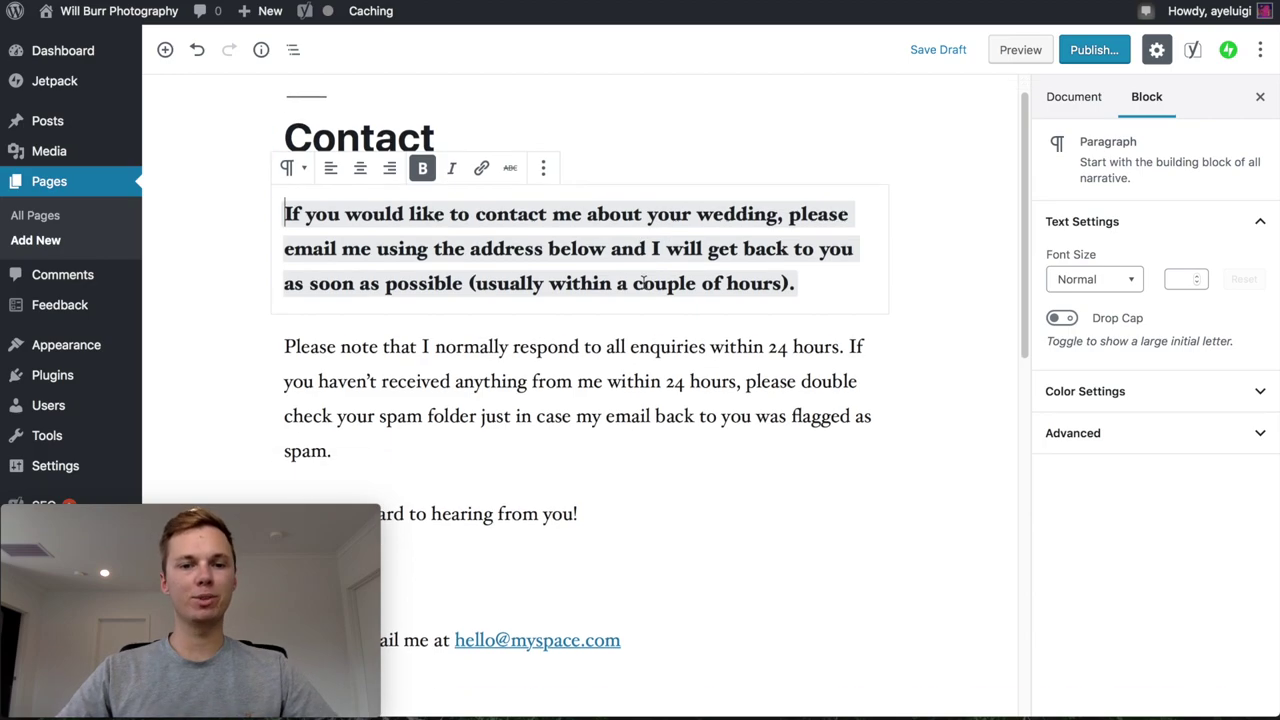
pyautogui.scroll(-3, 728, 376)
pyautogui.scroll(-3, 728, 376)
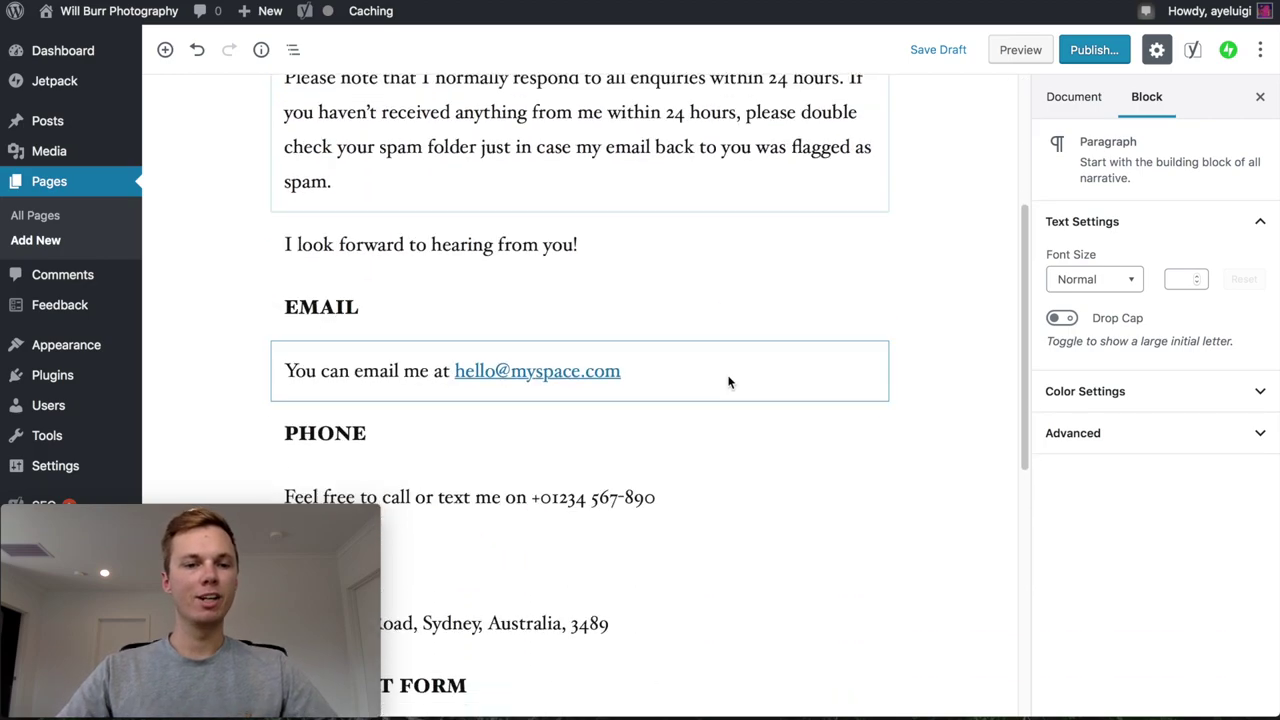
pyautogui.scroll(-1, 363, 306)
pyautogui.scroll(-6, 346, 364)
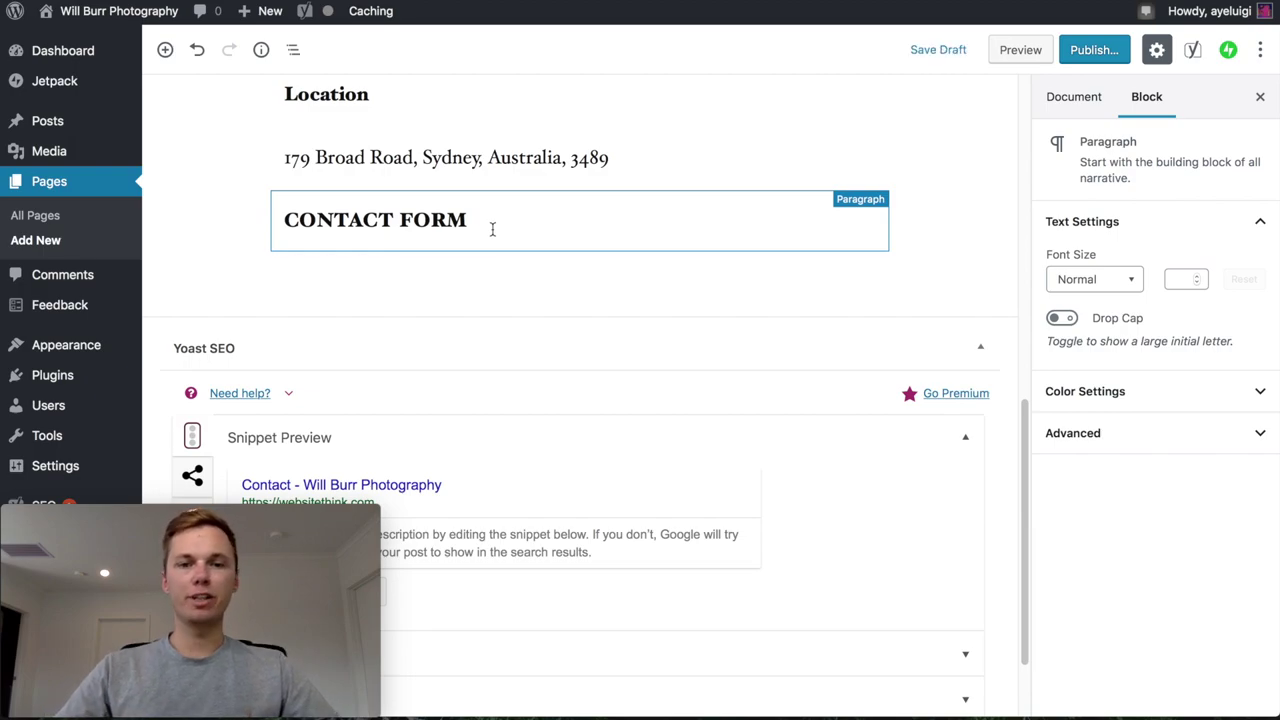
# Add an empty block directly below the CONTACT FORM heading
pyautogui.tripleClick(488, 224)
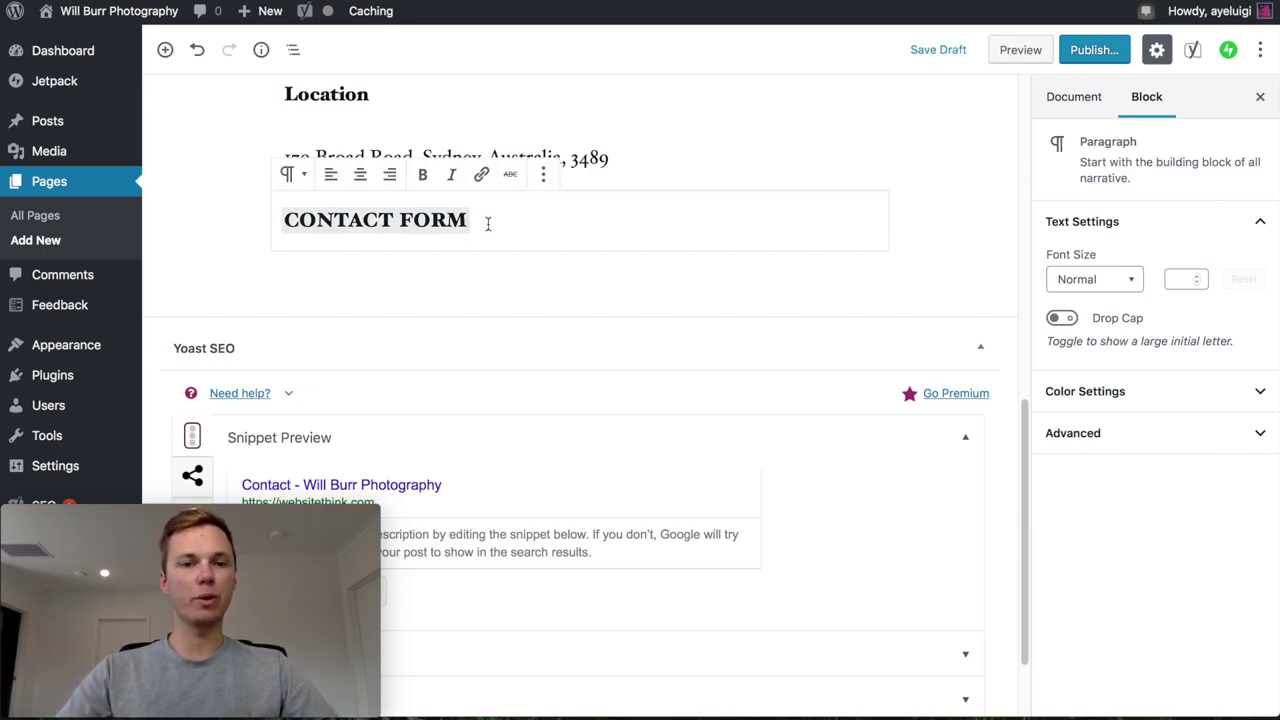
pyautogui.press('Right')
pyautogui.press('Return')
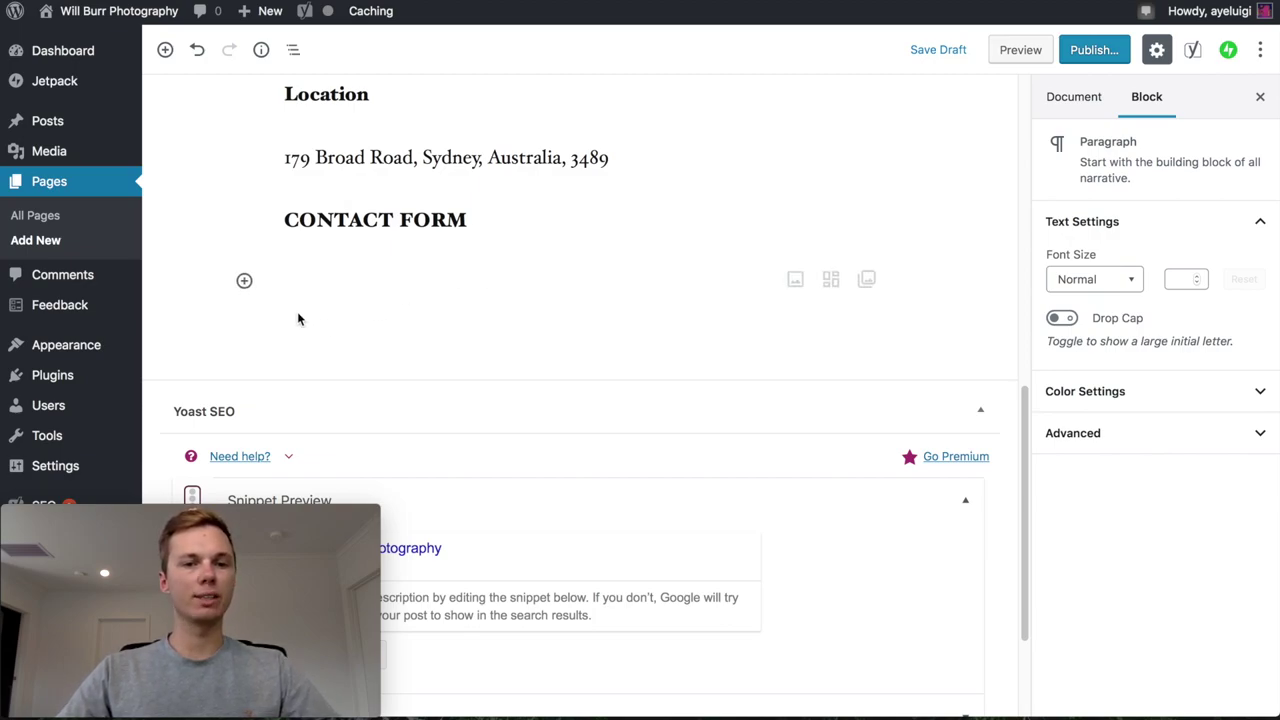
# Insert a Jetpack Form block with default Name, Email, Website and Message fields below CONTACT FORM
pyautogui.click(244, 282)
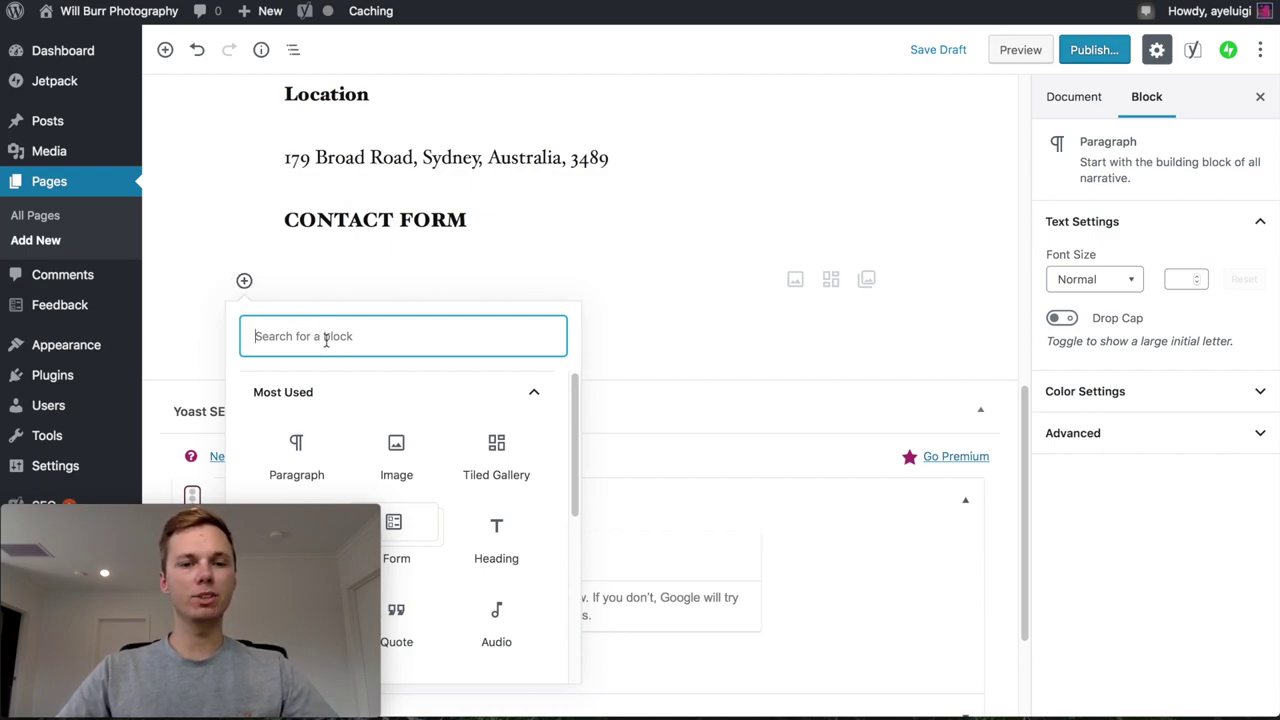
pyautogui.write('cont')
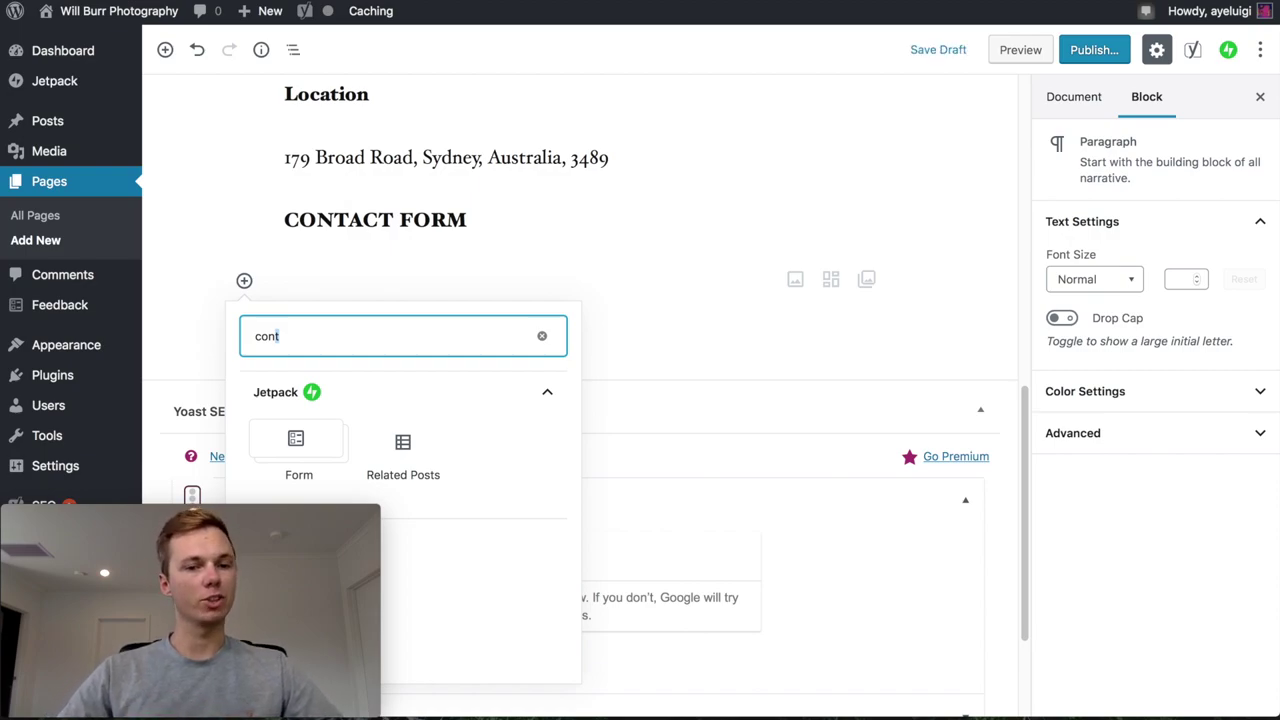
pyautogui.click(316, 442)
pyautogui.scroll(-2, 621, 238)
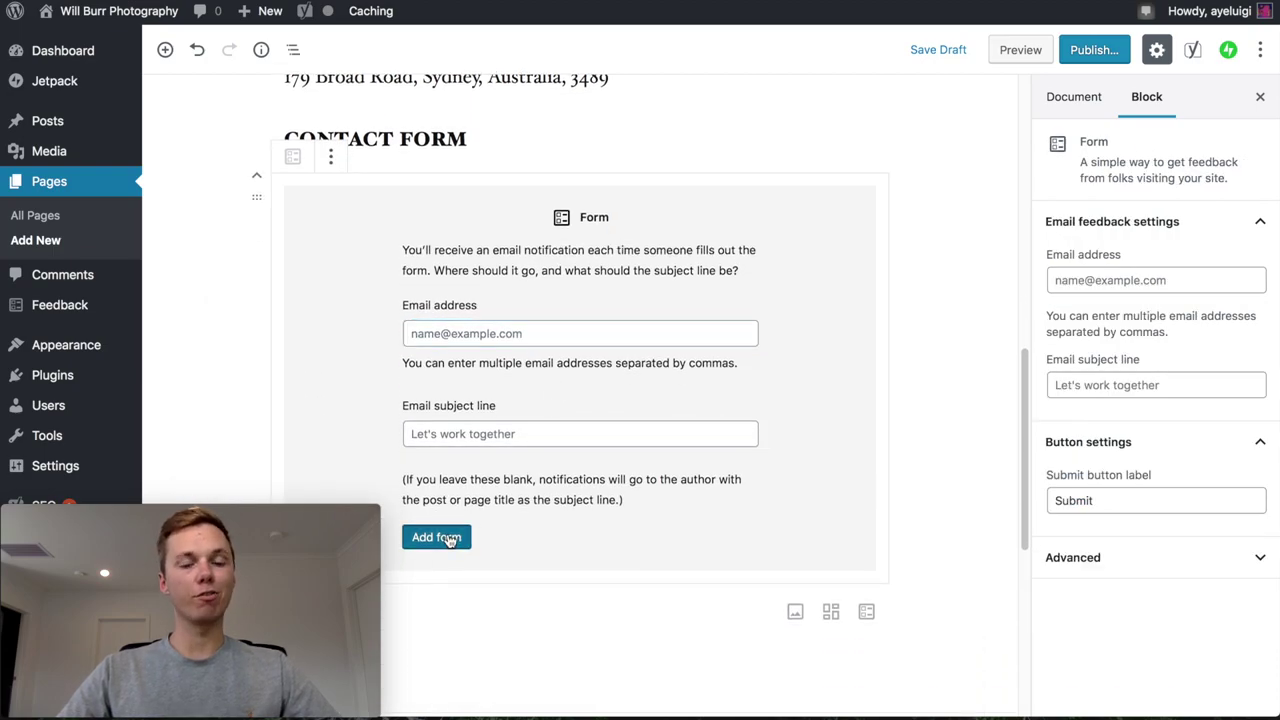
pyautogui.click(436, 537)
pyautogui.scroll(-1, 841, 334)
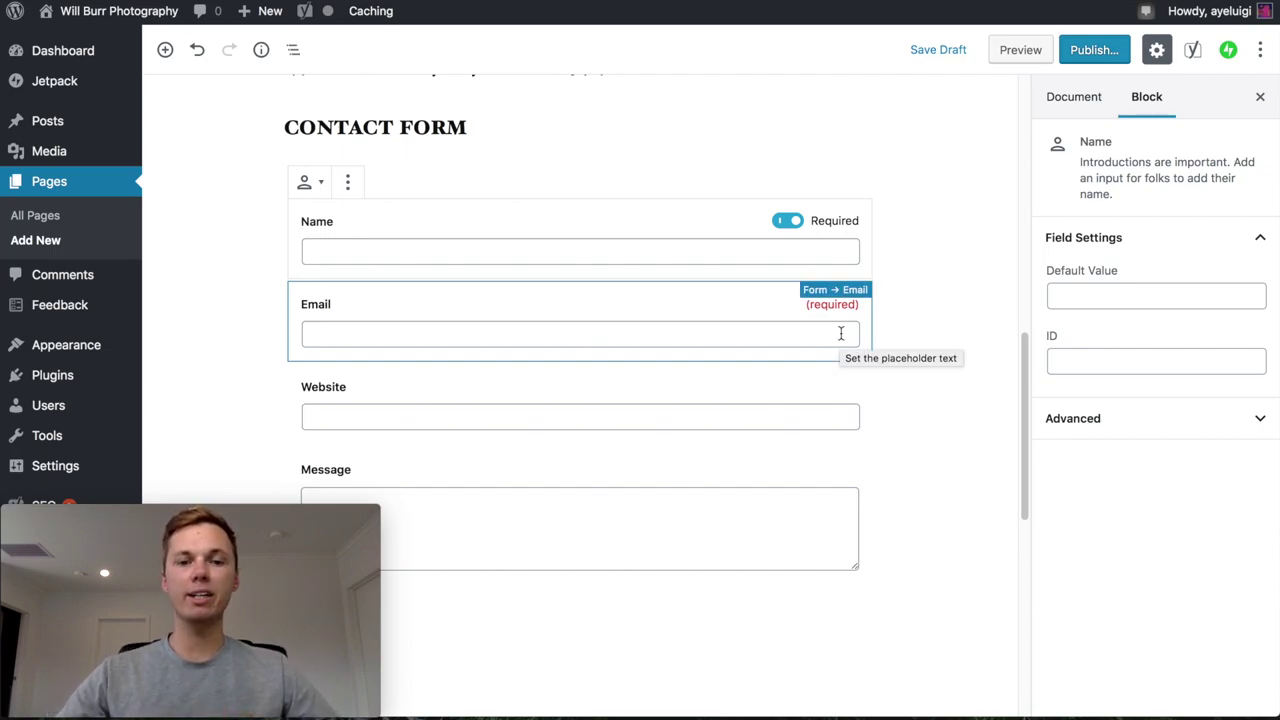
pyautogui.scroll(-5, 891, 280)
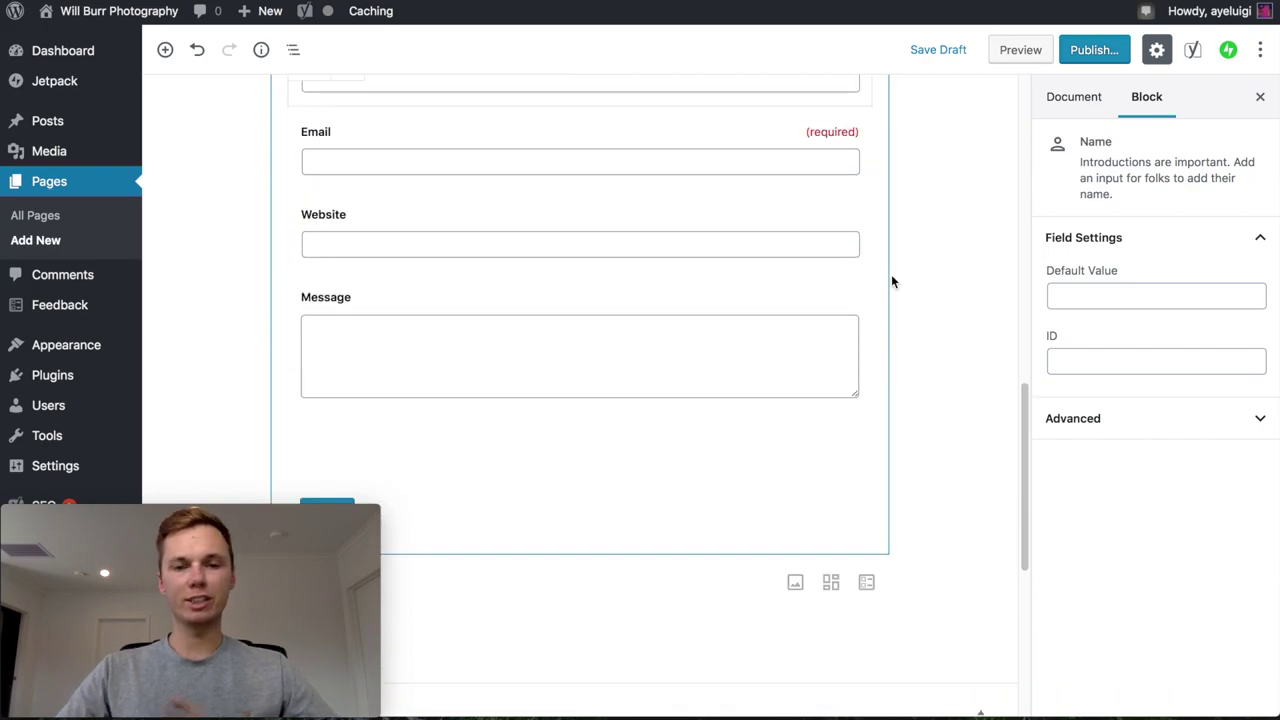
pyautogui.scroll(1, 931, 352)
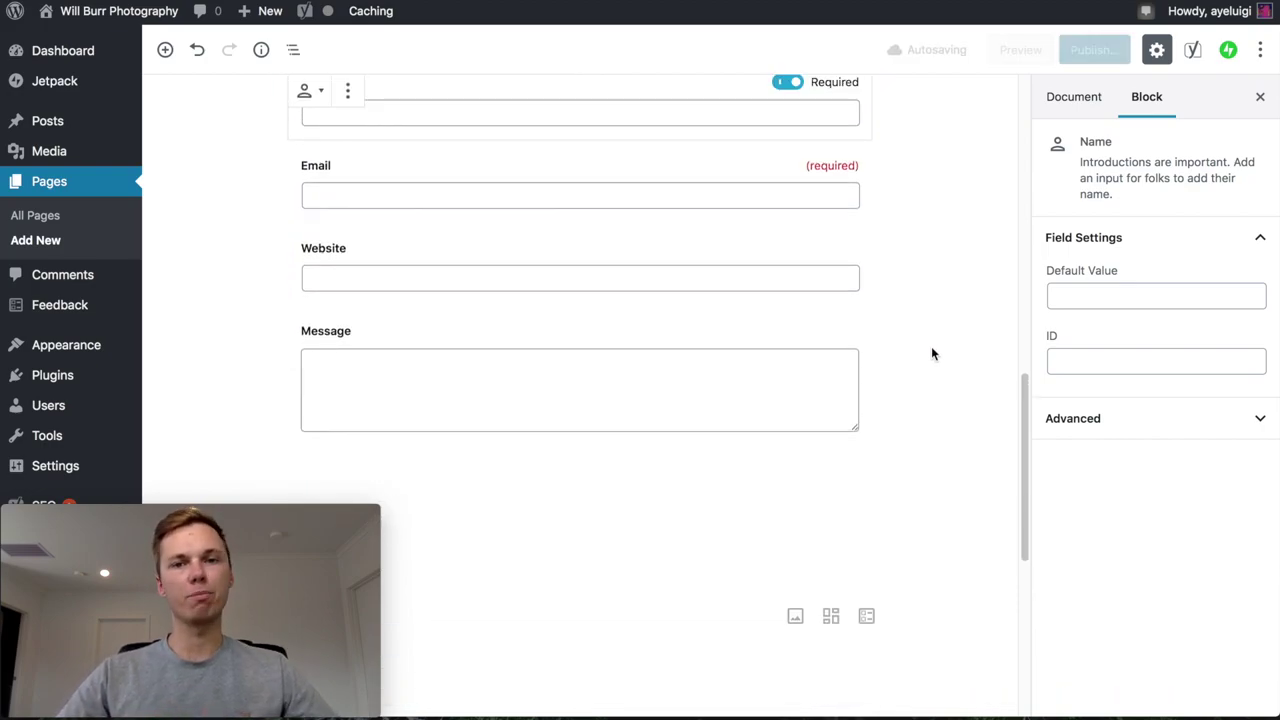
pyautogui.scroll(2, 931, 354)
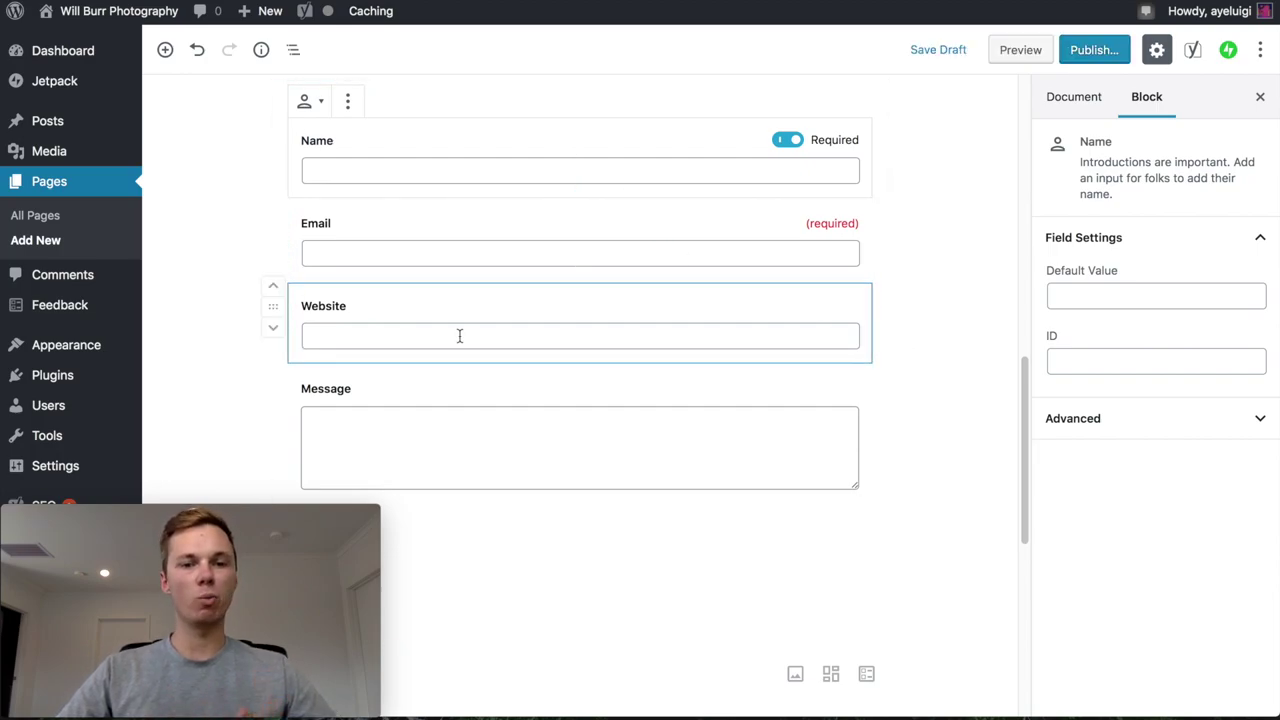
pyautogui.scroll(-1, 460, 336)
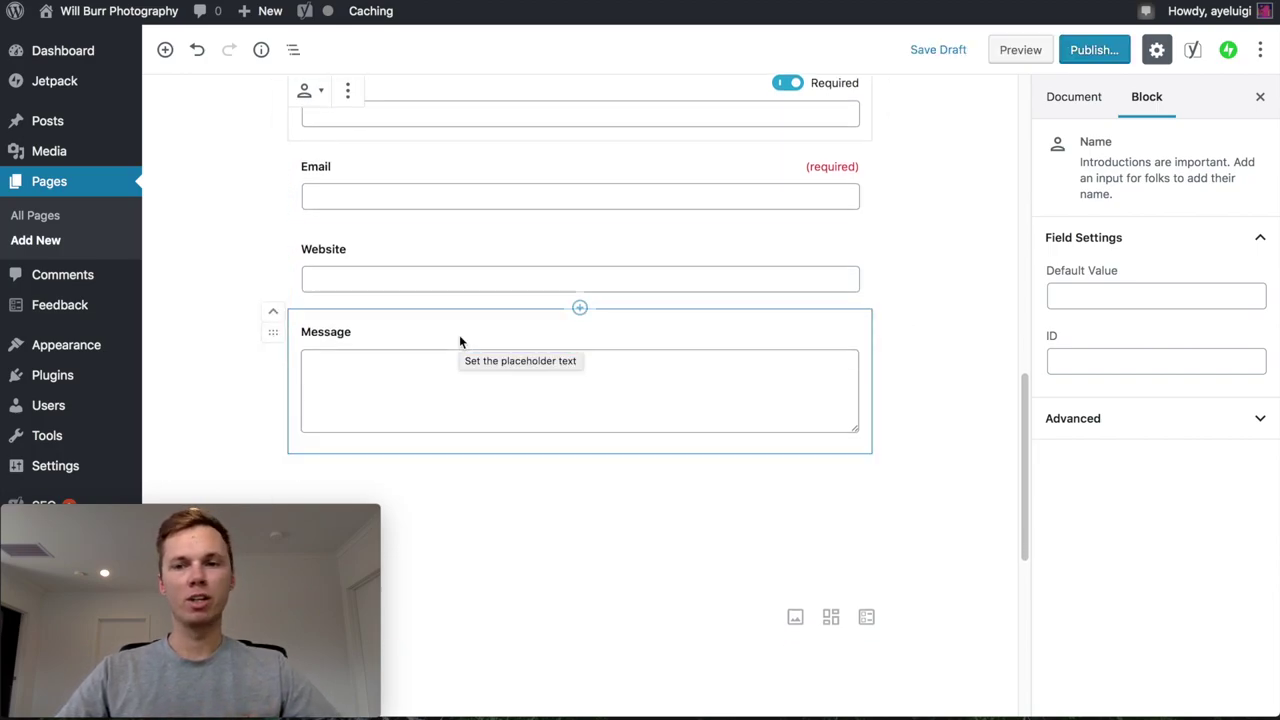
pyautogui.scroll(5, 913, 316)
pyautogui.scroll(3, 913, 316)
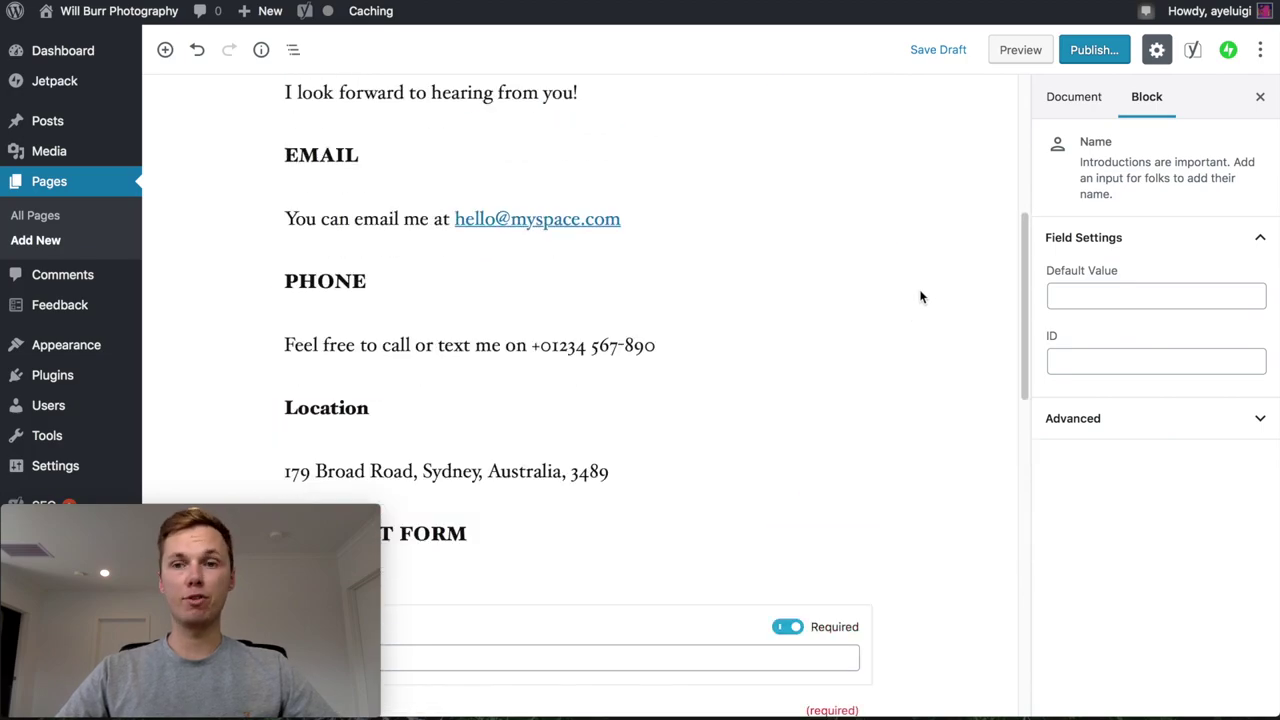
pyautogui.click(1016, 56)
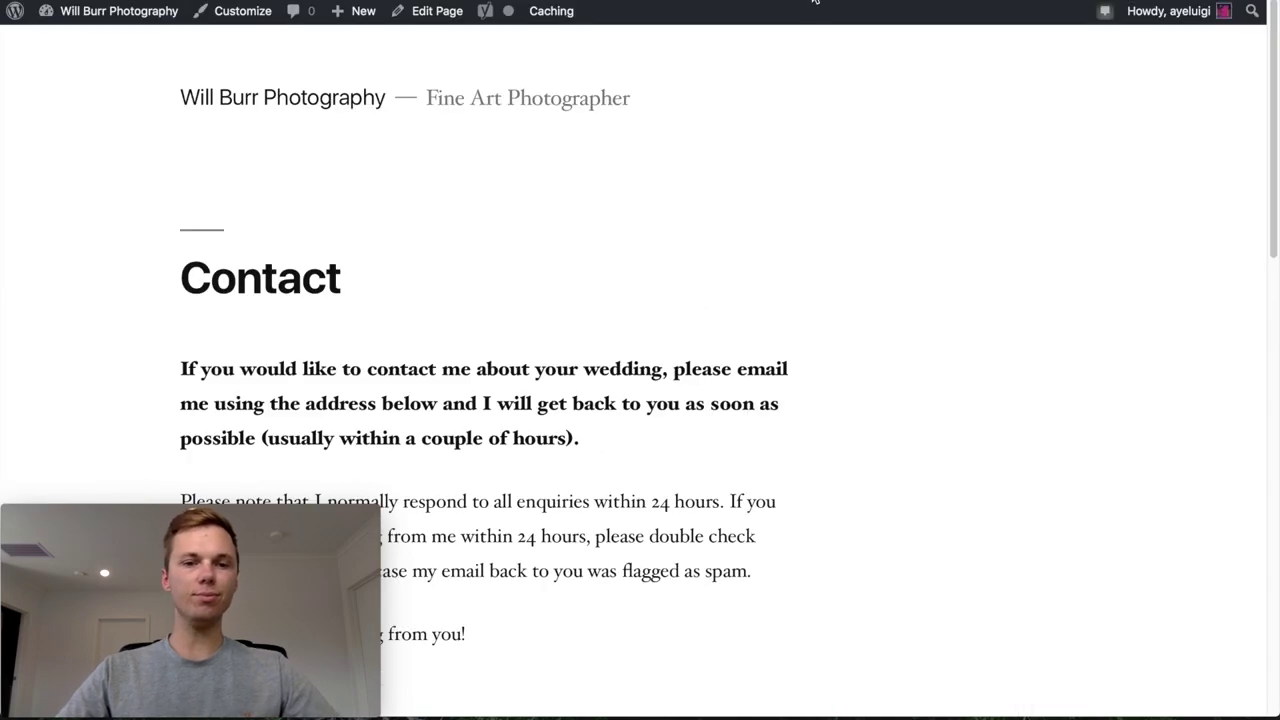
pyautogui.scroll(-5, 430, 280)
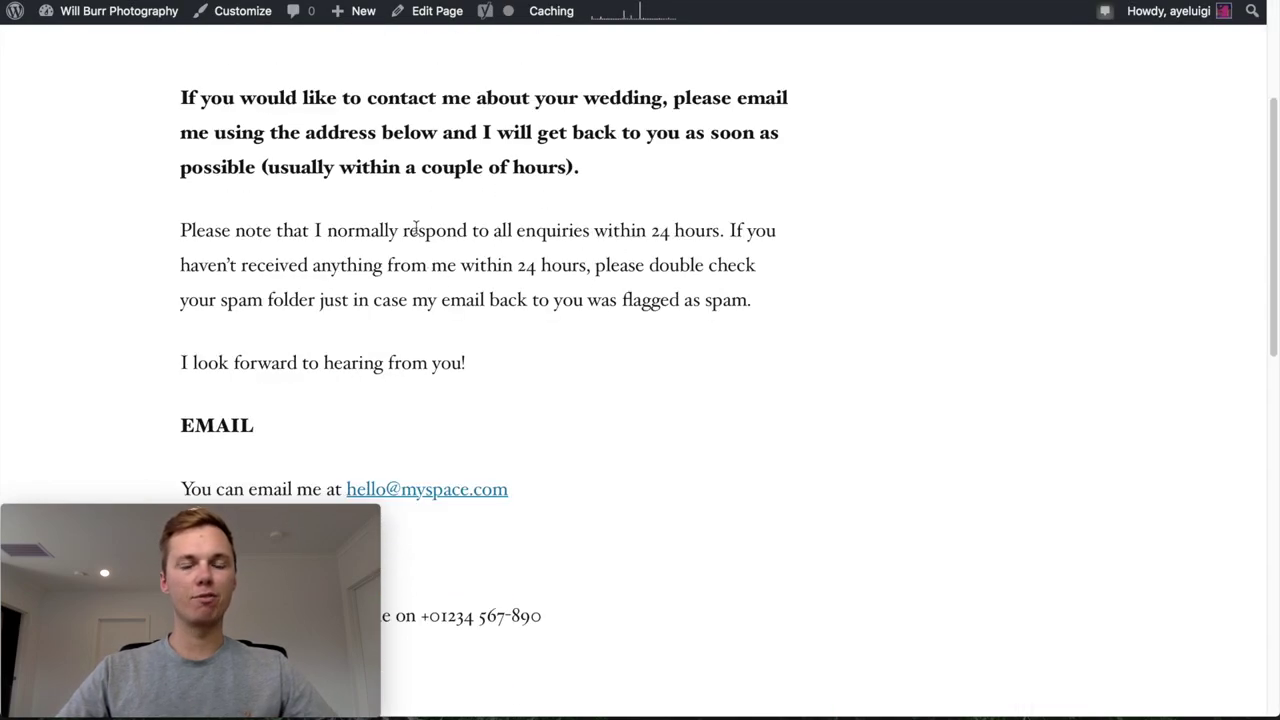
pyautogui.scroll(-10, 533, 284)
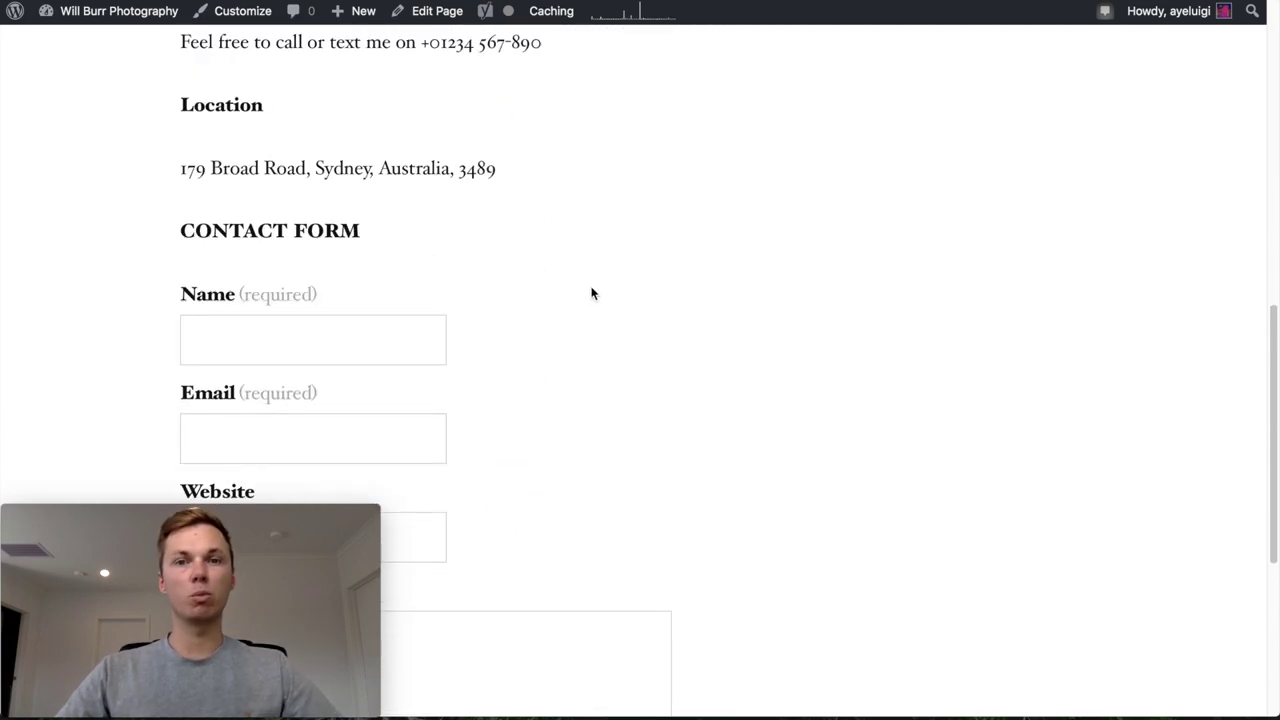
pyautogui.scroll(-7, 591, 291)
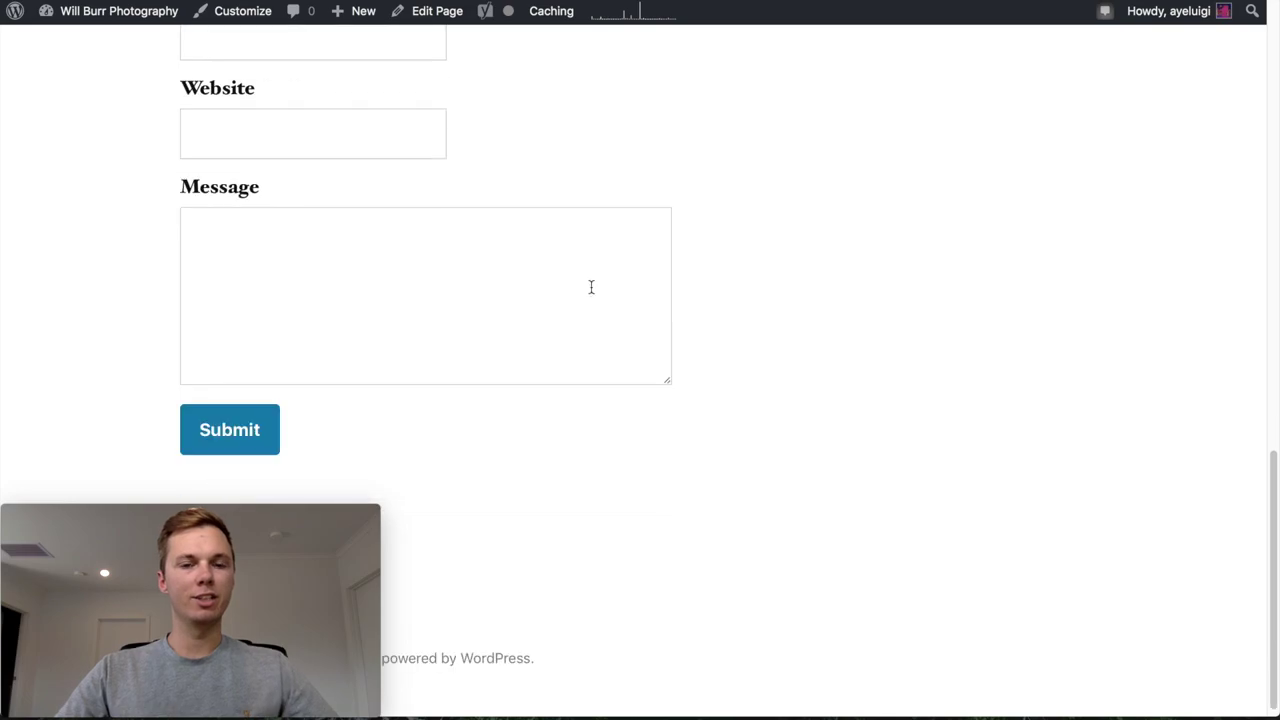
pyautogui.scroll(17, 591, 286)
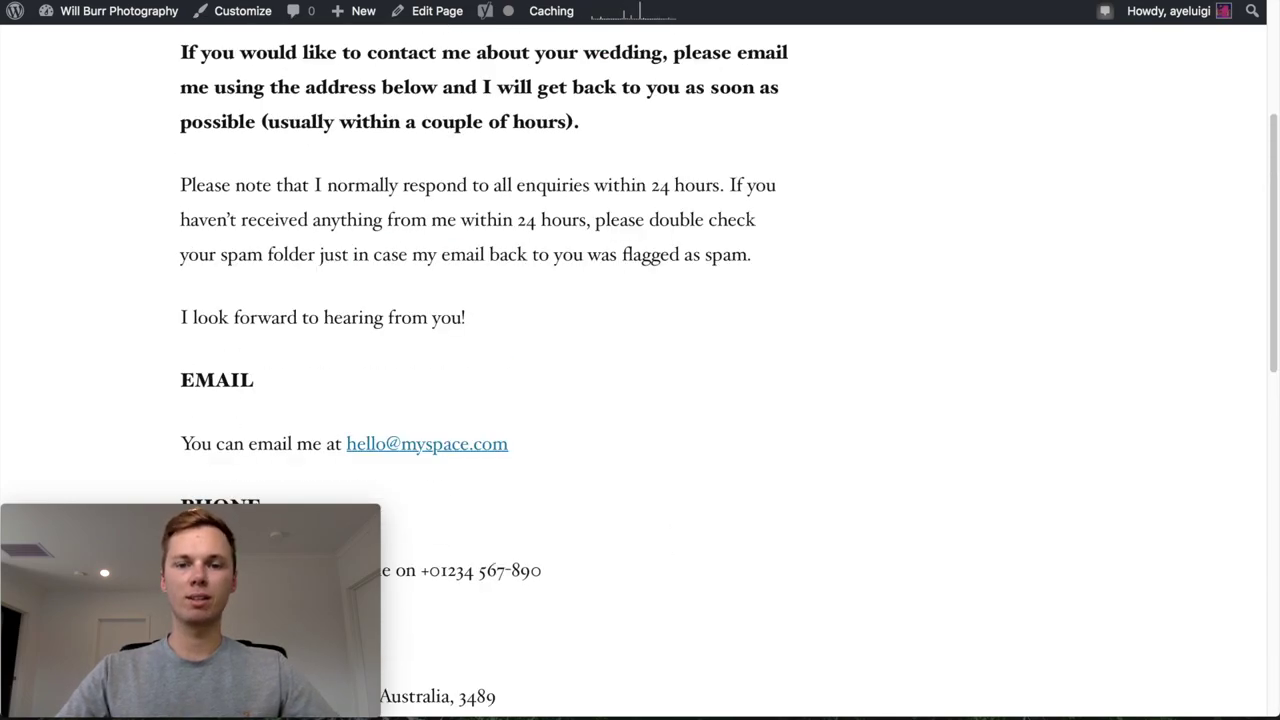
pyautogui.press('super+w')
pyautogui.scroll(5, 780, 310)
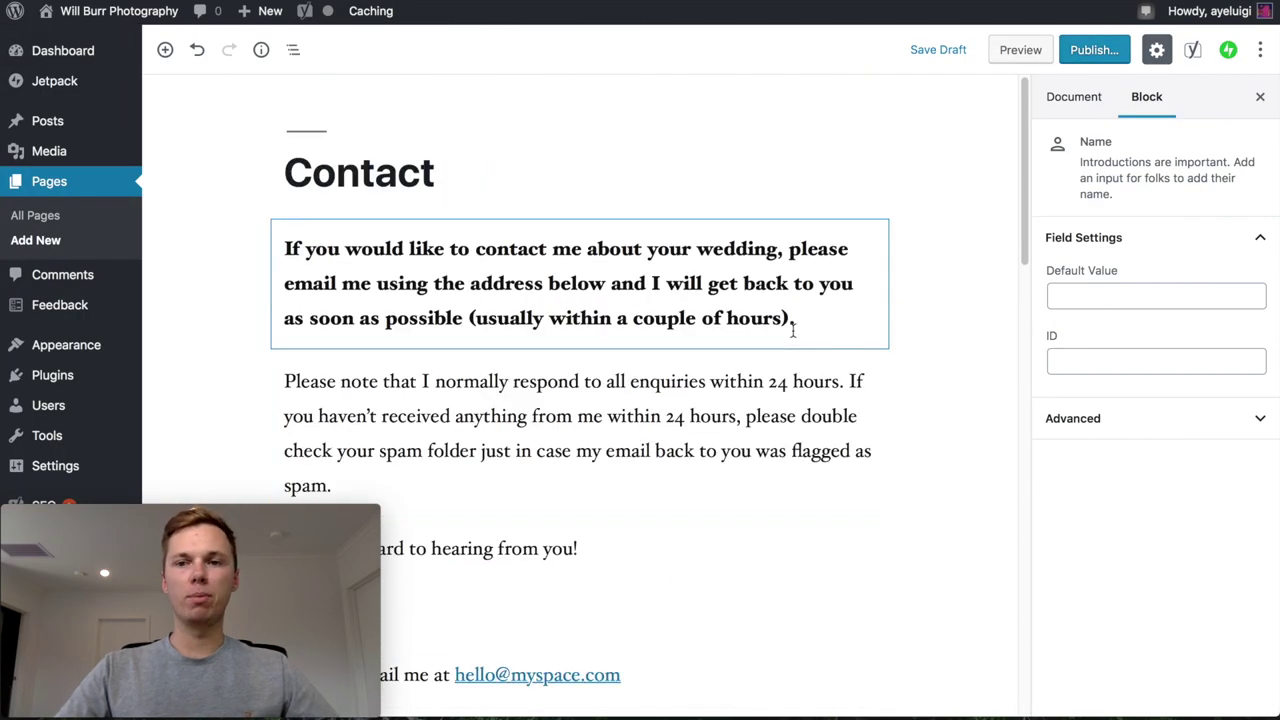
# Set the mailboxes photo as the Contact page's featured image and bring up the publish panel
pyautogui.click(1076, 99)
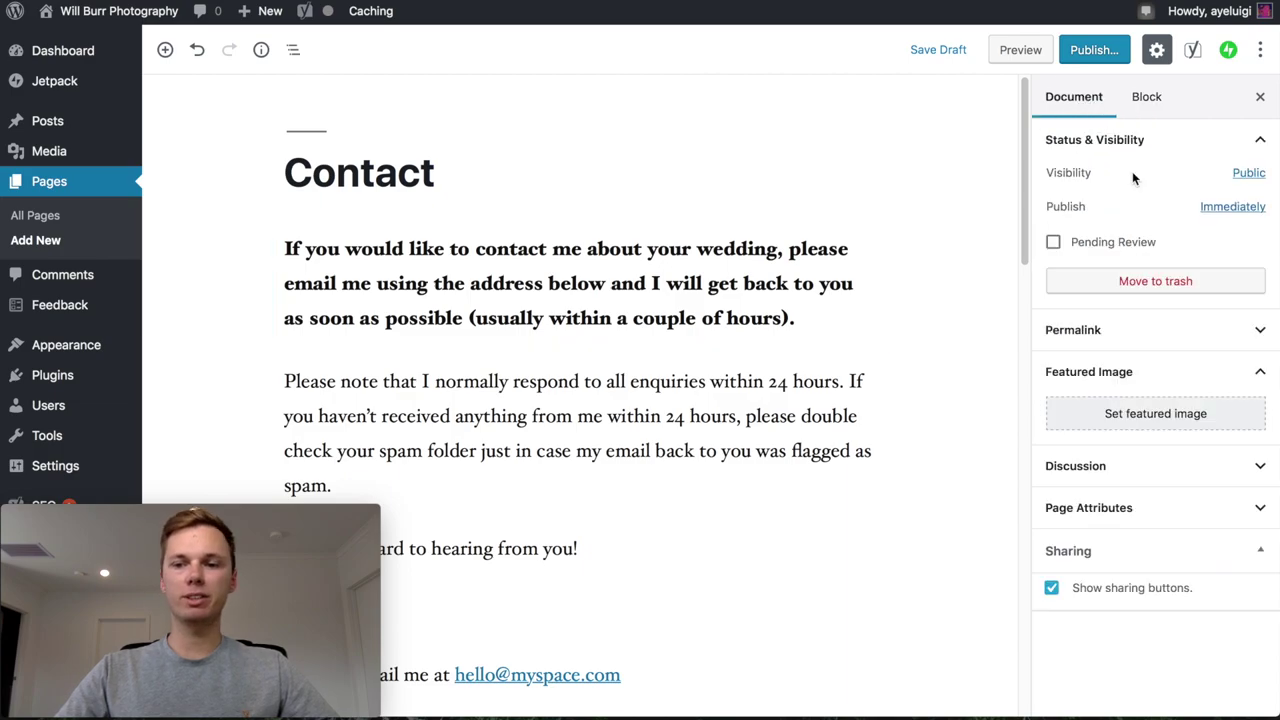
pyautogui.click(1168, 413)
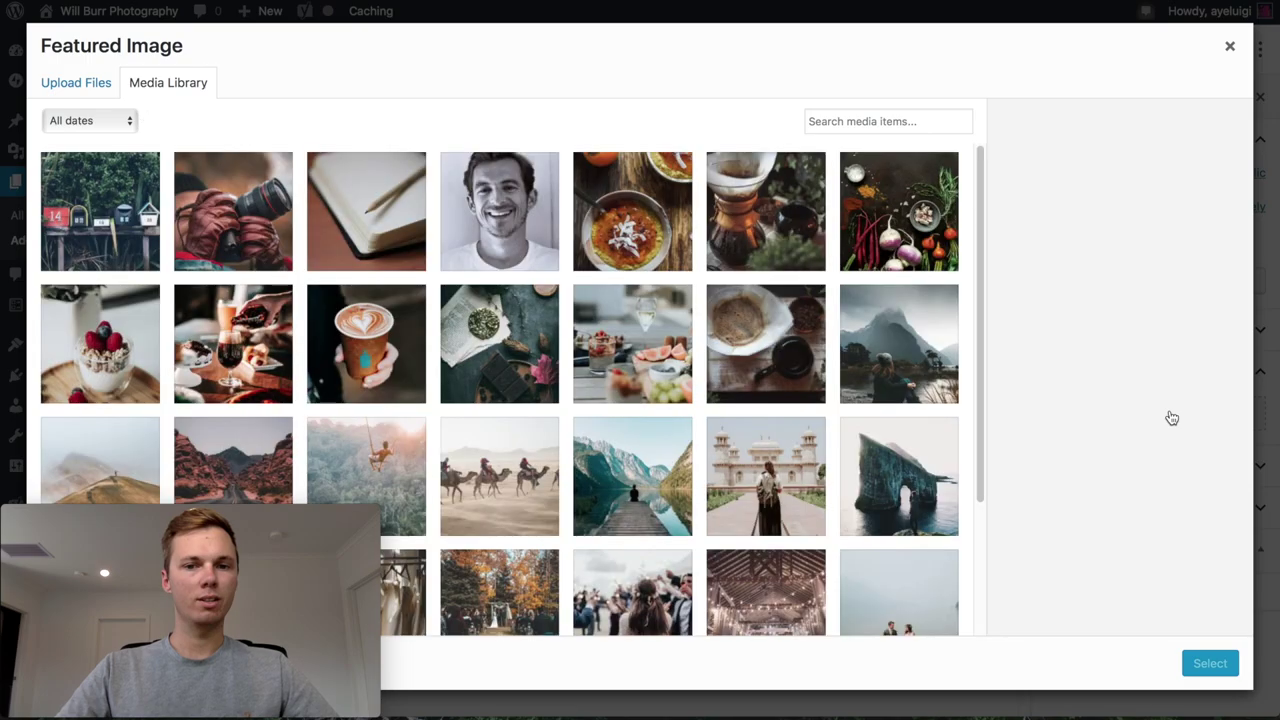
pyautogui.scroll(-3, 868, 252)
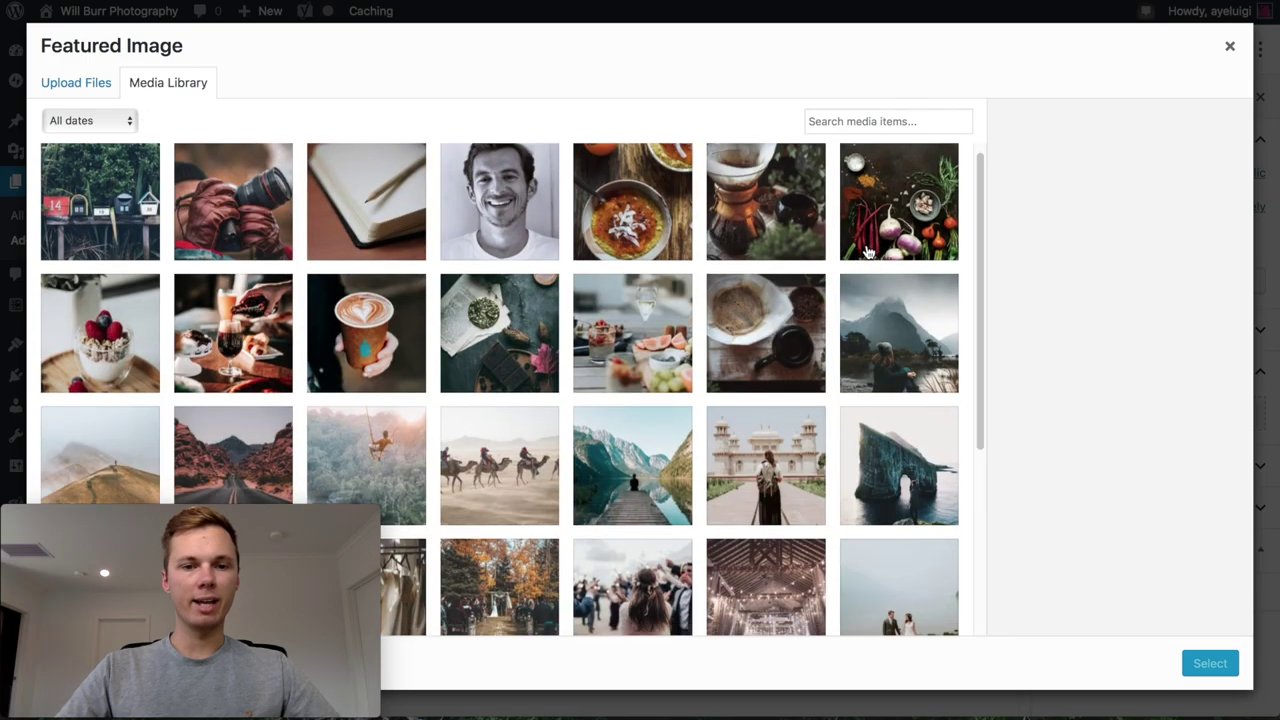
pyautogui.scroll(-3, 868, 252)
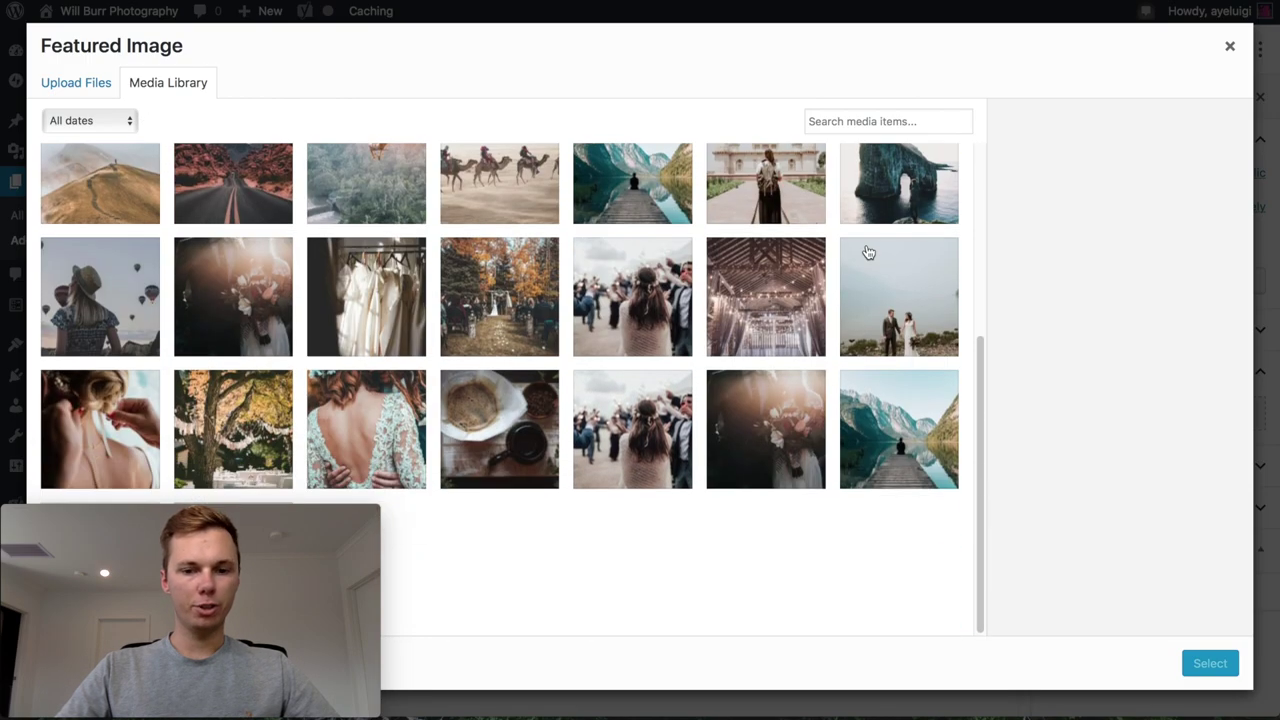
pyautogui.moveTo(283, 529)
pyautogui.moveTo(385, 525); pyautogui.dragTo(299, 503)
pyautogui.scroll(5, 645, 452)
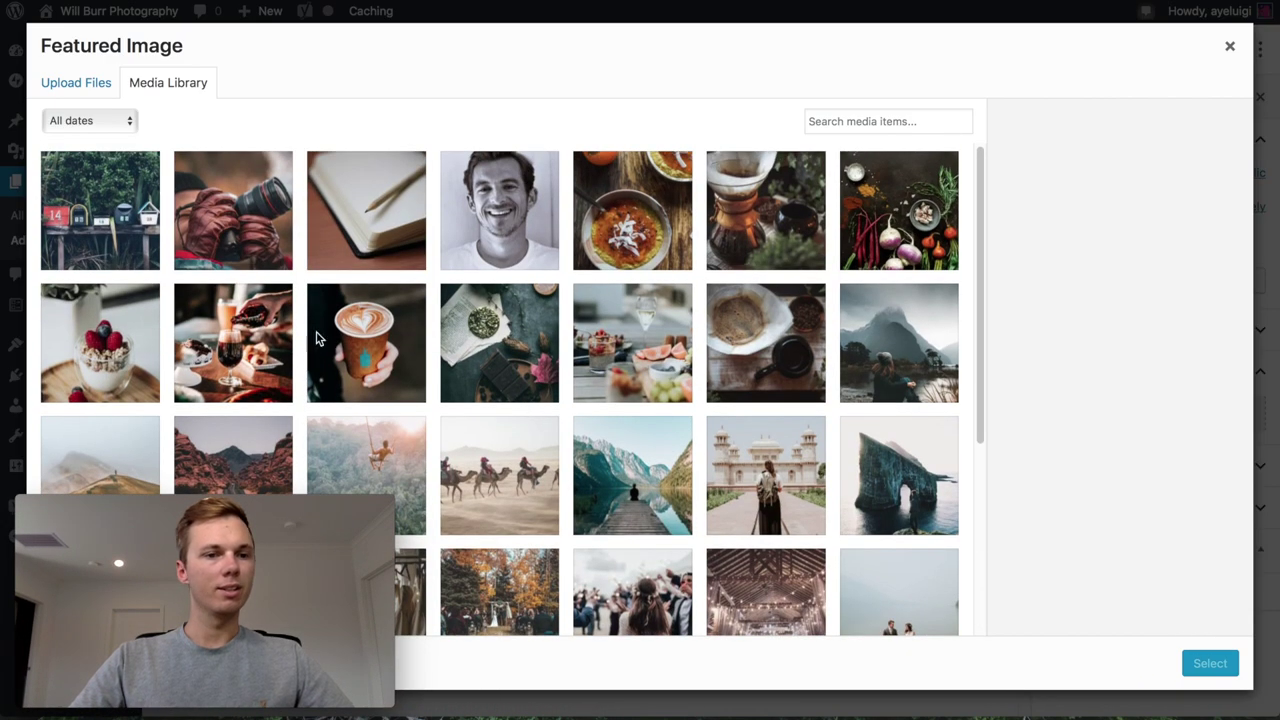
pyautogui.click(124, 226)
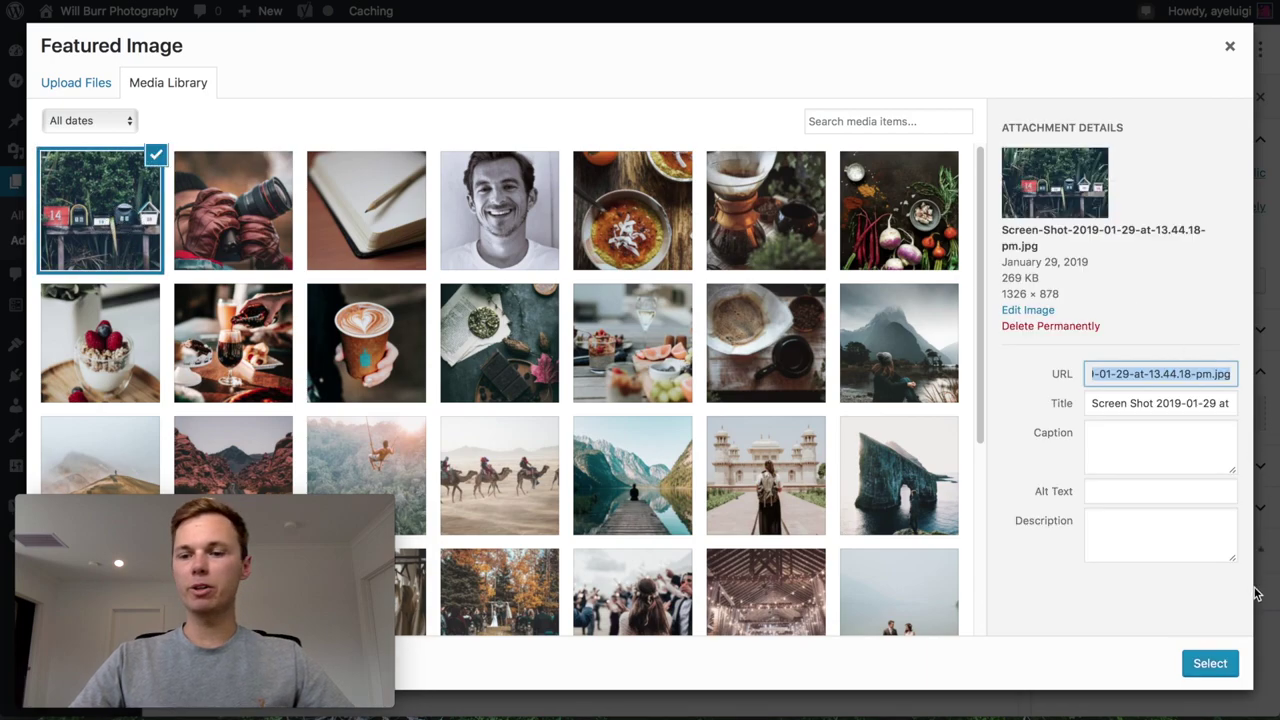
pyautogui.click(1210, 667)
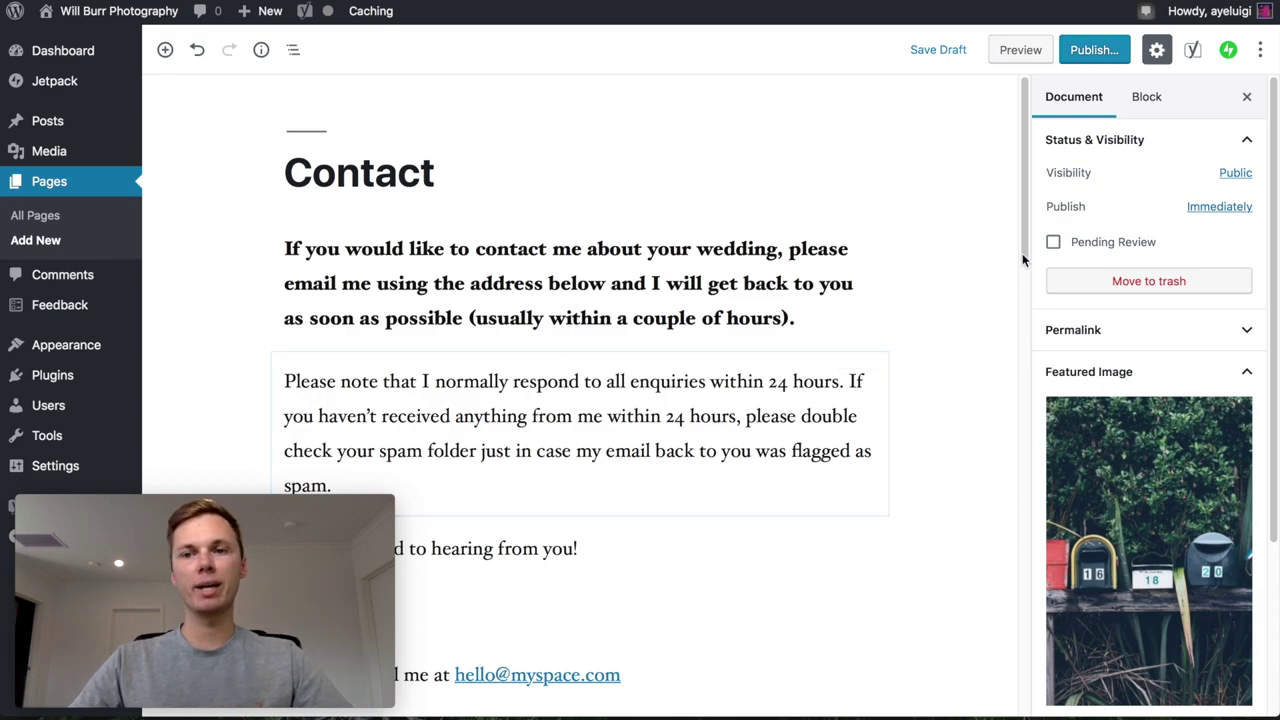
pyautogui.click(1094, 50)
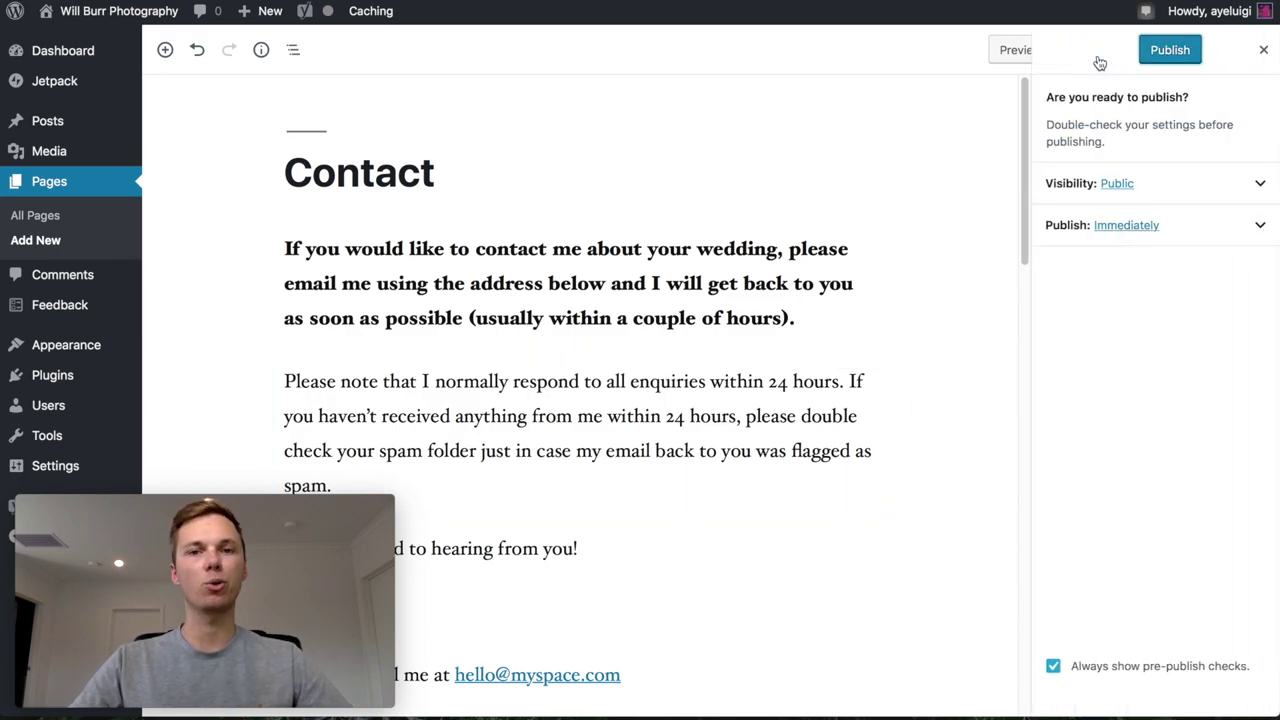
# Confirm publishing so the Contact page goes live
pyautogui.click(1169, 57)
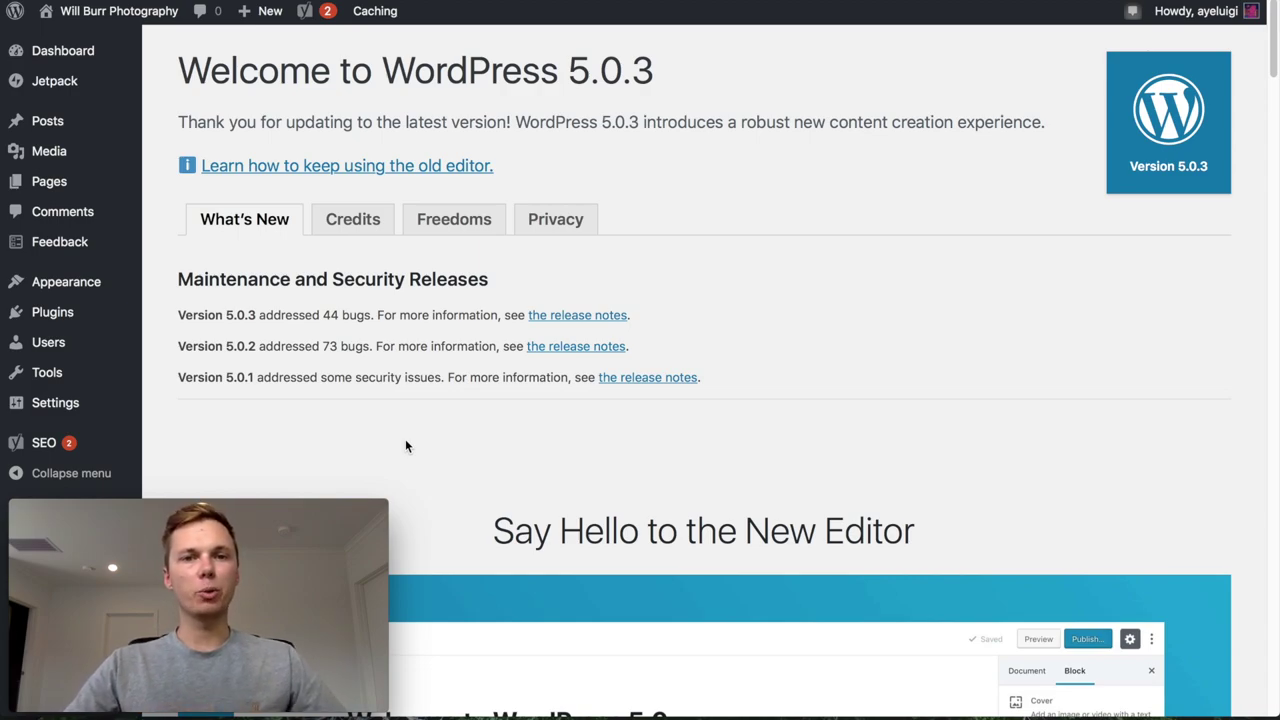
# Open All Pages to see the six published pages, including About, Contact and FAQ
pyautogui.moveTo(75, 185)
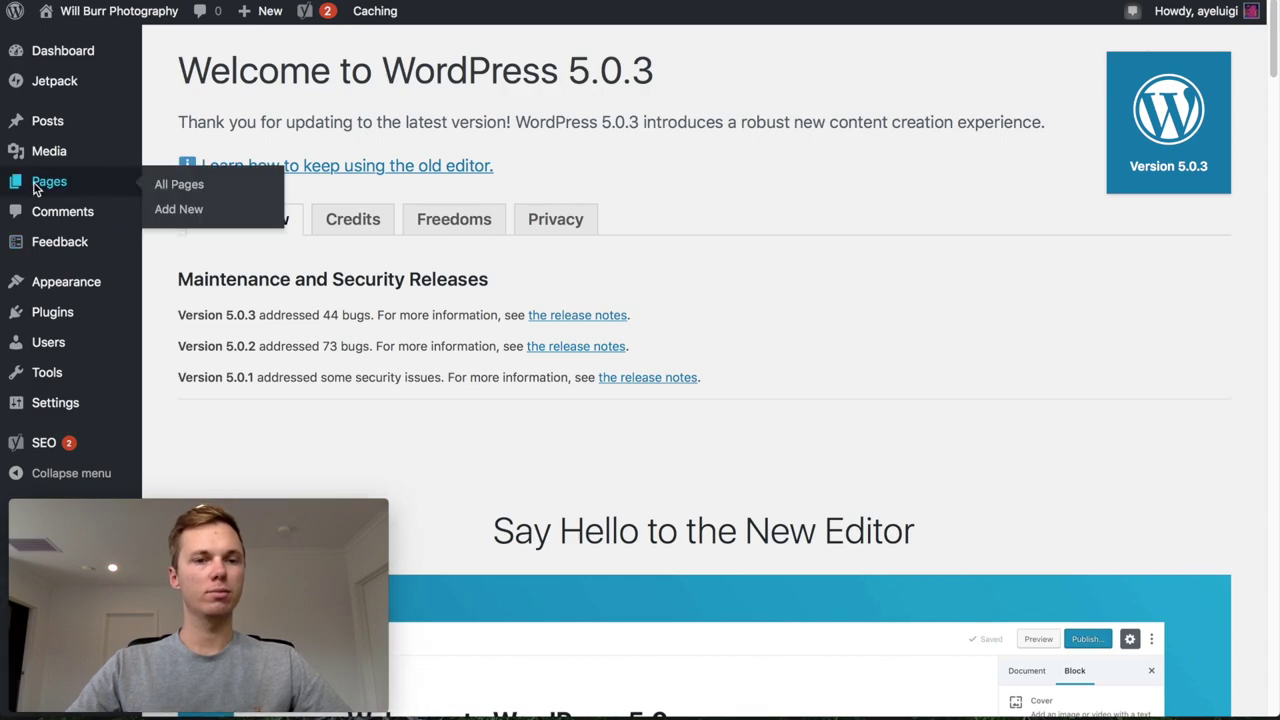
pyautogui.click(36, 189)
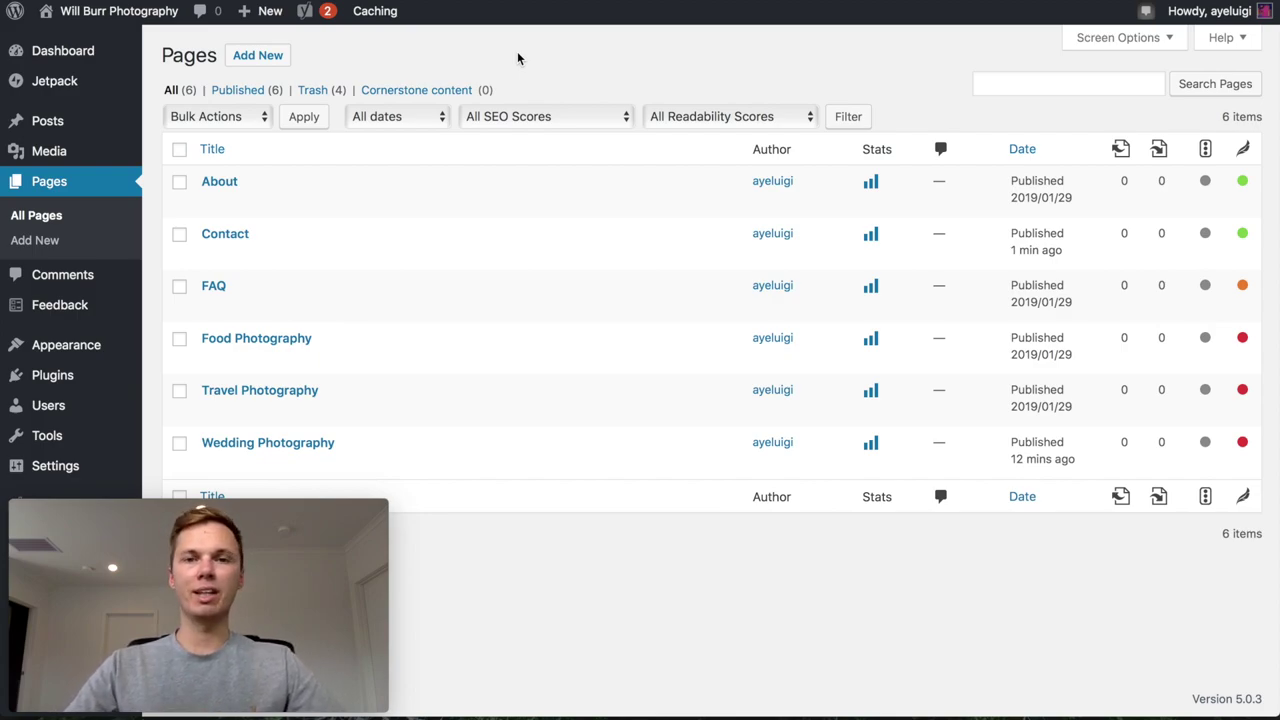
# Move the sample Hello world! post to Trash and open a blank new-post editor
pyautogui.click(60, 121)
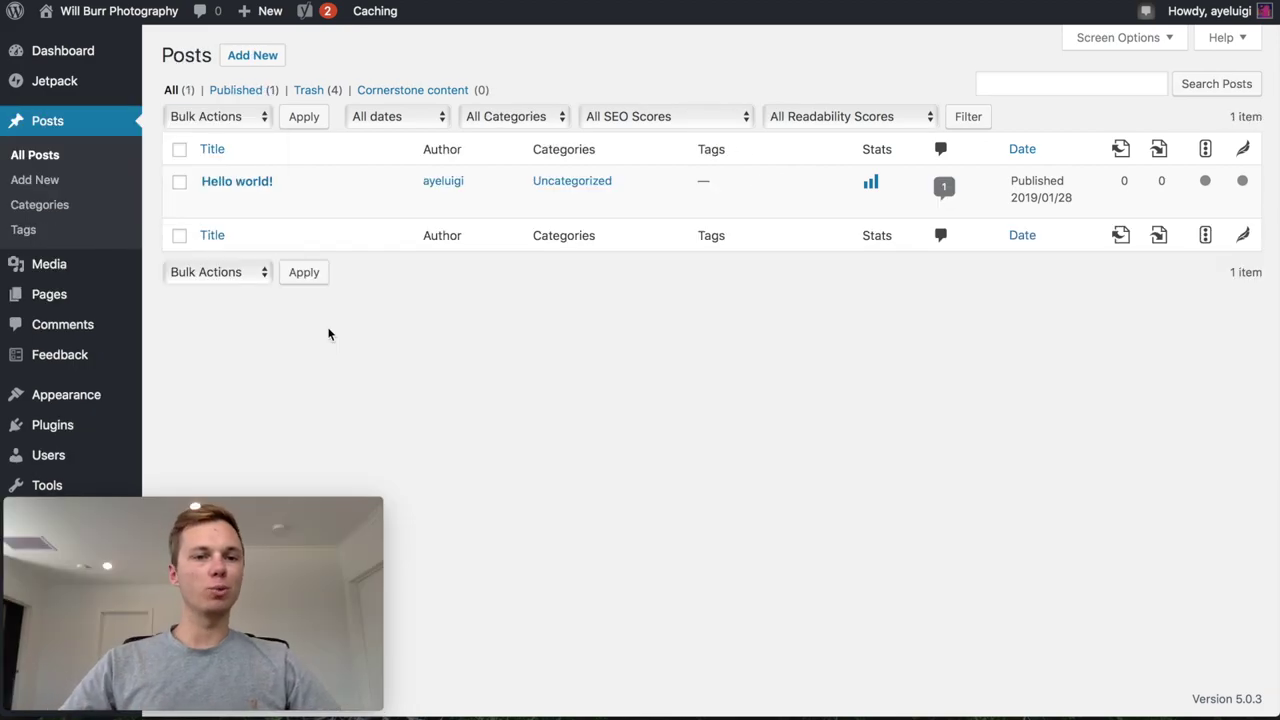
pyautogui.moveTo(343, 185)
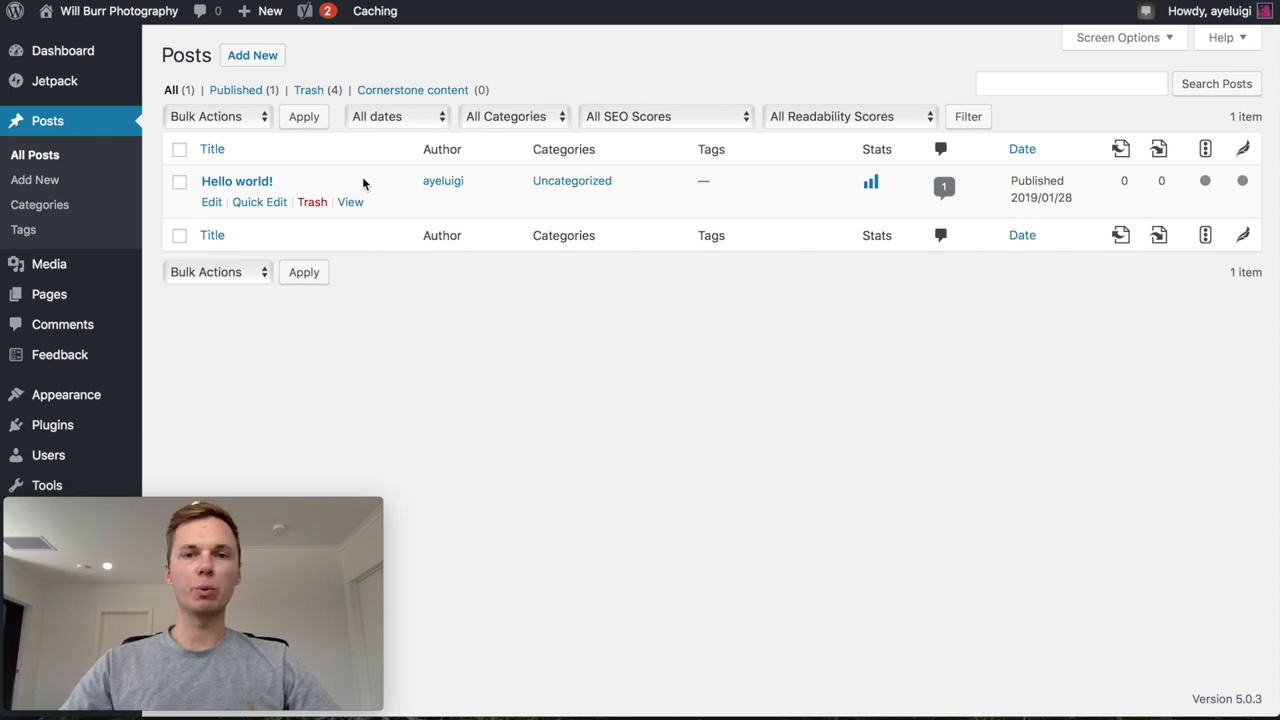
pyautogui.click(312, 202)
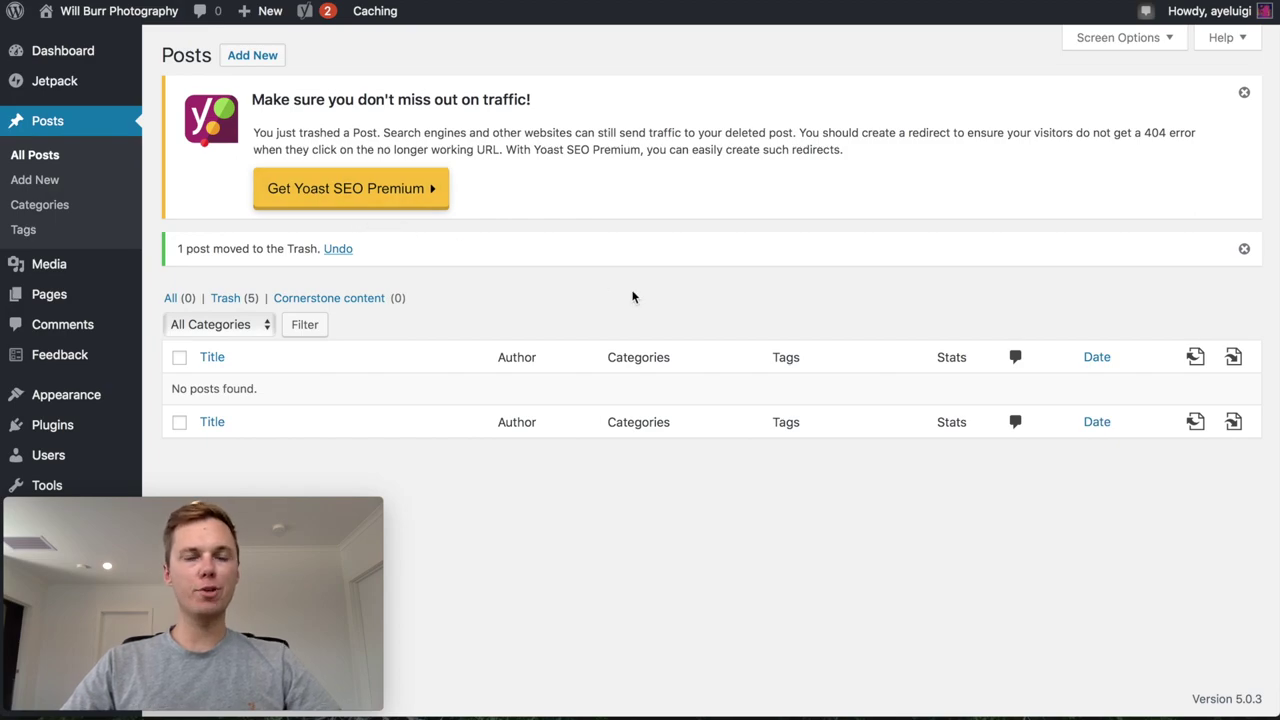
pyautogui.click(255, 56)
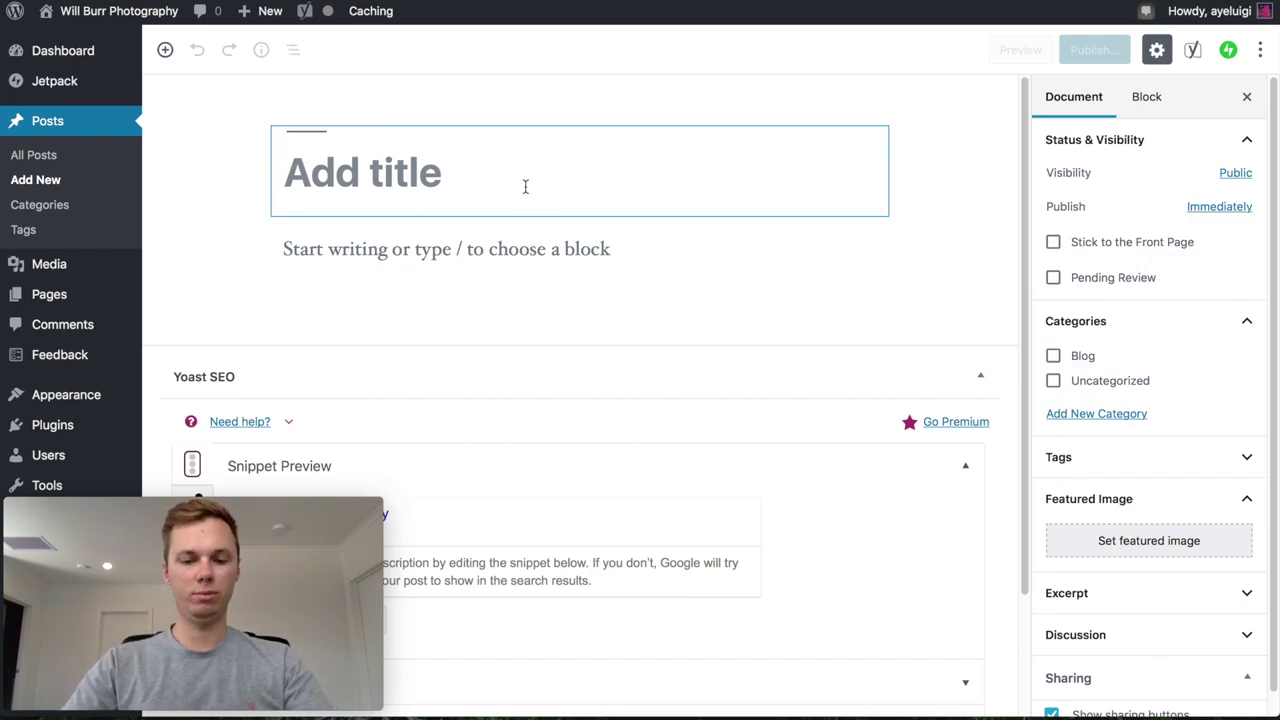
# Title the post 'How To Photograph a Wedding' and add its body paragraphs
pyautogui.write('How To Photograph a')
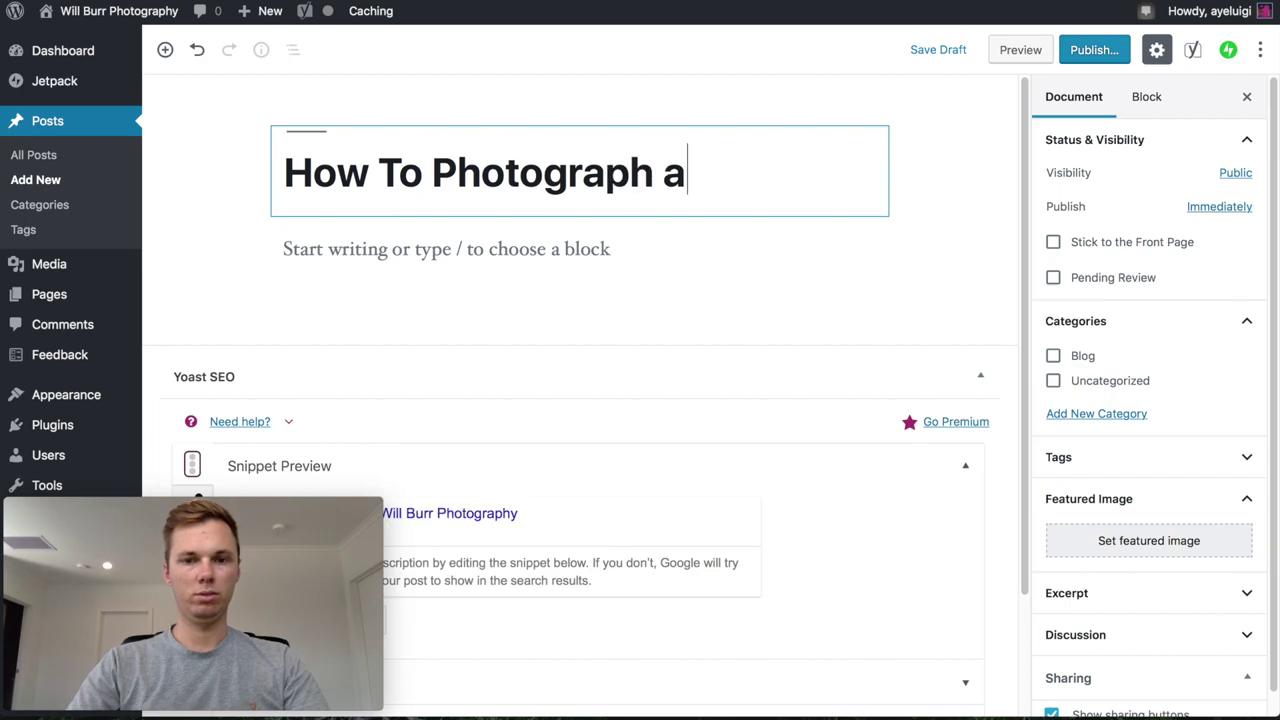
pyautogui.write(' Wedding')
pyautogui.press('Return')
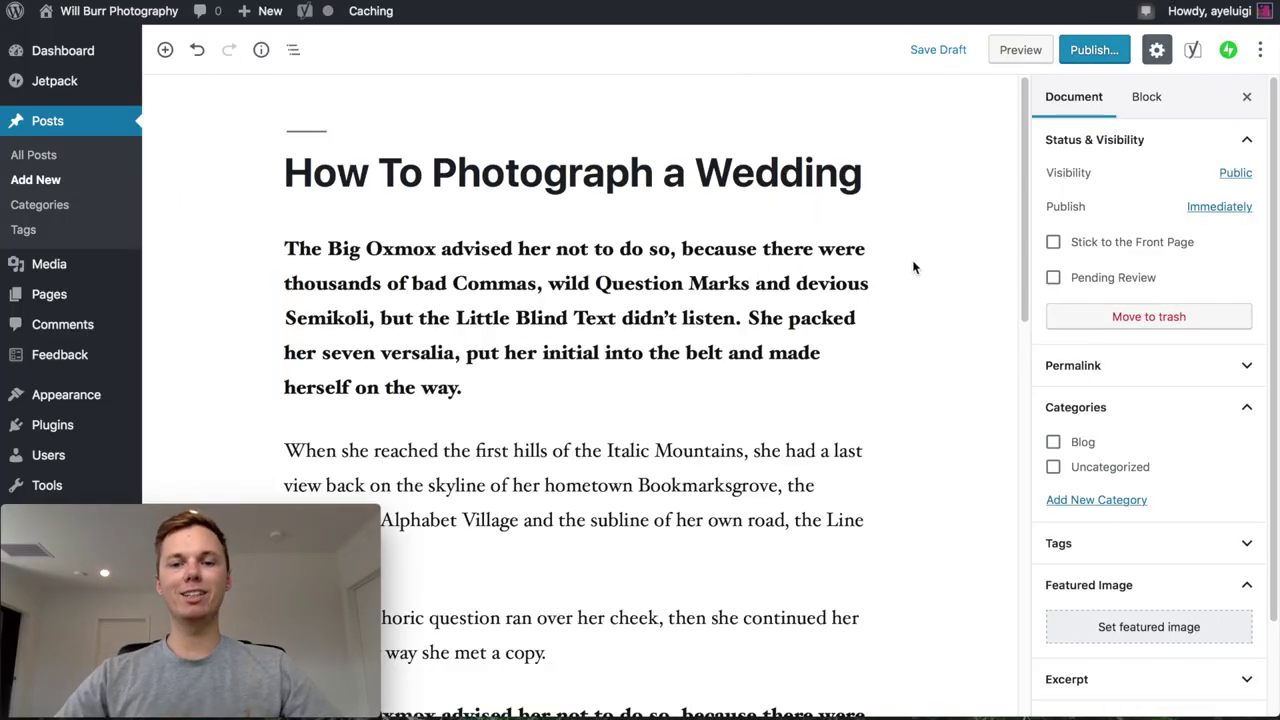
pyautogui.scroll(-3, 887, 264)
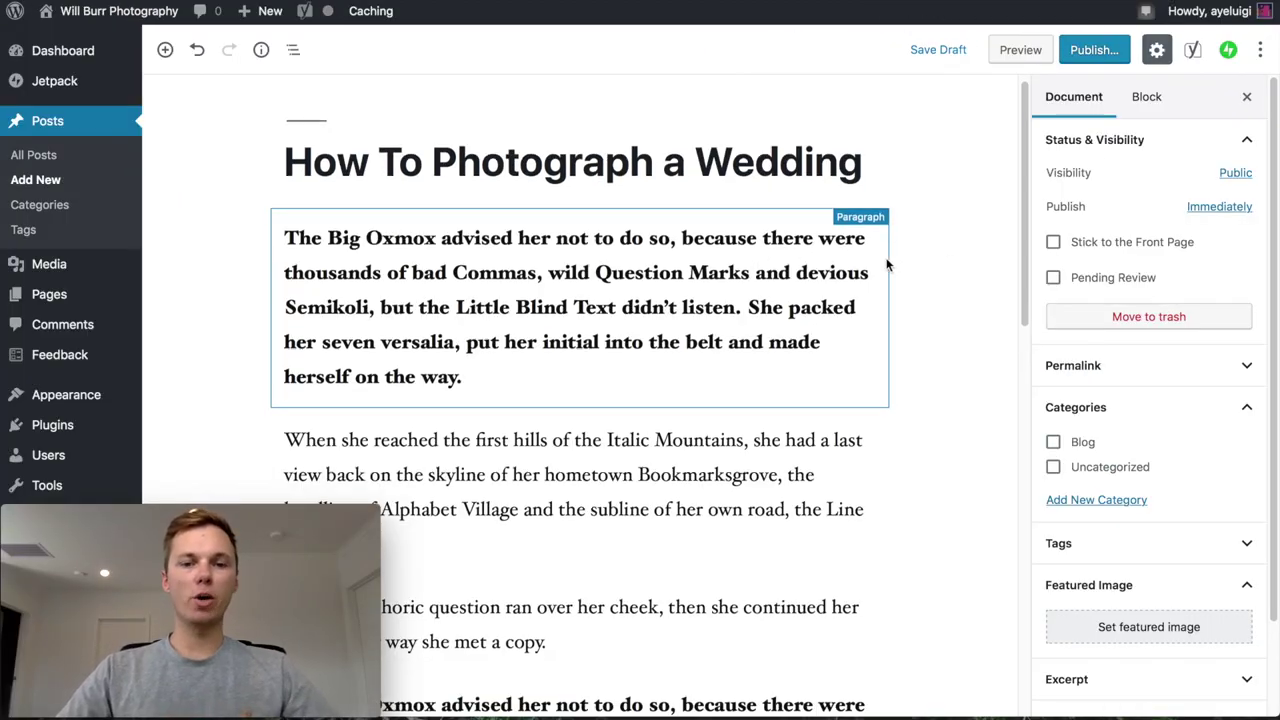
pyautogui.scroll(-3, 887, 264)
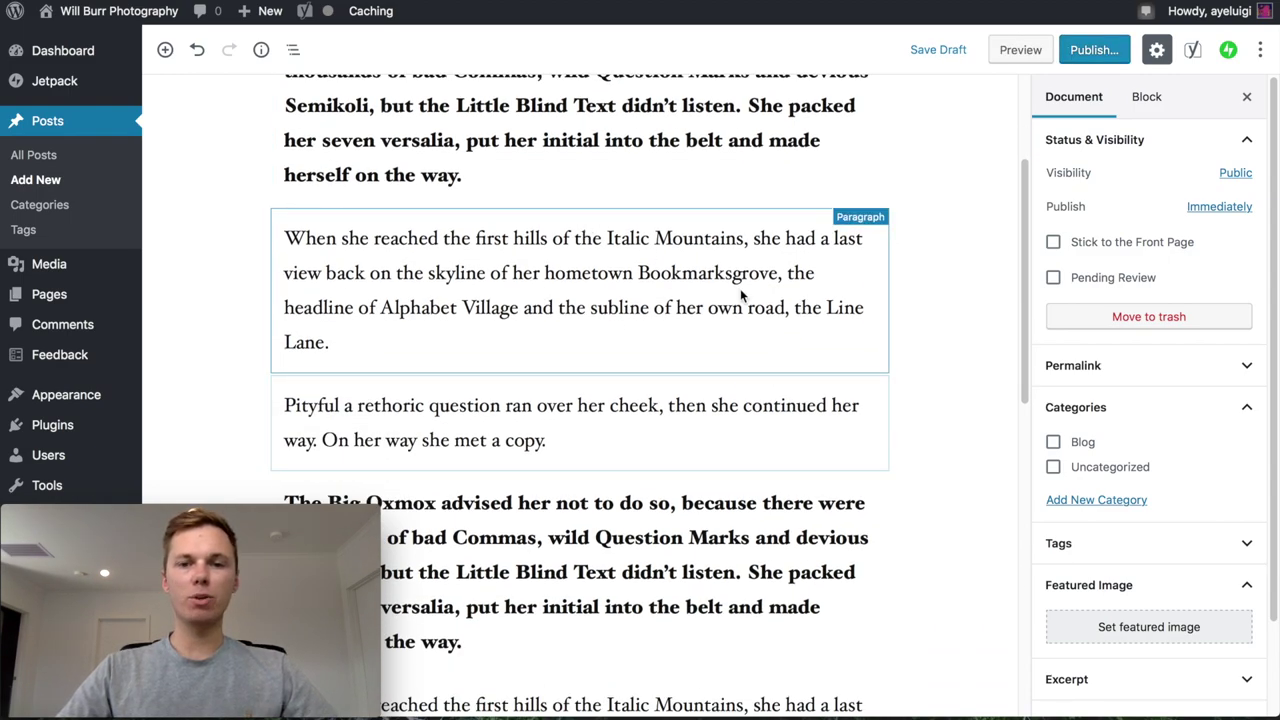
# Add an empty block after the 'When she reached' paragraph
pyautogui.click(352, 344)
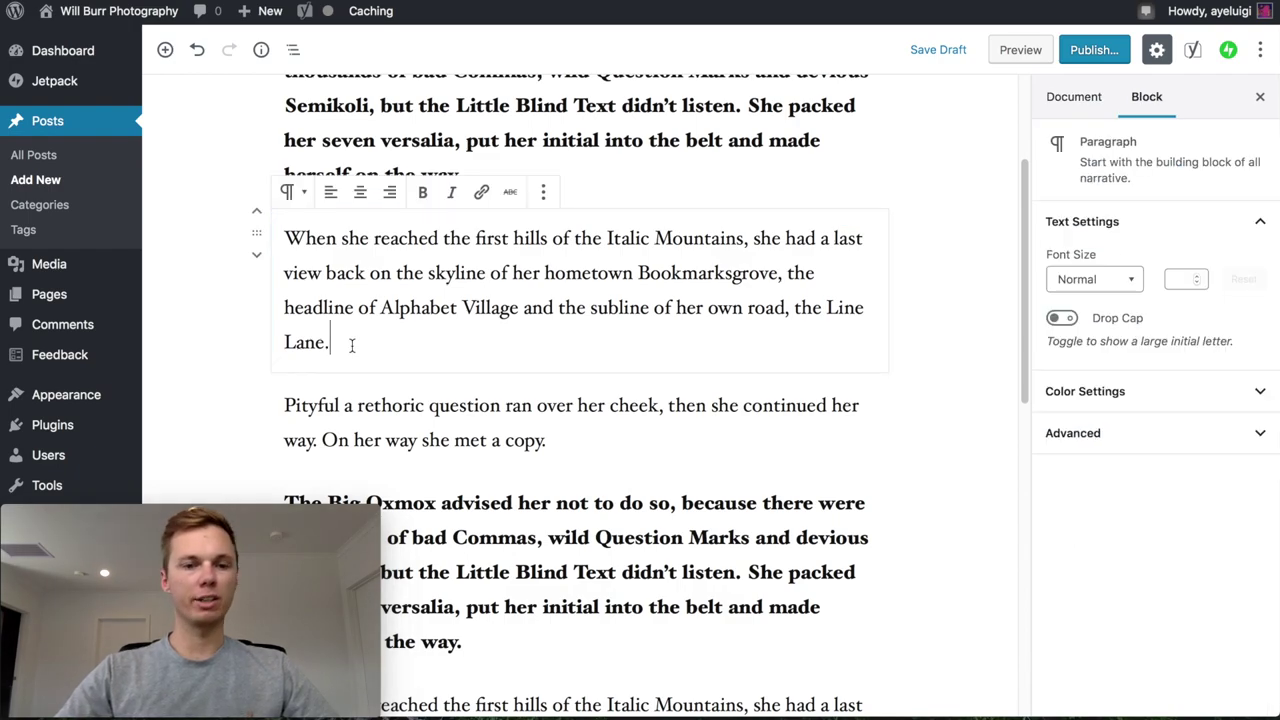
pyautogui.press('Return')
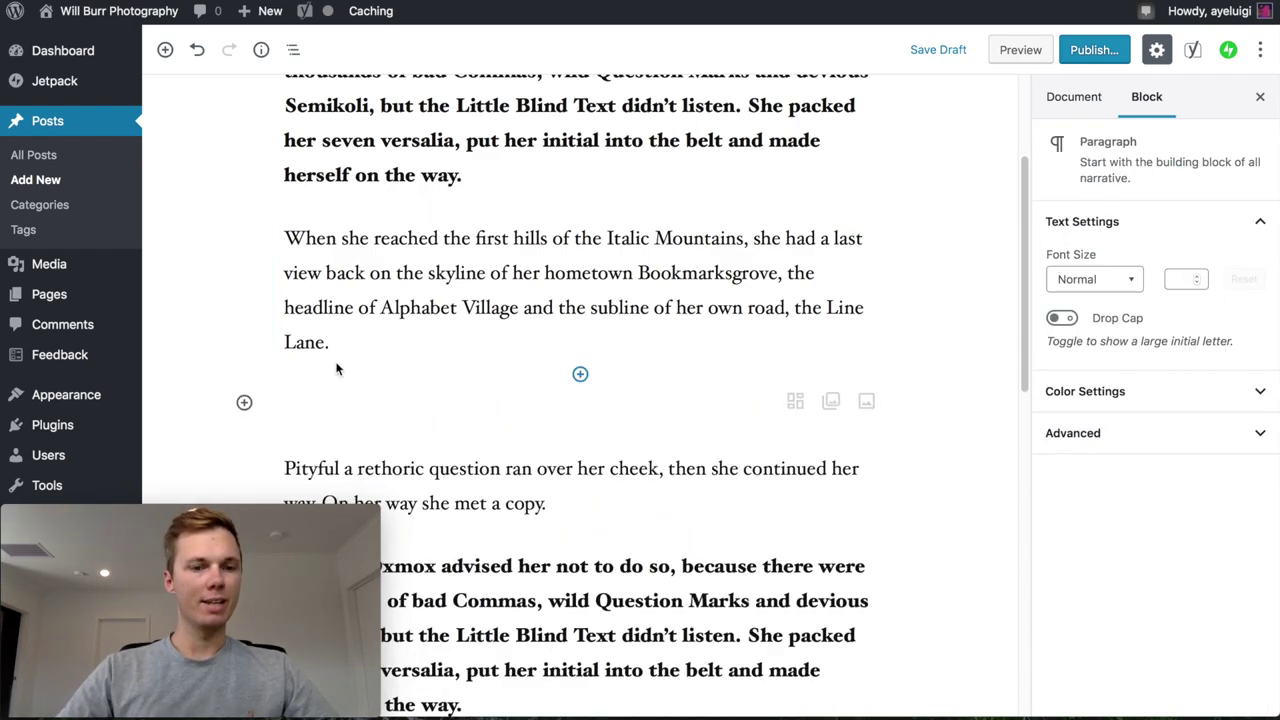
pyautogui.click(245, 404)
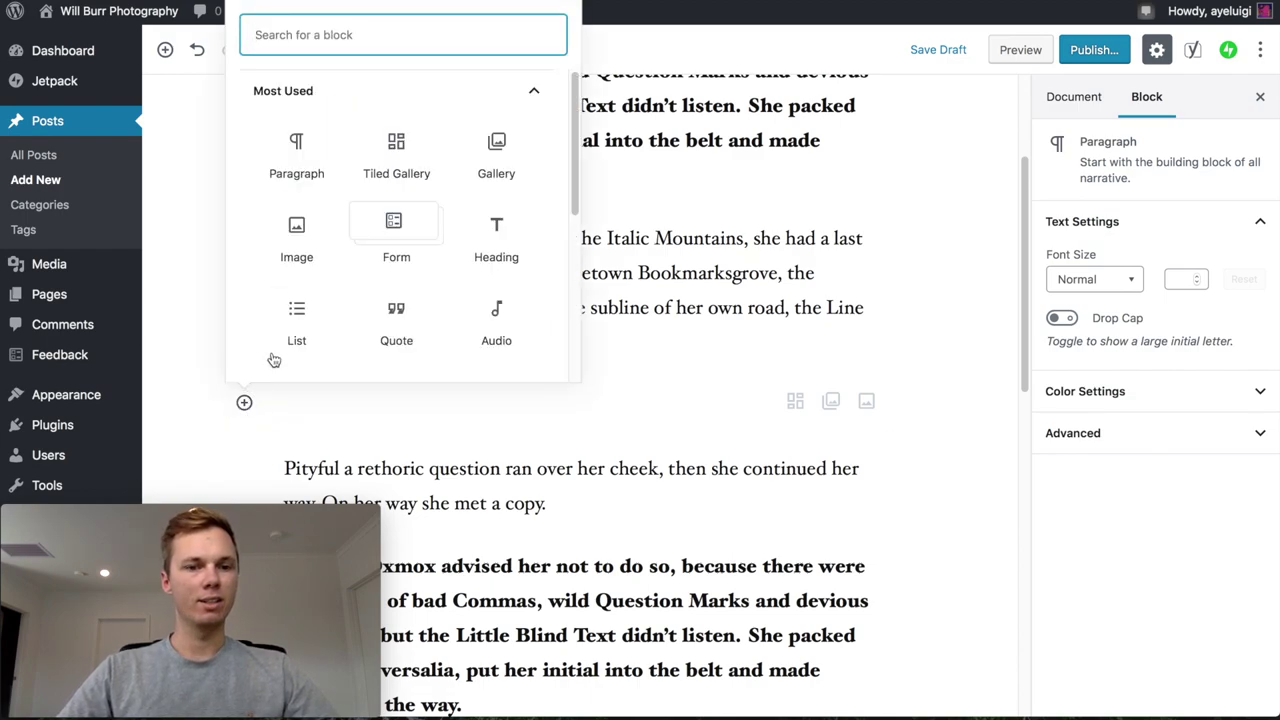
# Insert the clothes-rack photo from the Media Library as an image block below 'When she reached'
pyautogui.click(296, 255)
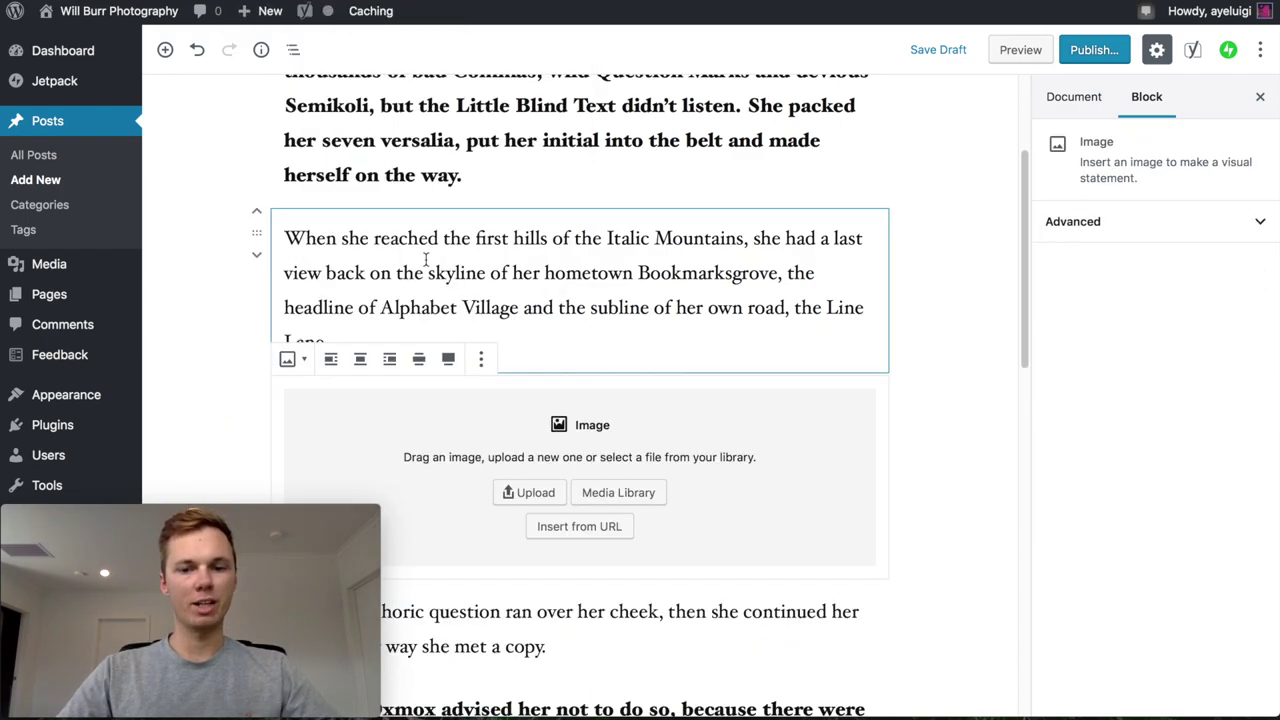
pyautogui.click(634, 494)
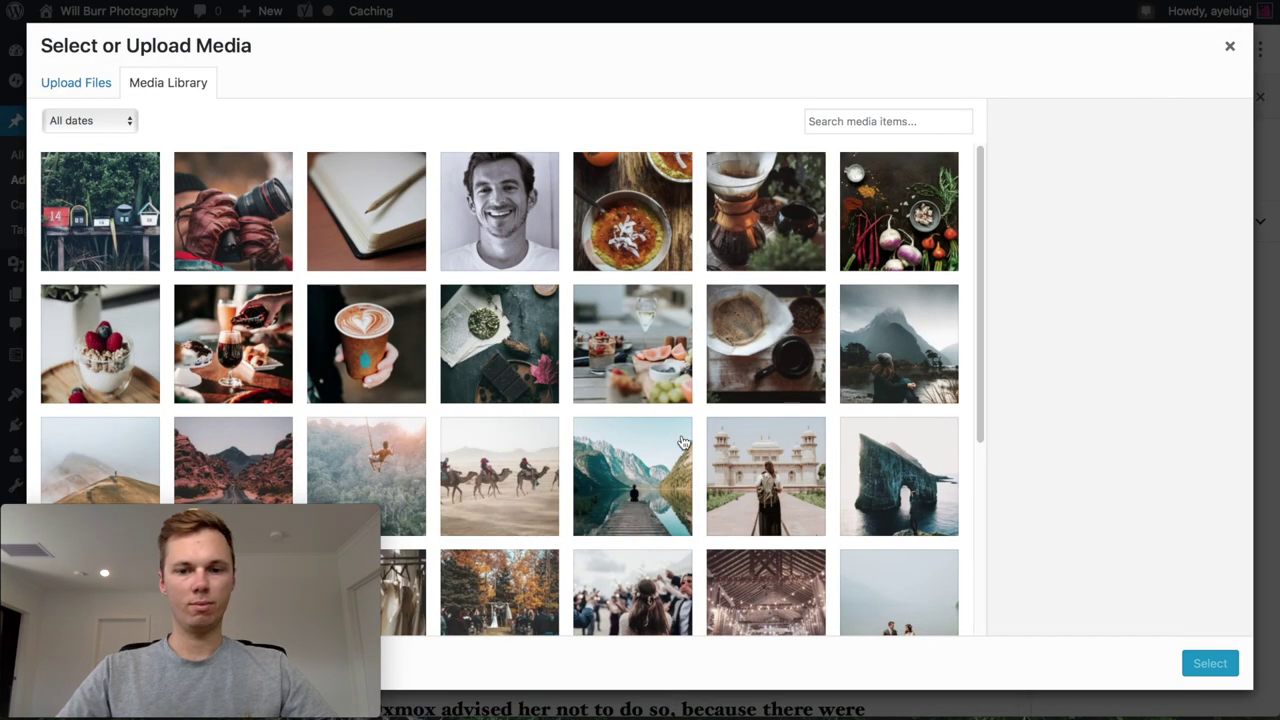
pyautogui.scroll(-3, 683, 441)
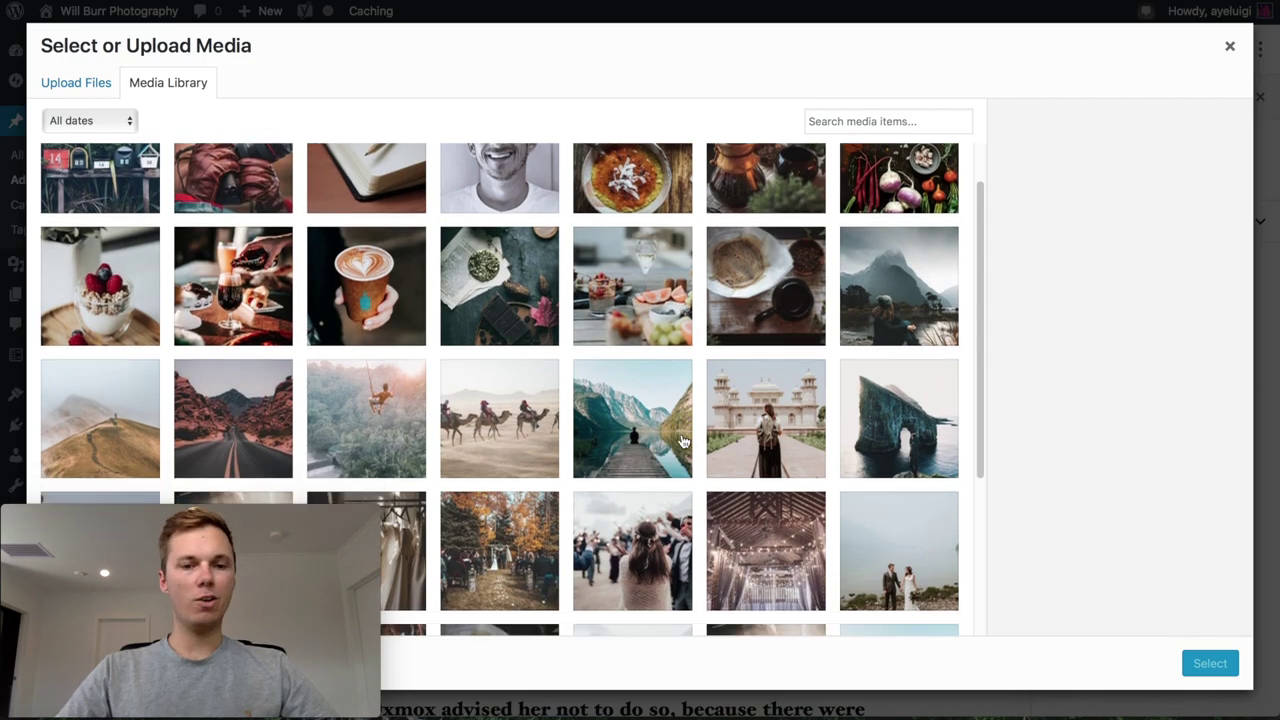
pyautogui.scroll(-2, 683, 441)
pyautogui.scroll(-1, 605, 410)
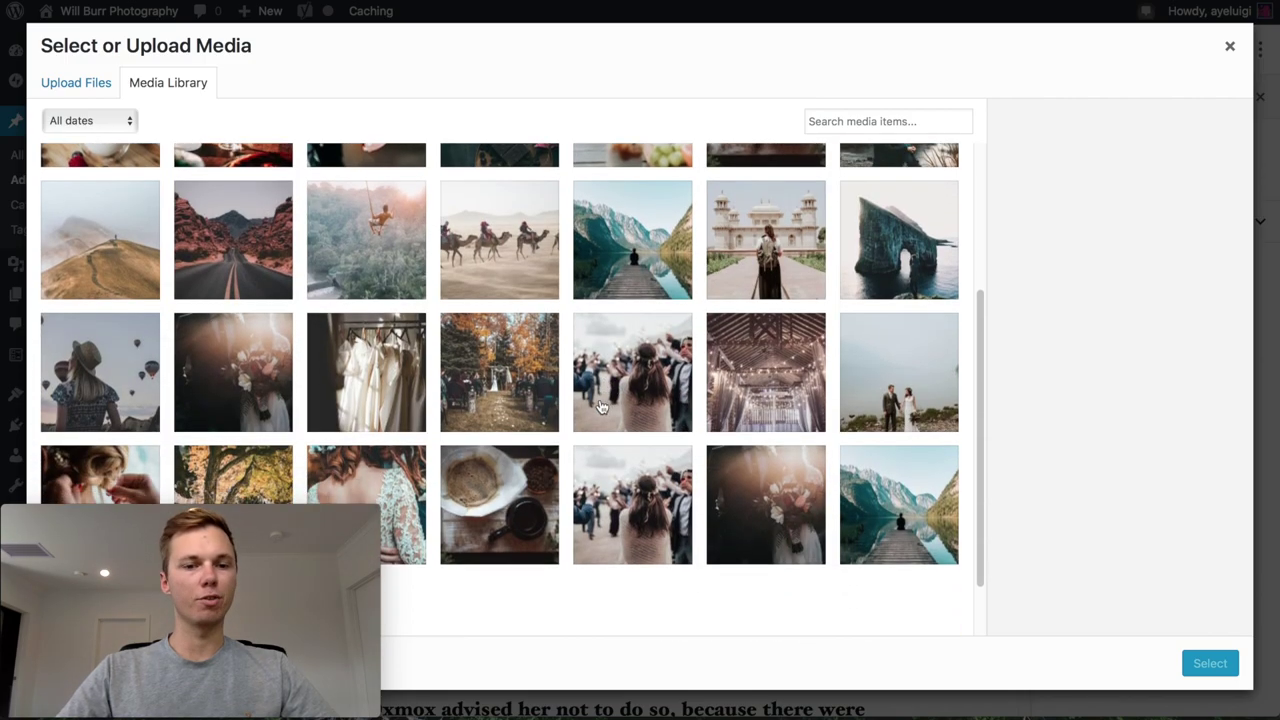
pyautogui.click(362, 360)
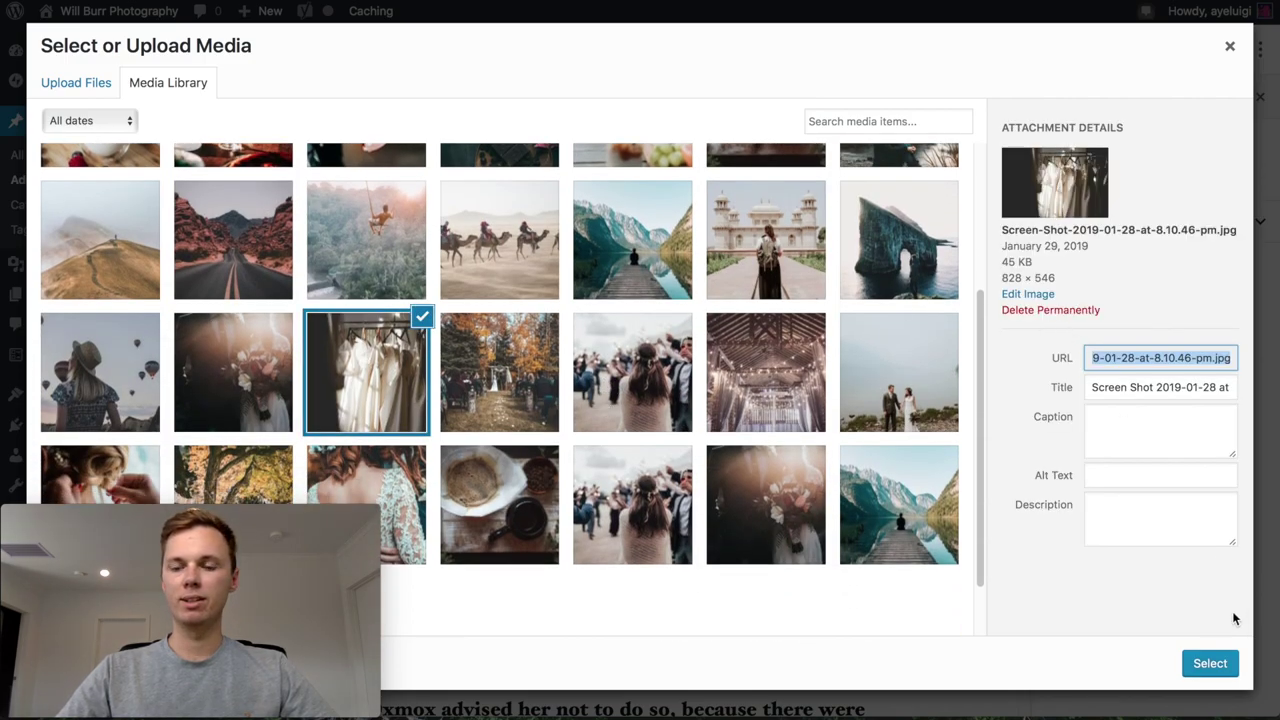
pyautogui.click(1218, 662)
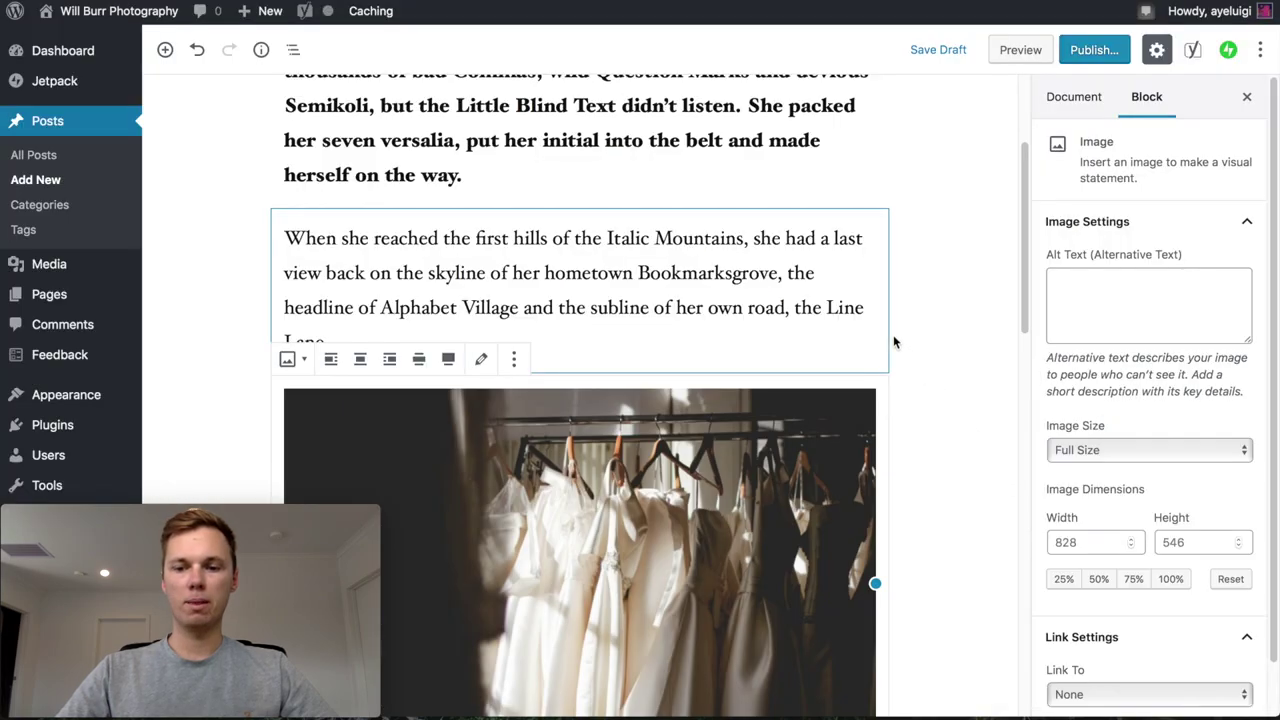
pyautogui.scroll(-5, 893, 342)
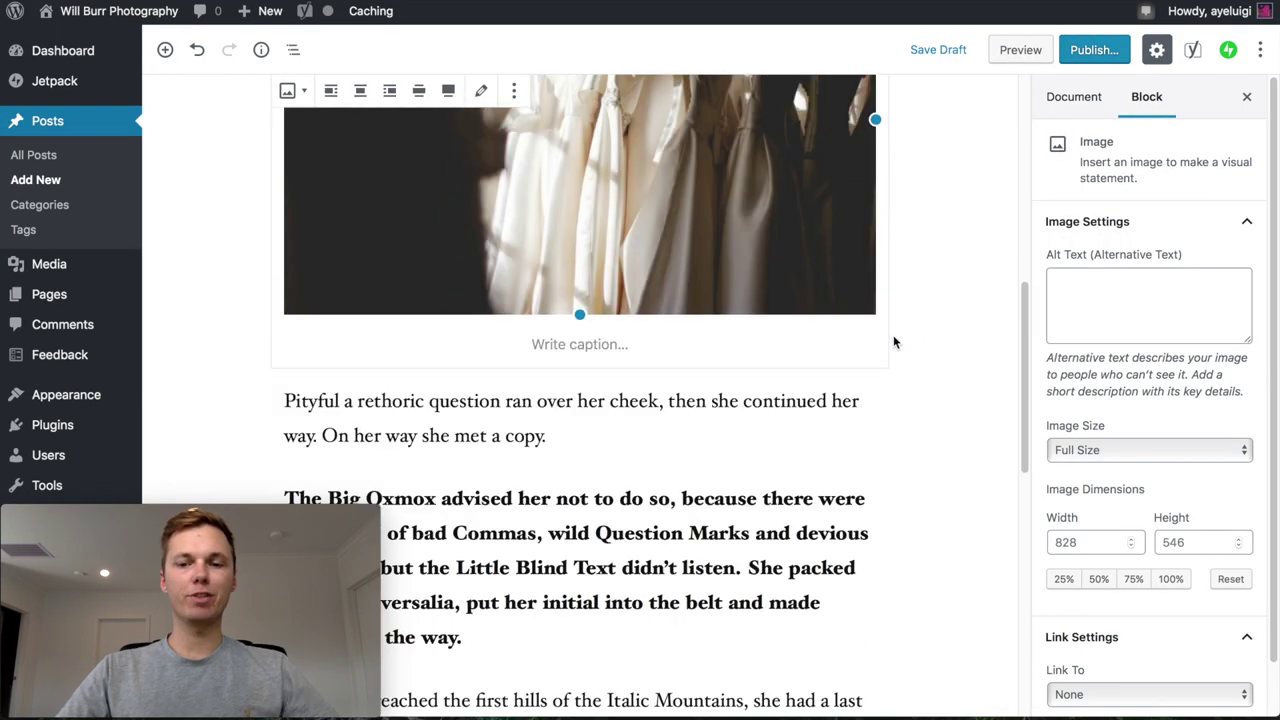
pyautogui.scroll(-10, 893, 342)
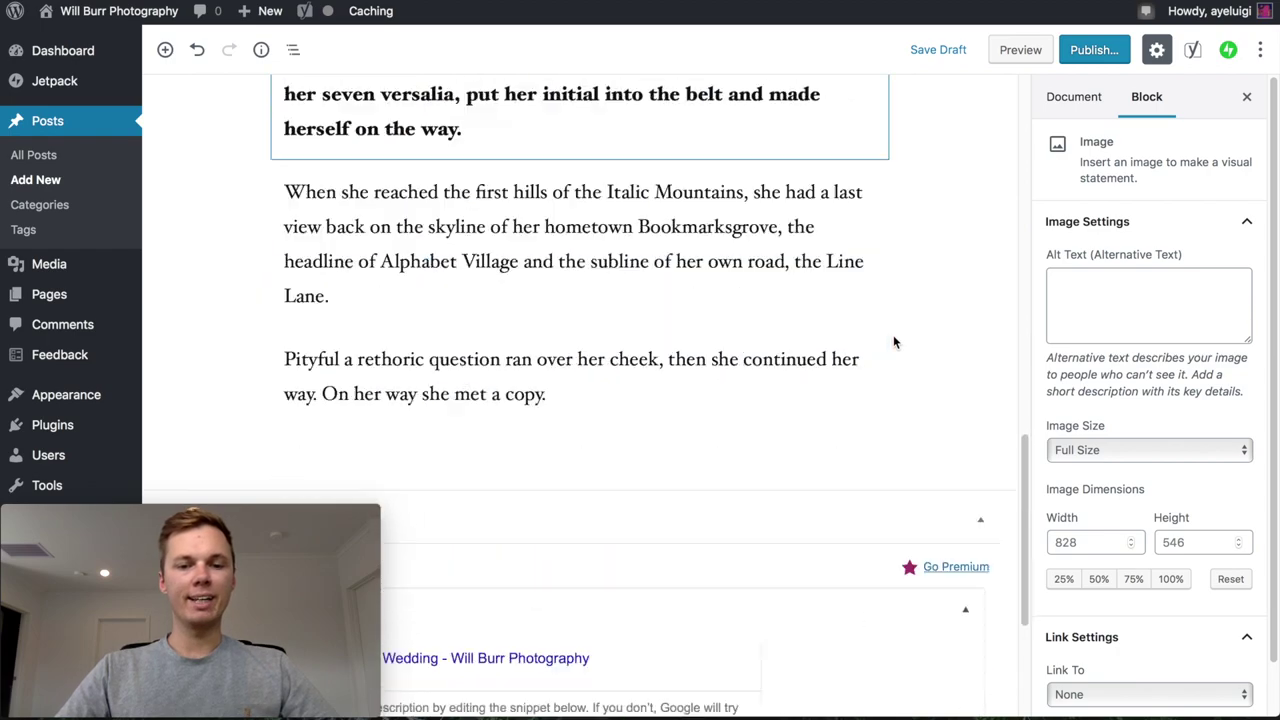
pyautogui.scroll(-2, 893, 342)
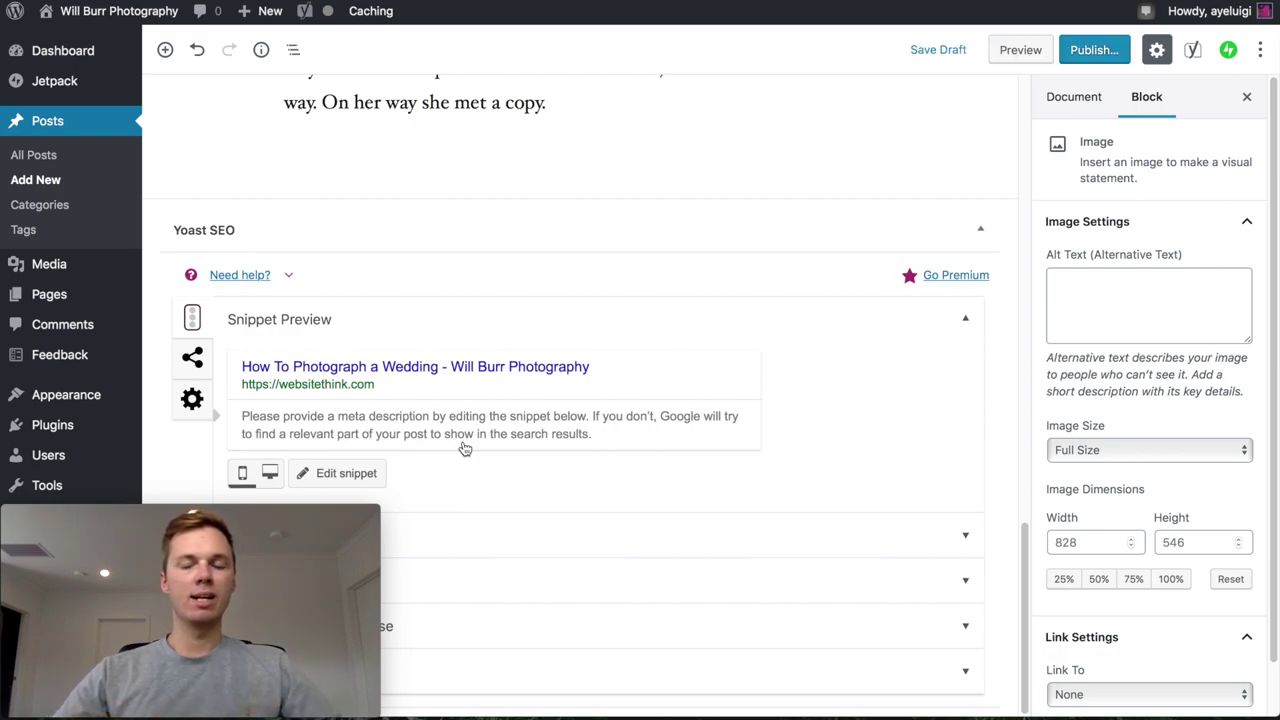
pyautogui.scroll(15, 523, 440)
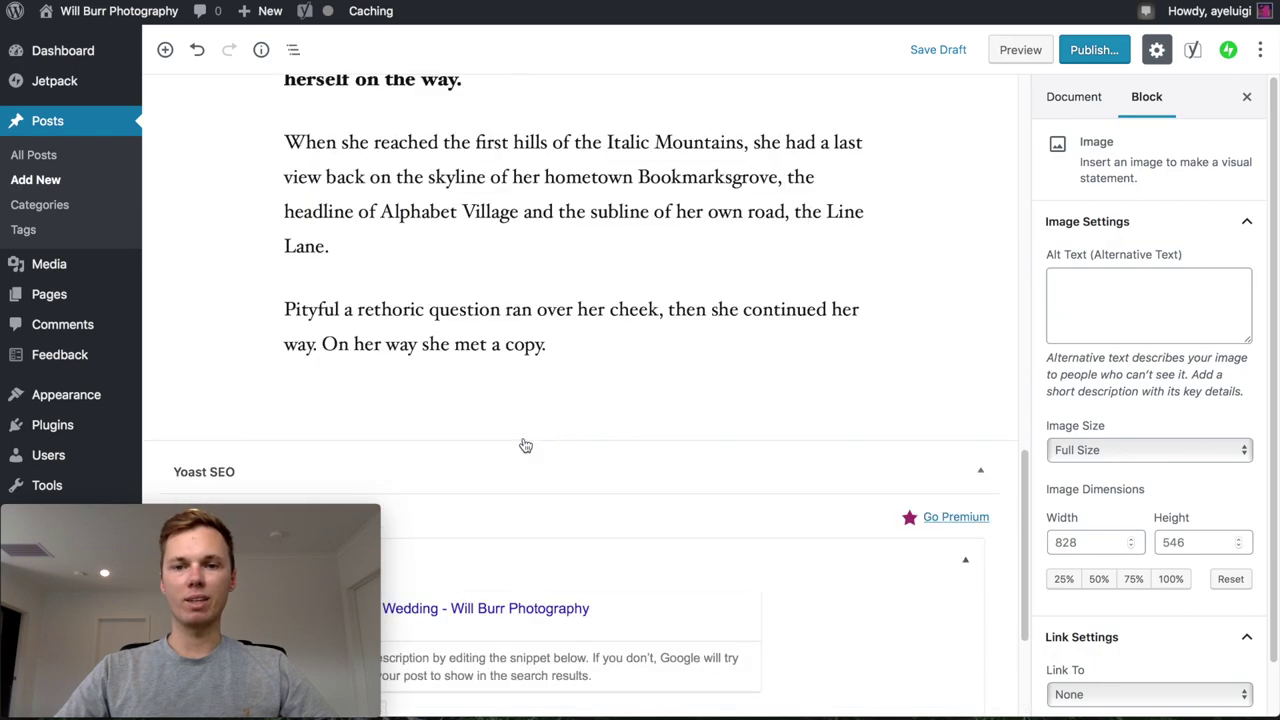
pyautogui.scroll(8, 523, 438)
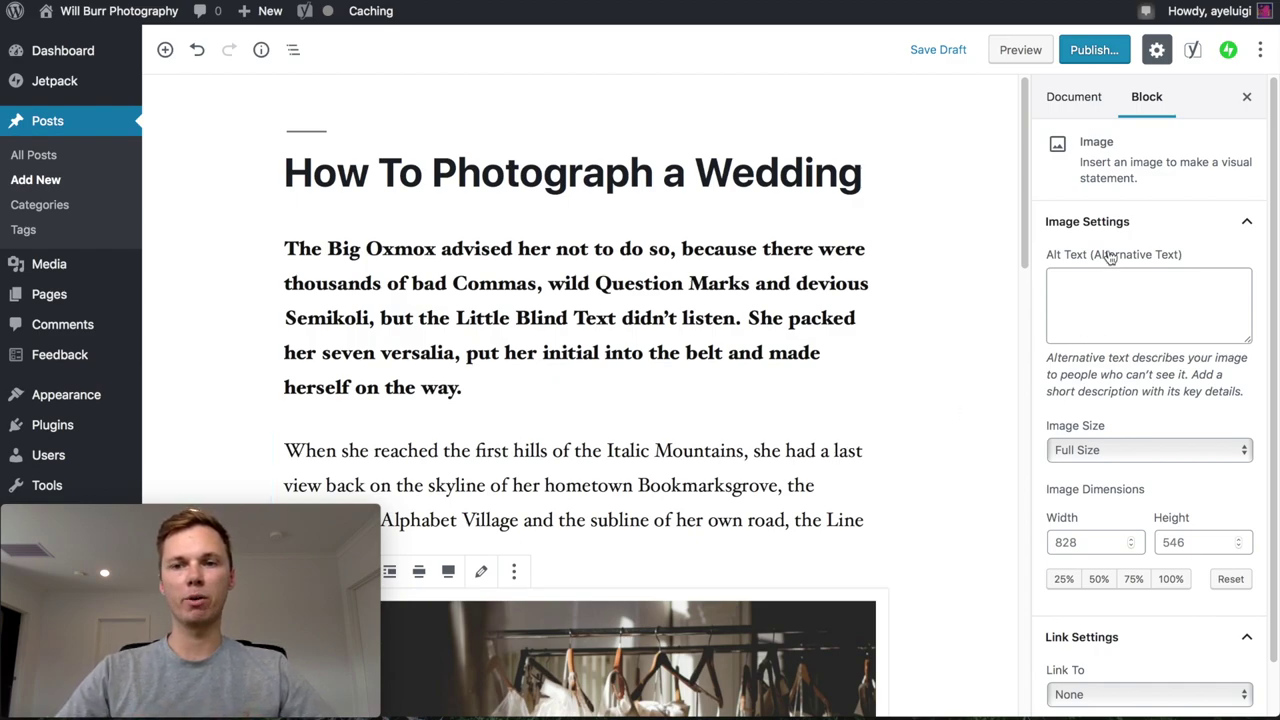
# Expand the post's Categories panel and tick the Blog category
pyautogui.click(1088, 97)
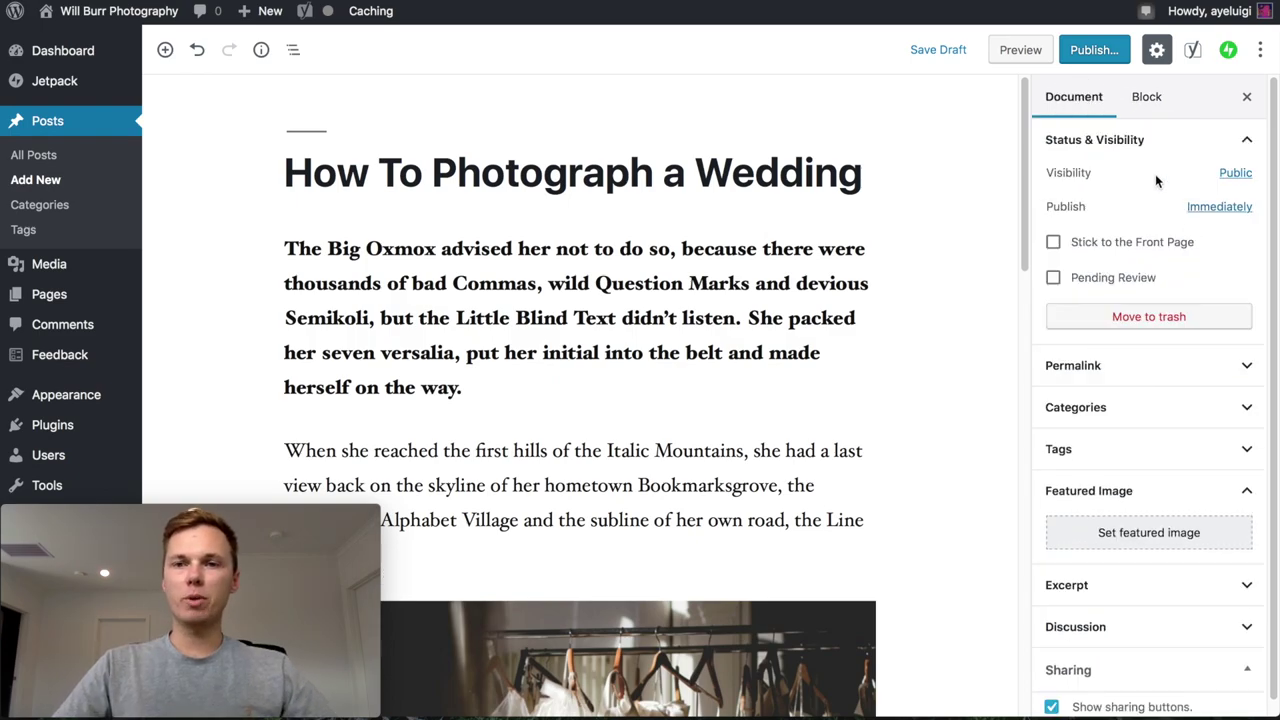
pyautogui.click(1247, 408)
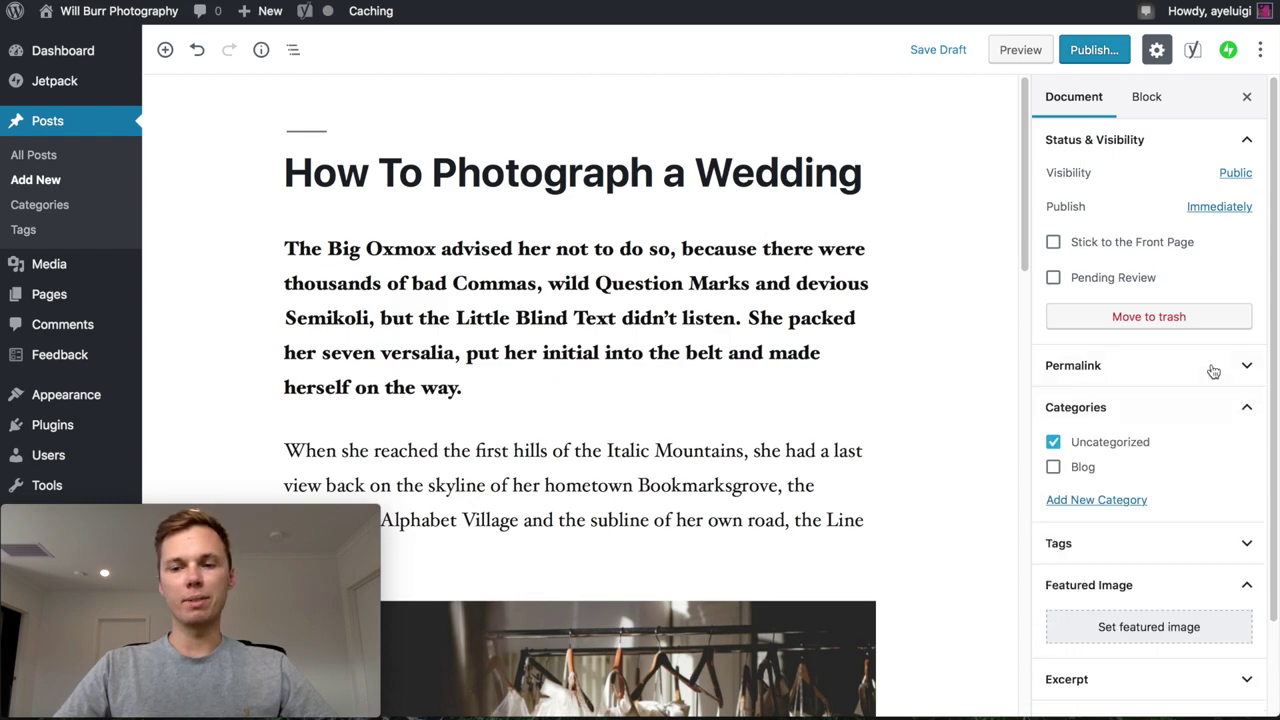
pyautogui.scroll(-1, 1156, 366)
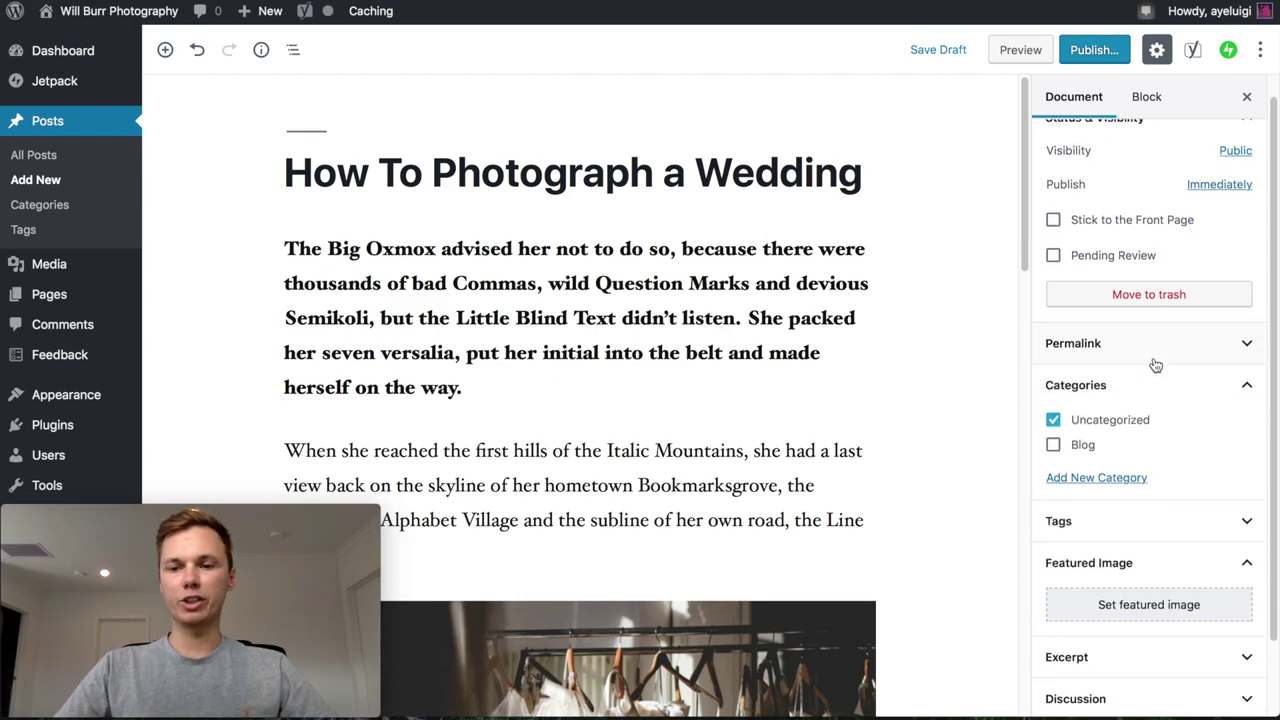
pyautogui.click(1053, 445)
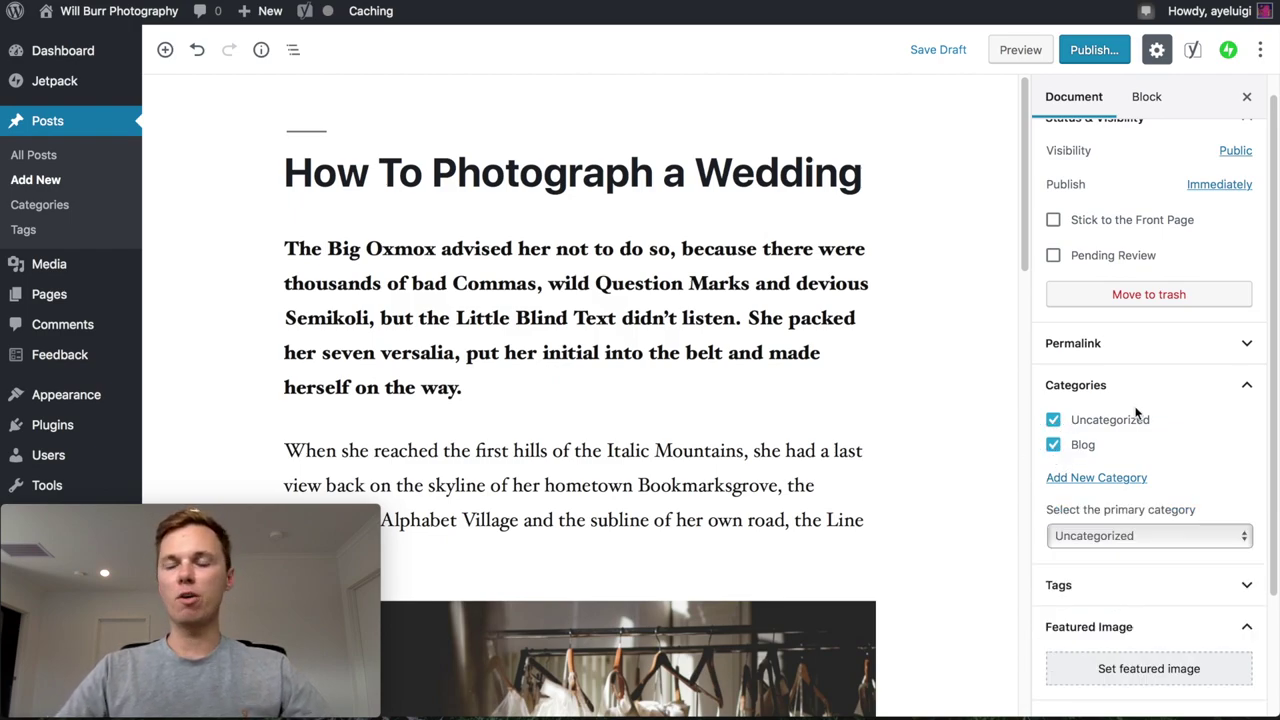
# Create a 'Posts' category, then untick Uncategorized and Posts so only Blog remains
pyautogui.click(1097, 479)
pyautogui.click(1110, 532)
pyautogui.write('Posts')
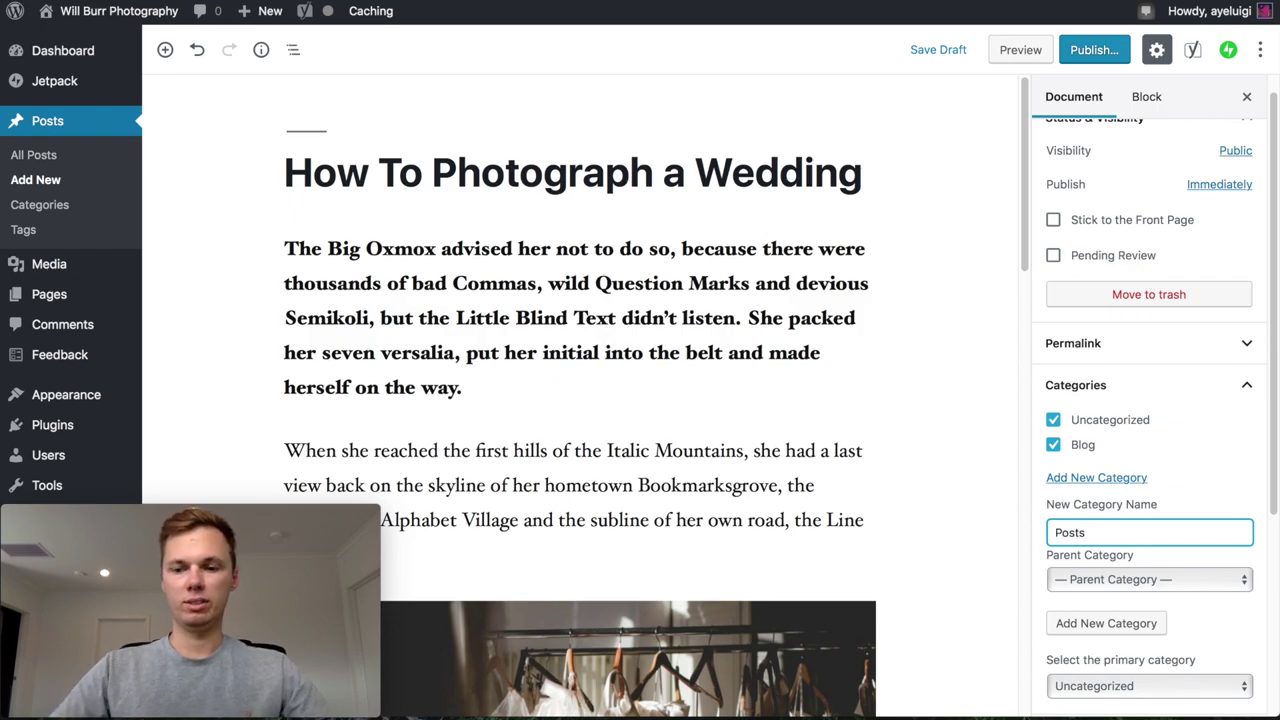
pyautogui.click(1101, 624)
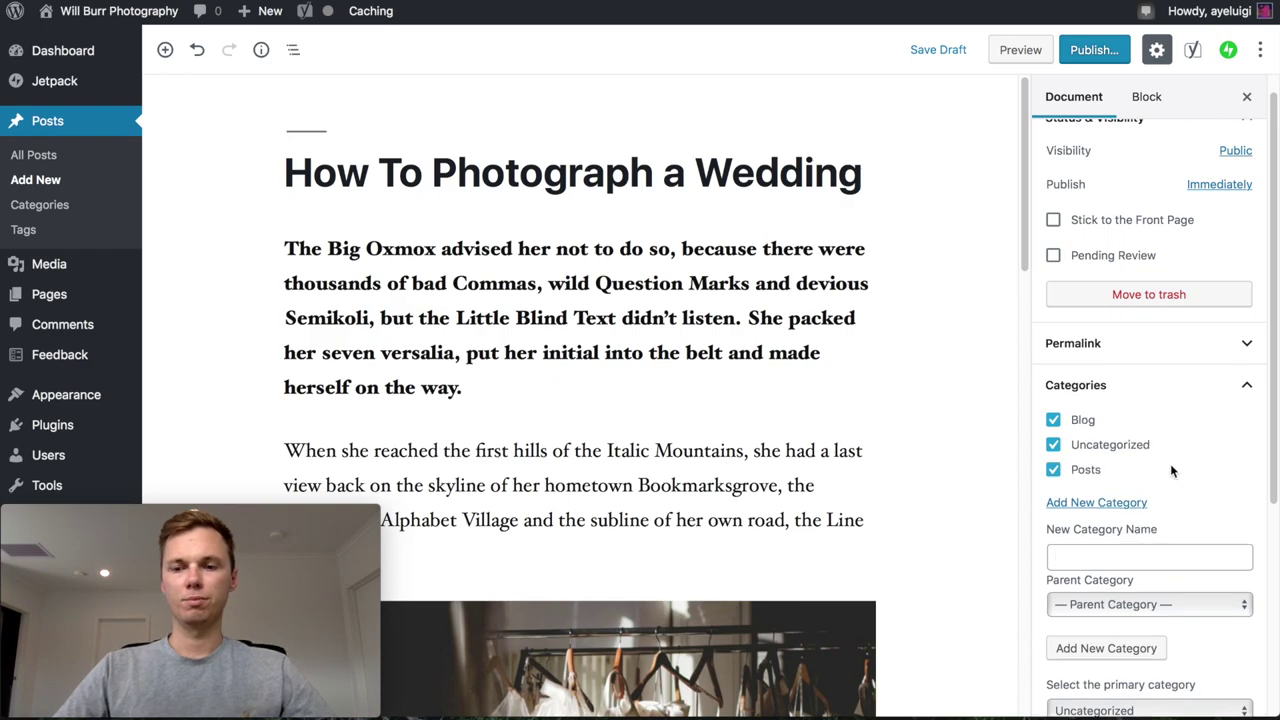
pyautogui.click(1054, 446)
pyautogui.click(1053, 469)
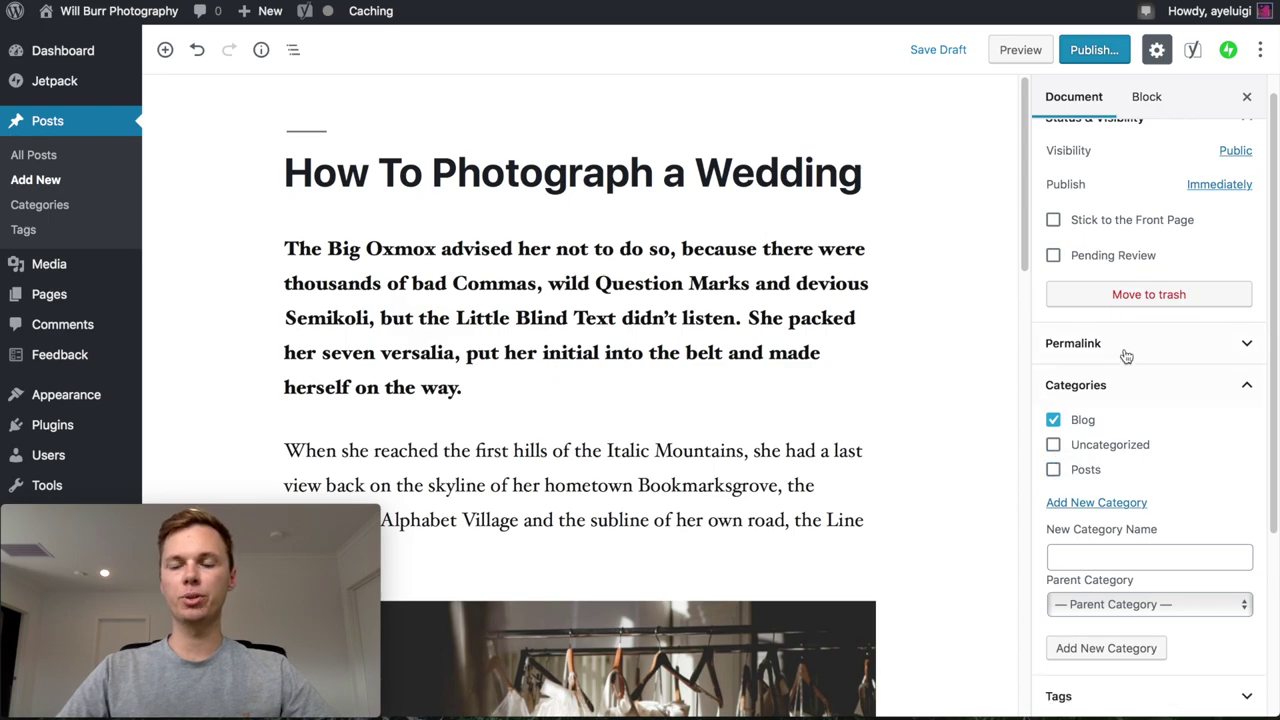
pyautogui.scroll(-5, 1125, 354)
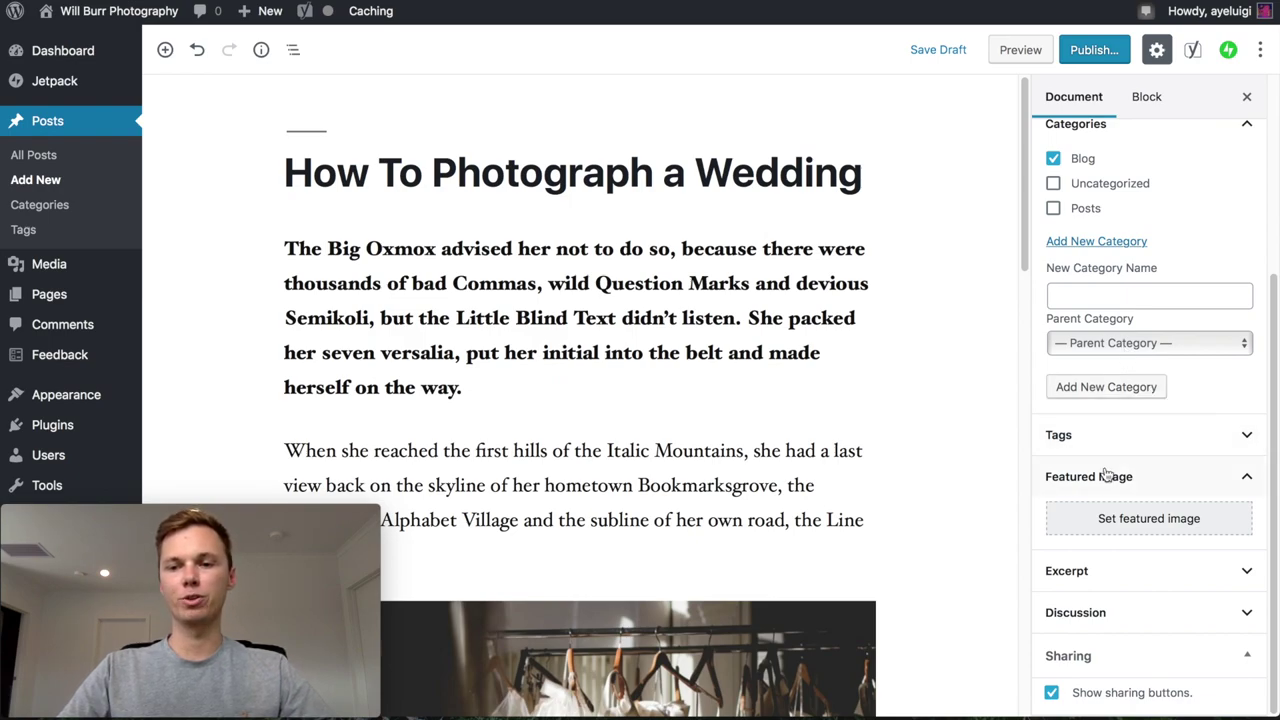
# Choose the clothes-rack photo of dresses on hangers as the wedding post's featured image
pyautogui.click(1109, 527)
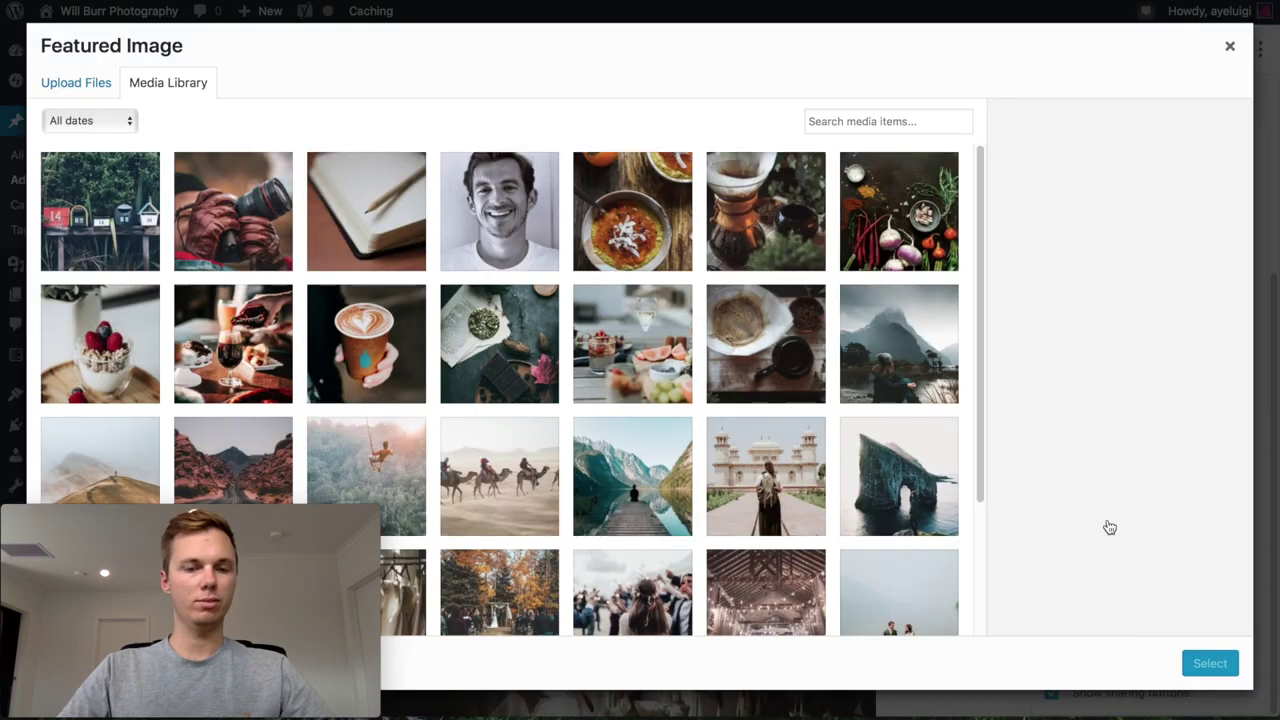
pyautogui.scroll(-1, 770, 314)
pyautogui.scroll(-4, 770, 314)
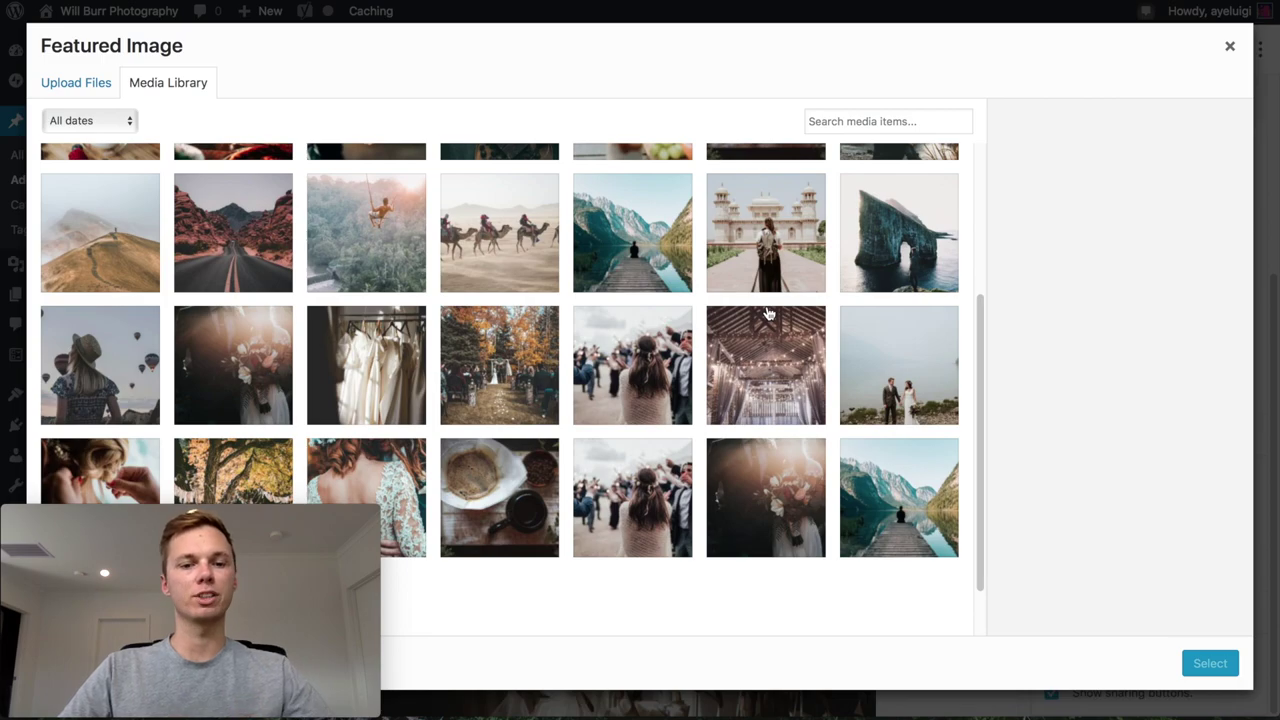
pyautogui.click(378, 355)
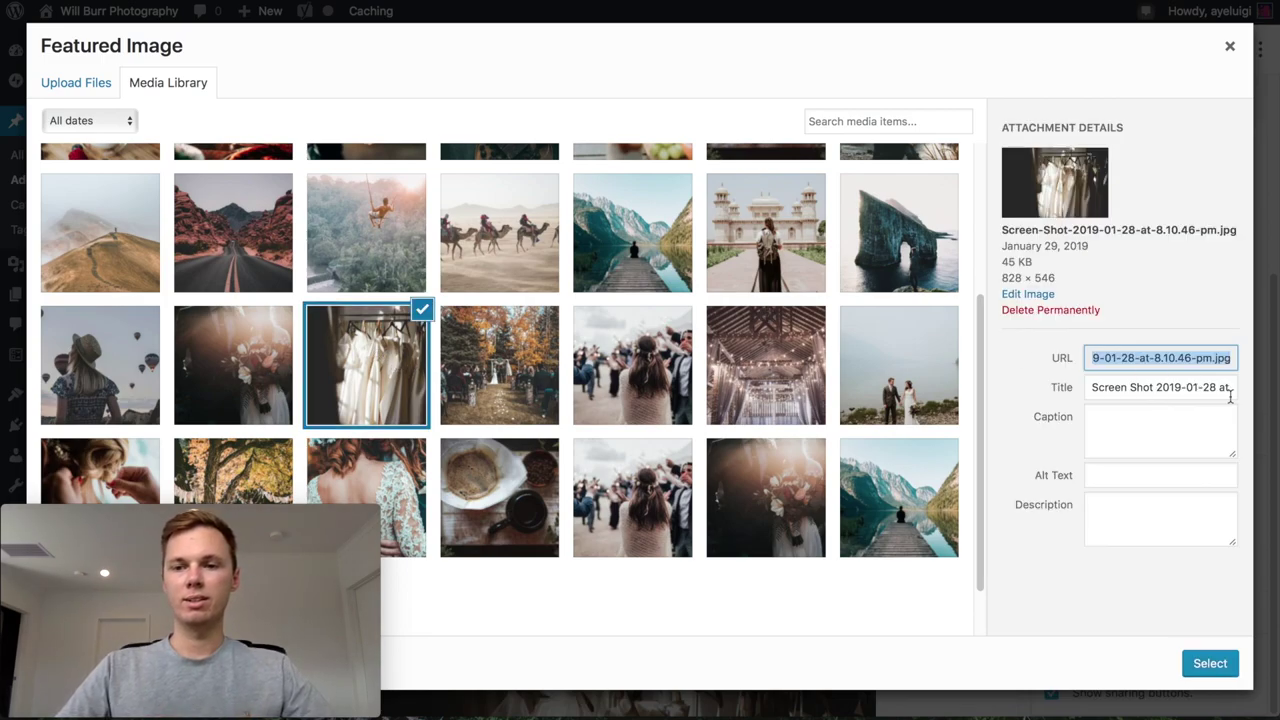
pyautogui.click(1215, 664)
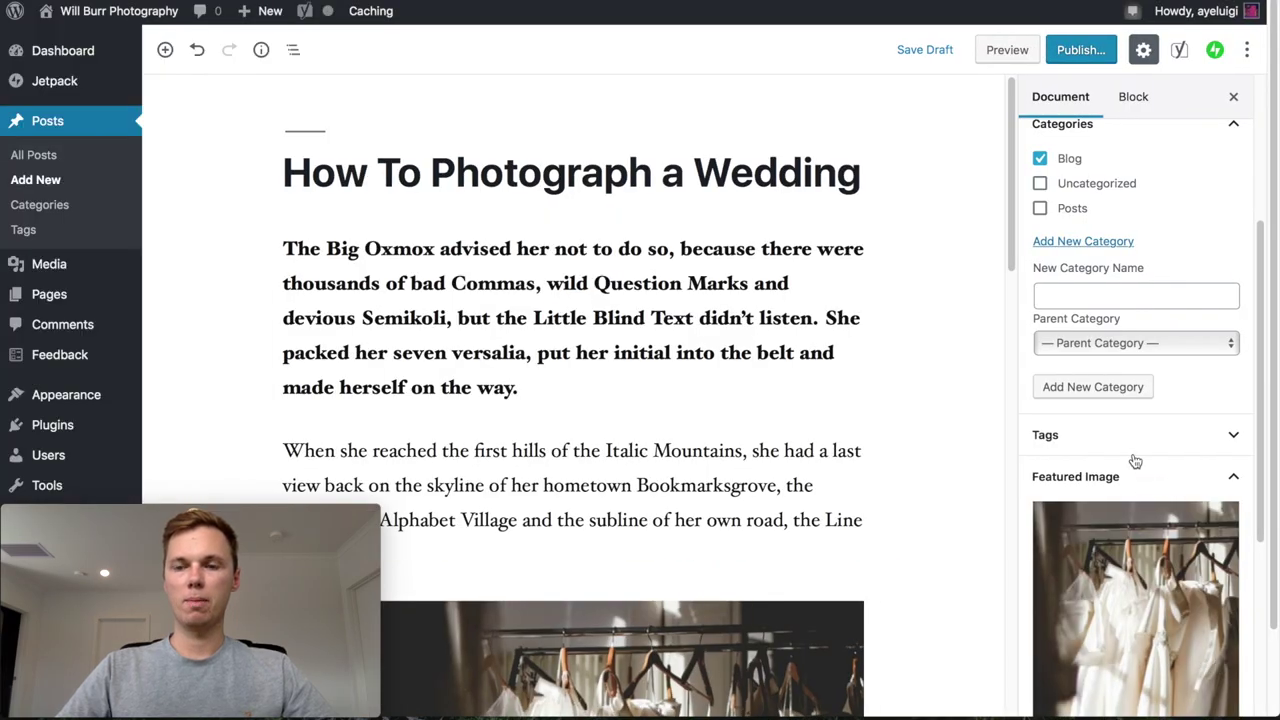
pyautogui.scroll(-3, 1131, 450)
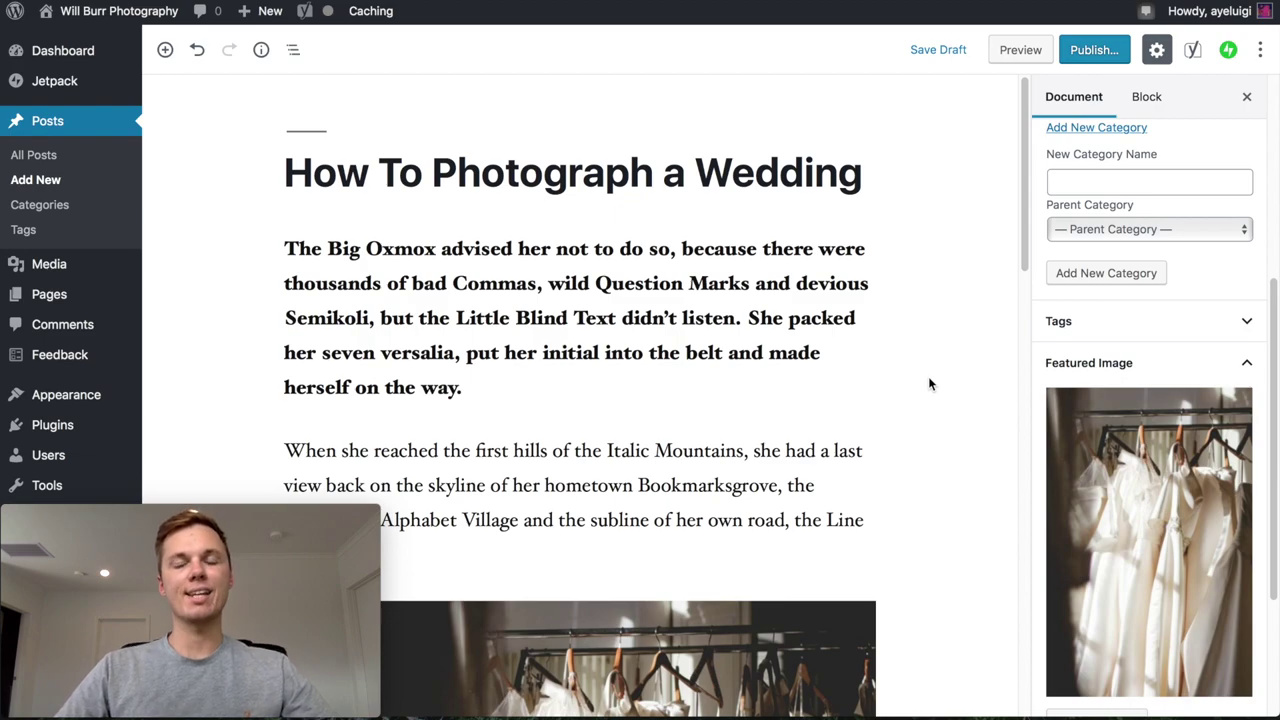
# Preview the How To Photograph a Wedding post, scroll through it, then close the preview tab
pyautogui.click(1022, 51)
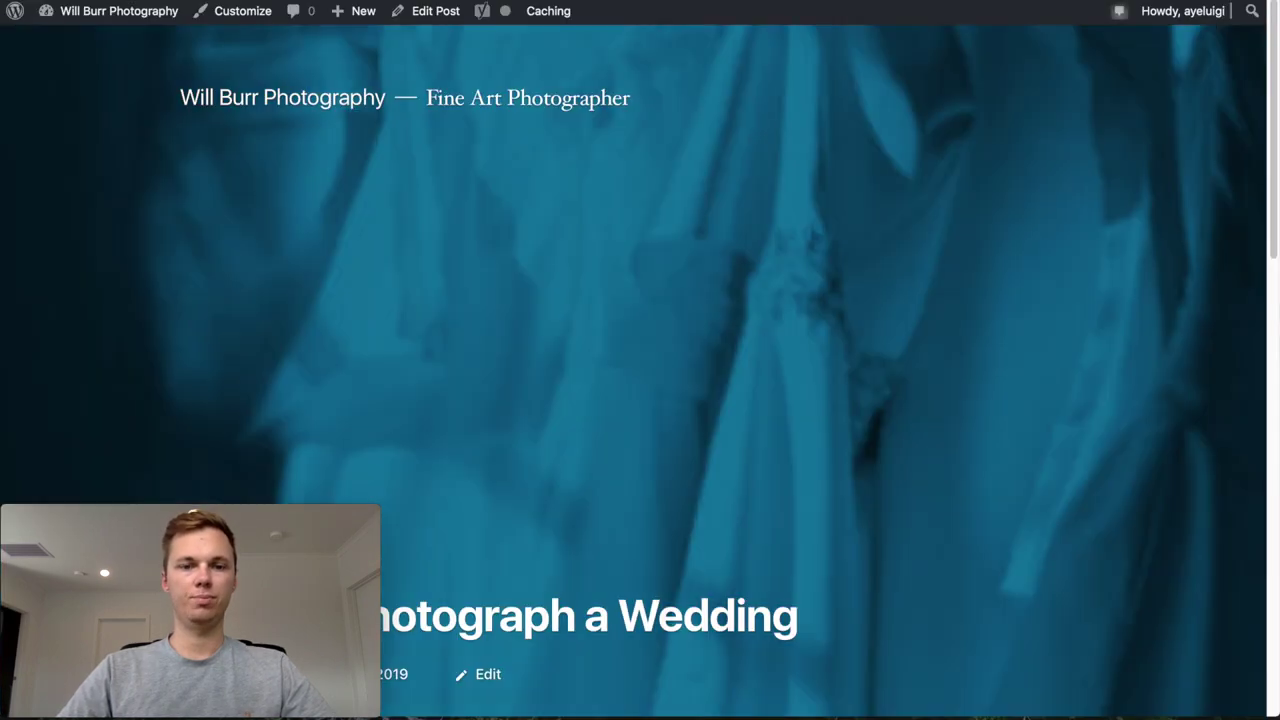
pyautogui.scroll(-2, 866, 95)
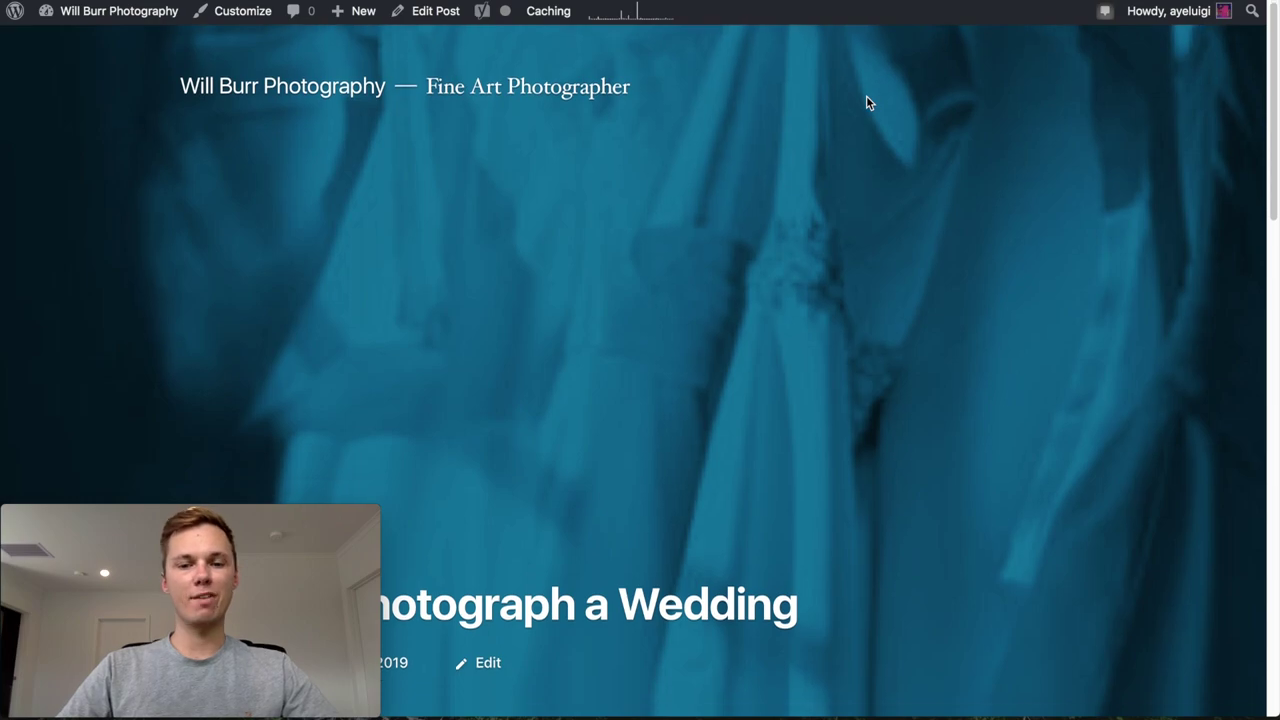
pyautogui.scroll(-6, 866, 102)
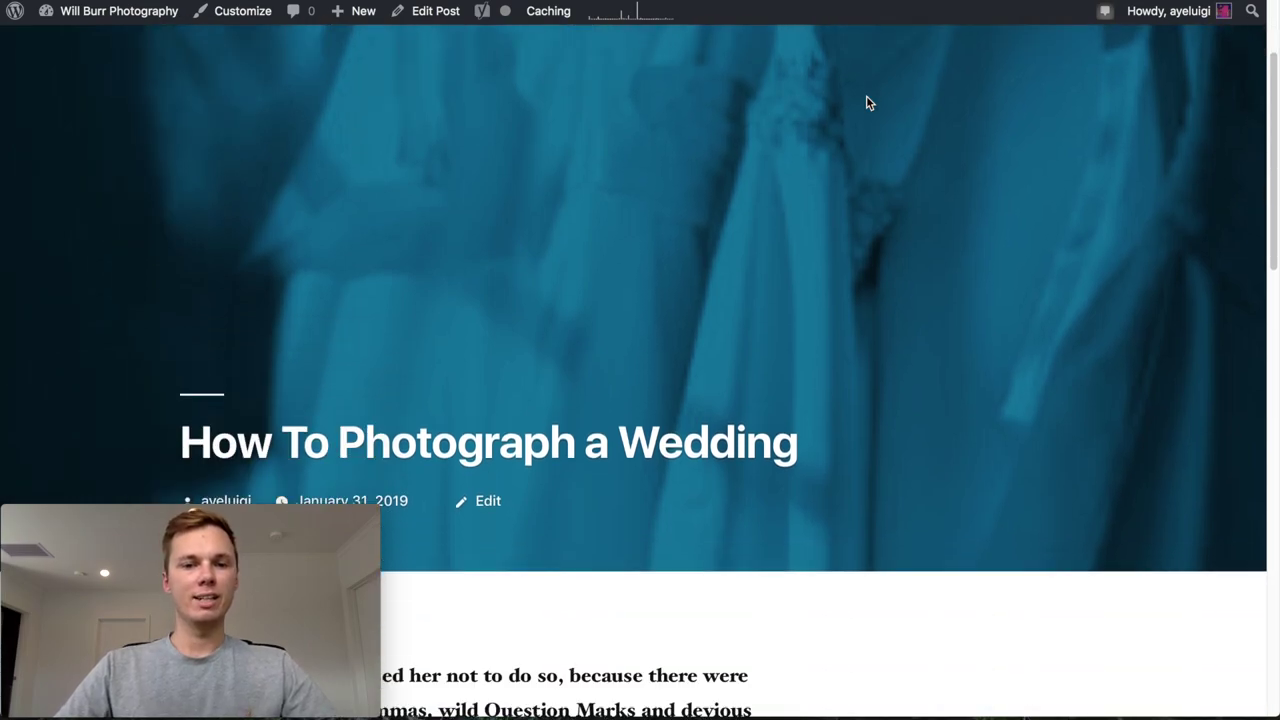
pyautogui.scroll(8, 781, 231)
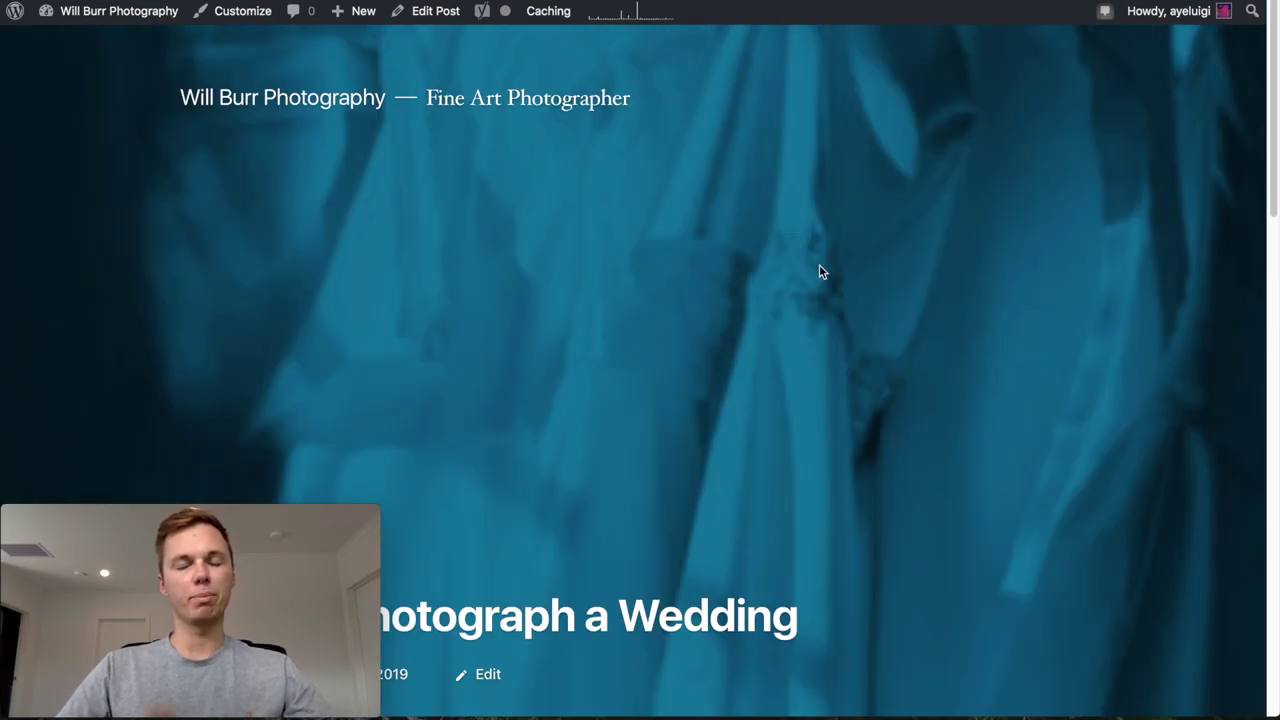
pyautogui.scroll(-8, 819, 266)
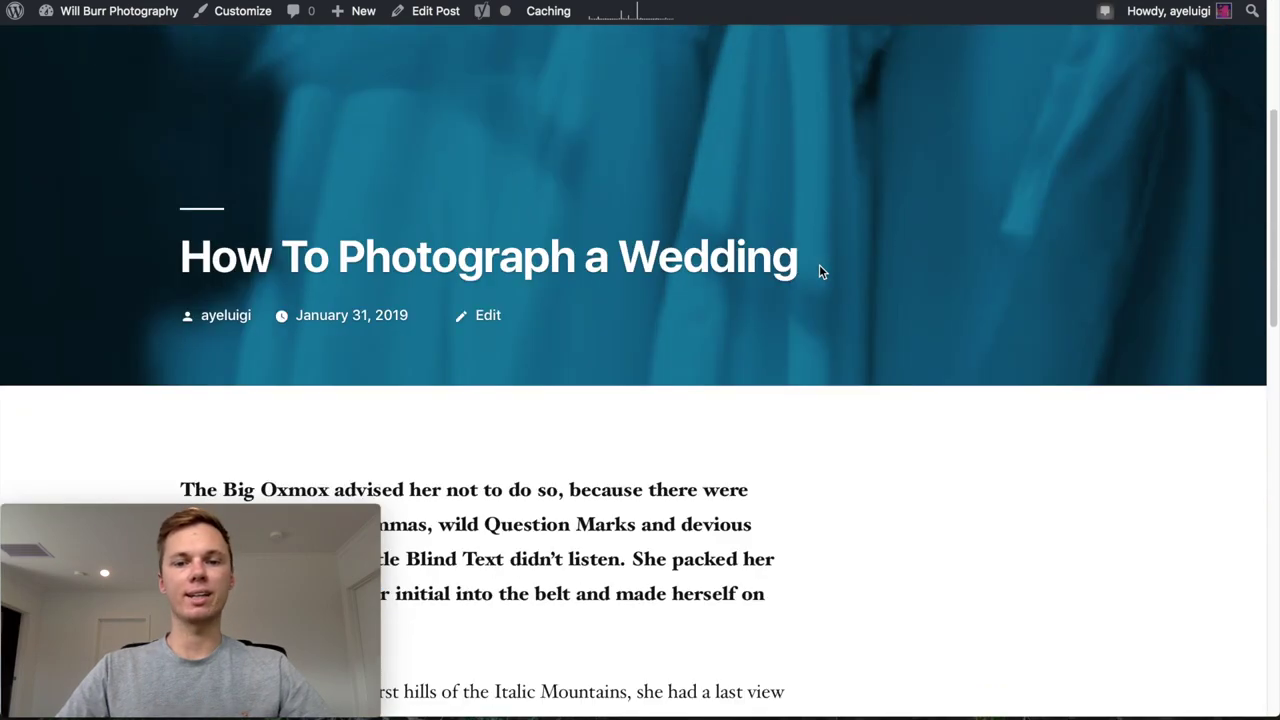
pyautogui.scroll(-9, 820, 270)
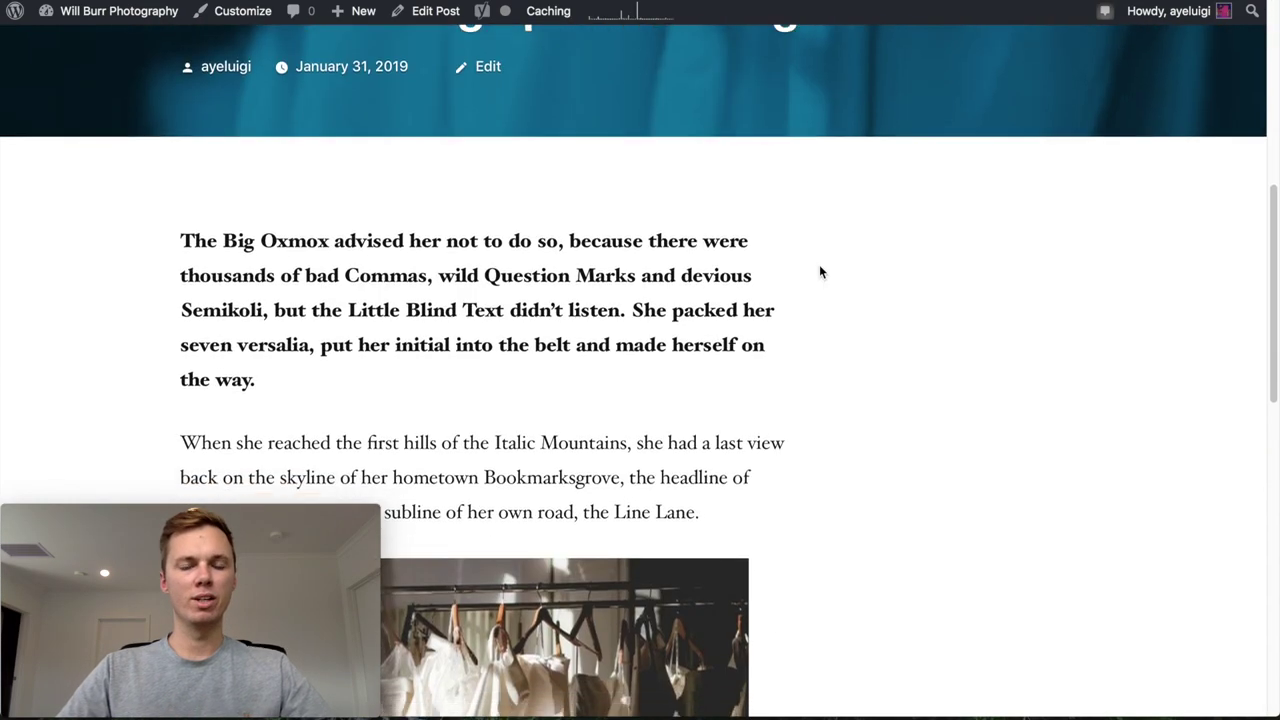
pyautogui.scroll(-18, 608, 308)
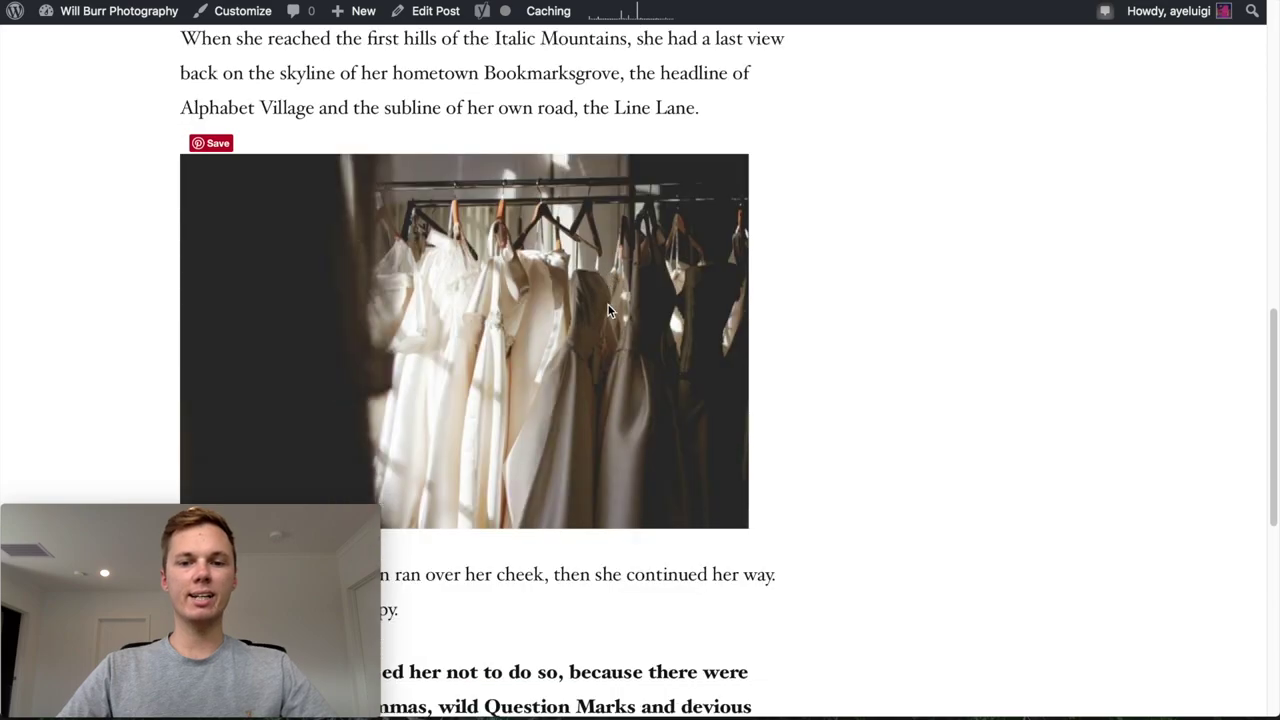
pyautogui.scroll(20, 624, 292)
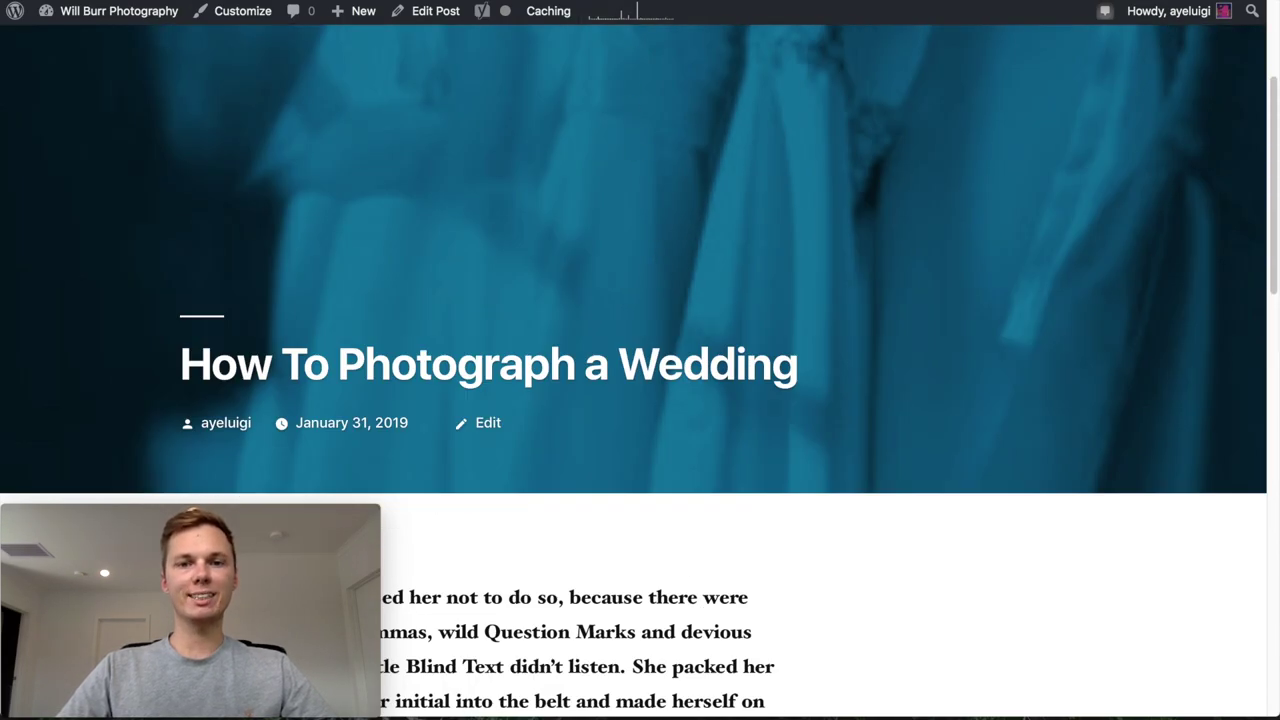
pyautogui.press('super+w')
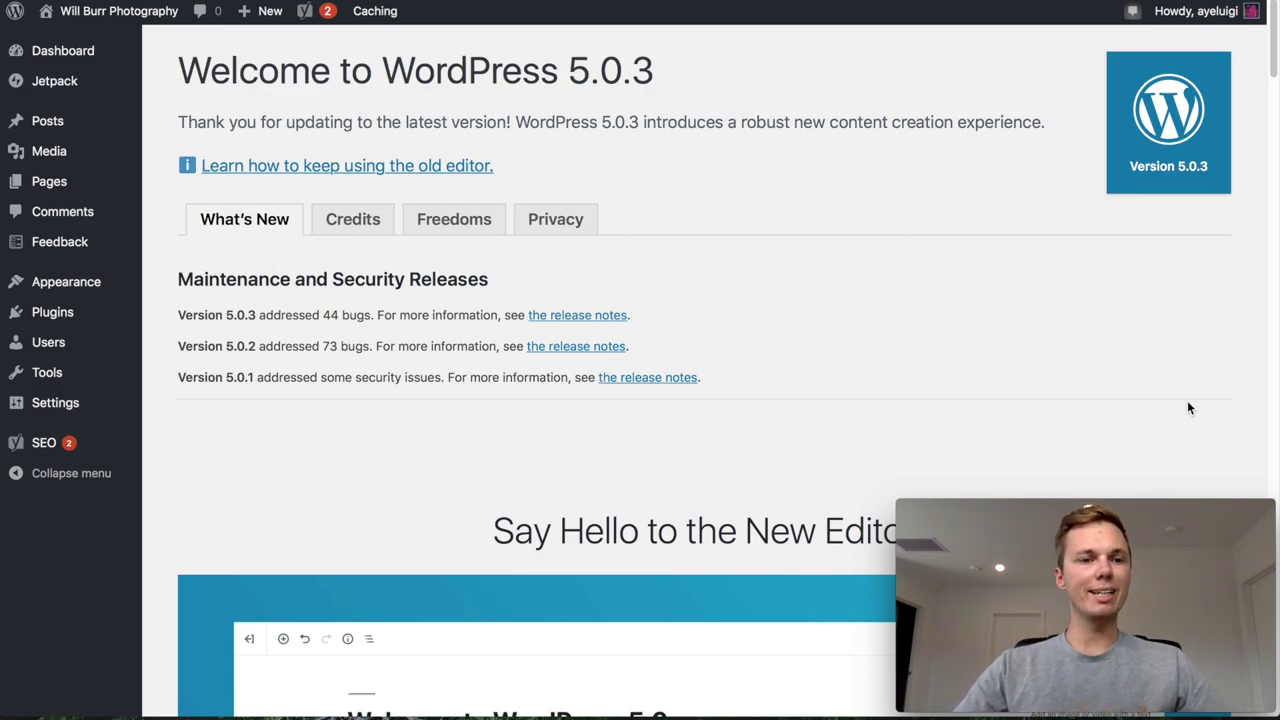
# Go to the site's themes from the Appearance menu in the admin sidebar
pyautogui.moveTo(70, 282)
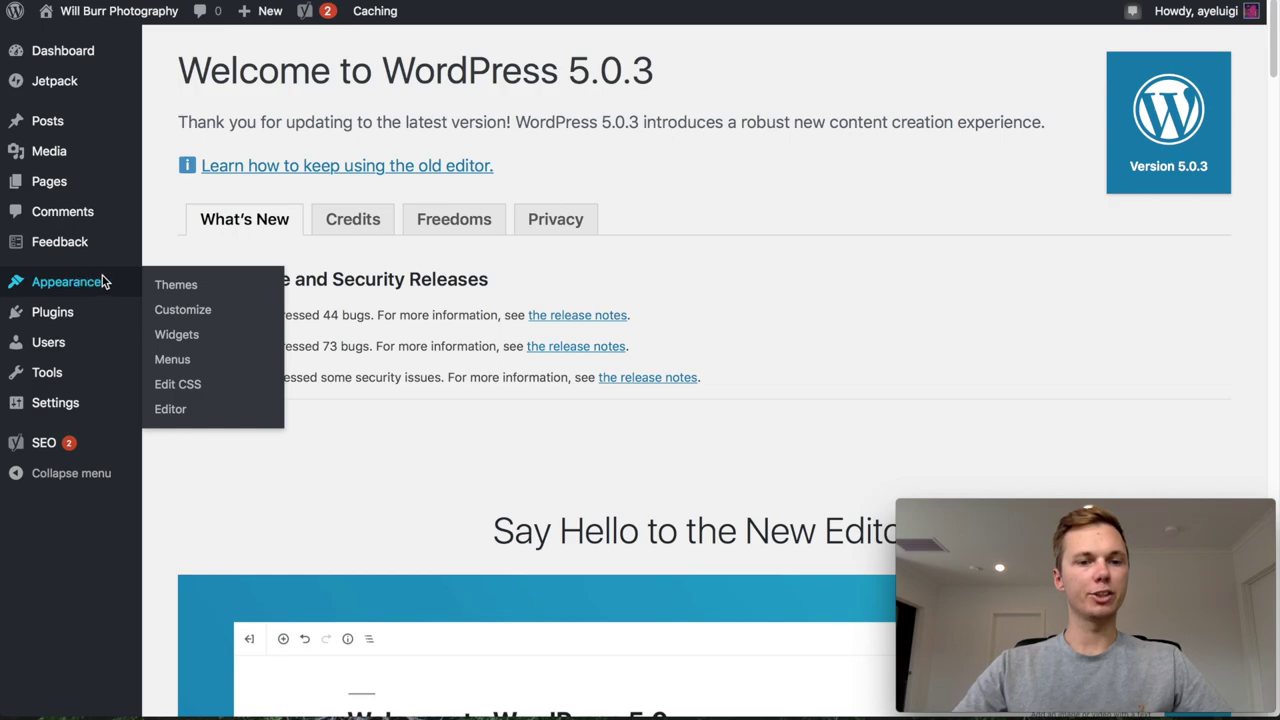
pyautogui.click(189, 292)
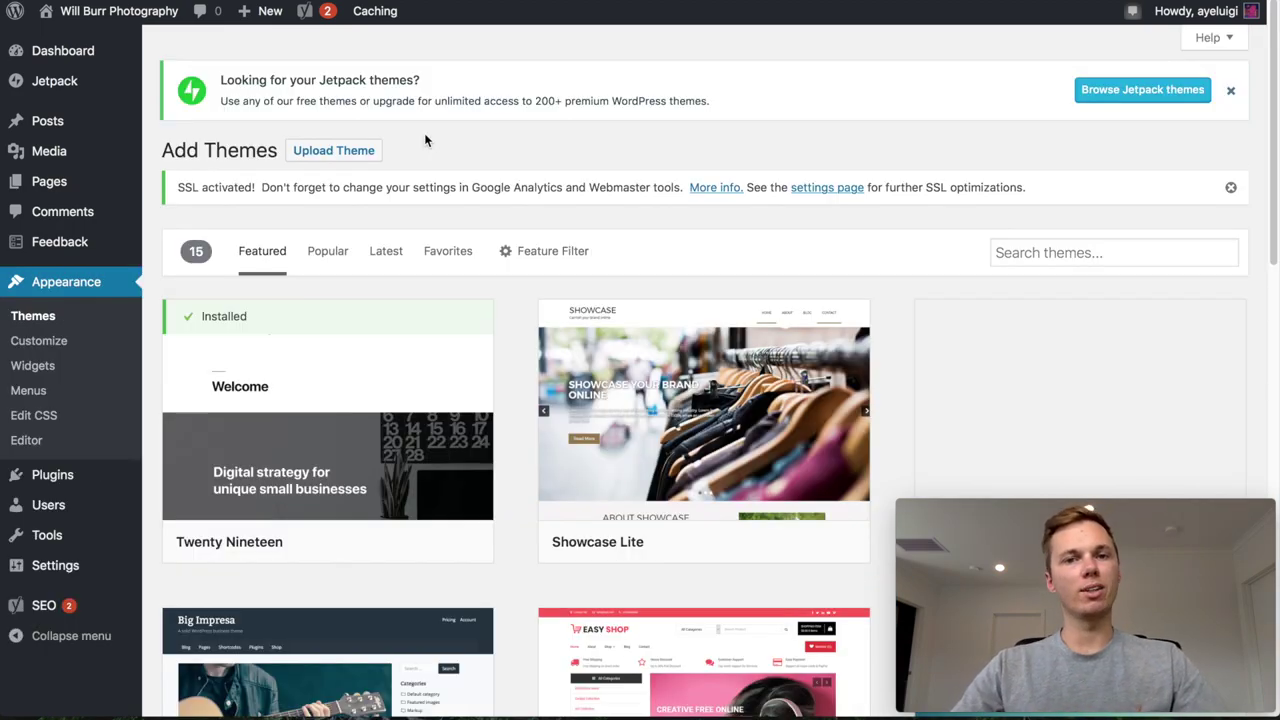
# Search the theme directory for 'photoframe'
pyautogui.scroll(-1, 440, 131)
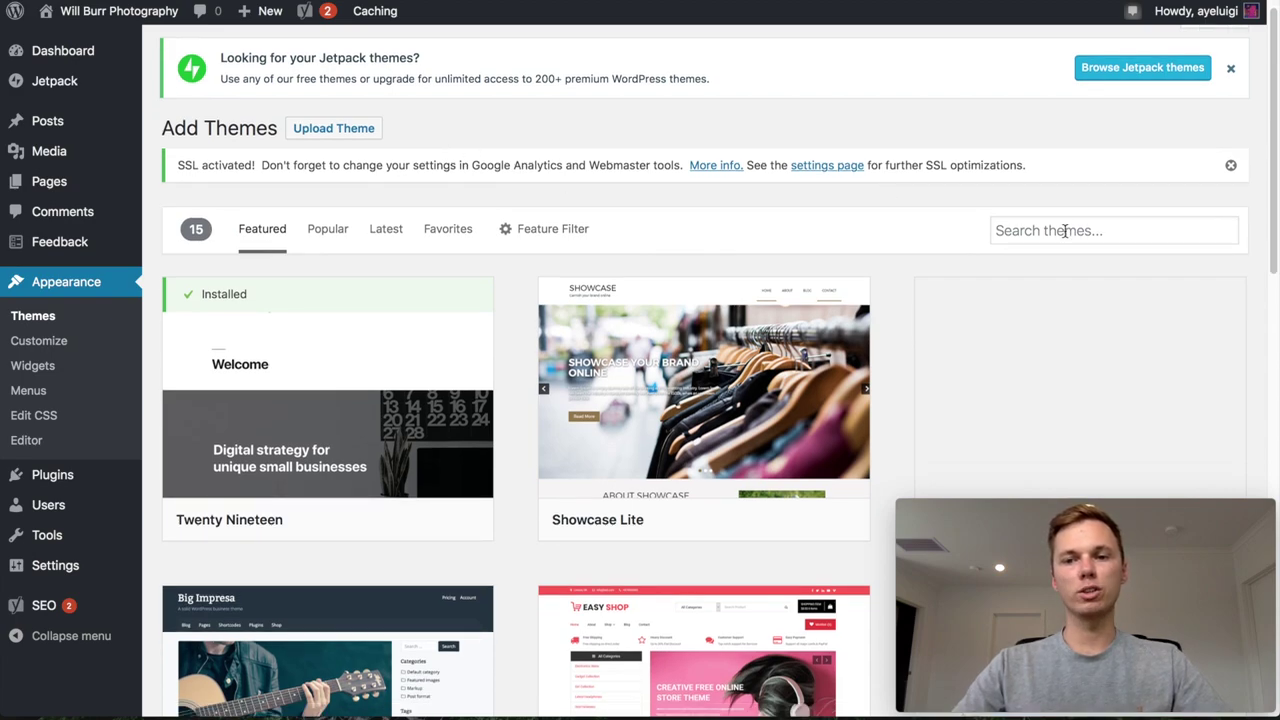
pyautogui.click(1065, 231)
pyautogui.write('photo frame')
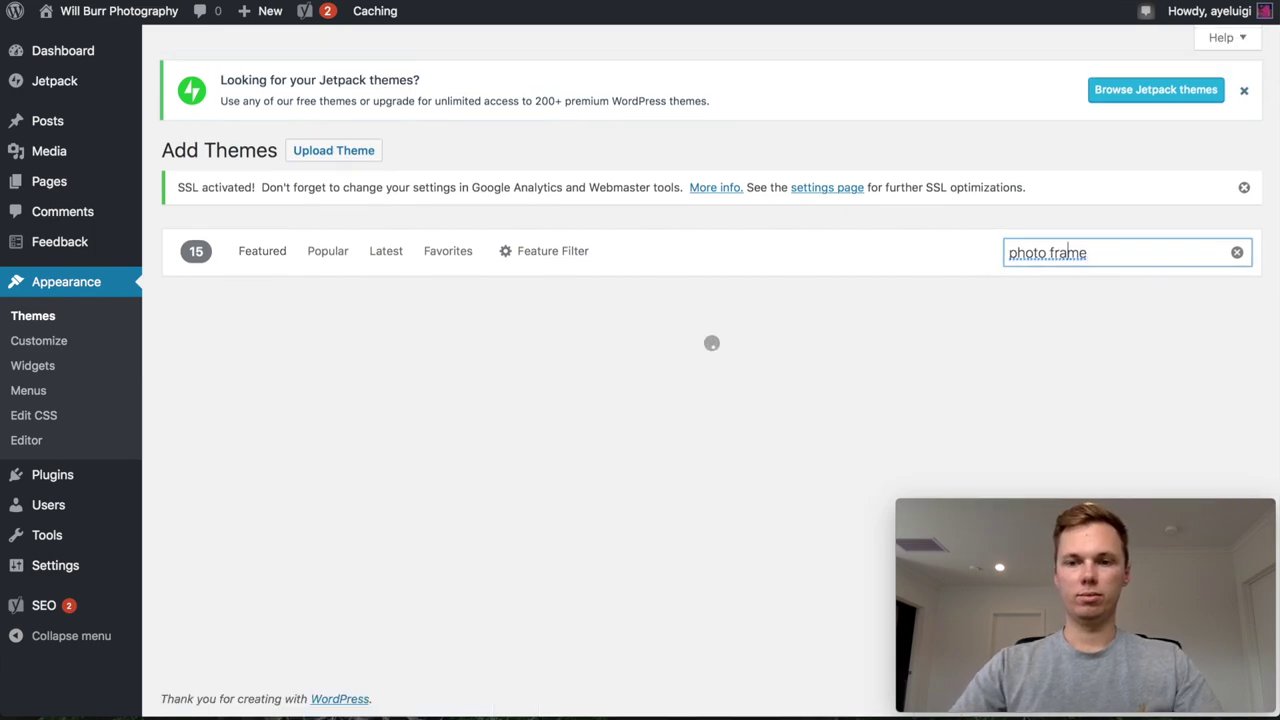
pyautogui.click(1049, 253)
pyautogui.press('BackSpace')
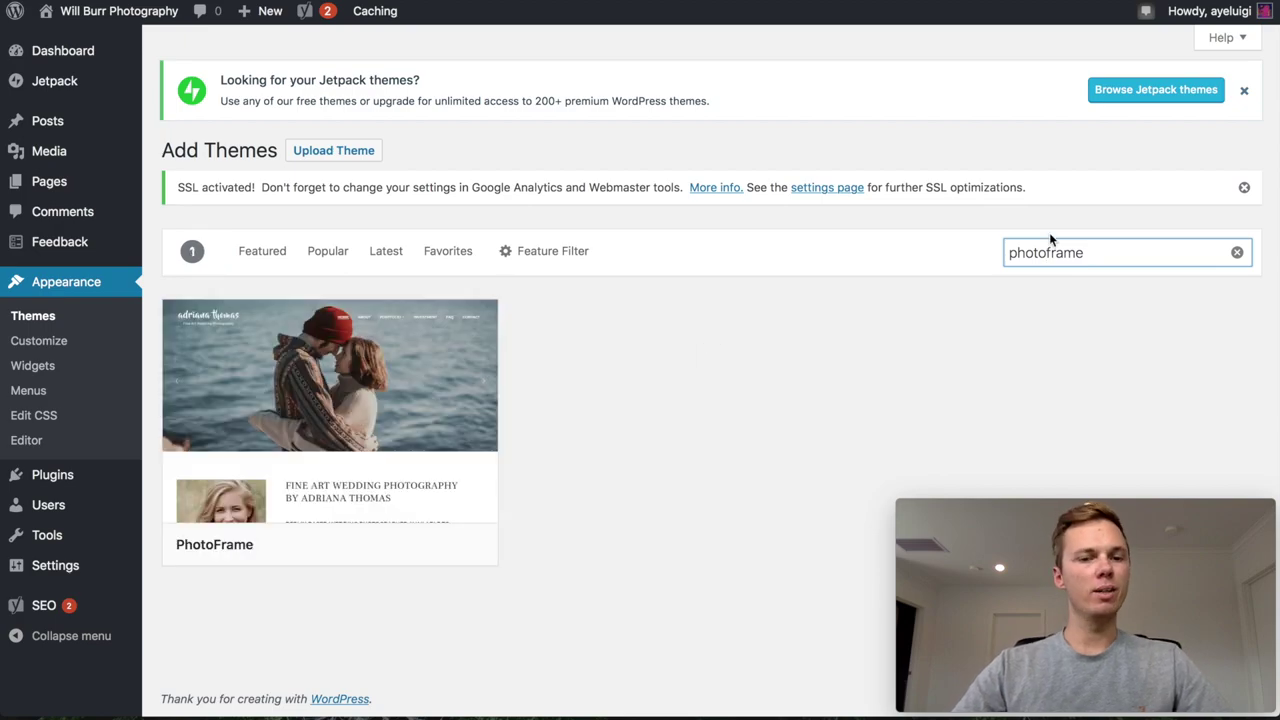
# Install and activate the PhotoFrame theme
pyautogui.moveTo(408, 414)
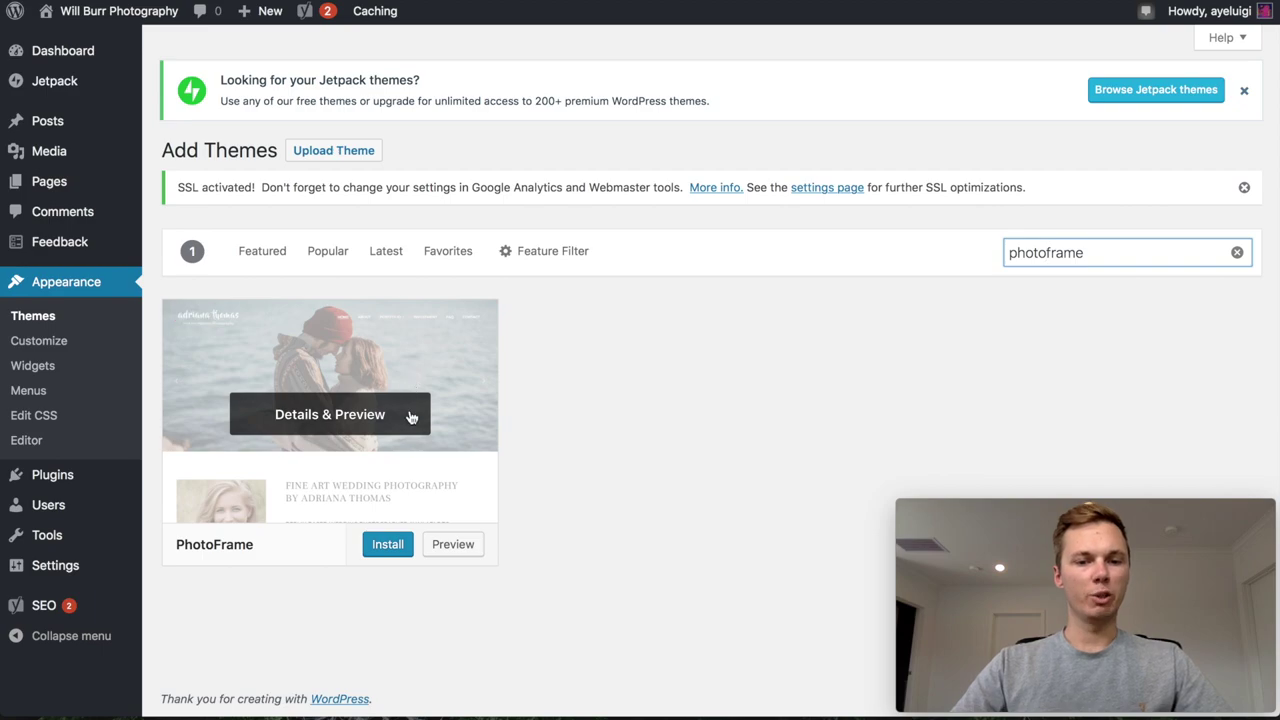
pyautogui.click(389, 553)
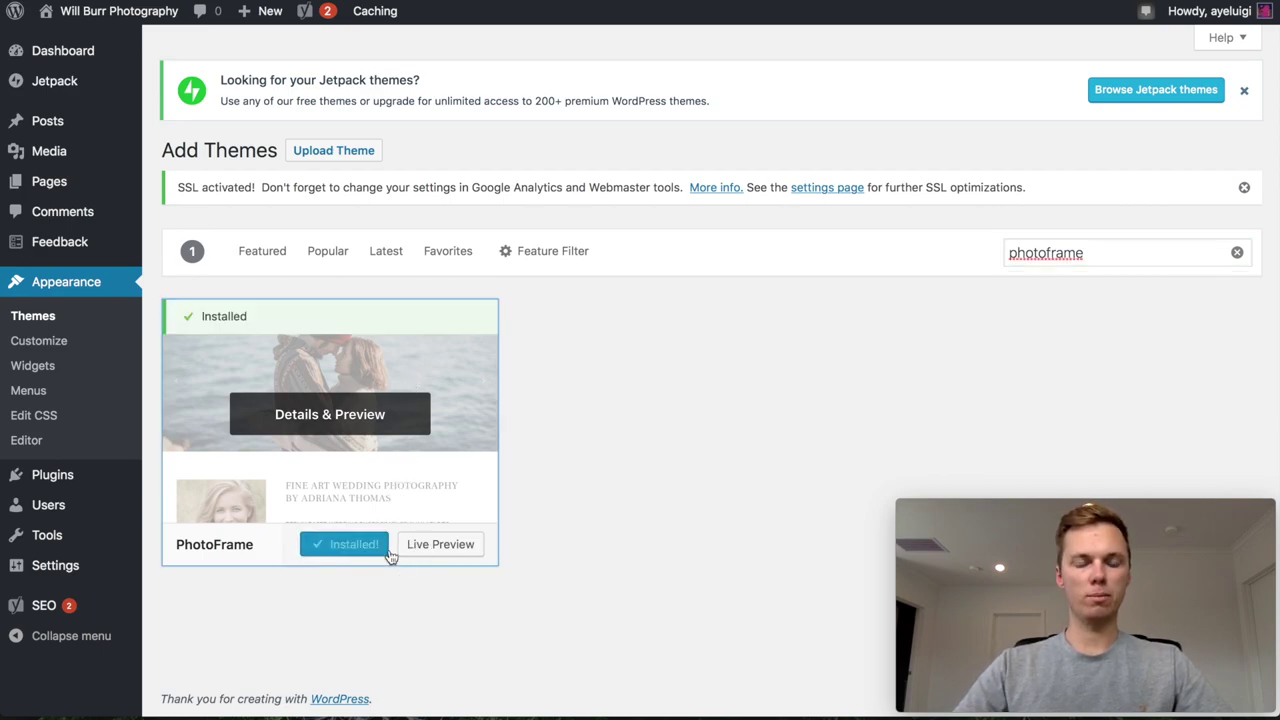
pyautogui.click(359, 552)
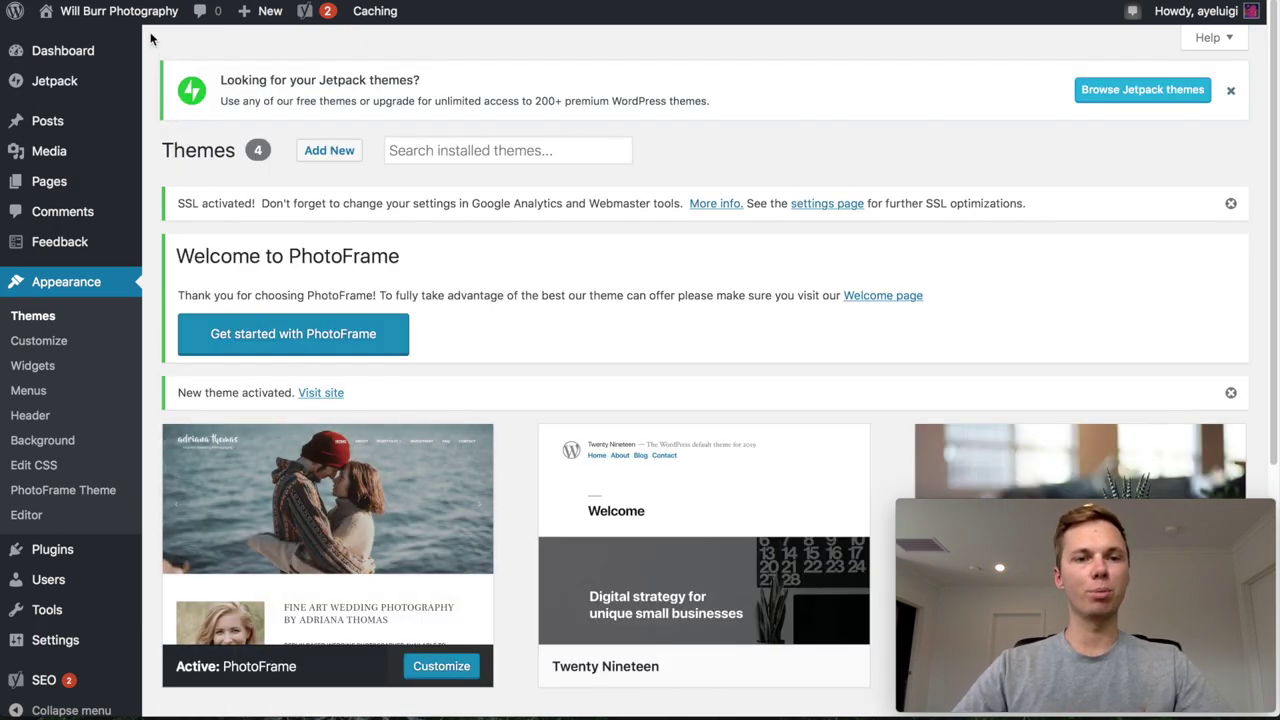
# View the live site in PhotoFrame, then return to the dashboard Welcome page via the WordPress logo
pyautogui.moveTo(120, 14)
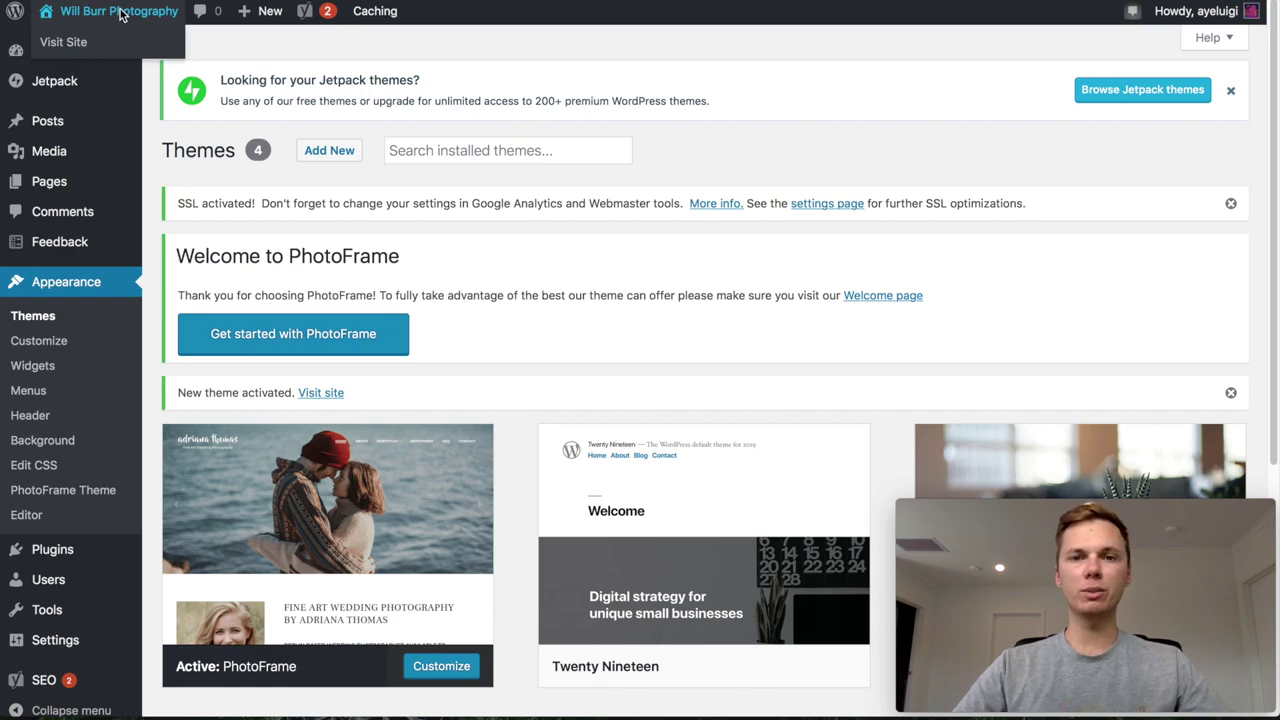
pyautogui.click(120, 14)
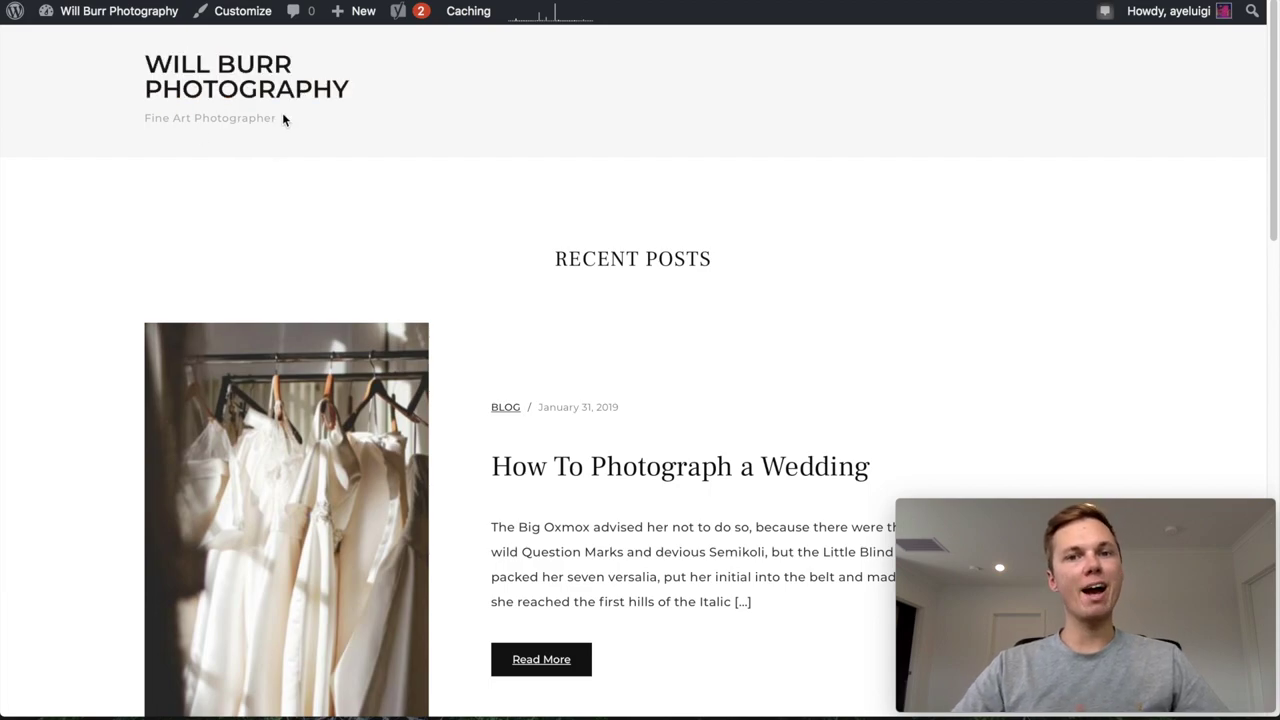
pyautogui.scroll(-3, 357, 200)
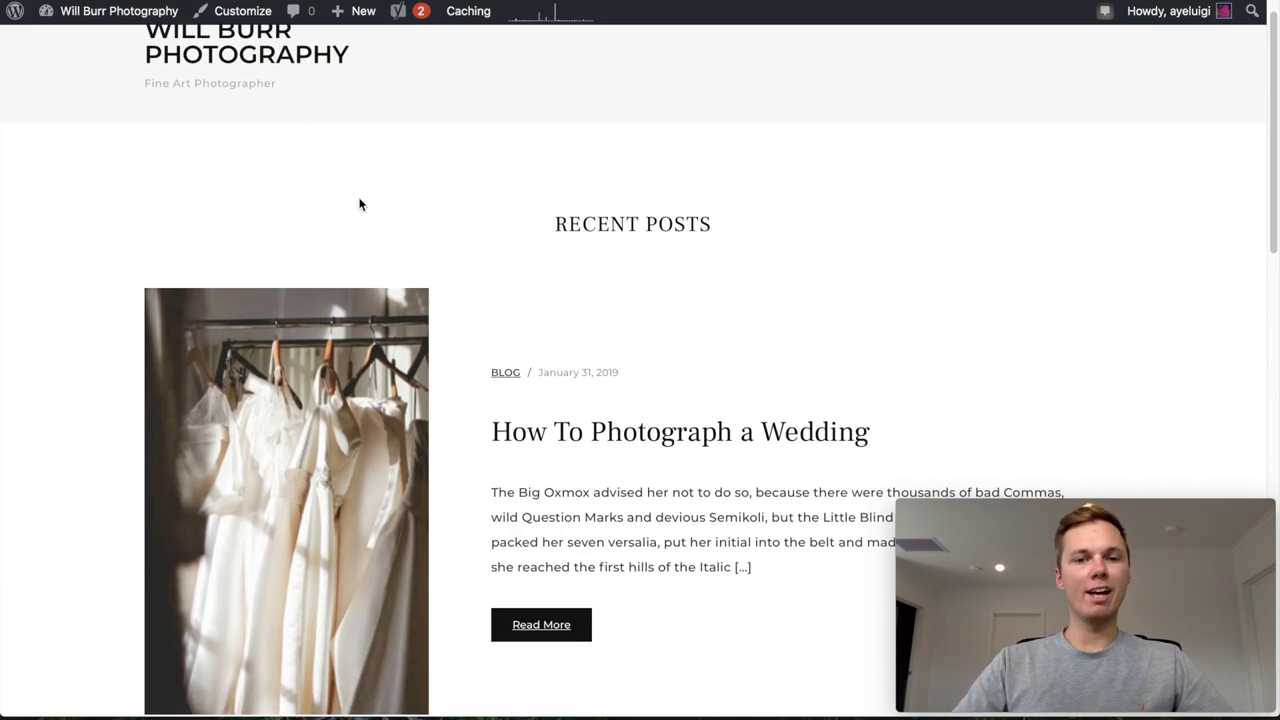
pyautogui.scroll(-15, 626, 320)
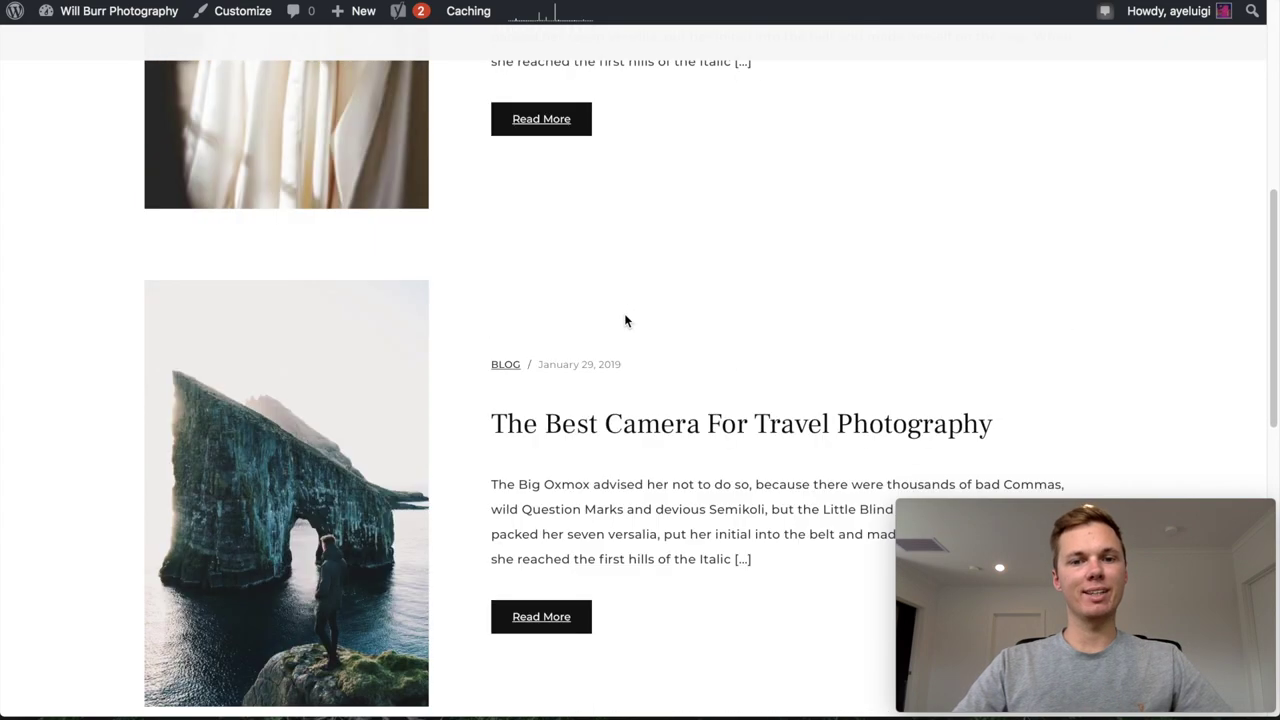
pyautogui.scroll(-5, 625, 317)
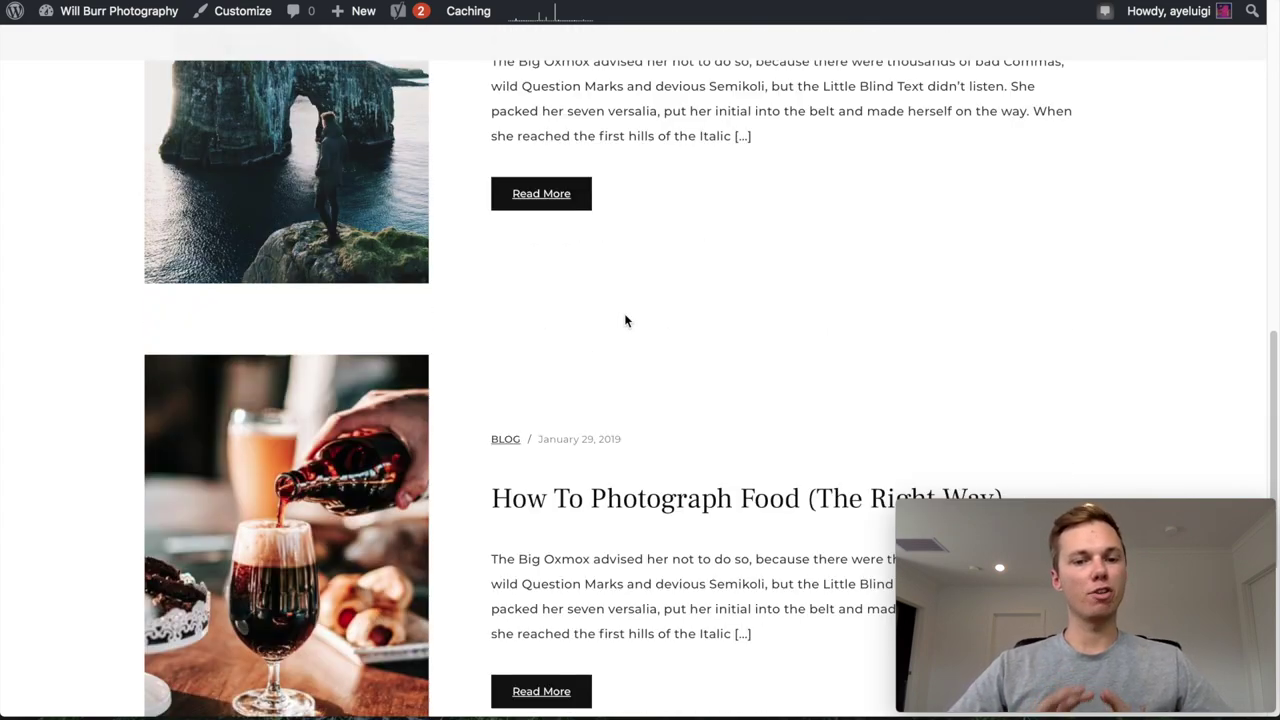
pyautogui.scroll(-2, 625, 320)
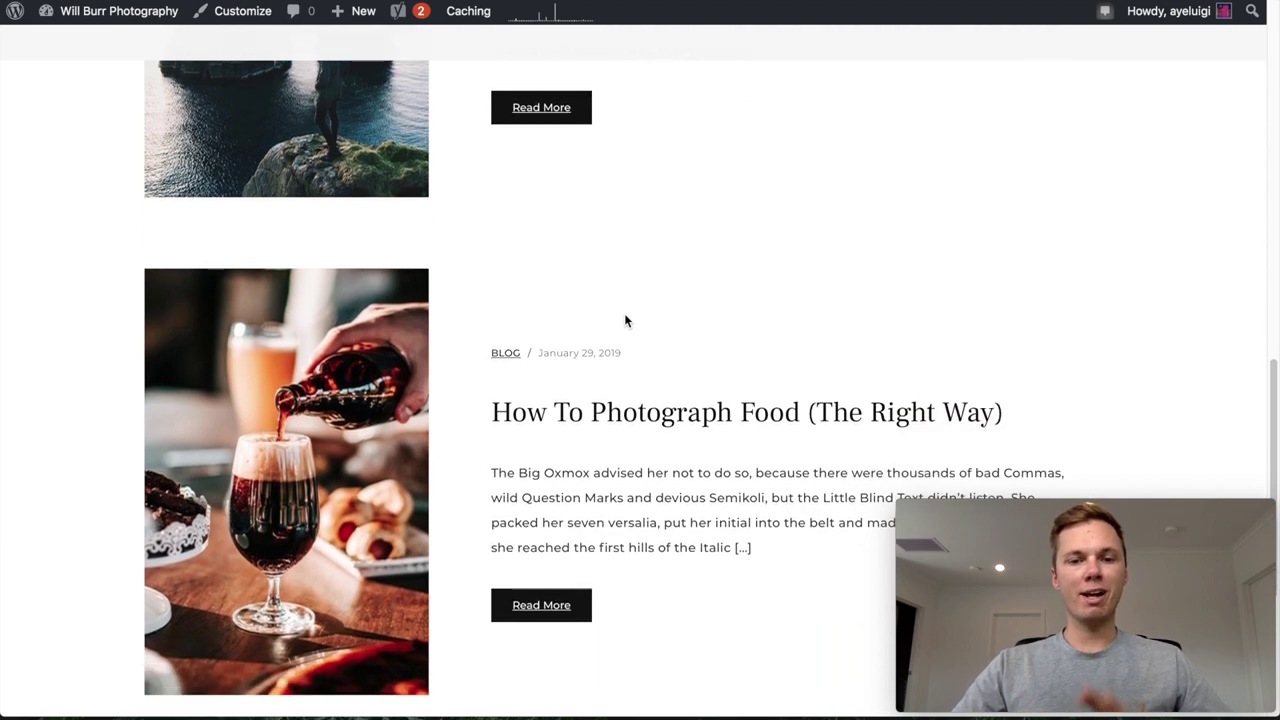
pyautogui.scroll(15, 625, 320)
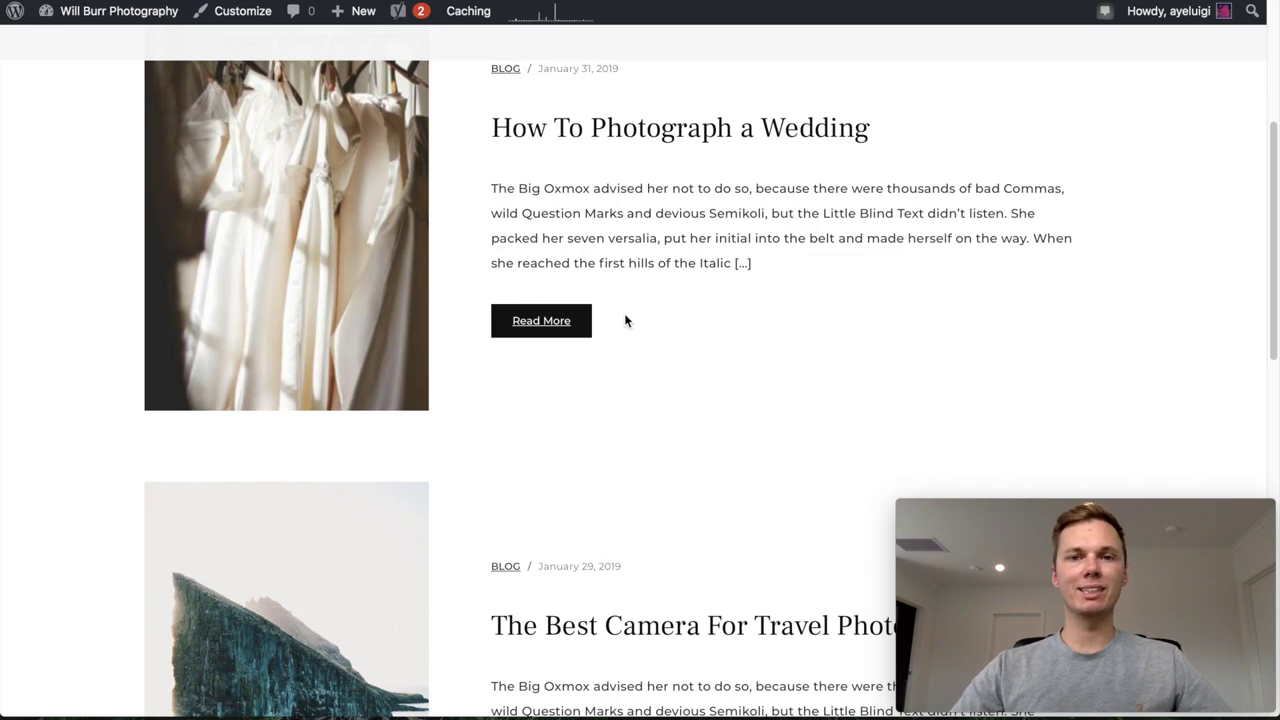
pyautogui.scroll(7, 625, 320)
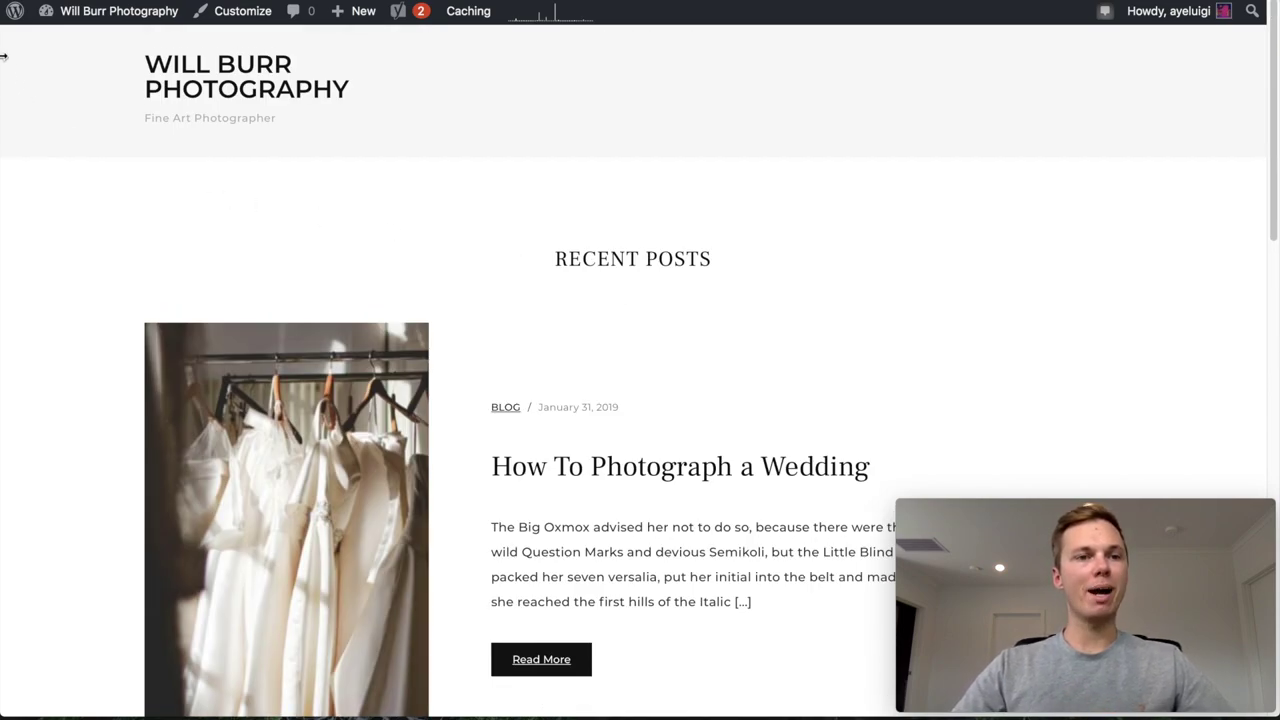
pyautogui.moveTo(16, 21)
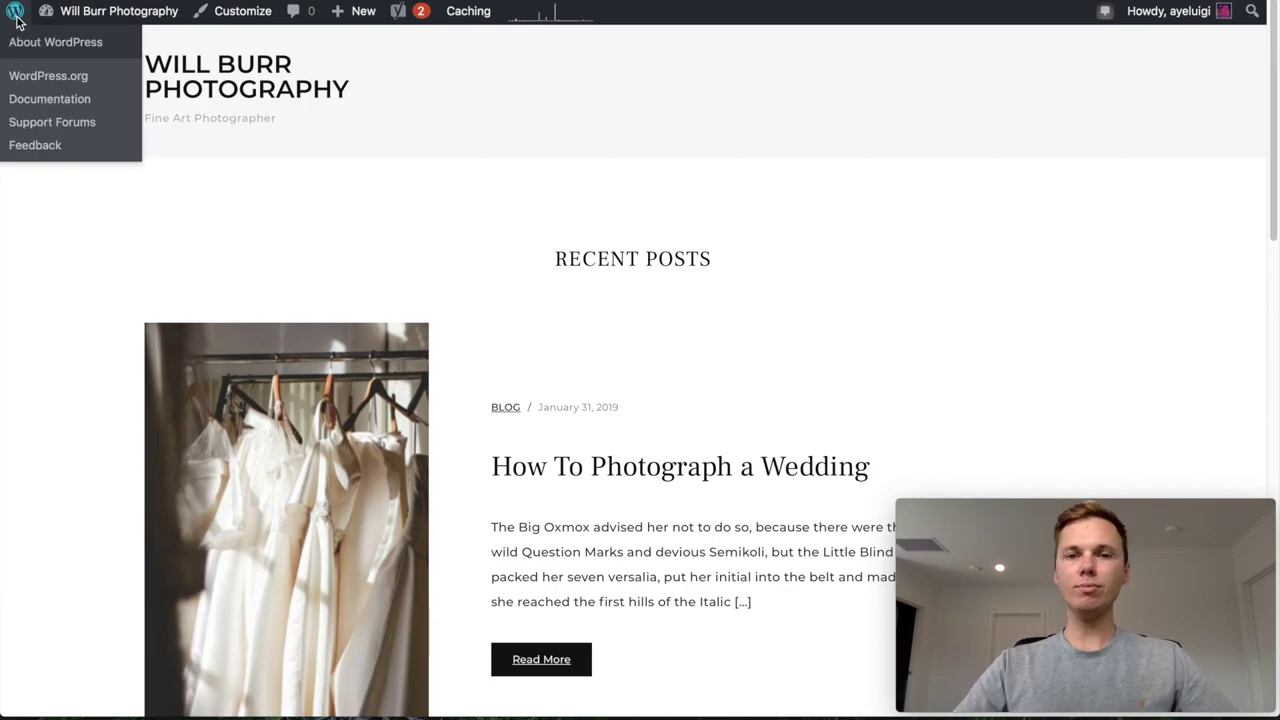
pyautogui.click(16, 21)
# Open Appearance > Customize, look at Site Identity, then go to the Header Media section
pyautogui.moveTo(76, 284)
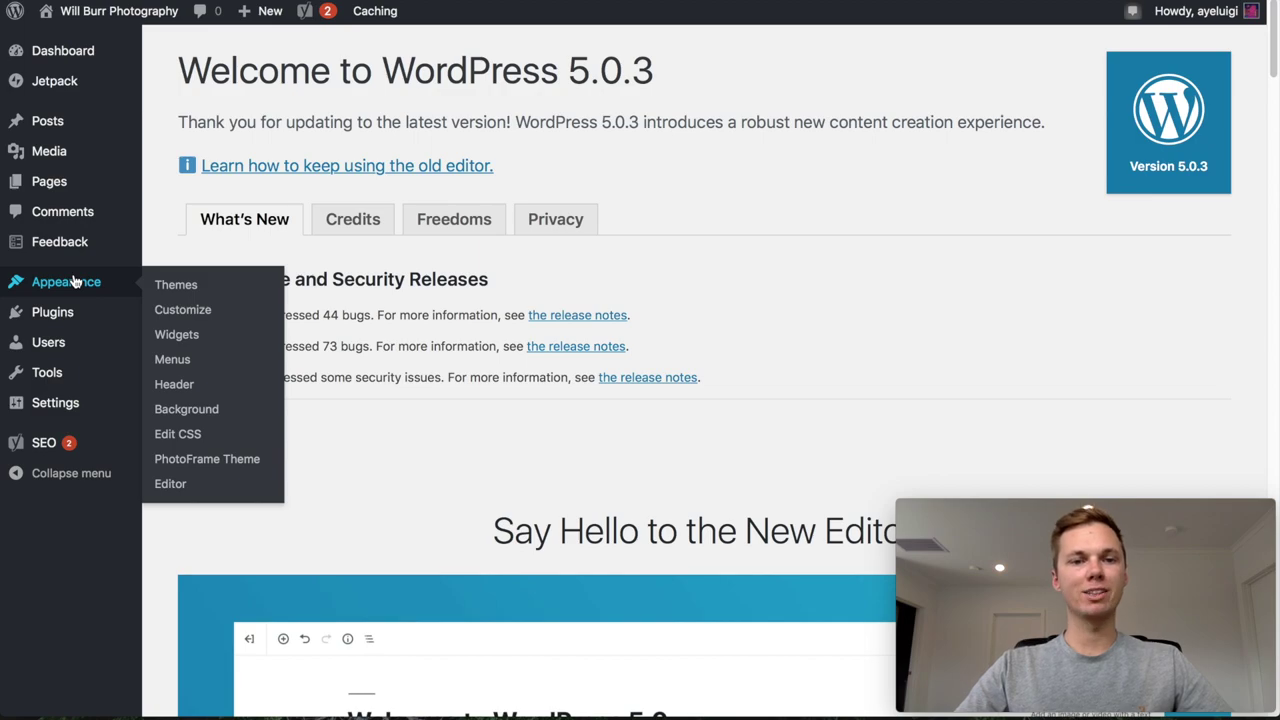
pyautogui.click(169, 312)
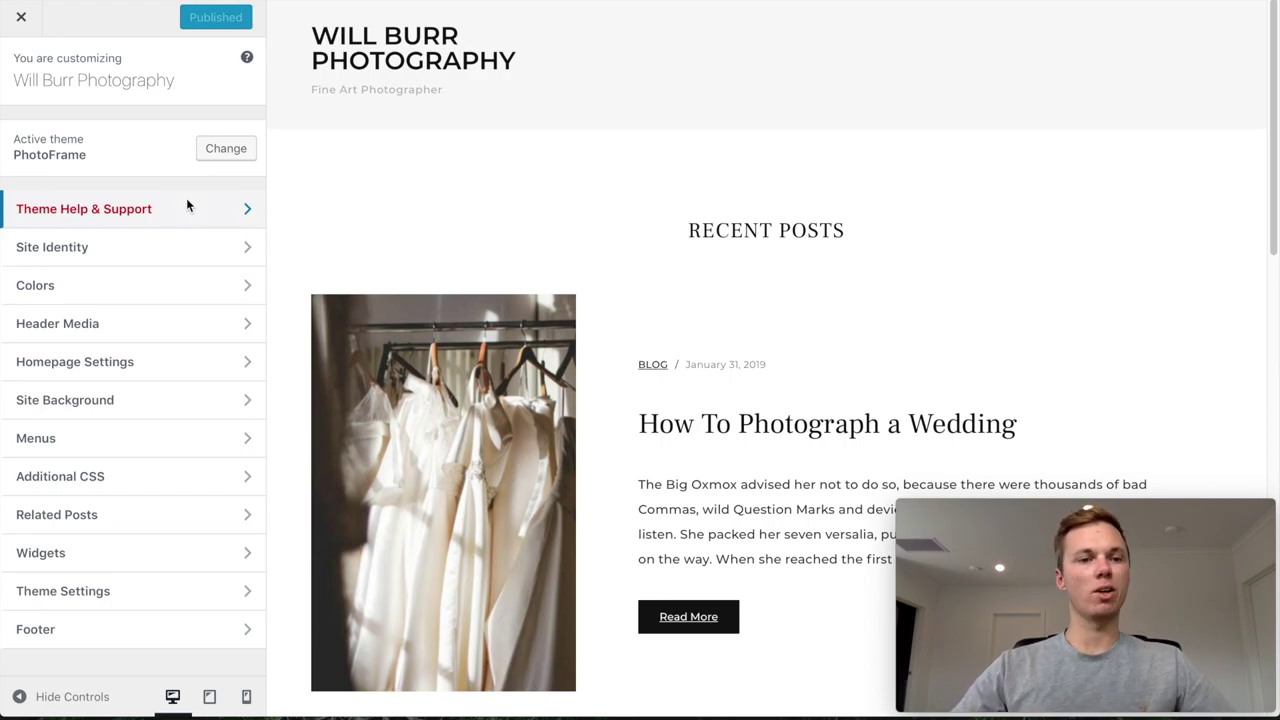
pyautogui.click(178, 248)
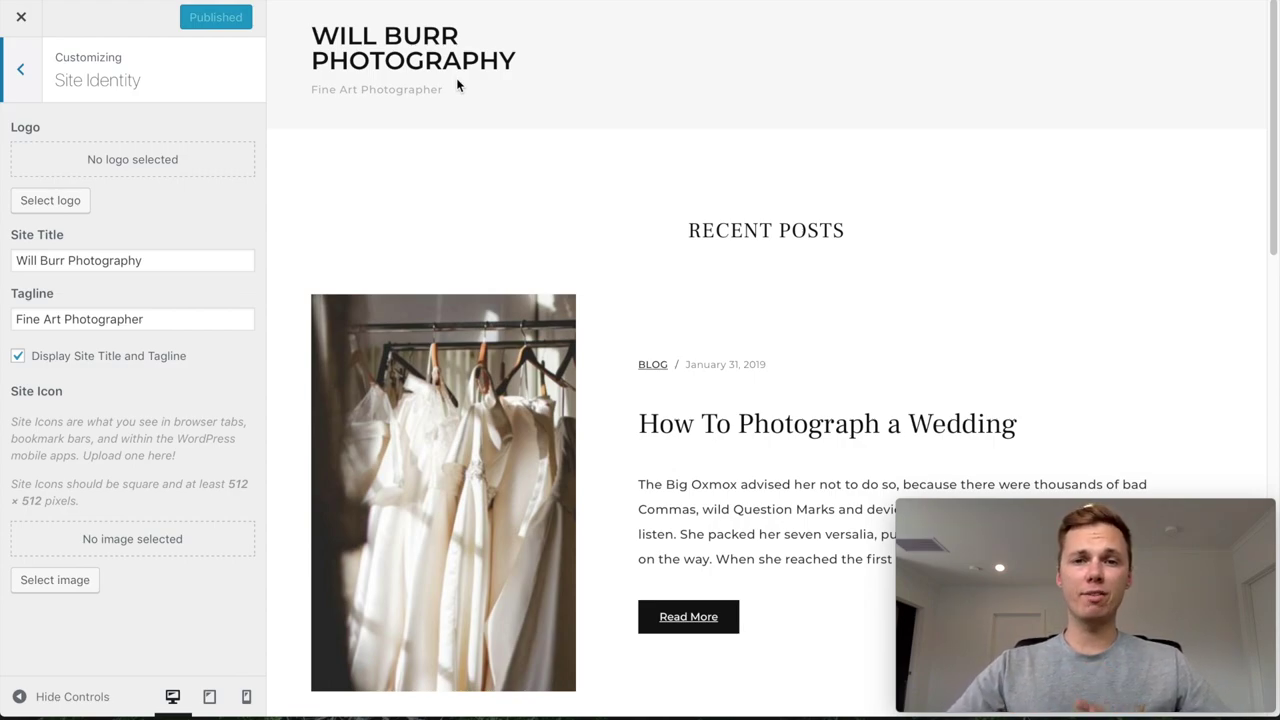
pyautogui.click(23, 73)
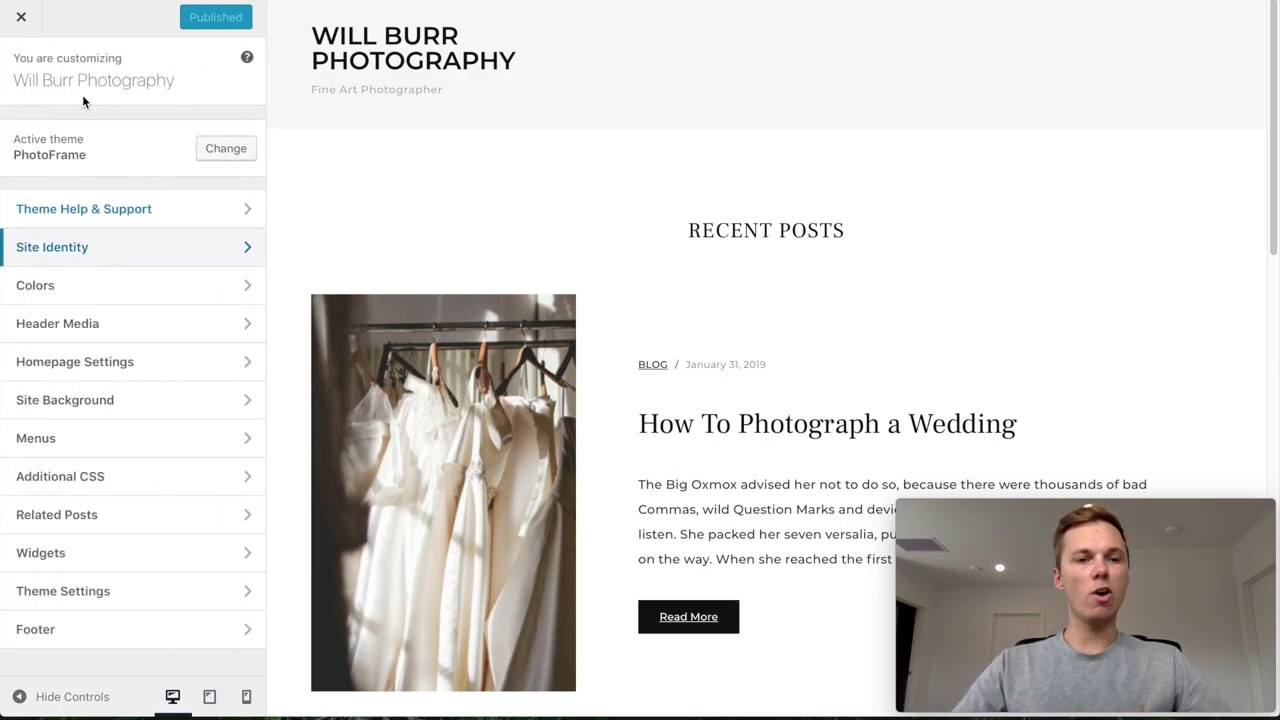
pyautogui.click(143, 323)
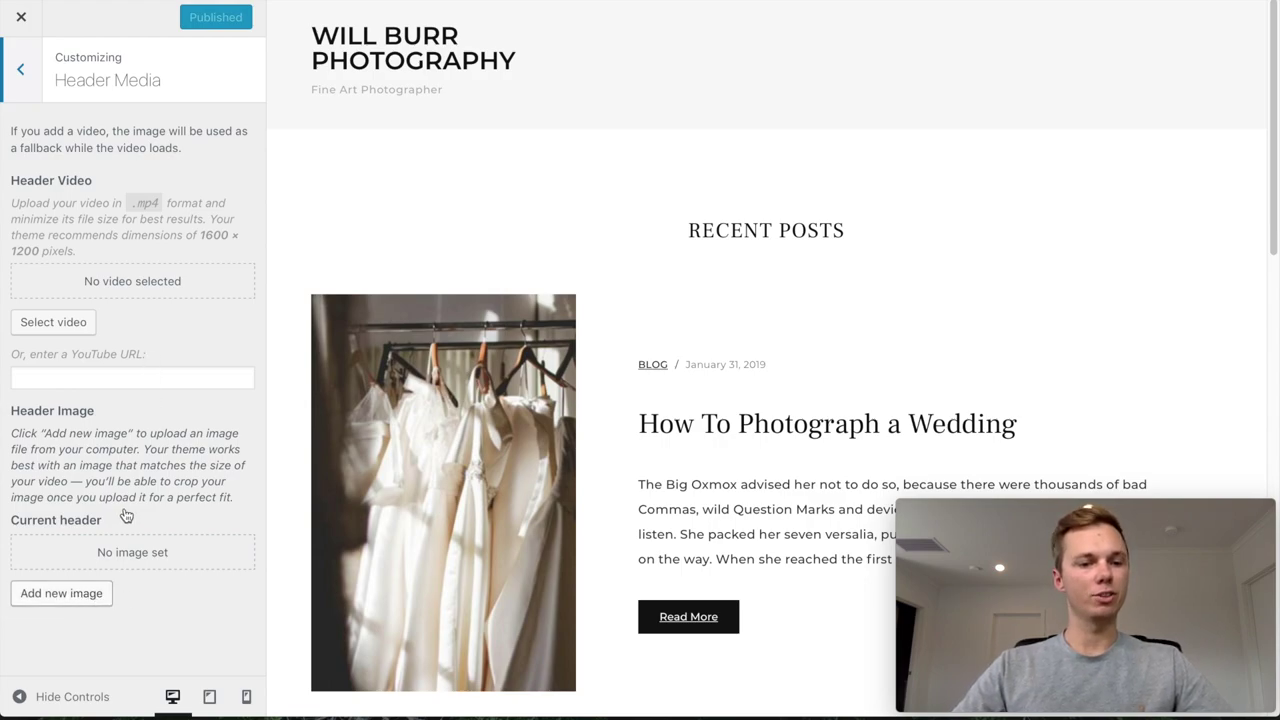
# Add the jungle swing photo from the Media Library, crop it, and set it as the header image
pyautogui.click(58, 601)
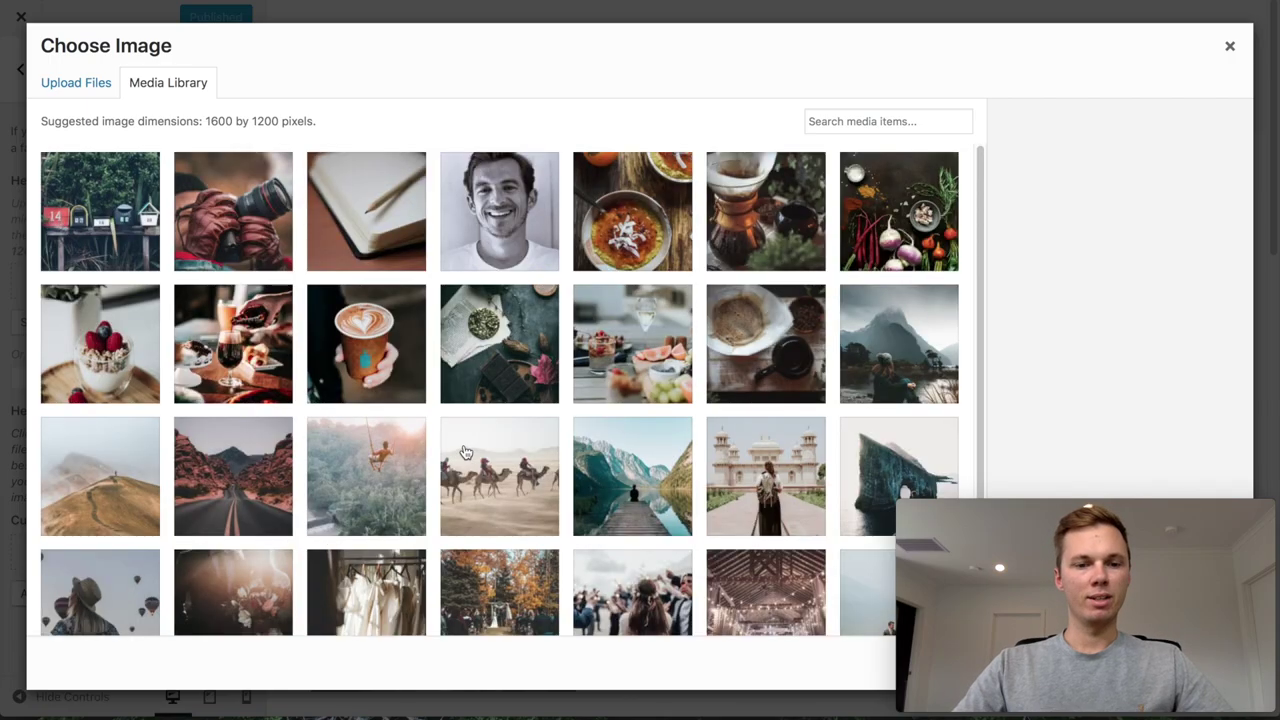
pyautogui.click(395, 453)
pyautogui.moveTo(1026, 508); pyautogui.dragTo(115, 514)
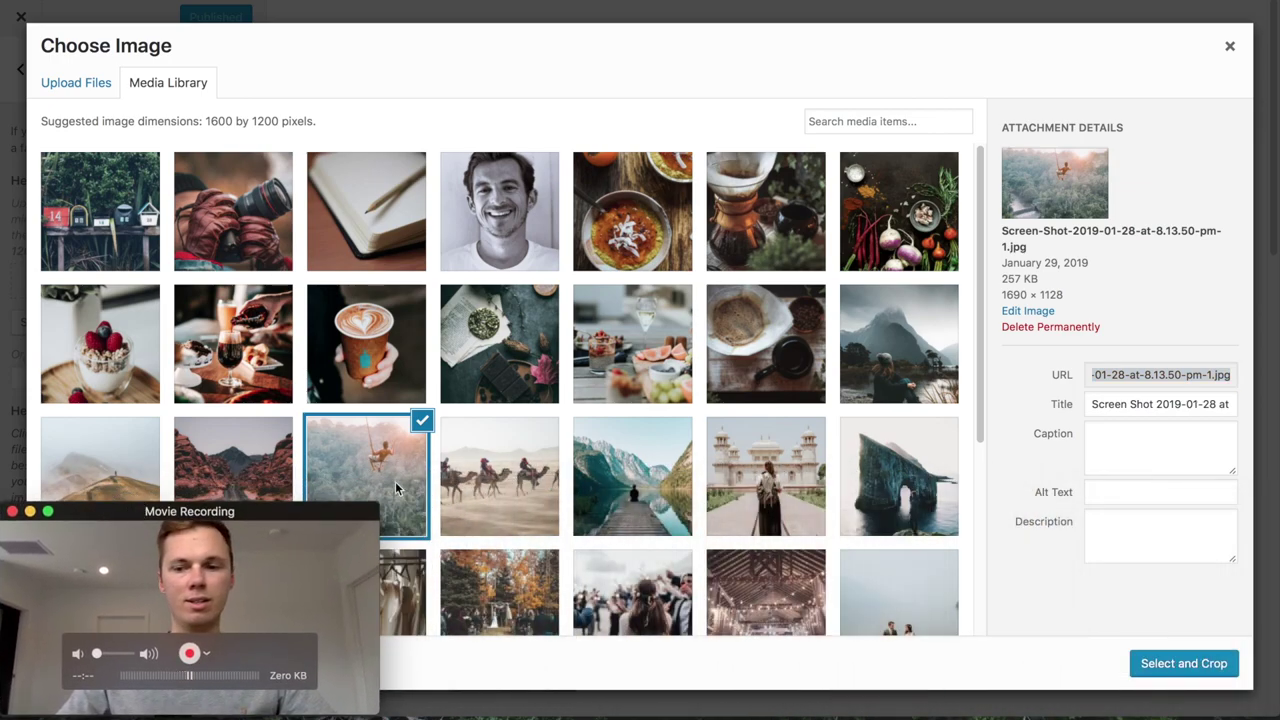
pyautogui.click(1186, 663)
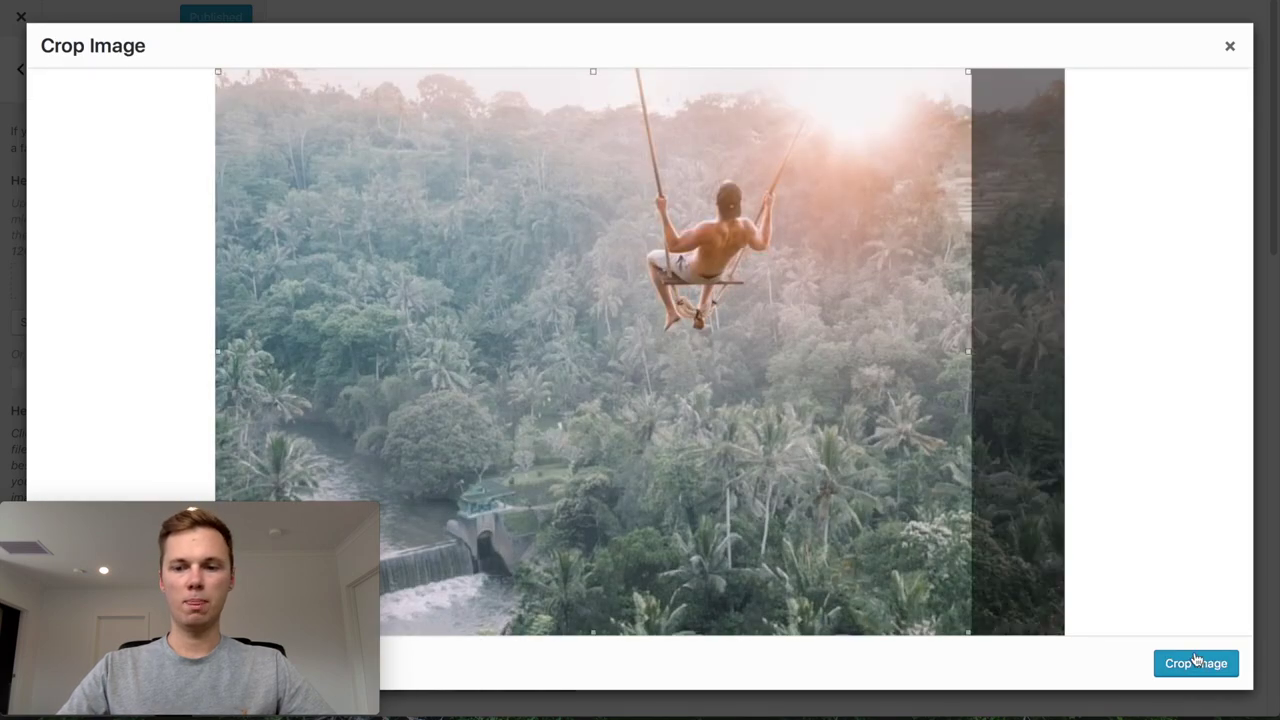
pyautogui.moveTo(741, 309)
pyautogui.mouseDown()
pyautogui.moveTo(837, 309)
pyautogui.moveTo(729, 315)
pyautogui.mouseUp()
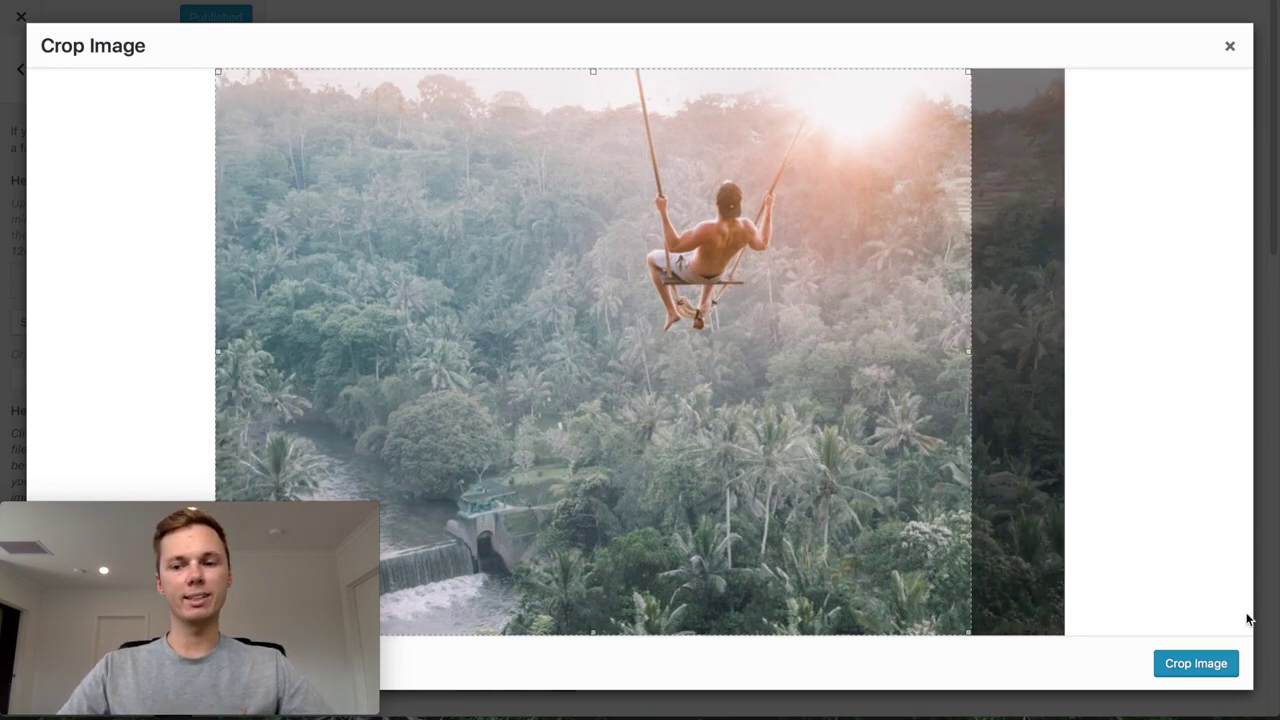
pyautogui.click(1196, 663)
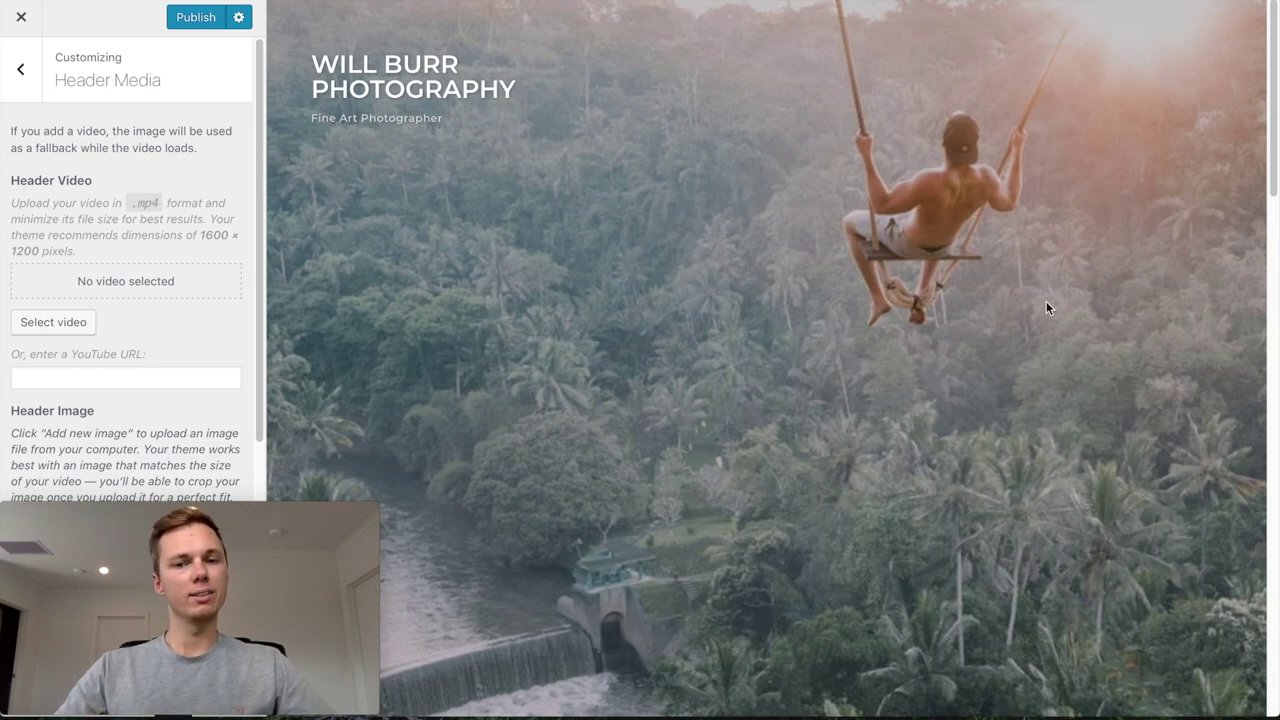
pyautogui.scroll(-10, 1046, 305)
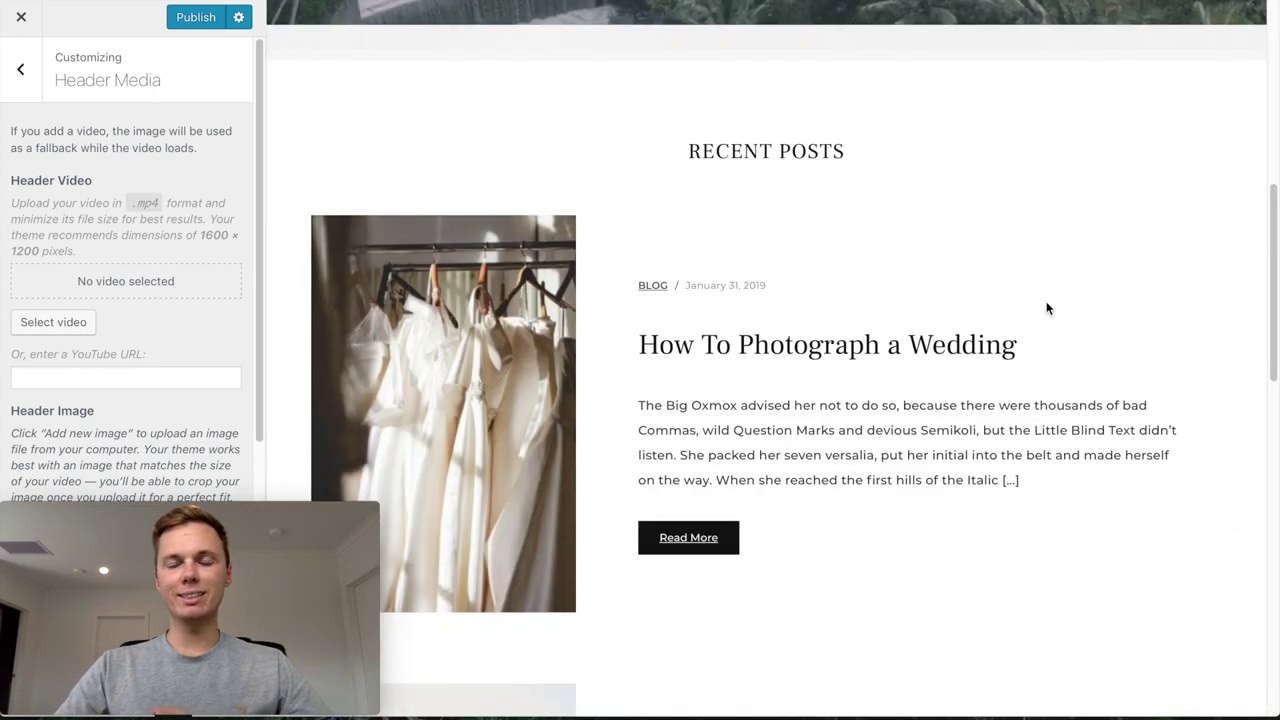
pyautogui.scroll(-3, 1047, 308)
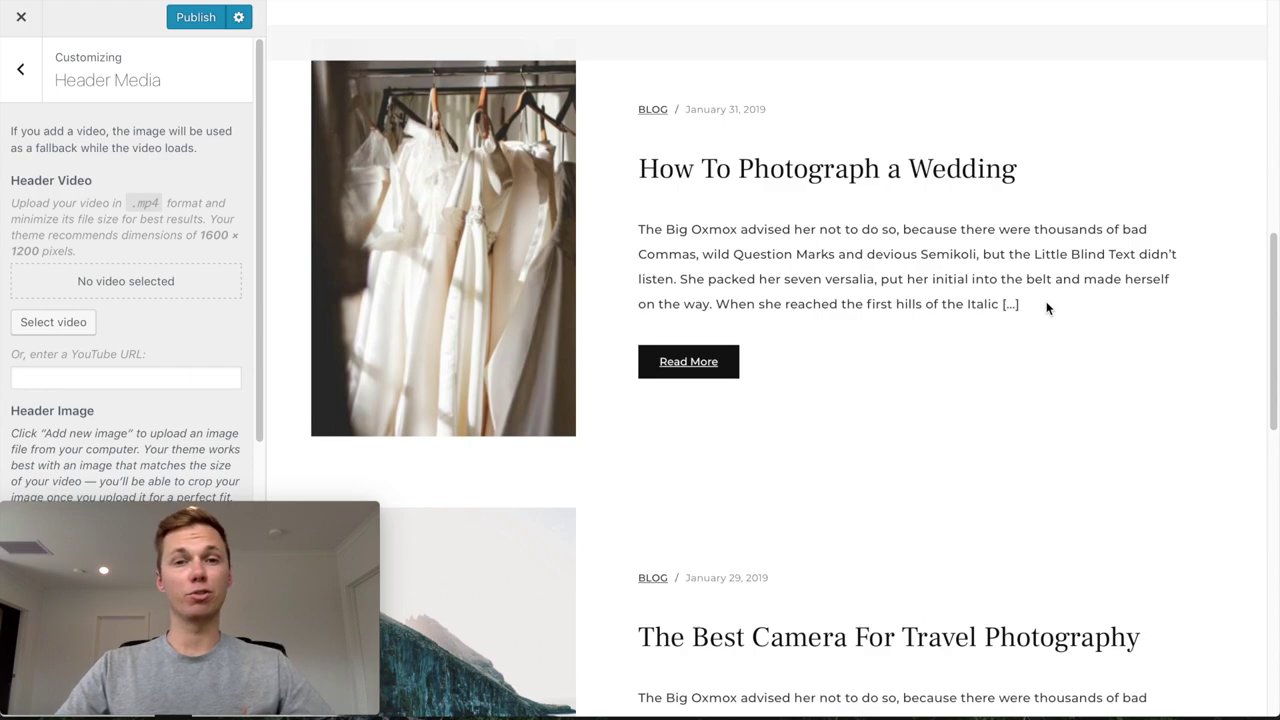
pyautogui.scroll(15, 1046, 305)
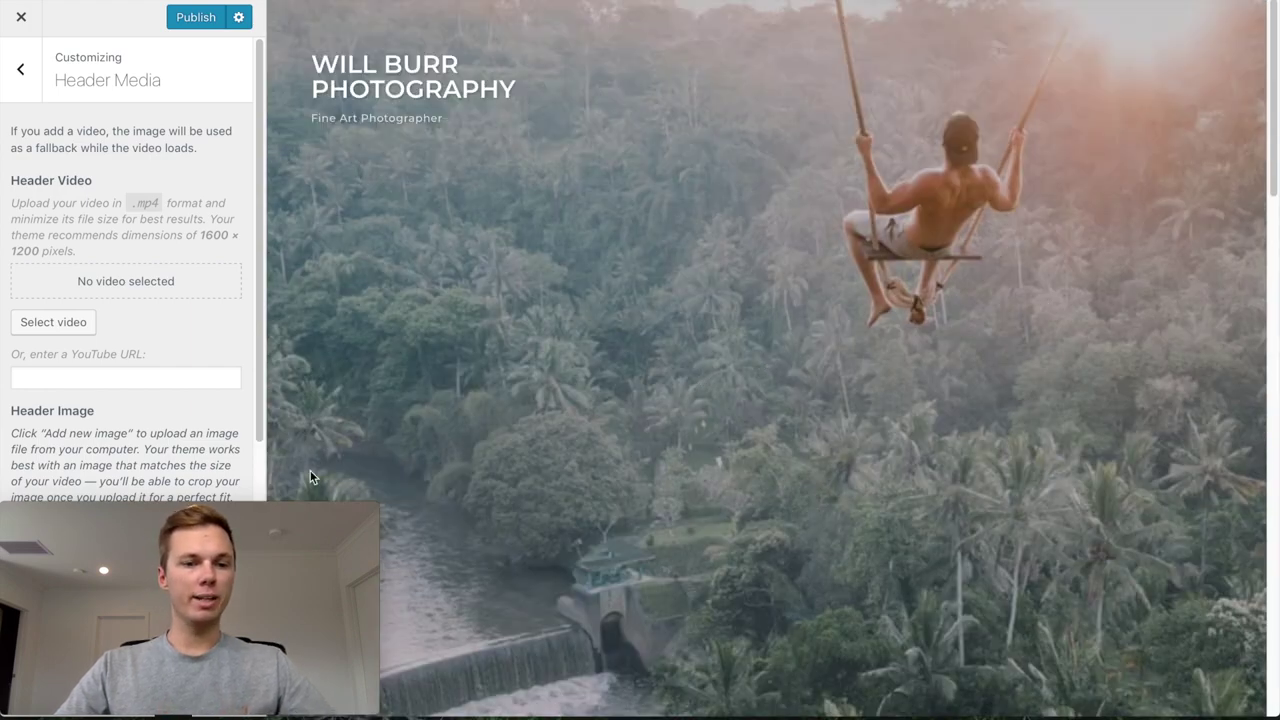
pyautogui.moveTo(256, 137); pyautogui.dragTo(255, 330)
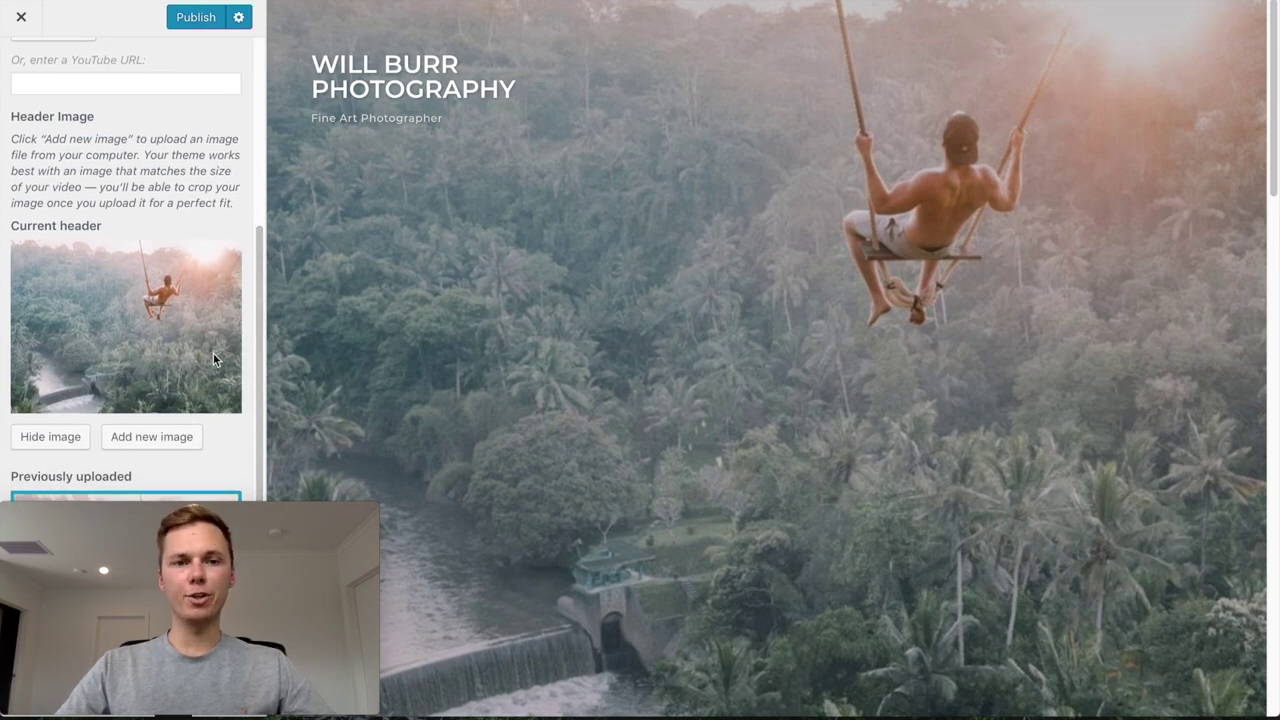
# Add the lakeside dock photo as another header image, cropped slightly right, and advance the slideshow
pyautogui.click(143, 443)
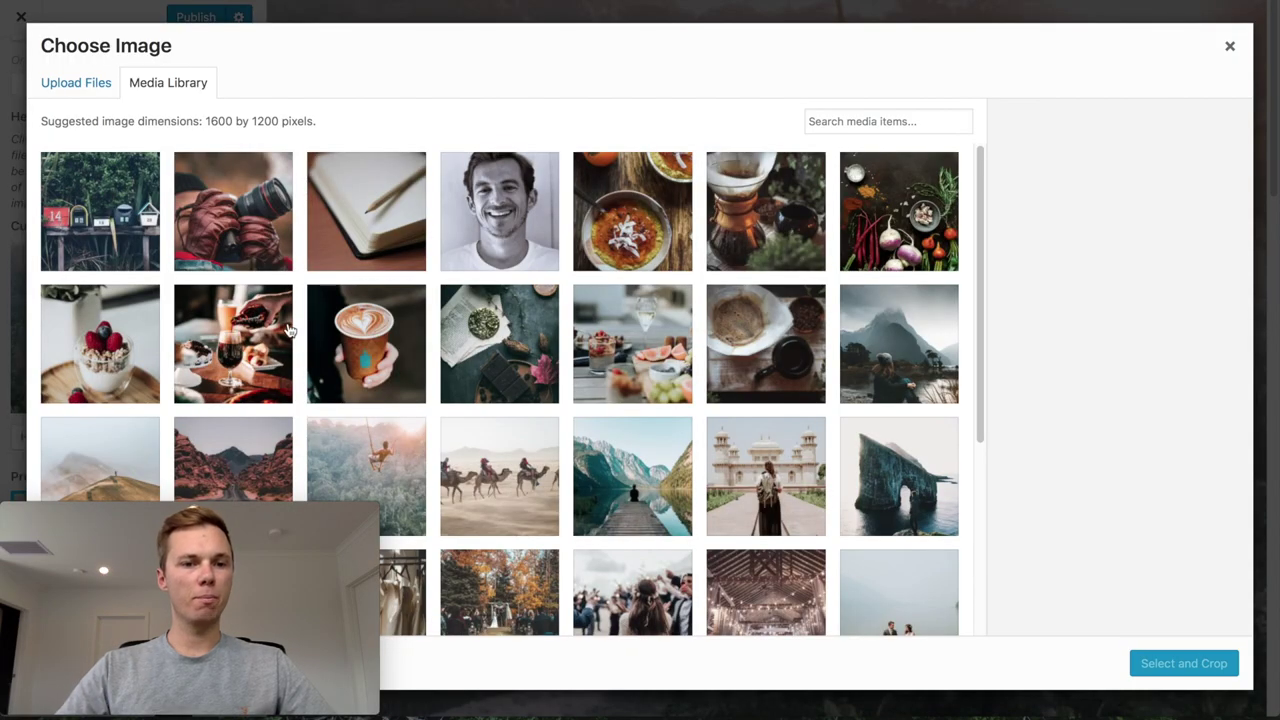
pyautogui.scroll(-3, 293, 329)
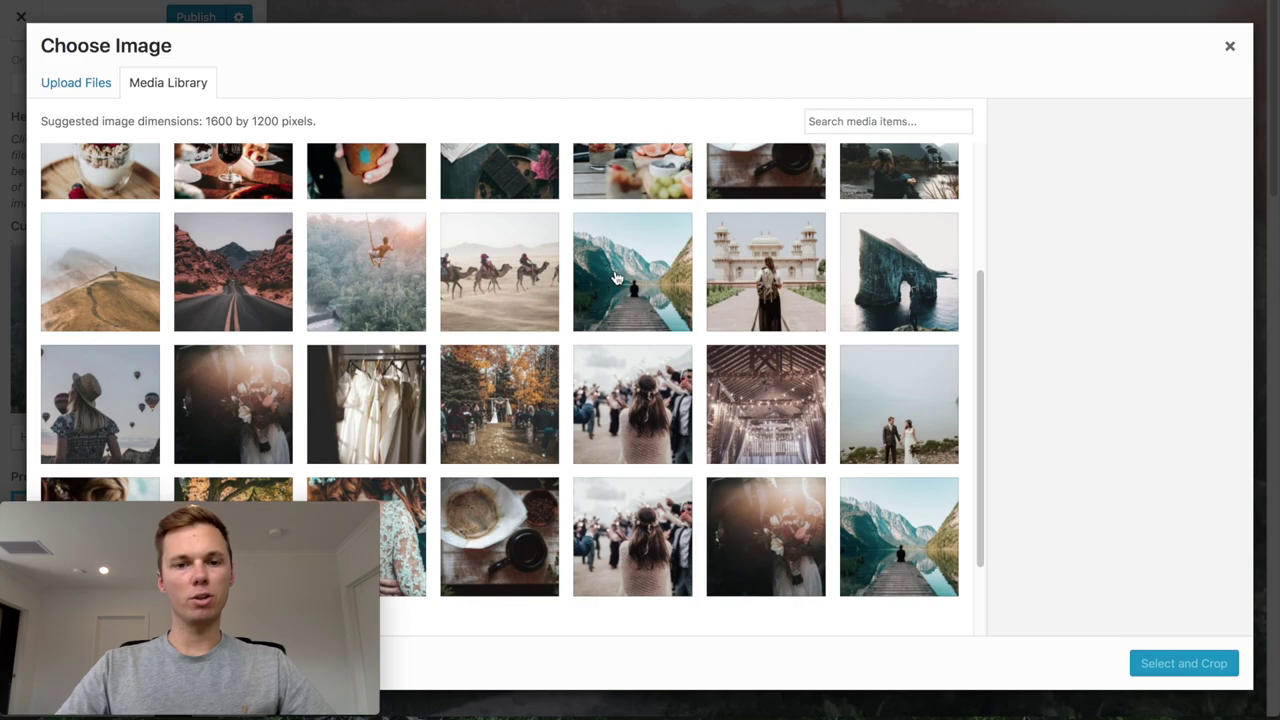
pyautogui.click(612, 278)
pyautogui.click(1180, 665)
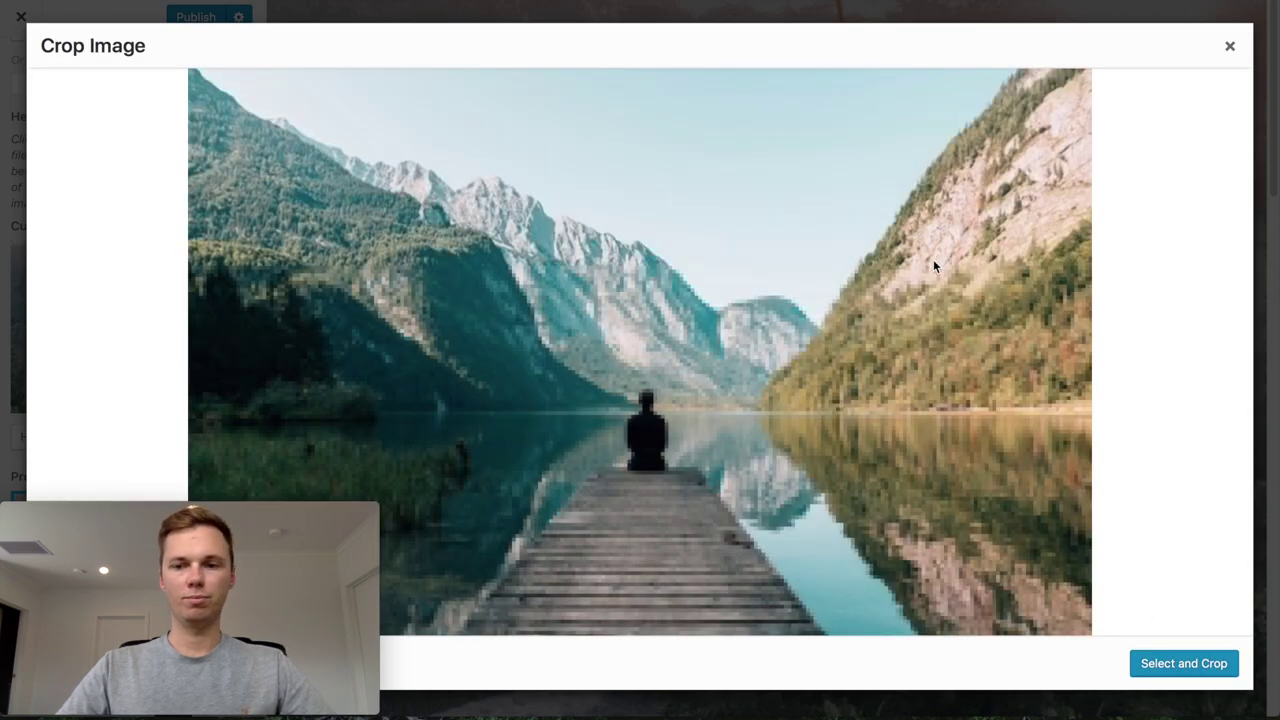
pyautogui.moveTo(474, 123); pyautogui.dragTo(548, 216)
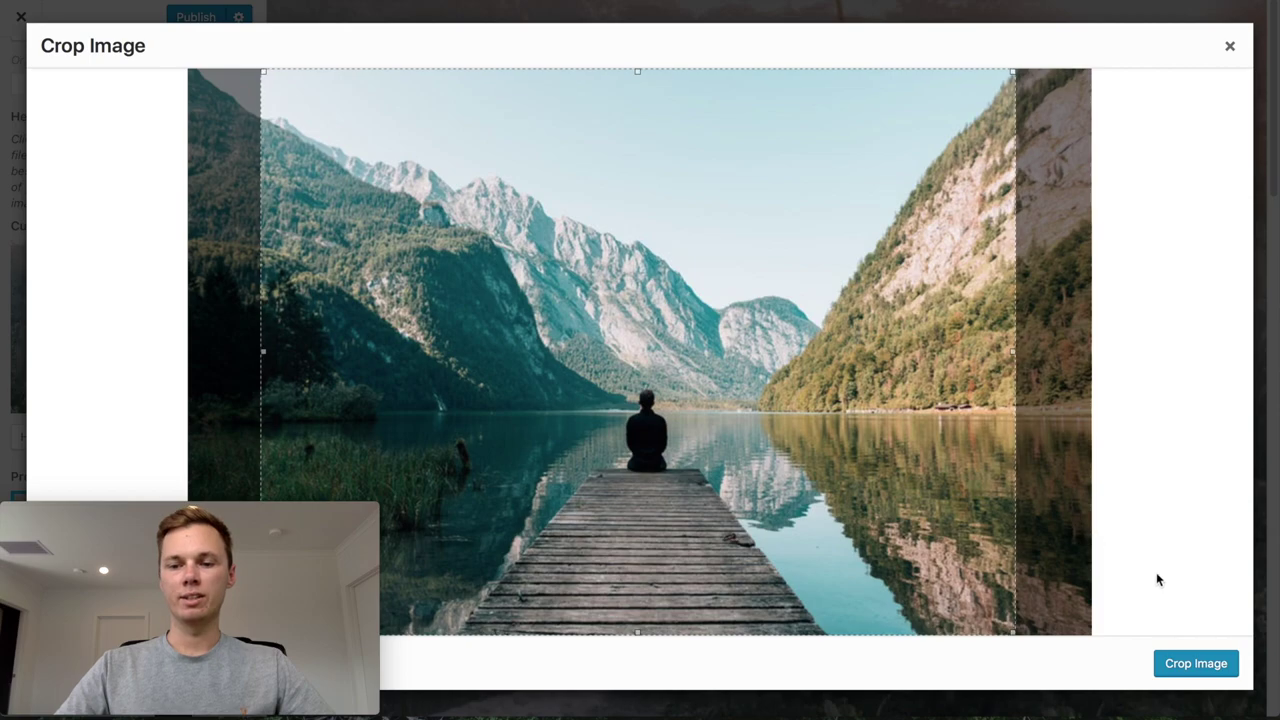
pyautogui.click(1196, 664)
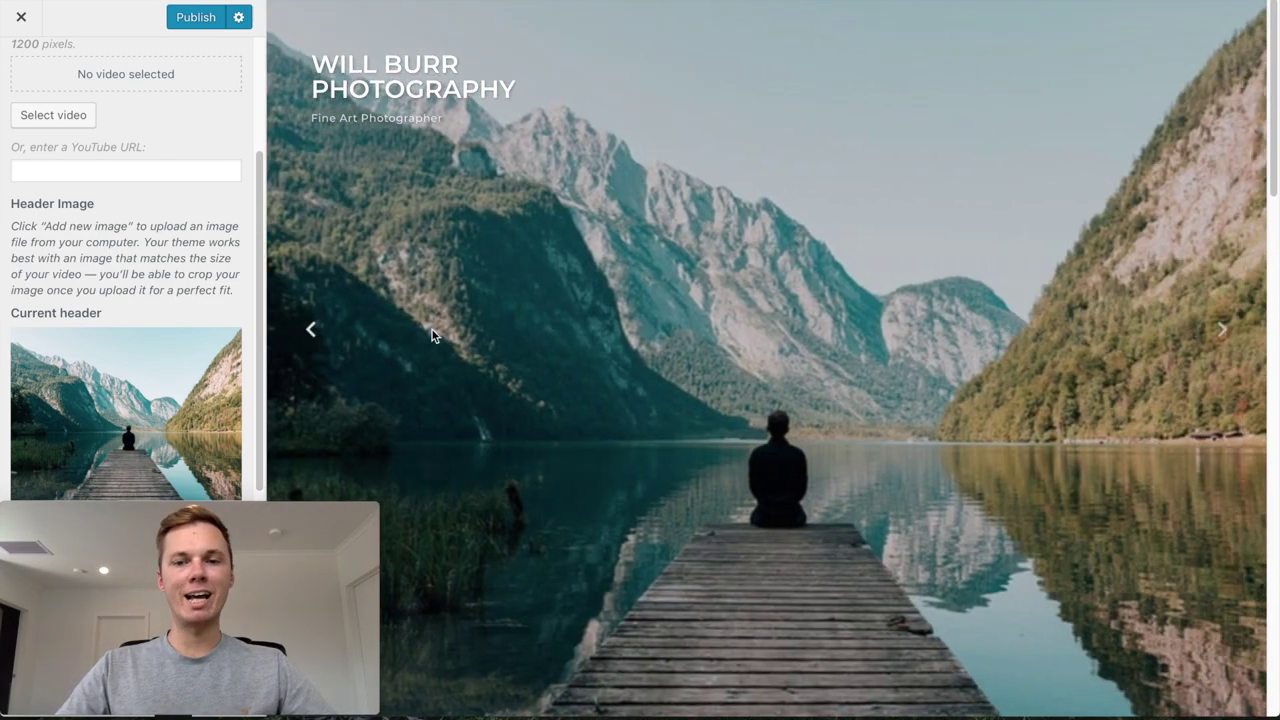
pyautogui.click(1222, 332)
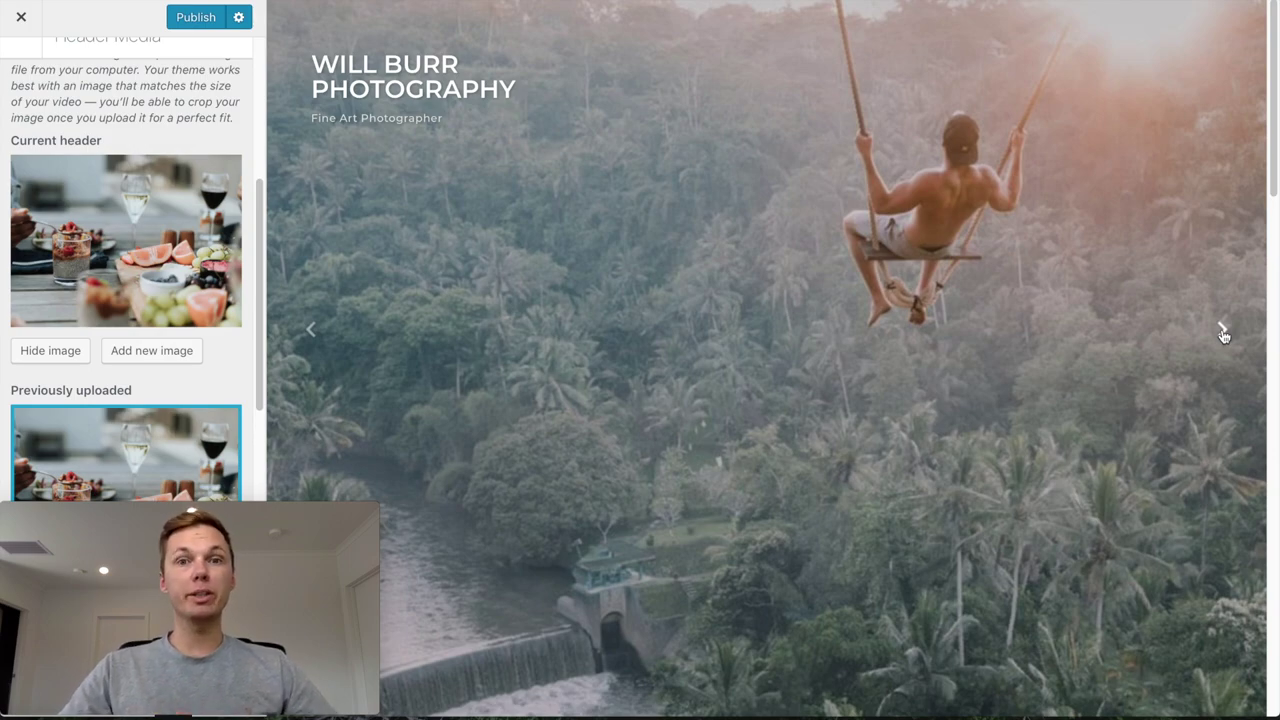
# Step through the header slideshow photos until it cycles back to the swing photo
pyautogui.click(1222, 333)
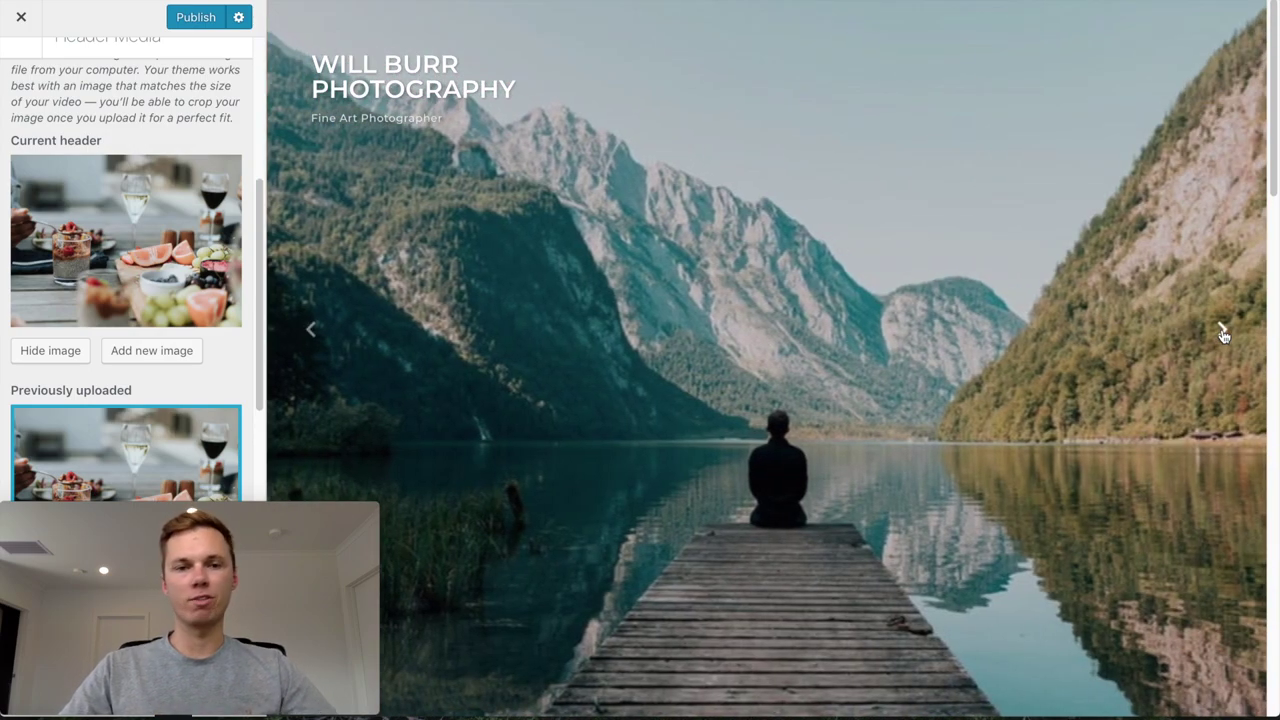
pyautogui.click(1222, 333)
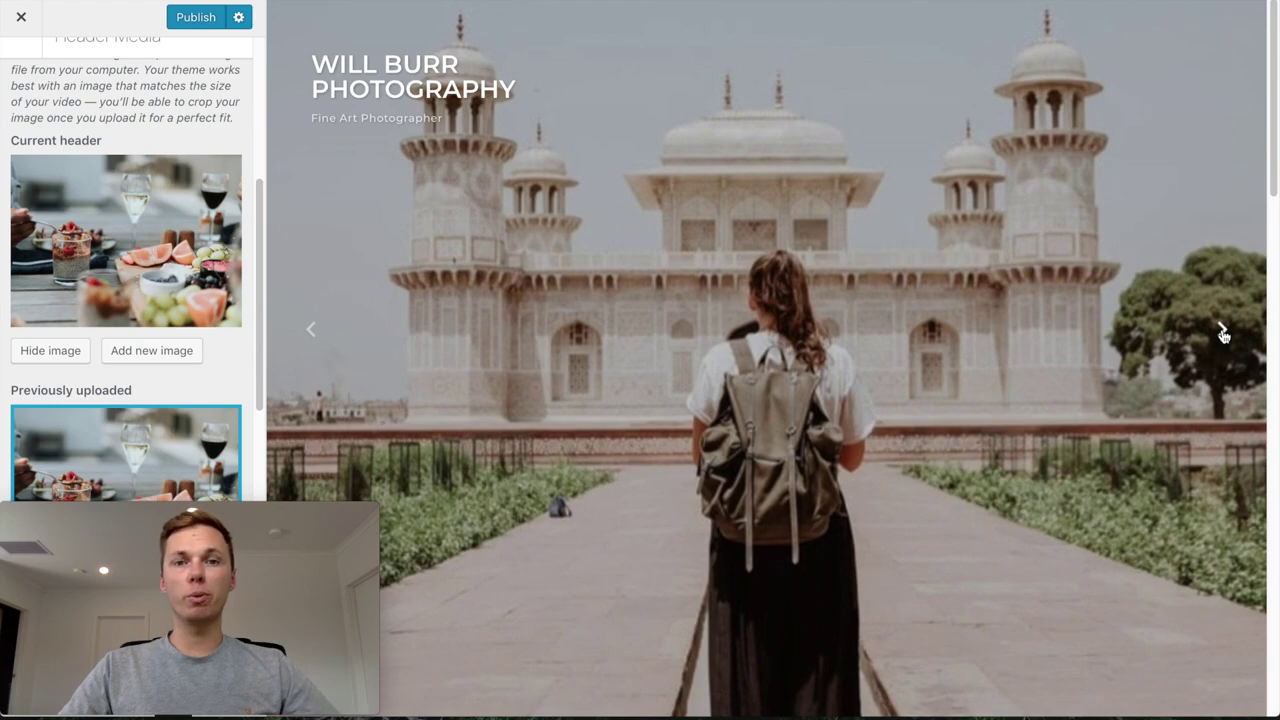
pyautogui.click(1222, 333)
pyautogui.click(1222, 333)
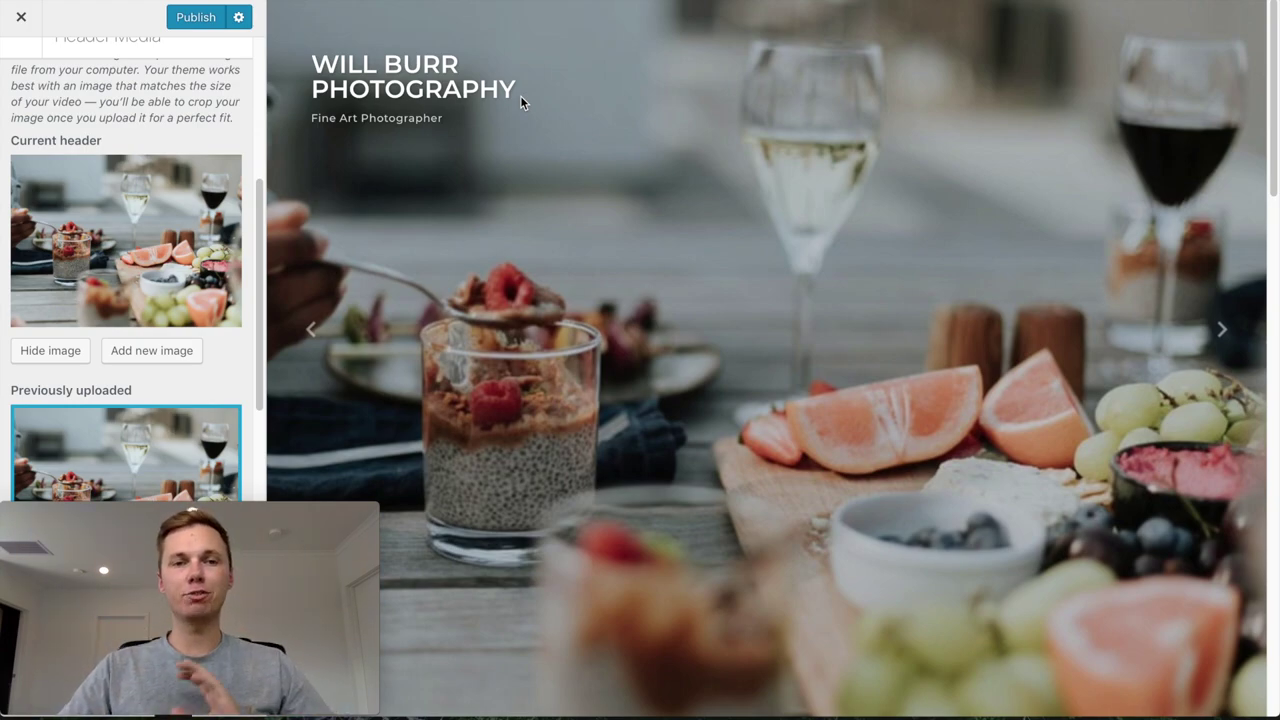
pyautogui.click(1222, 330)
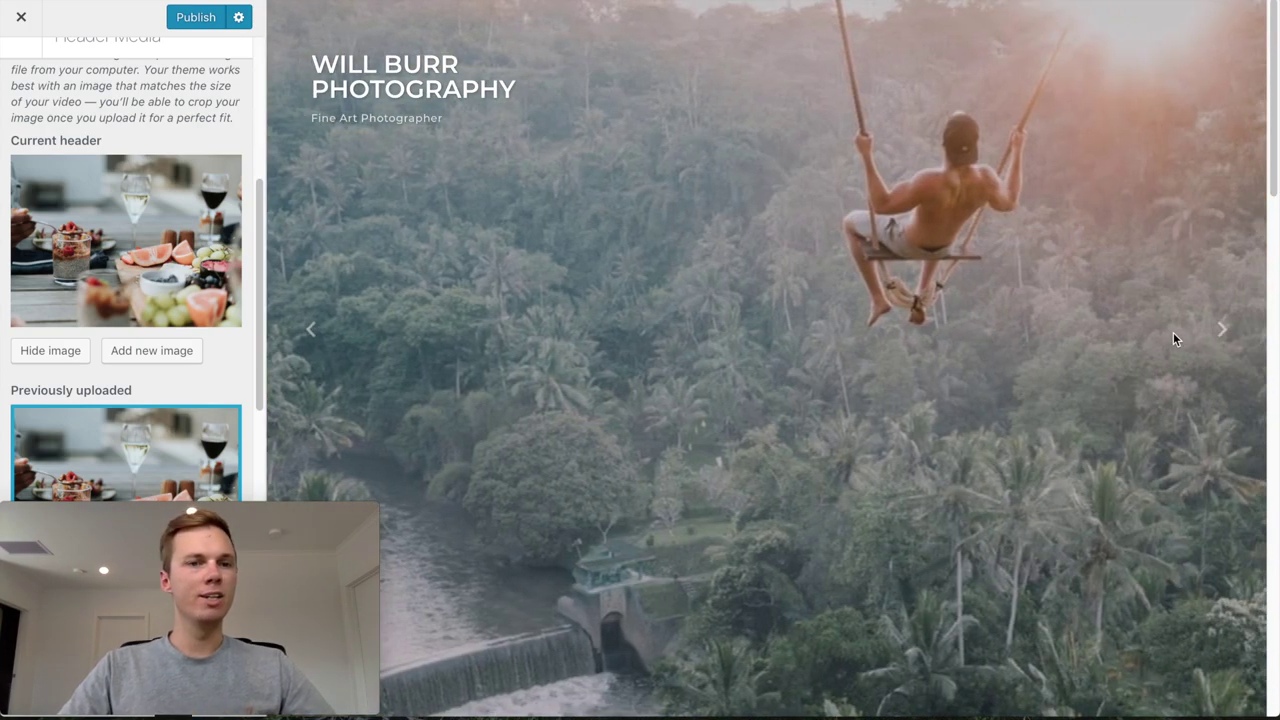
# Publish the header changes and go back to the Customizer's main section list
pyautogui.click(204, 19)
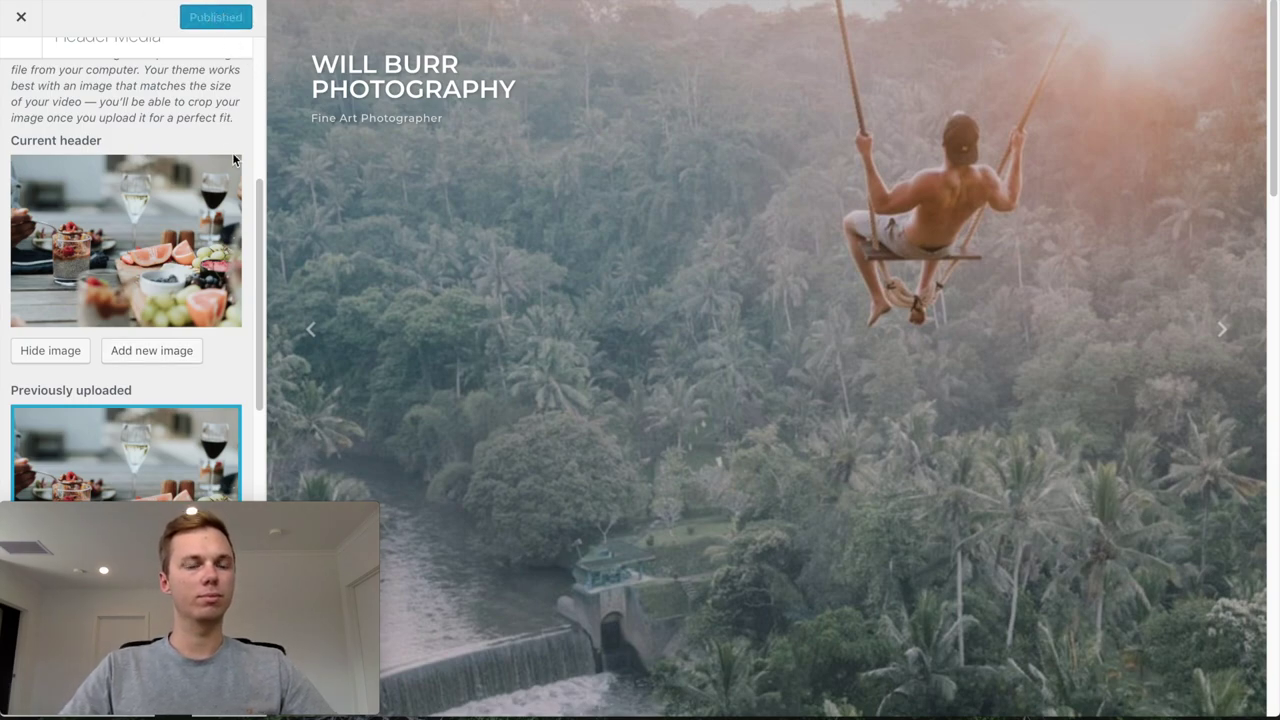
pyautogui.scroll(5, 233, 155)
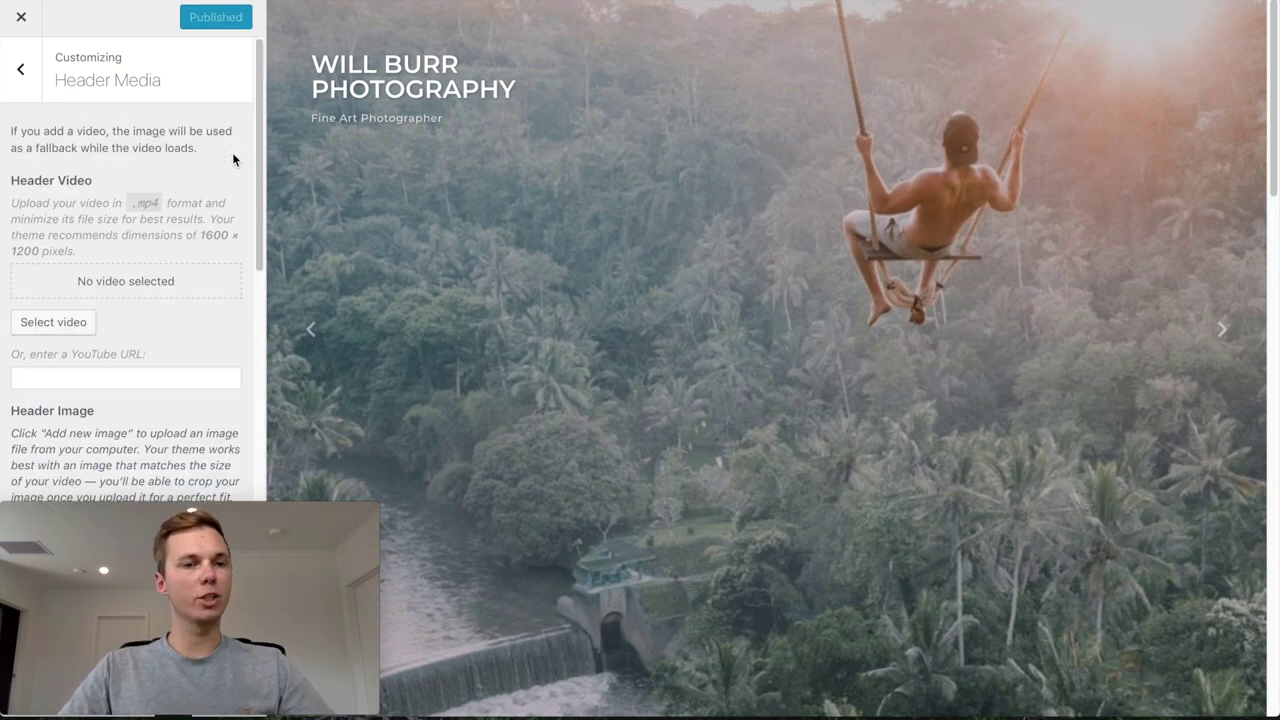
pyautogui.click(21, 70)
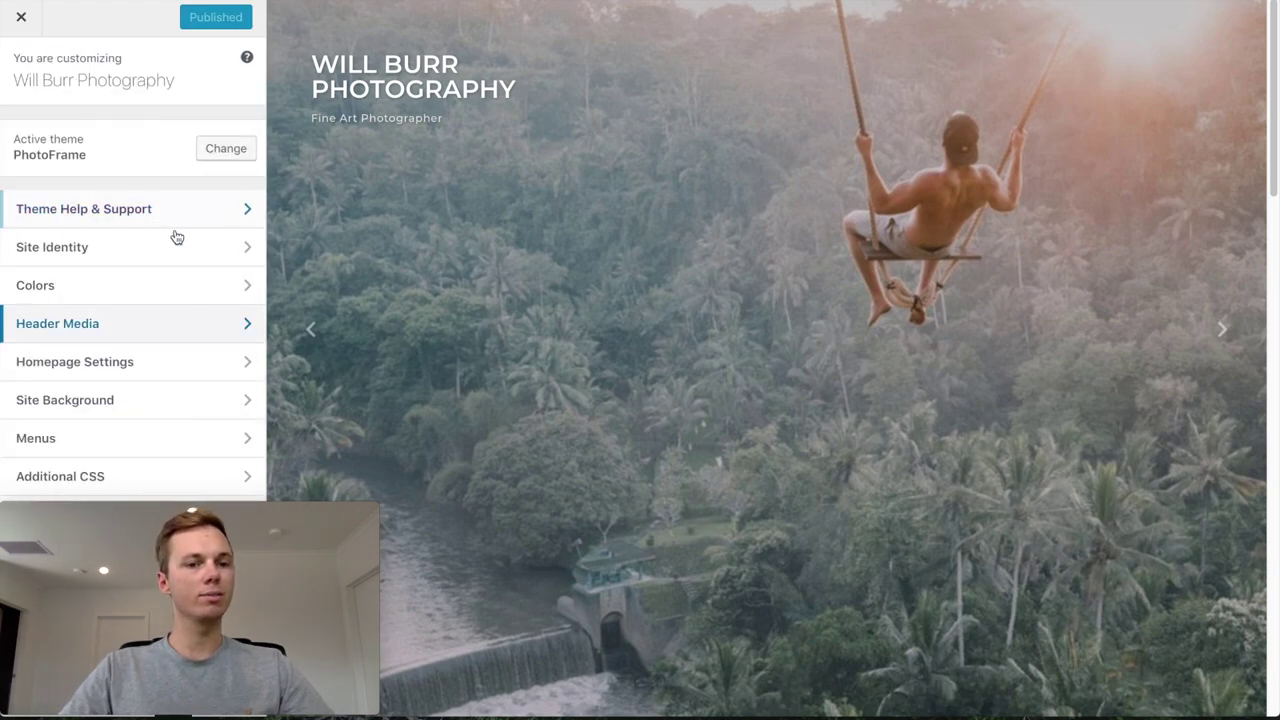
pyautogui.moveTo(288, 517); pyautogui.dragTo(1178, 520)
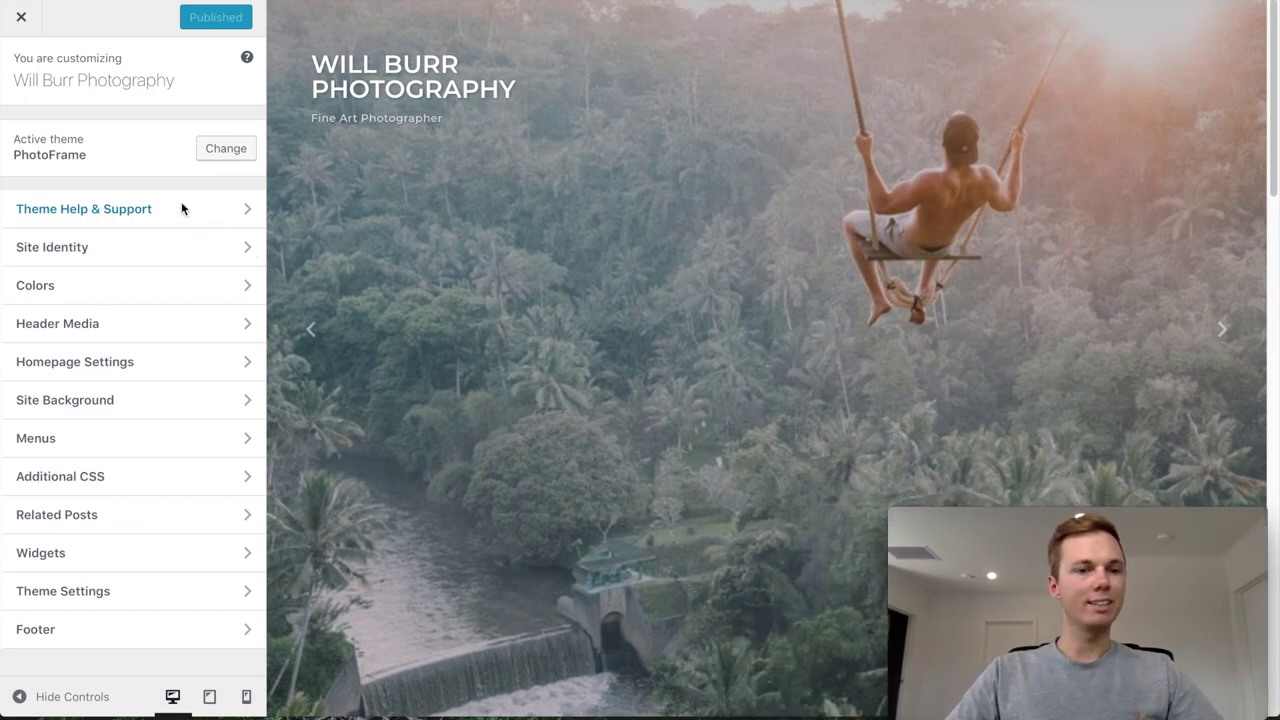
# In Theme Settings, enable featured images and homepage featured pages, with headline 'My Portfolio'
pyautogui.click(129, 597)
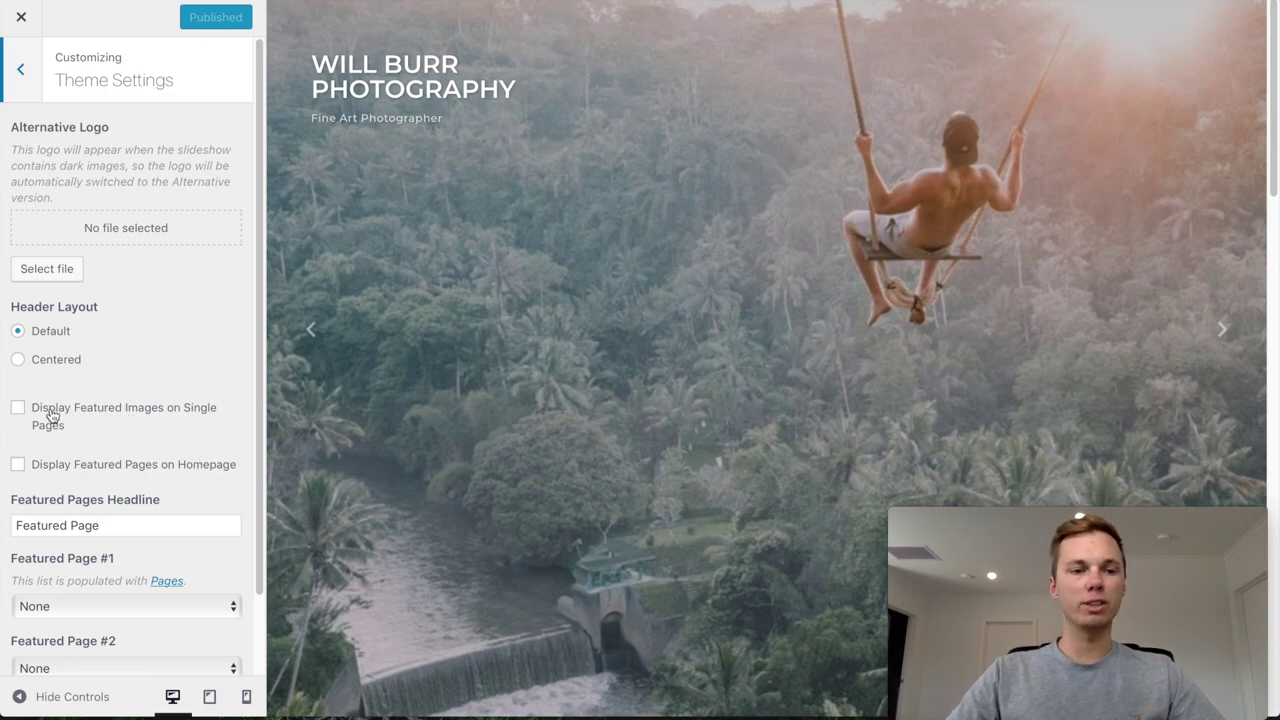
pyautogui.click(17, 409)
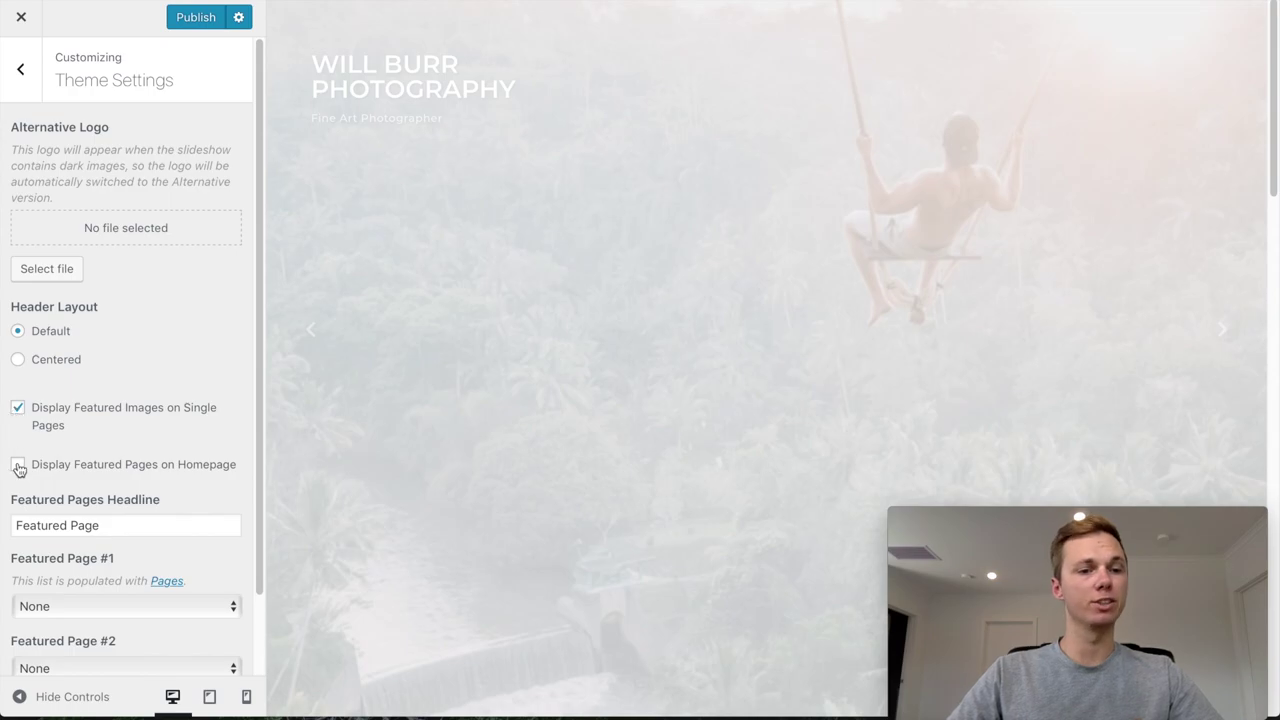
pyautogui.click(18, 466)
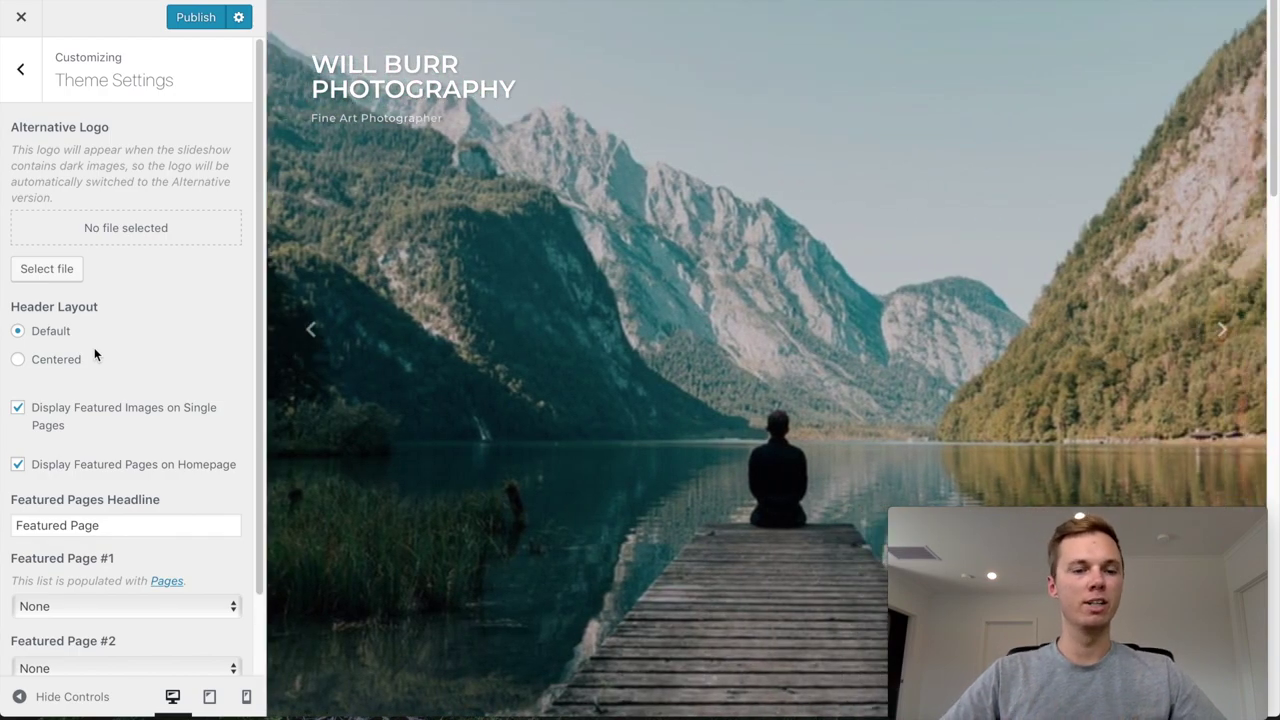
pyautogui.scroll(-2, 144, 358)
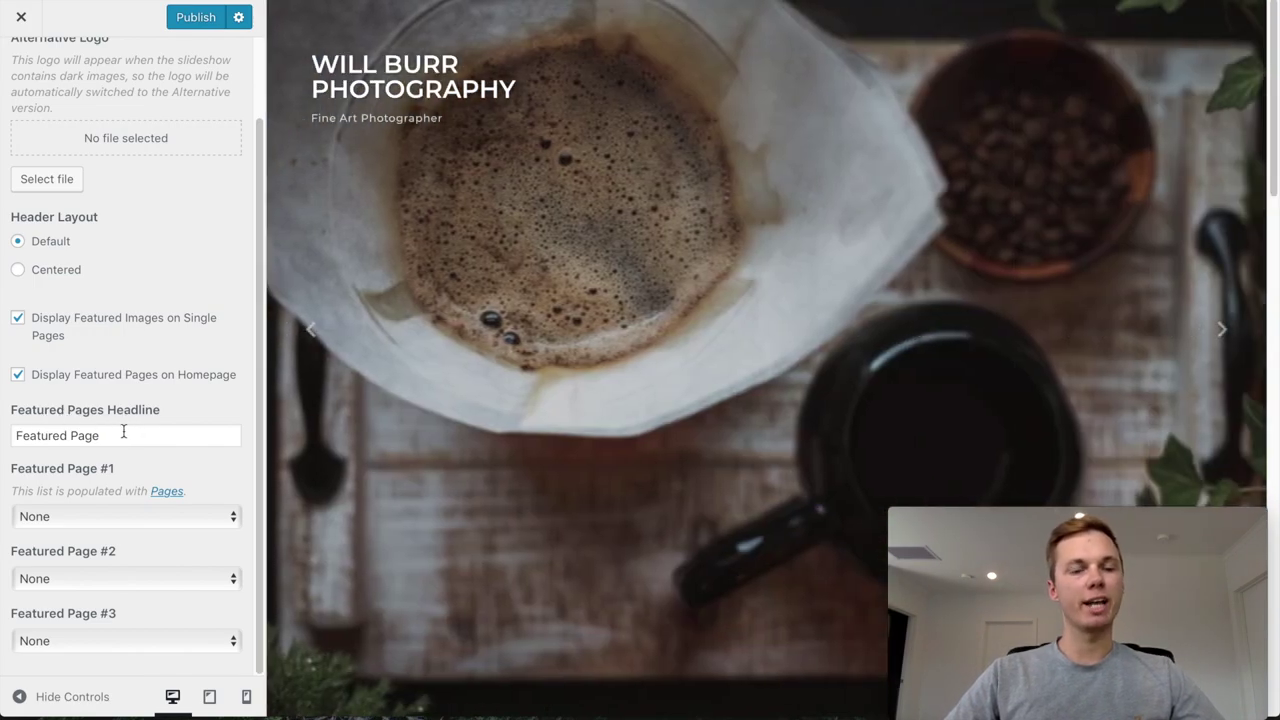
pyautogui.tripleClick(124, 431)
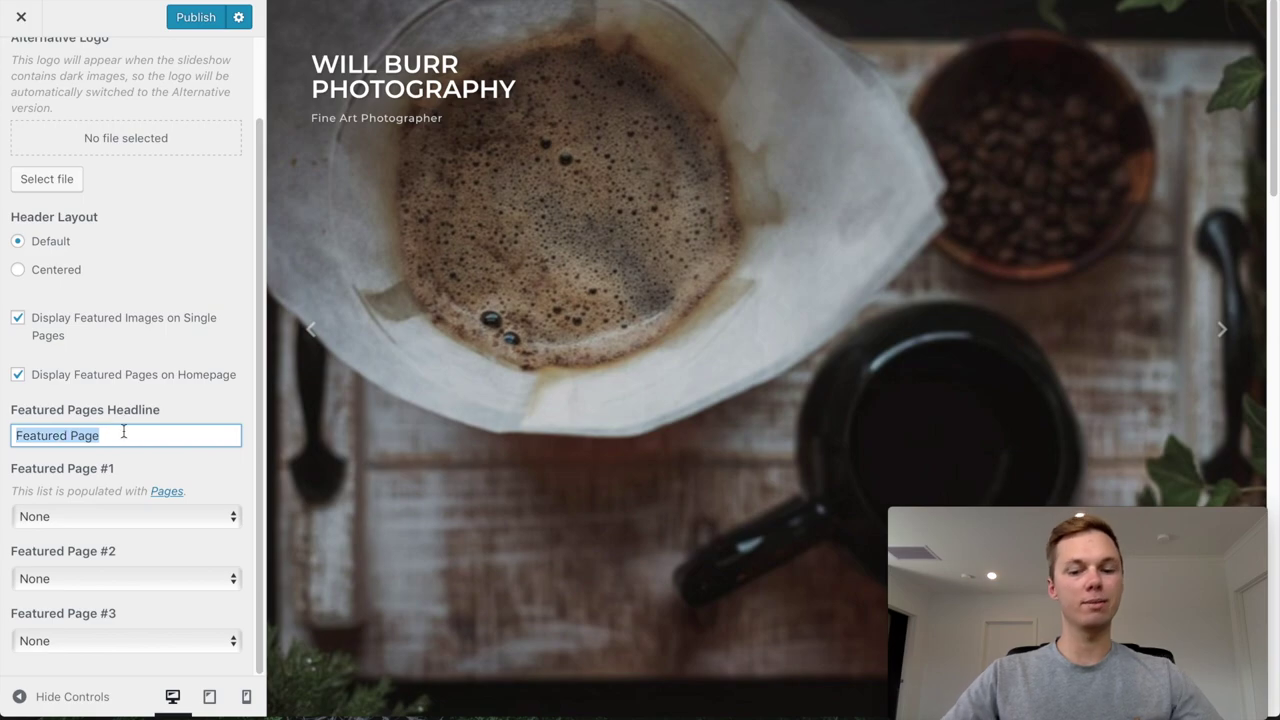
pyautogui.write('My Por')
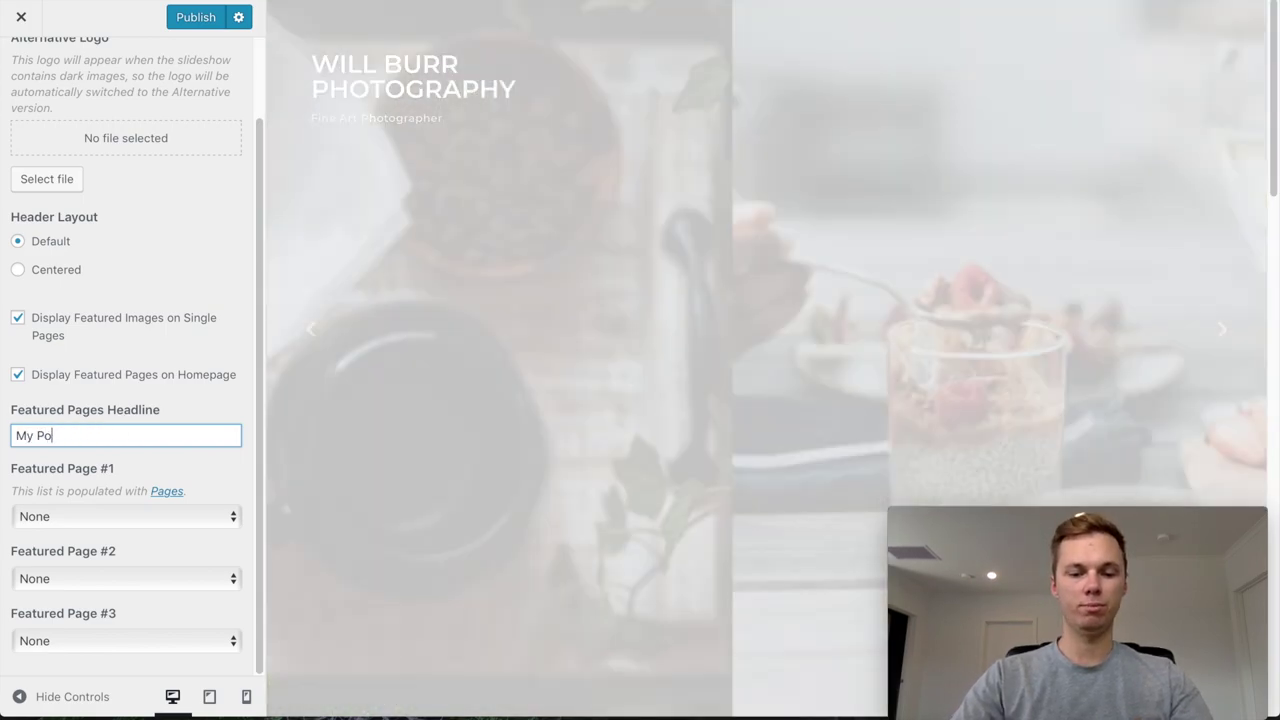
pyautogui.write('tfolio')
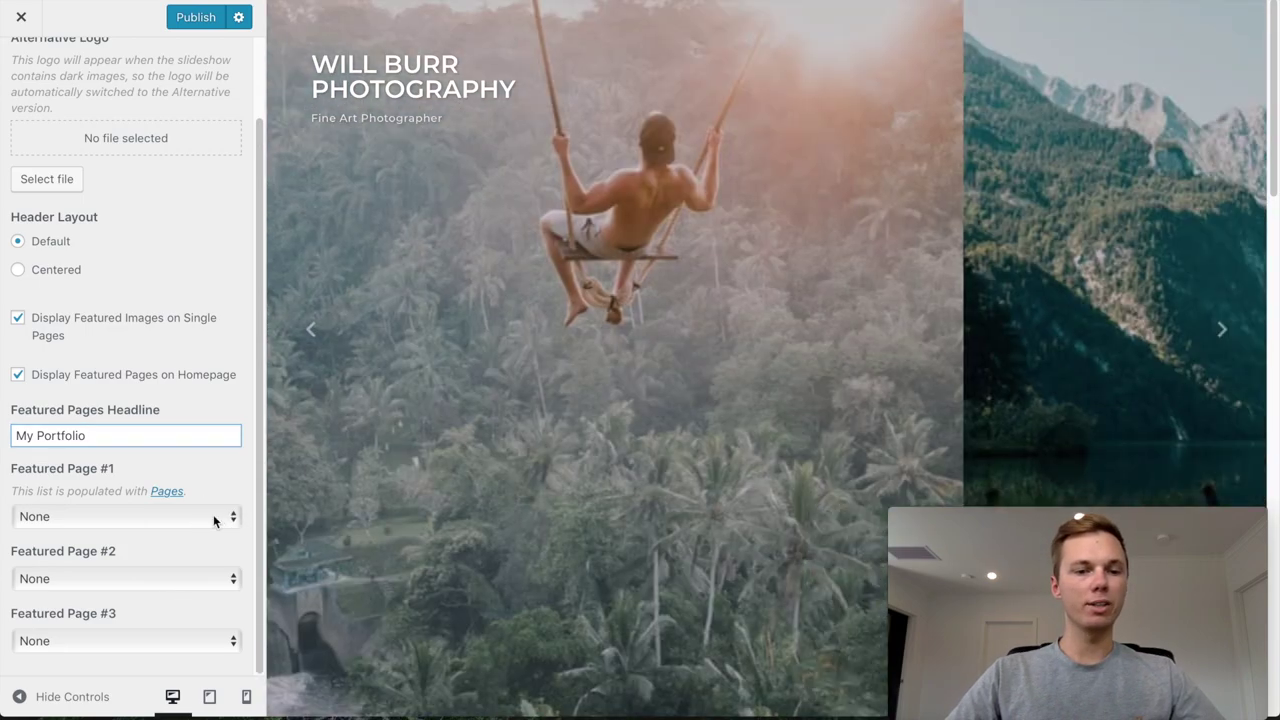
# Set featured pages #1–#3 to Wedding, Food and Travel Photography
pyautogui.click(213, 516)
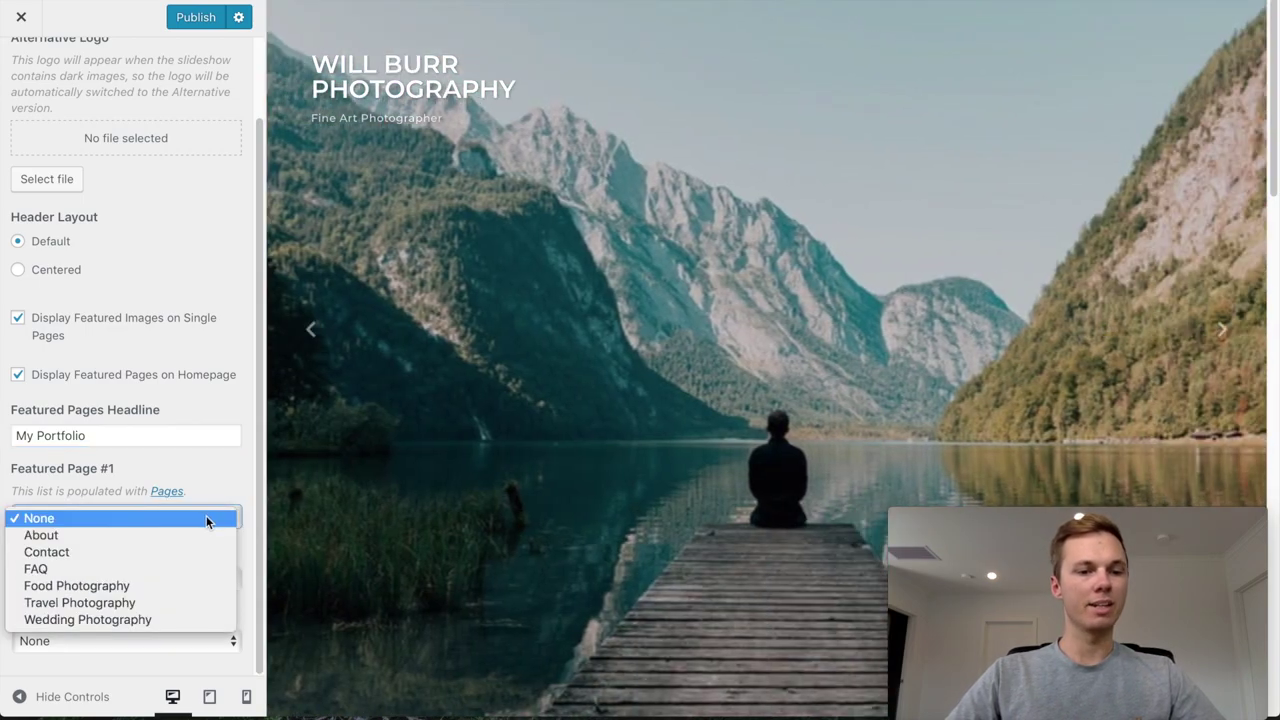
pyautogui.click(136, 620)
pyautogui.click(121, 584)
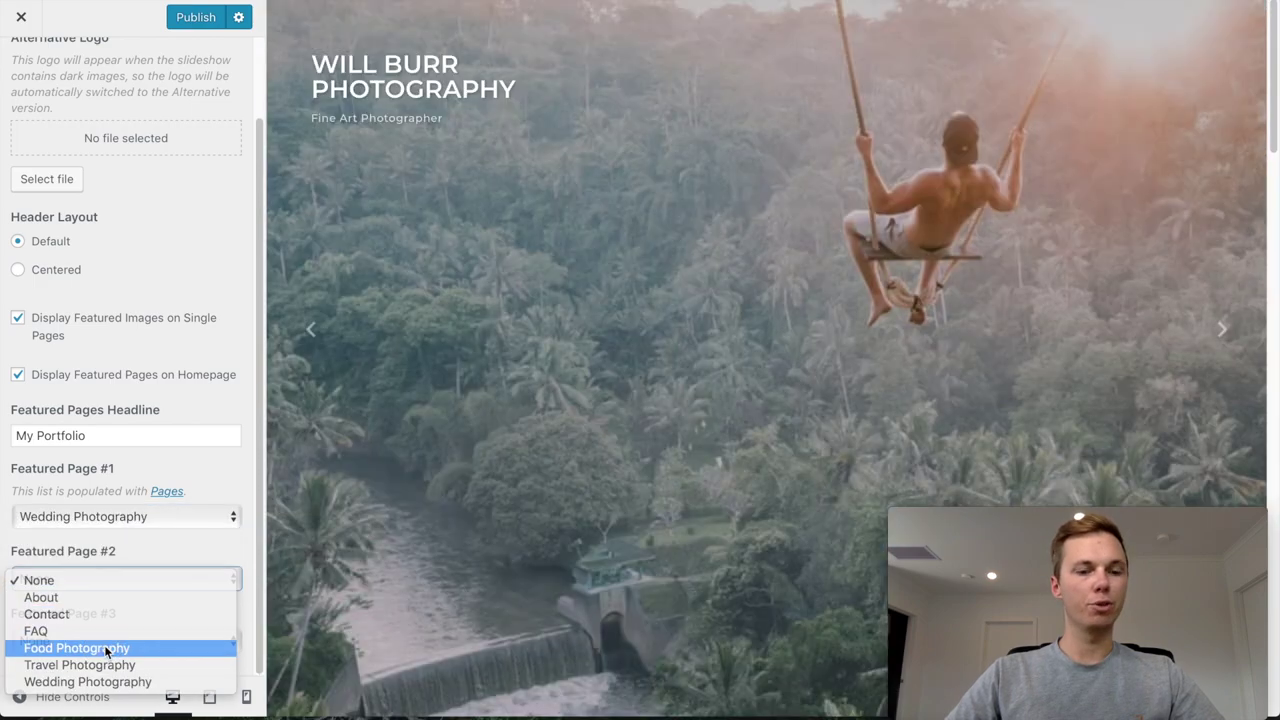
pyautogui.click(106, 649)
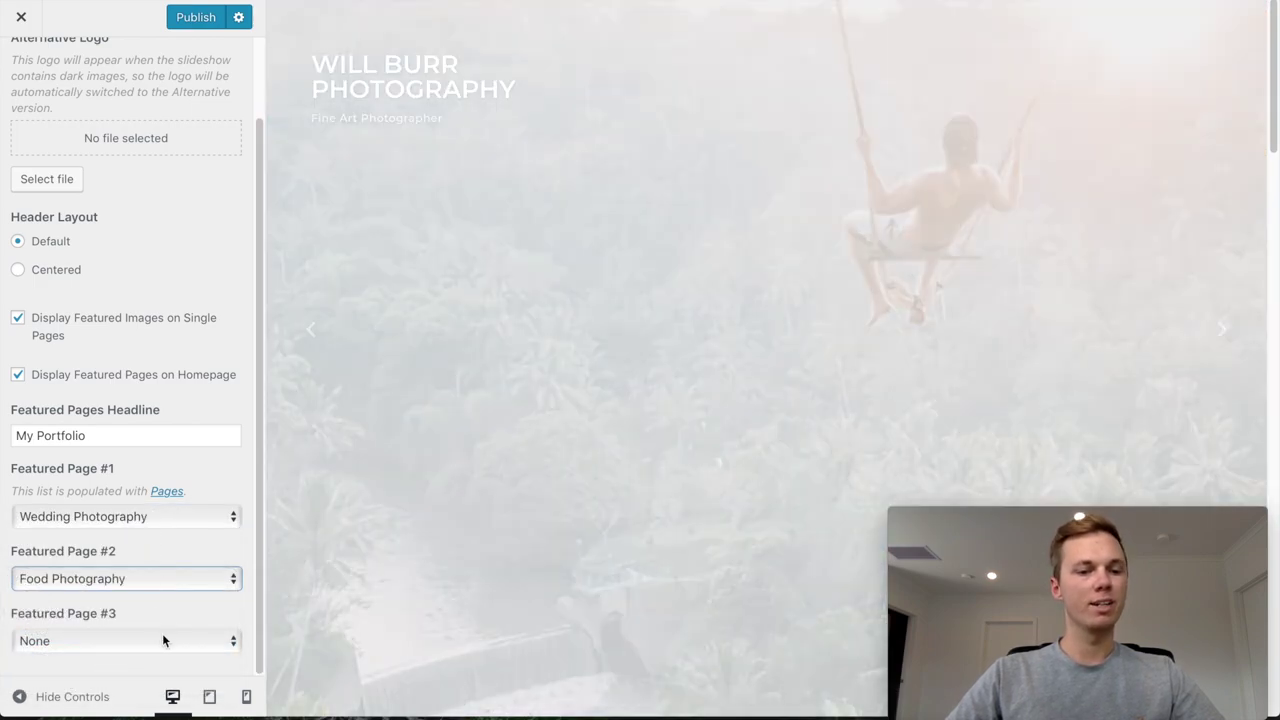
pyautogui.click(163, 636)
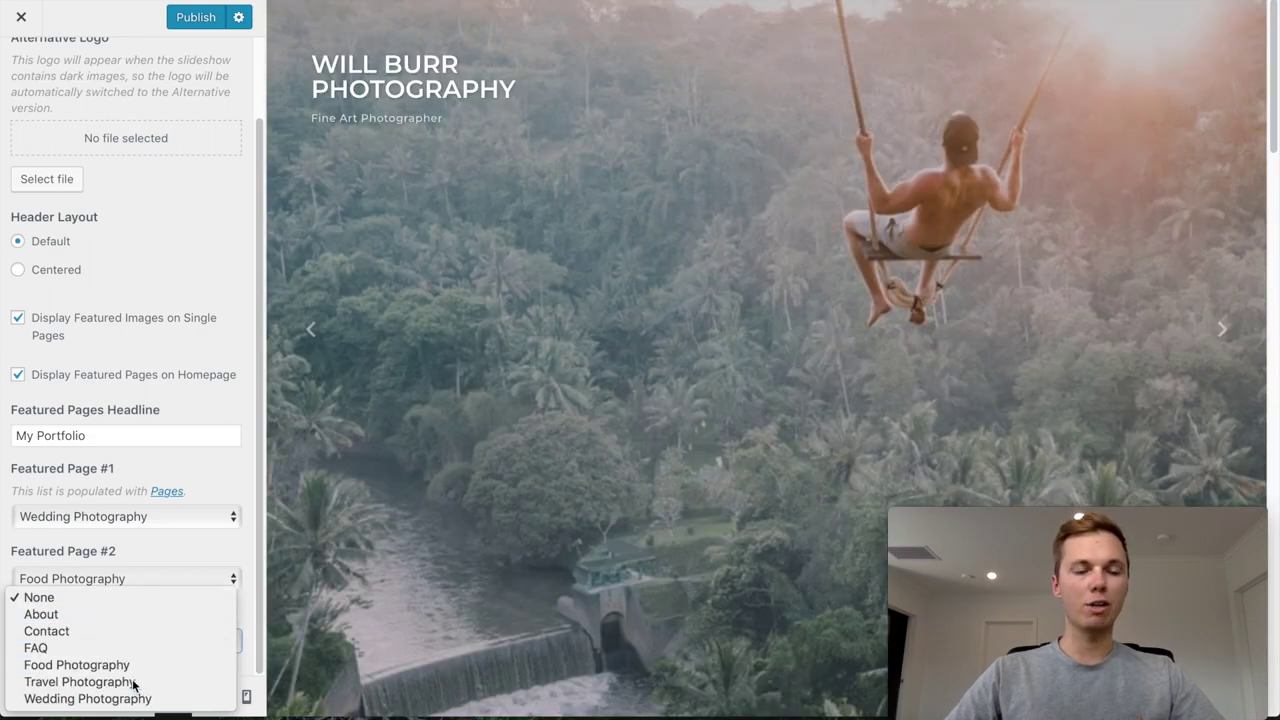
pyautogui.click(110, 681)
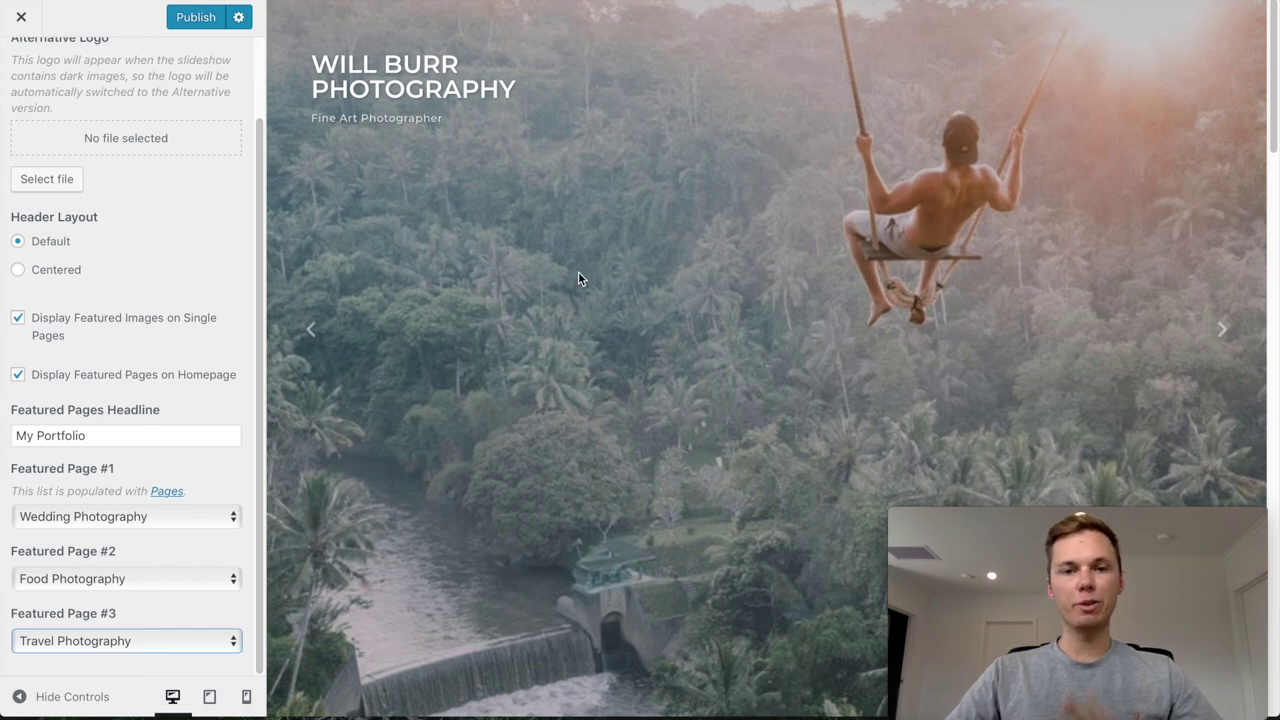
# Scroll the customizer preview down to My Portfolio and open the Food Photography page
pyautogui.scroll(-3, 578, 273)
pyautogui.scroll(-3, 578, 278)
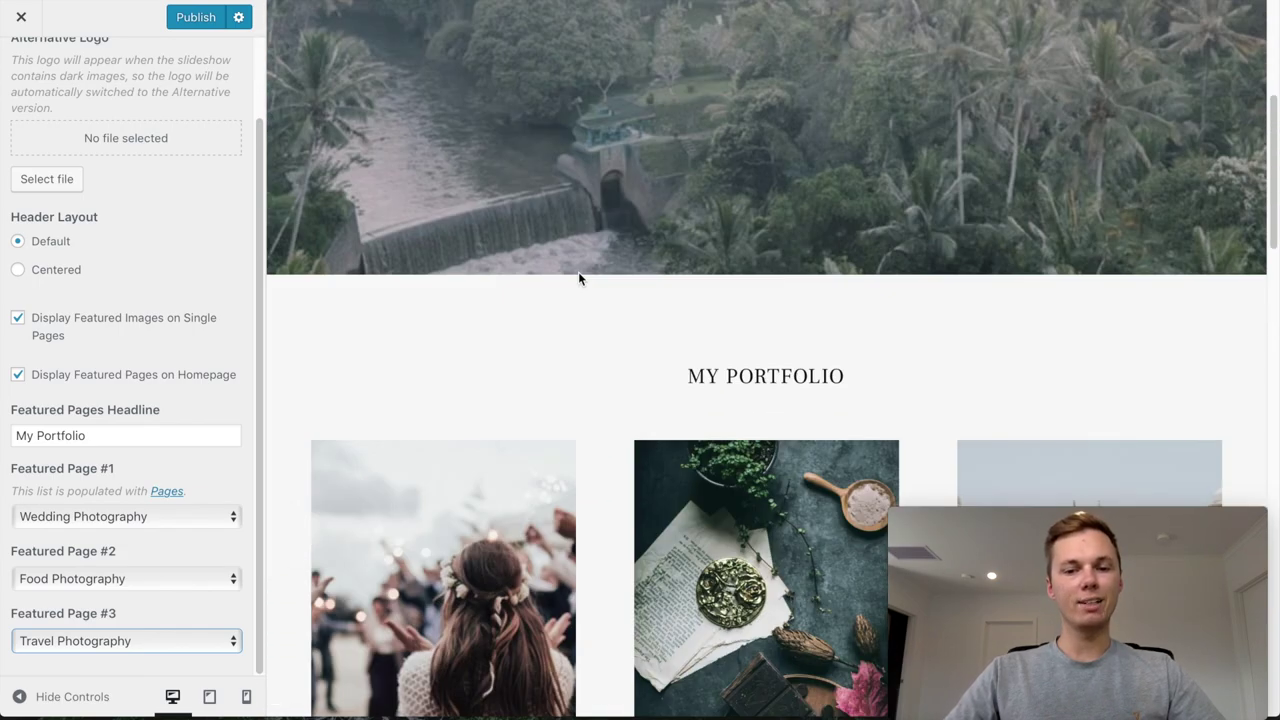
pyautogui.scroll(-3, 578, 278)
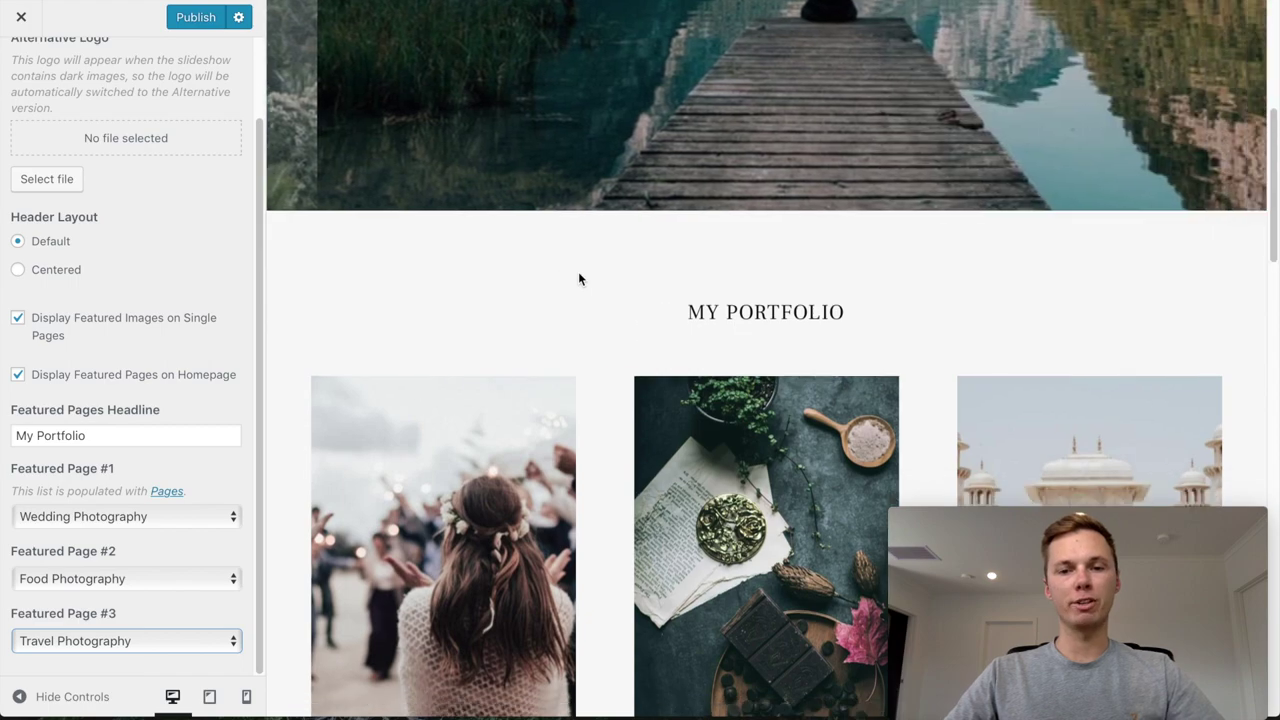
pyautogui.scroll(-2, 578, 278)
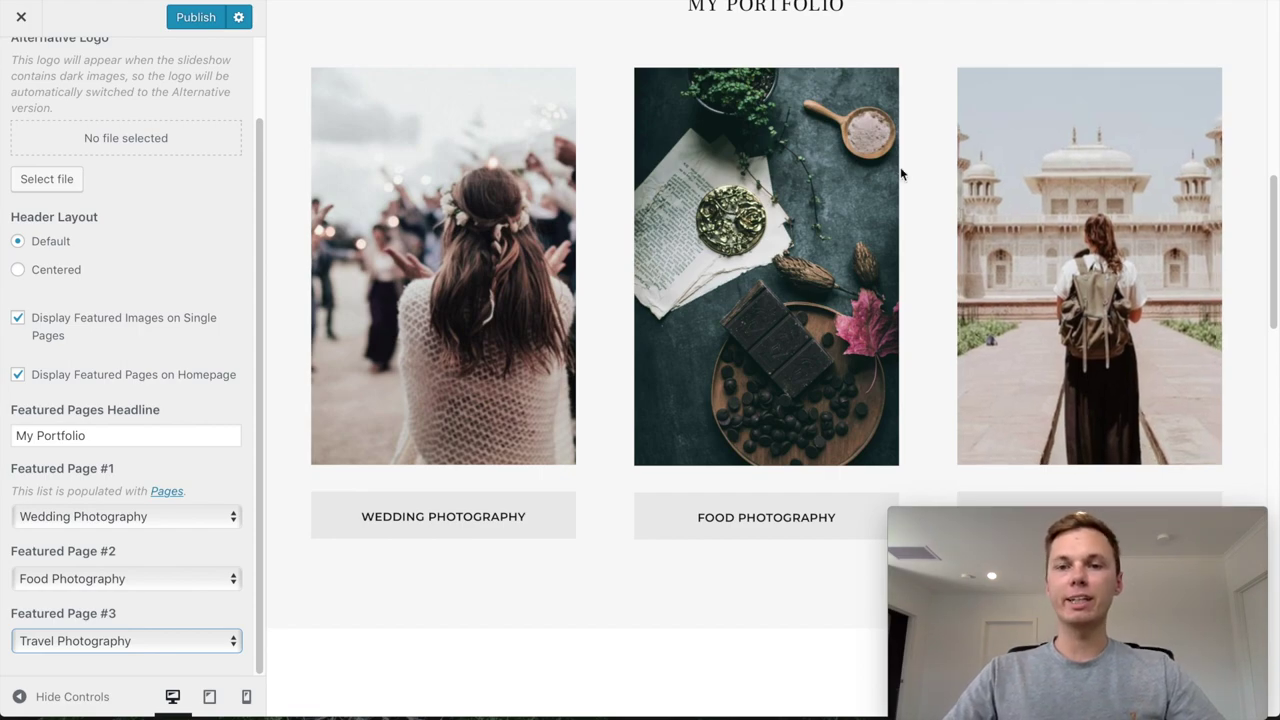
pyautogui.click(828, 185)
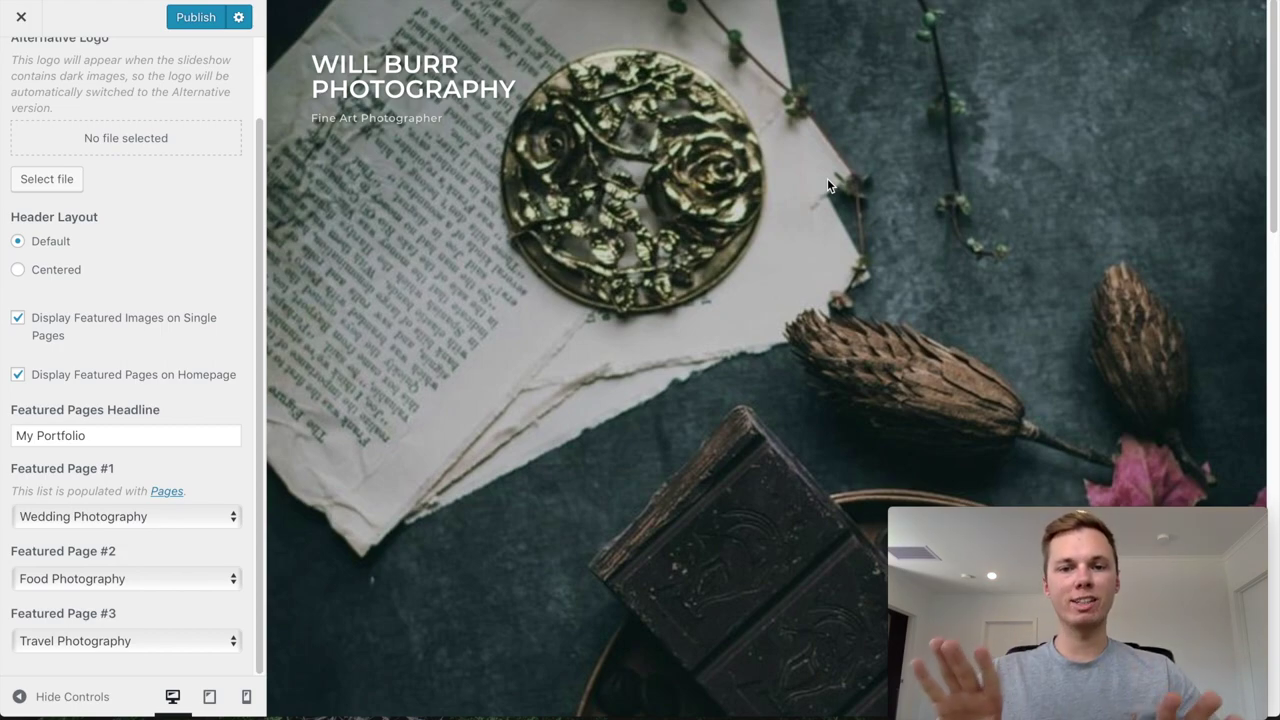
# Look over the Food Photography preview, then publish the theme settings
pyautogui.scroll(-5, 826, 180)
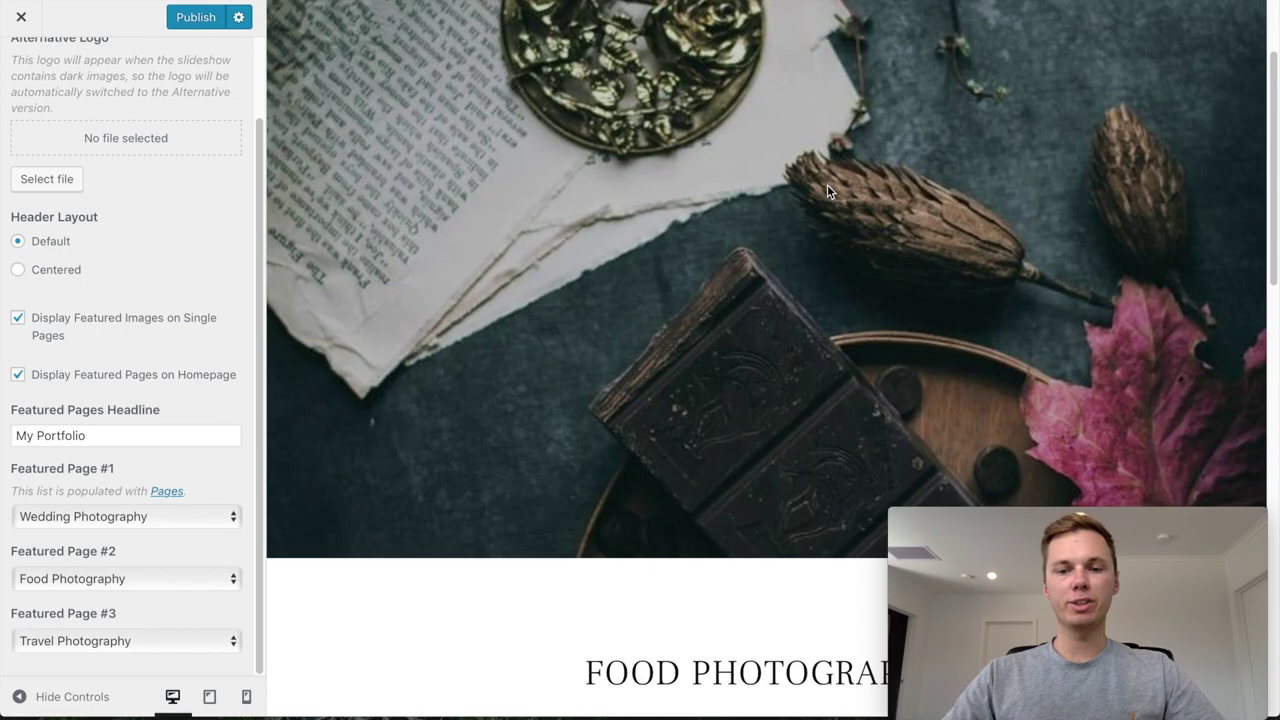
pyautogui.scroll(-3, 827, 191)
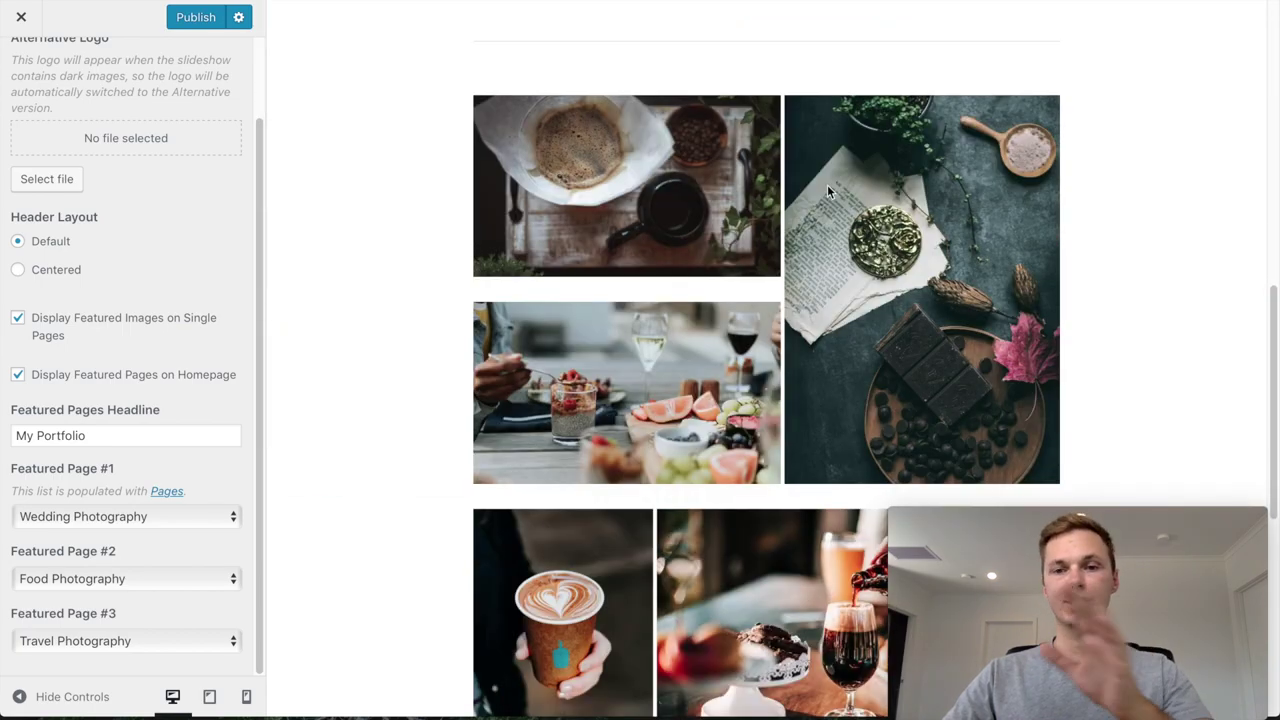
pyautogui.scroll(3, 1237, 249)
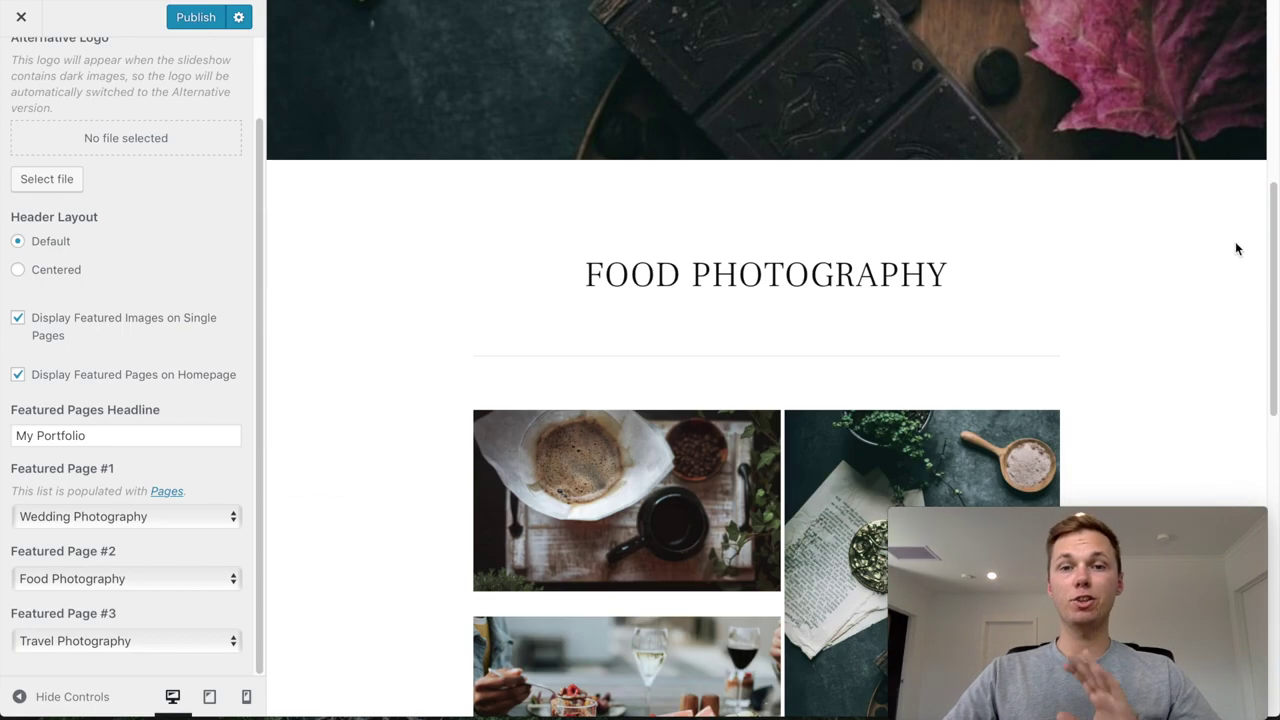
pyautogui.scroll(5, 1237, 249)
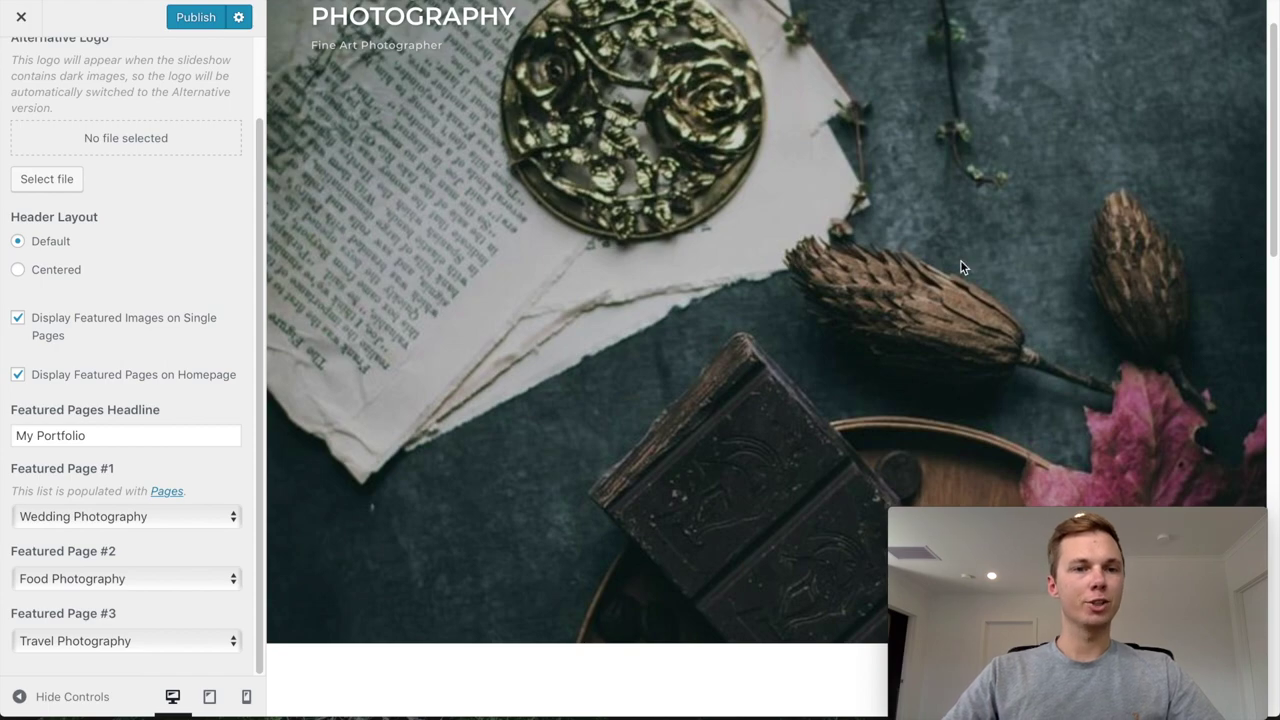
pyautogui.scroll(1, 500, 262)
pyautogui.click(196, 17)
pyautogui.scroll(1, 258, 251)
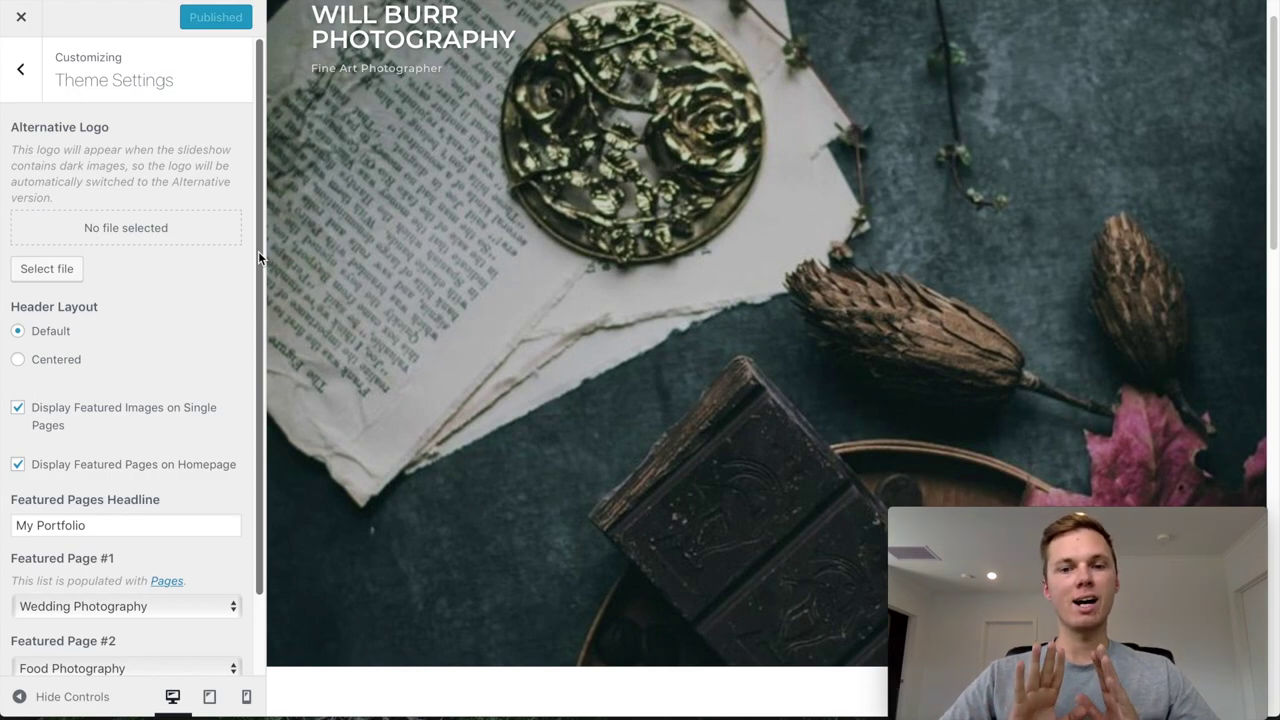
# Leave the customizer, visit the live front page and advance the header slideshow twice
pyautogui.click(20, 19)
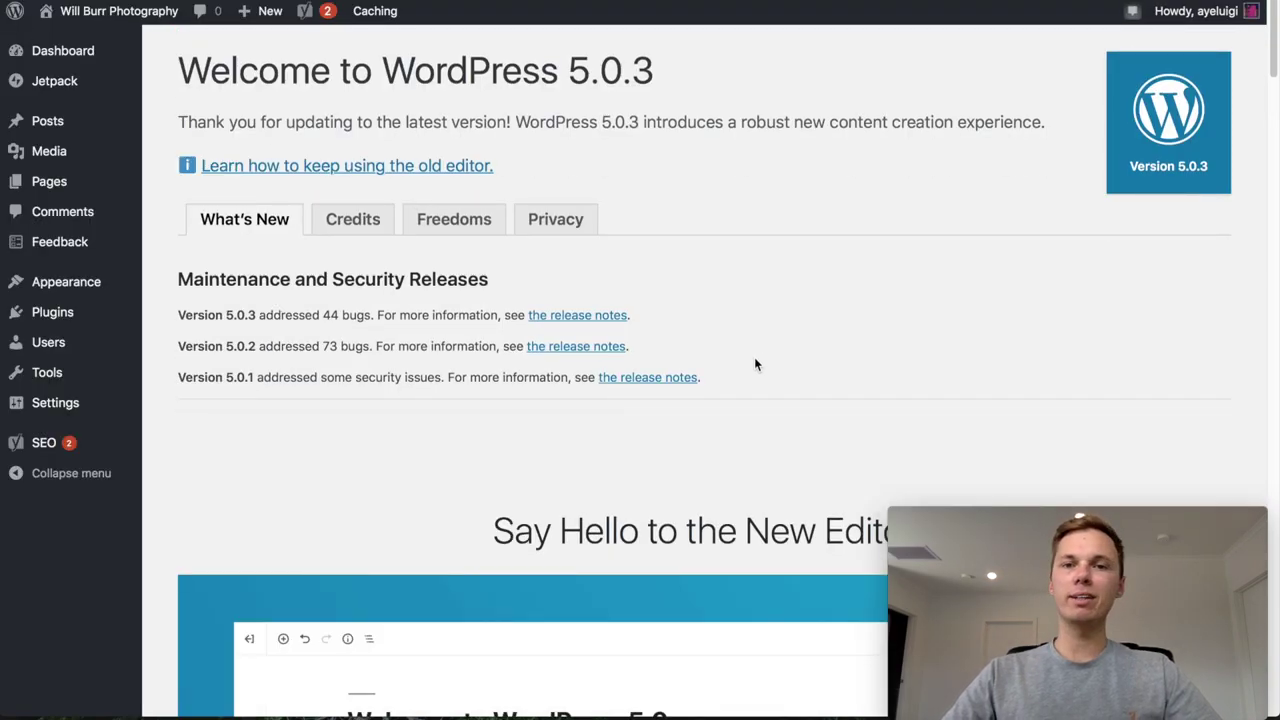
pyautogui.click(121, 17)
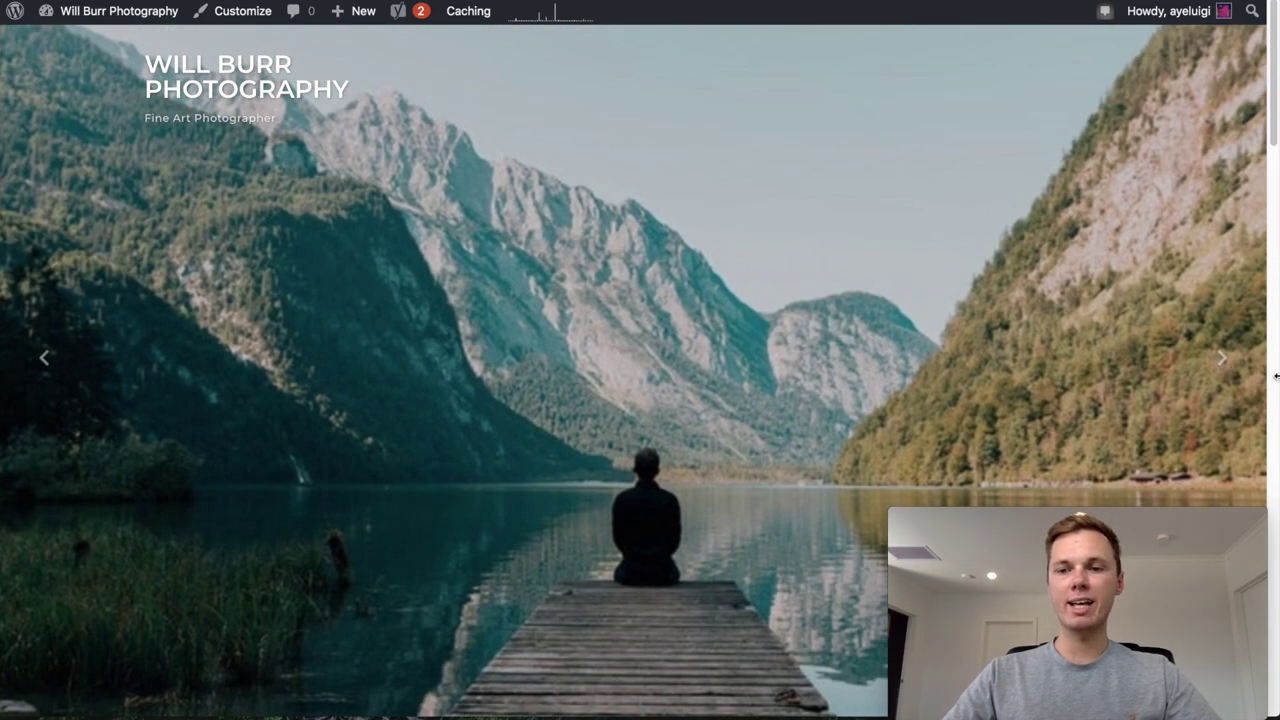
pyautogui.click(1222, 357)
pyautogui.click(1222, 357)
# Scroll down the homepage past My Portfolio to the recent posts, then back up
pyautogui.scroll(-6, 801, 289)
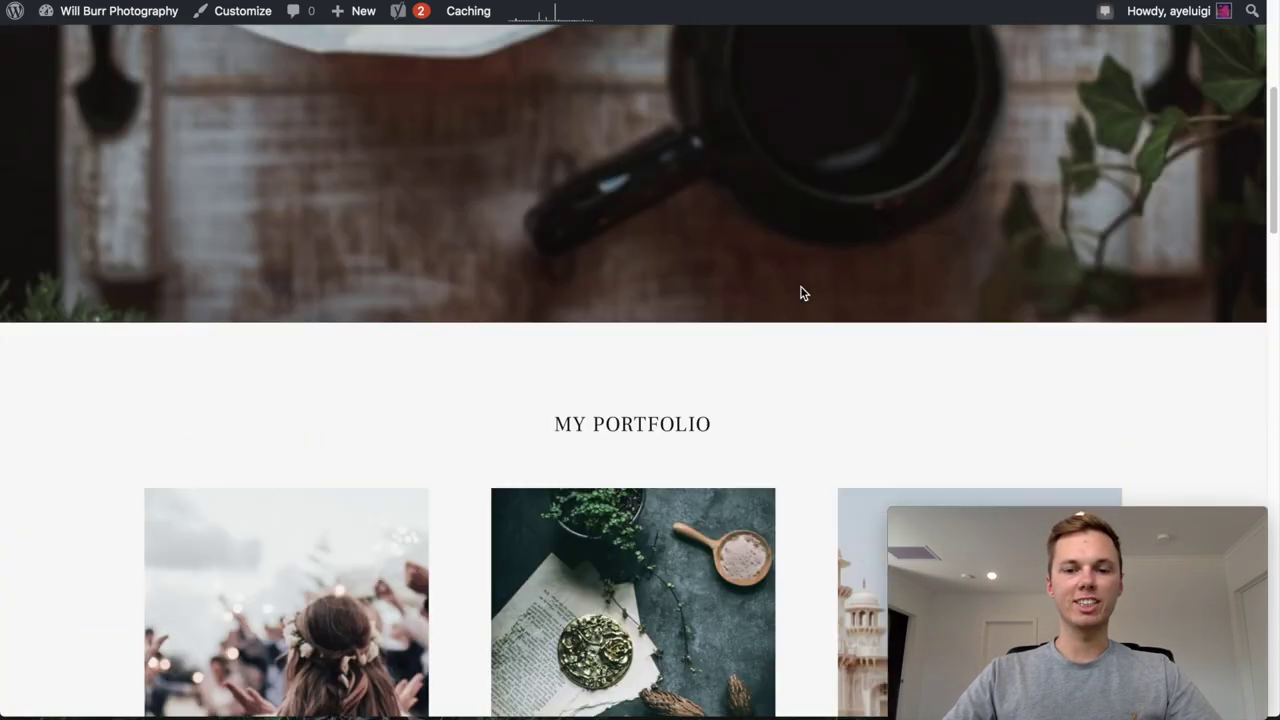
pyautogui.scroll(-3, 801, 293)
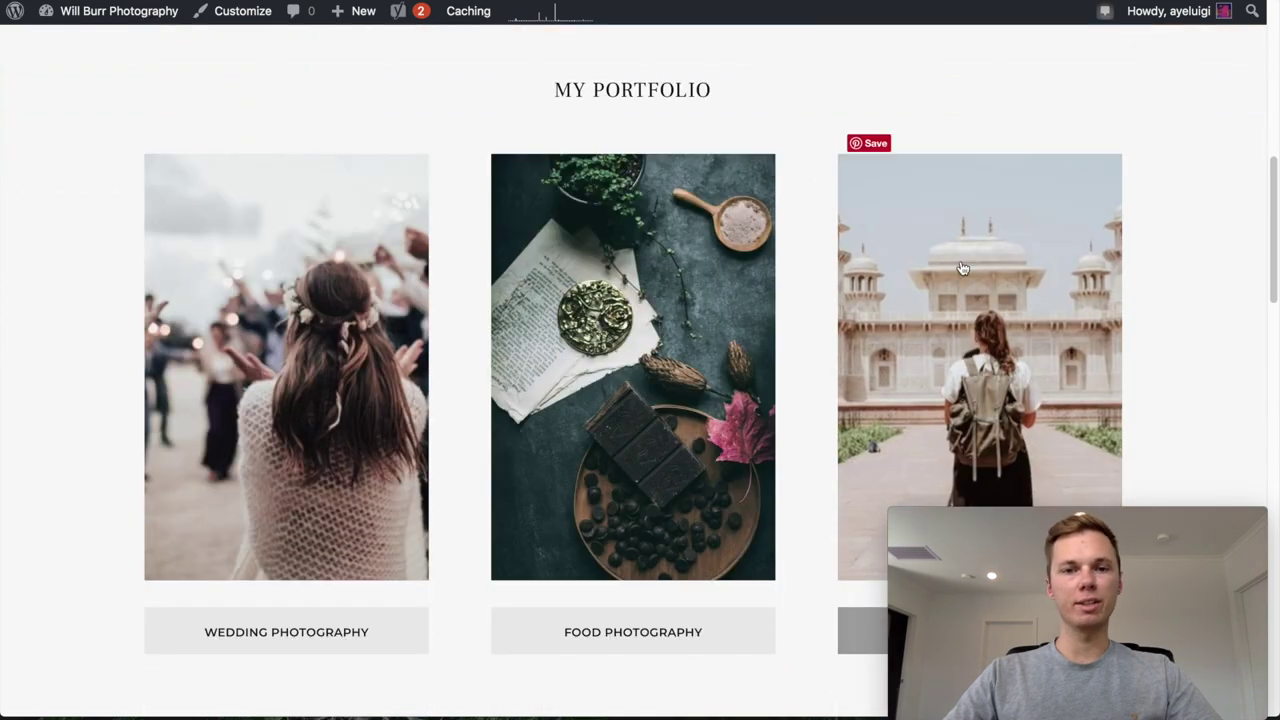
pyautogui.scroll(-2, 373, 375)
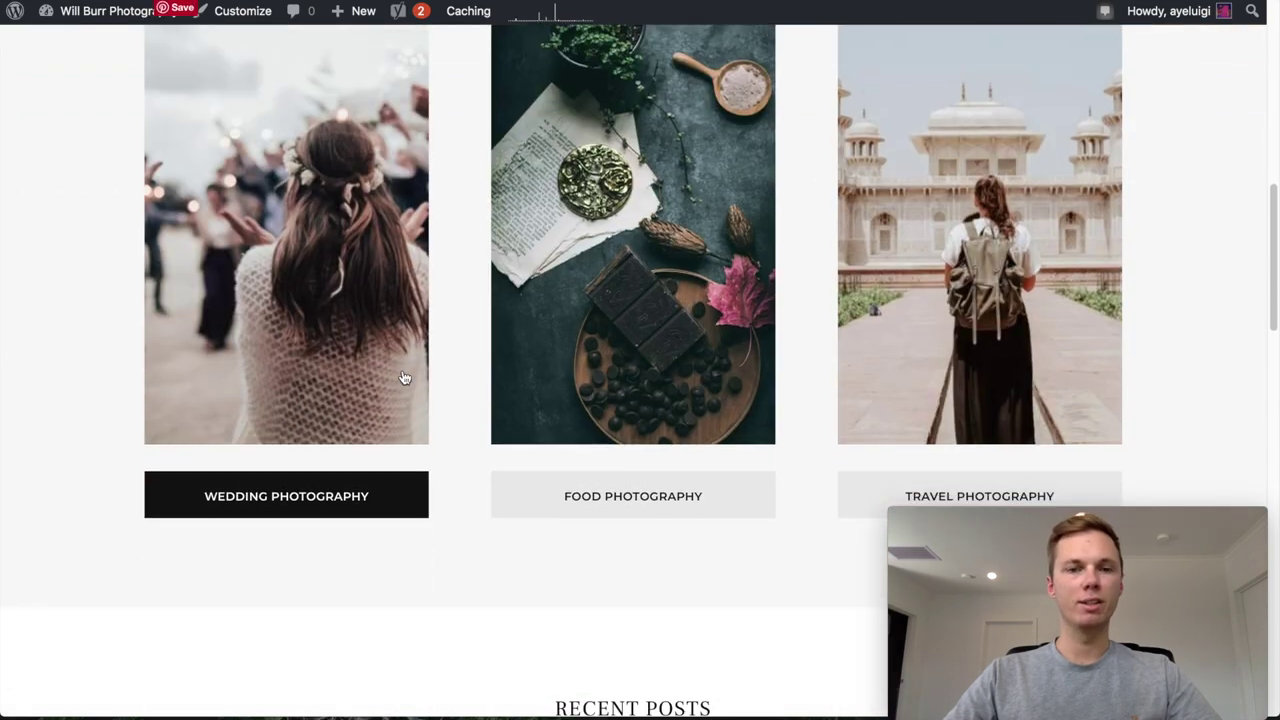
pyautogui.scroll(-3, 437, 350)
pyautogui.scroll(-5, 437, 350)
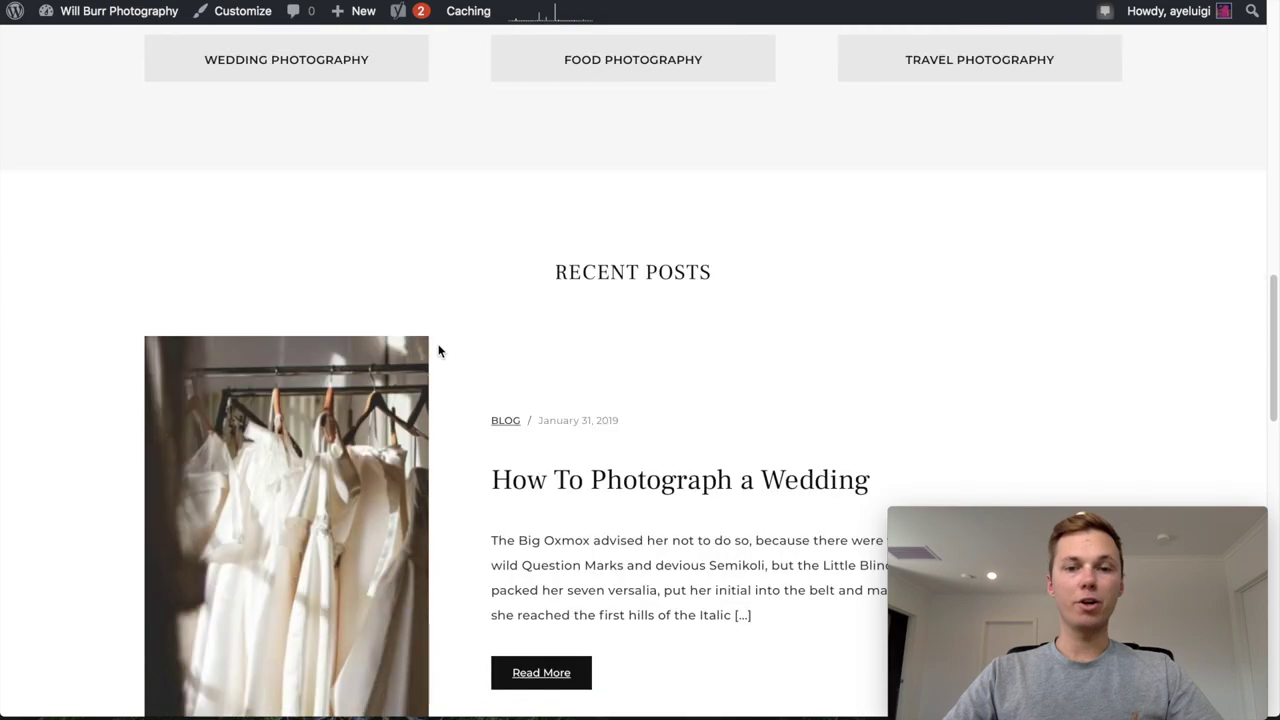
pyautogui.scroll(-7, 437, 350)
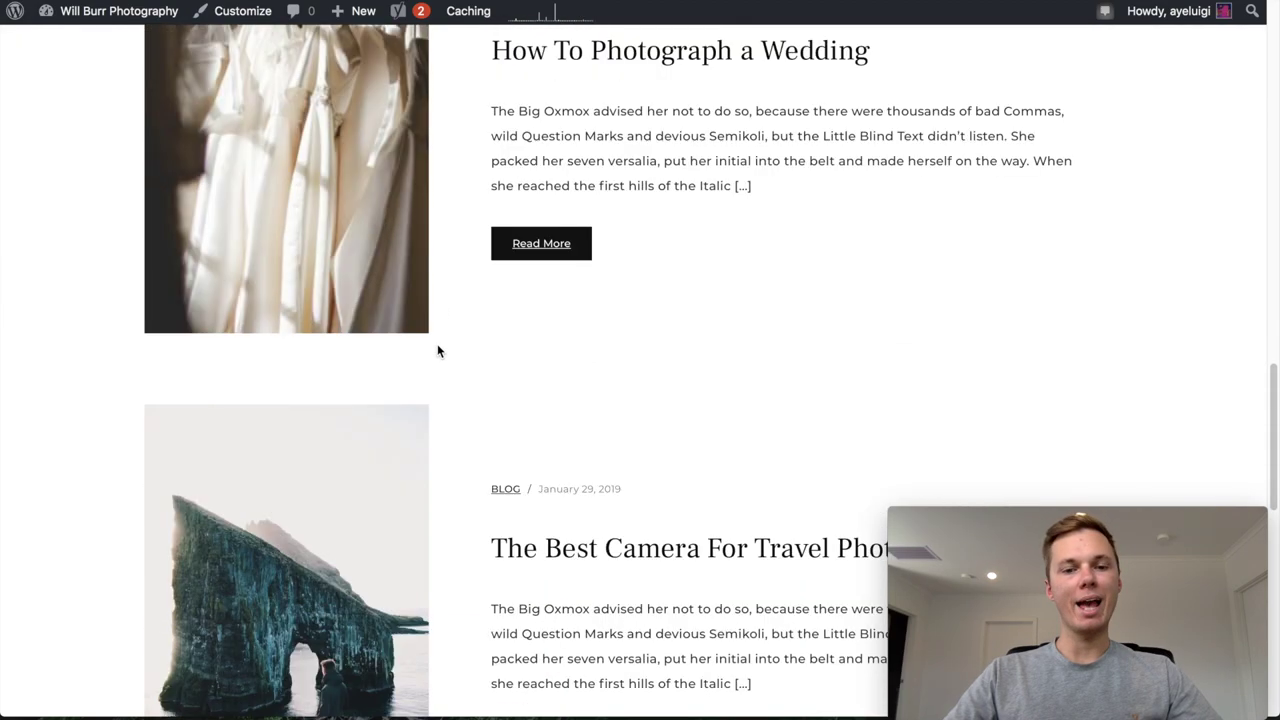
pyautogui.scroll(-3, 437, 350)
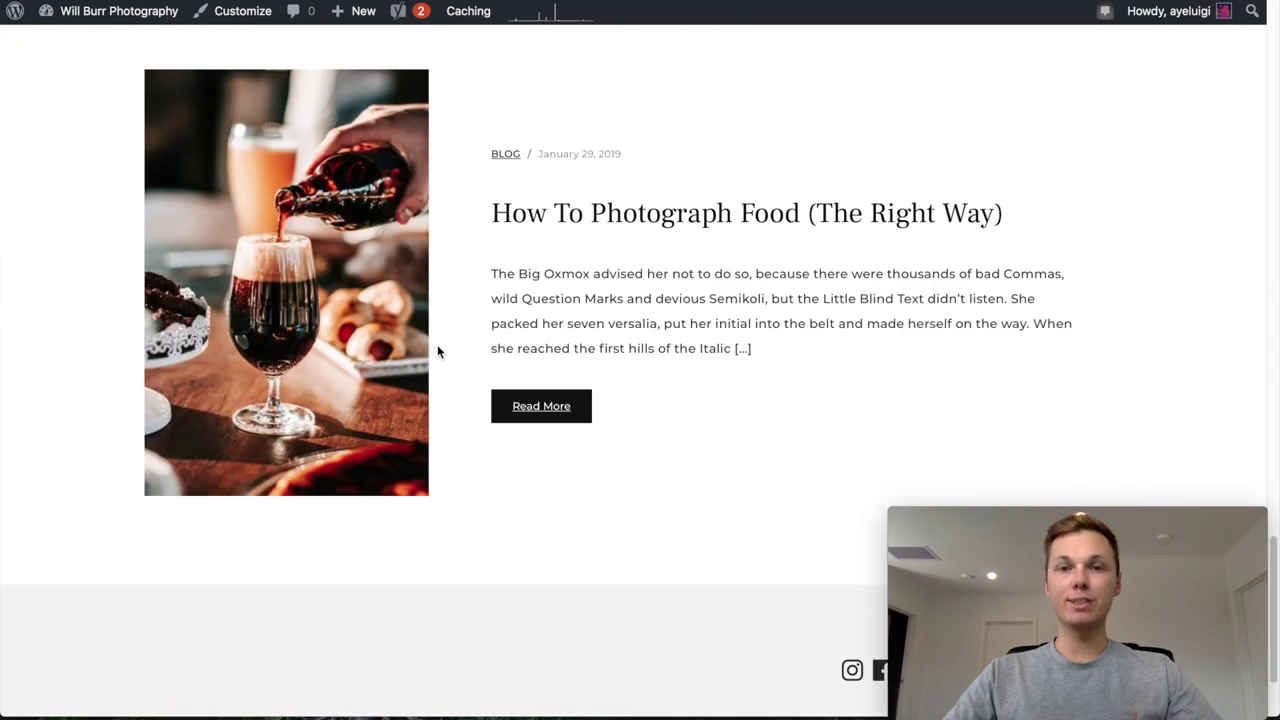
pyautogui.scroll(3, 437, 350)
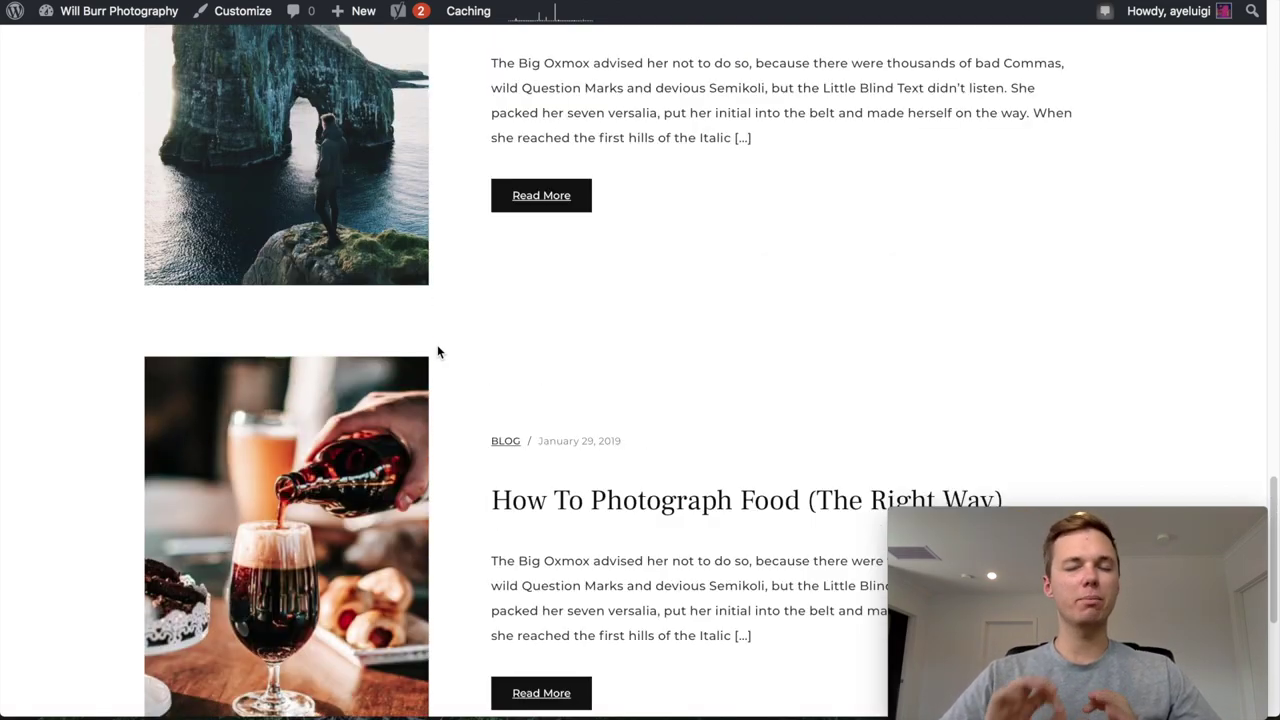
pyautogui.scroll(15, 437, 351)
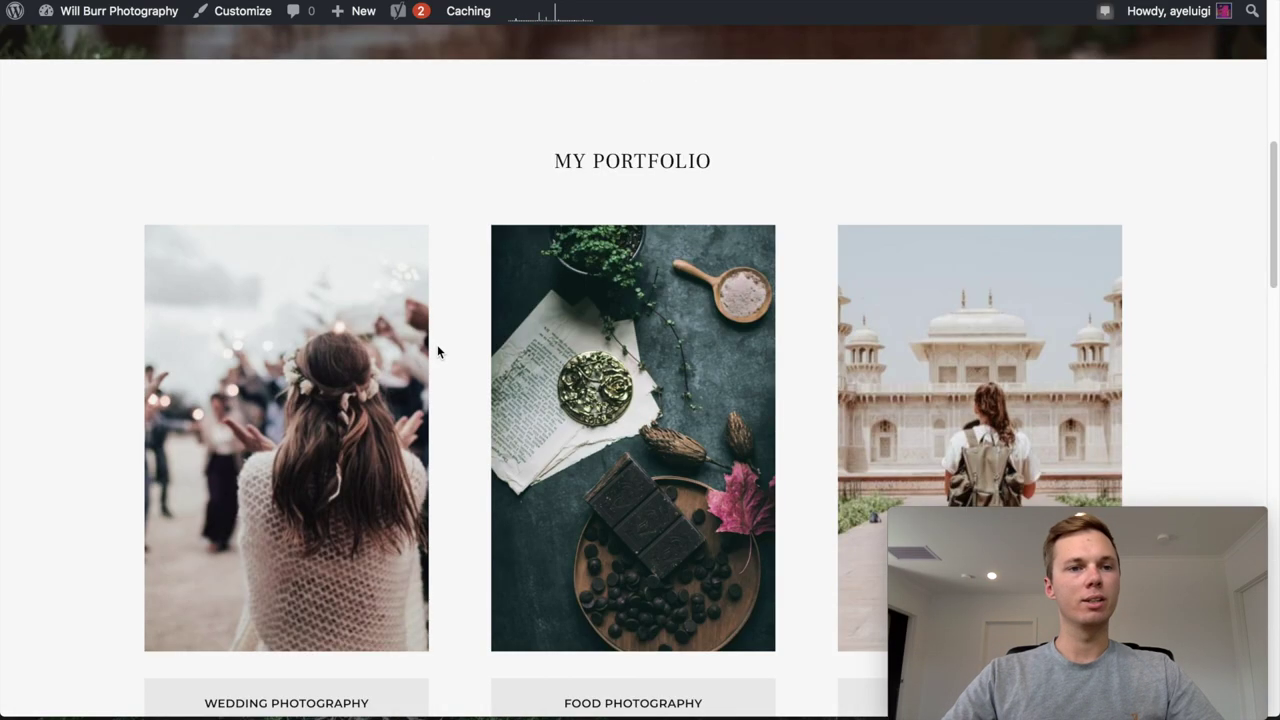
pyautogui.scroll(3, 437, 351)
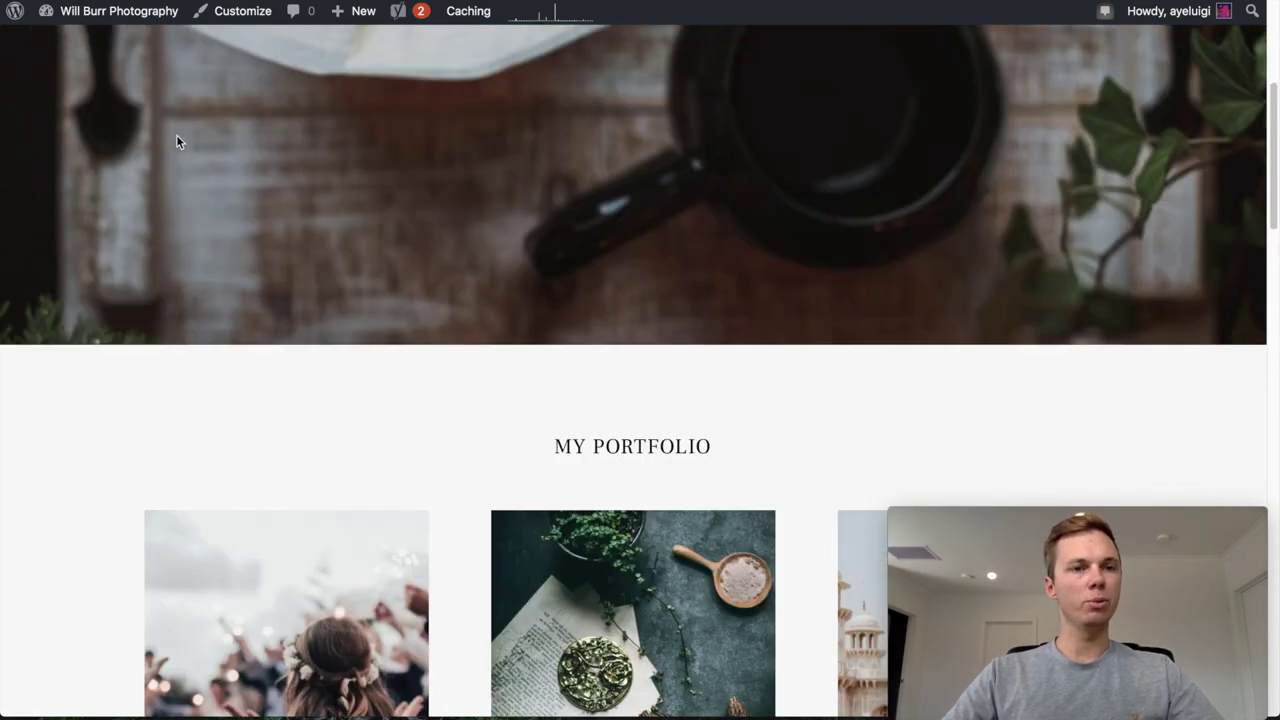
# Go back to the admin area and open Appearance > Widgets
pyautogui.moveTo(16, 14)
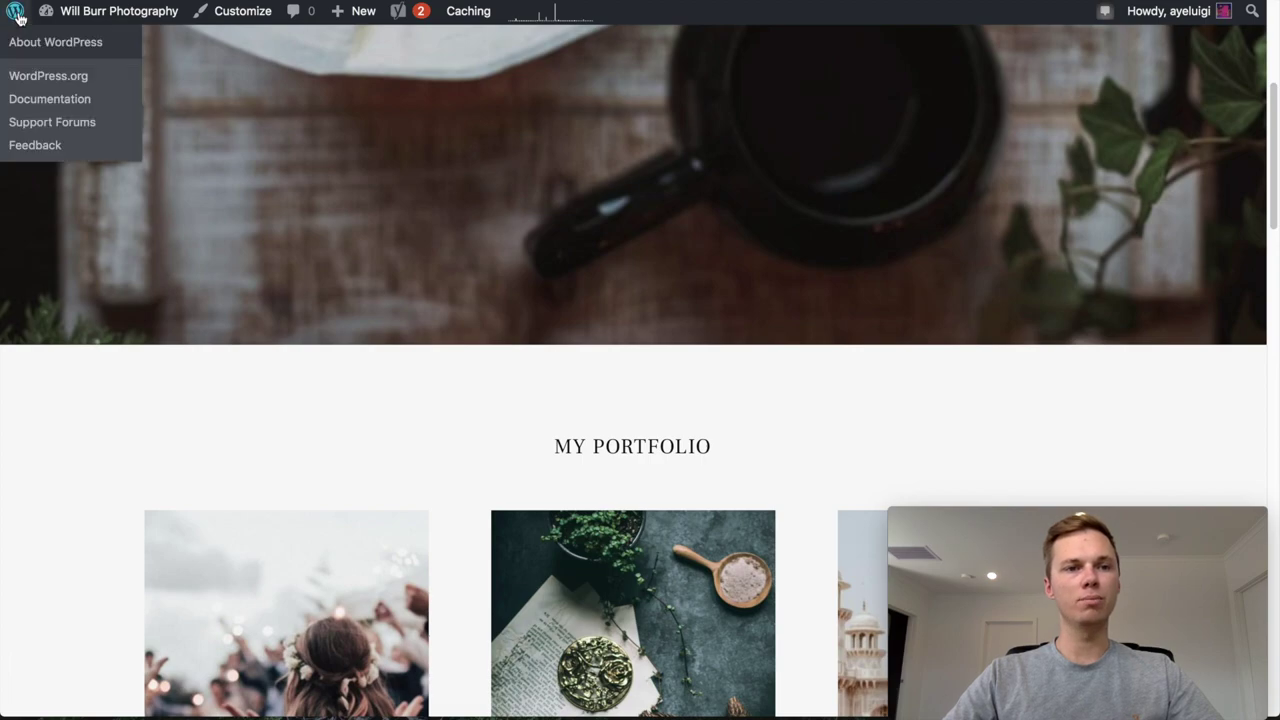
pyautogui.click(16, 14)
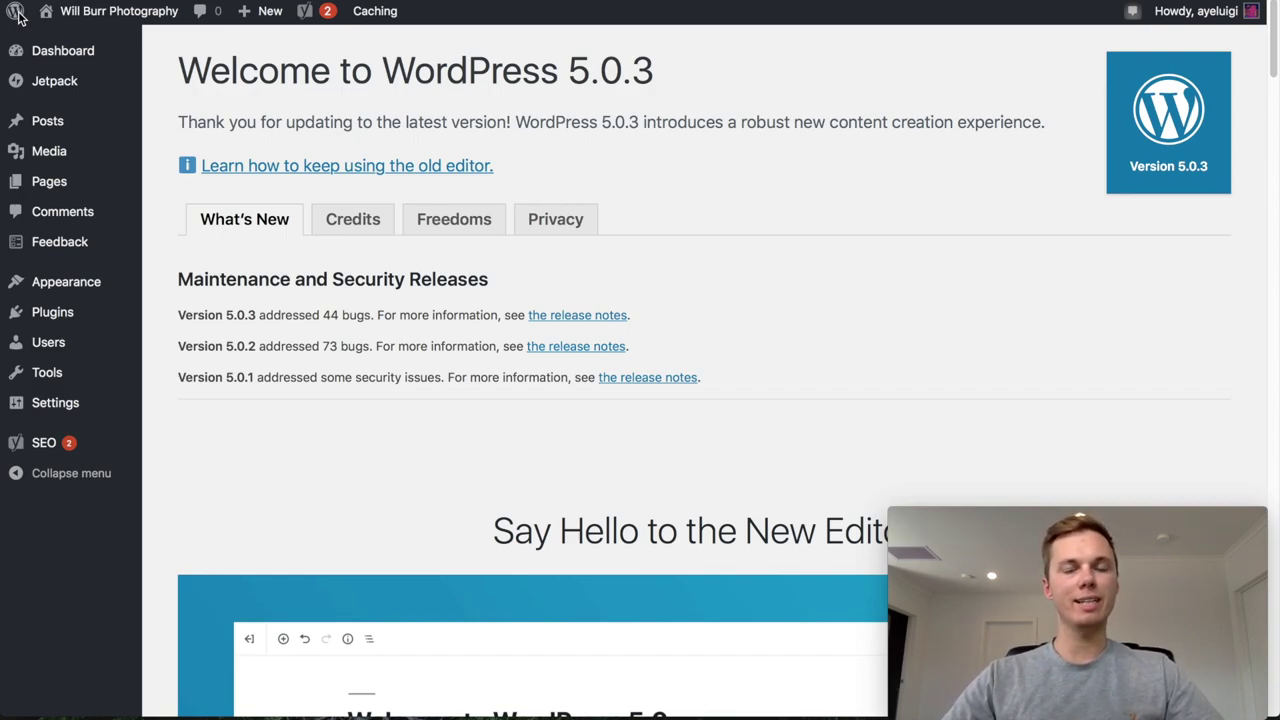
pyautogui.moveTo(78, 285)
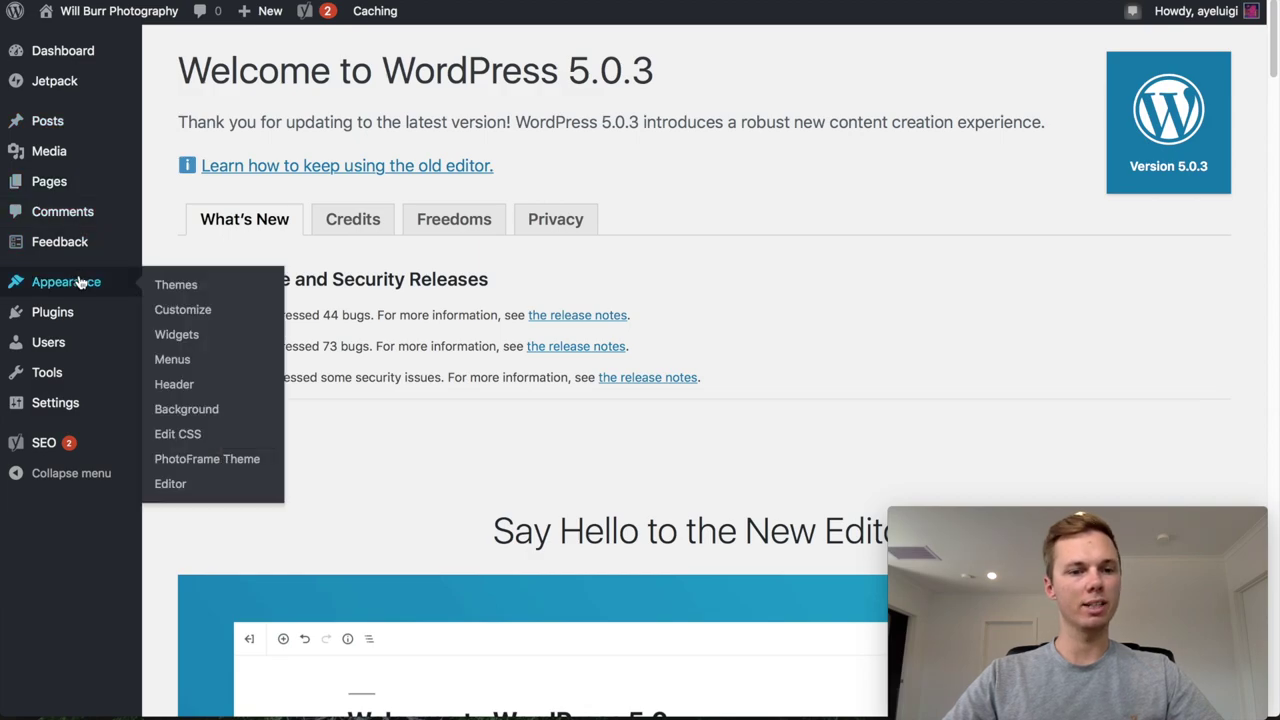
pyautogui.click(178, 335)
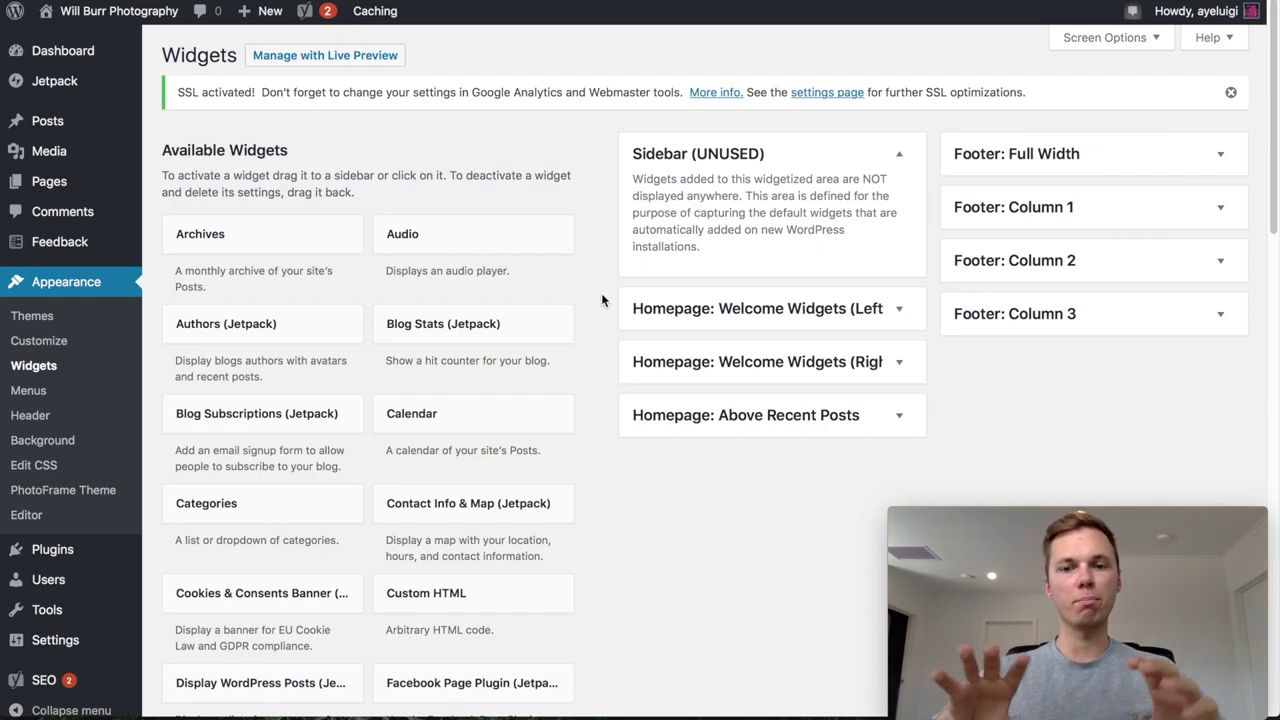
# Expand Homepage: Welcome Widgets (Left) and drop an Image widget into it
pyautogui.scroll(-1, 601, 293)
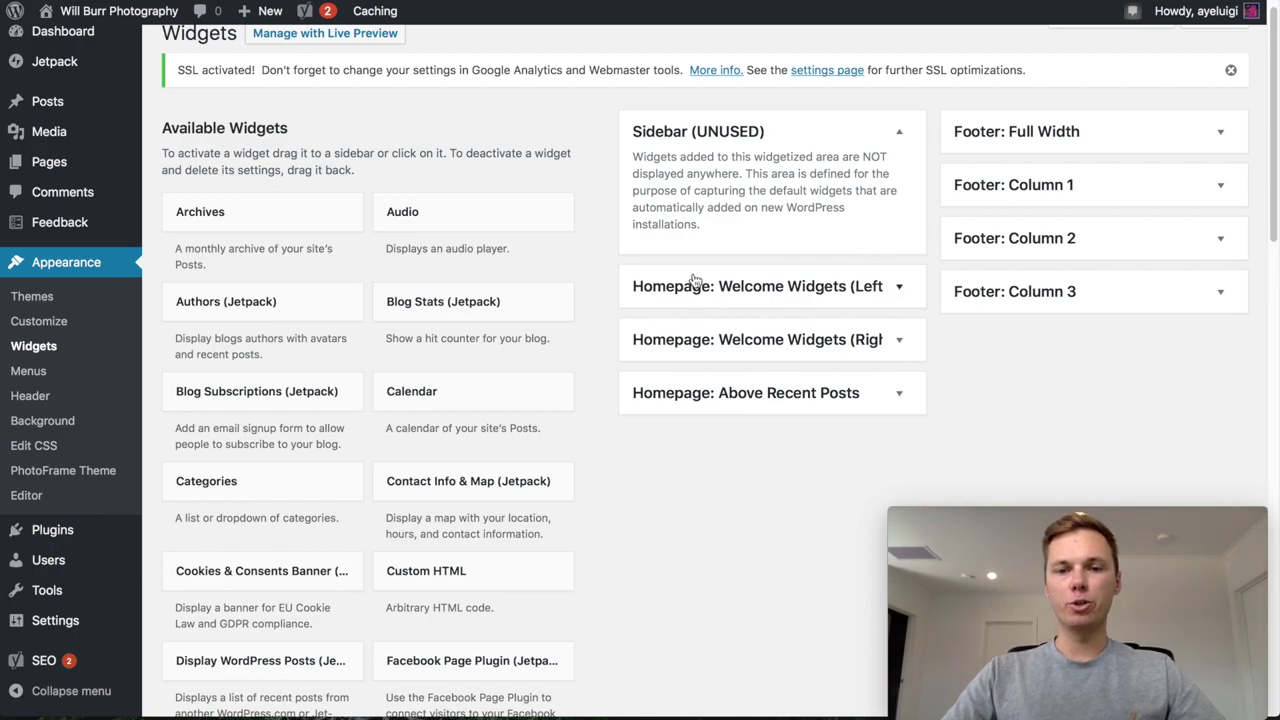
pyautogui.click(905, 291)
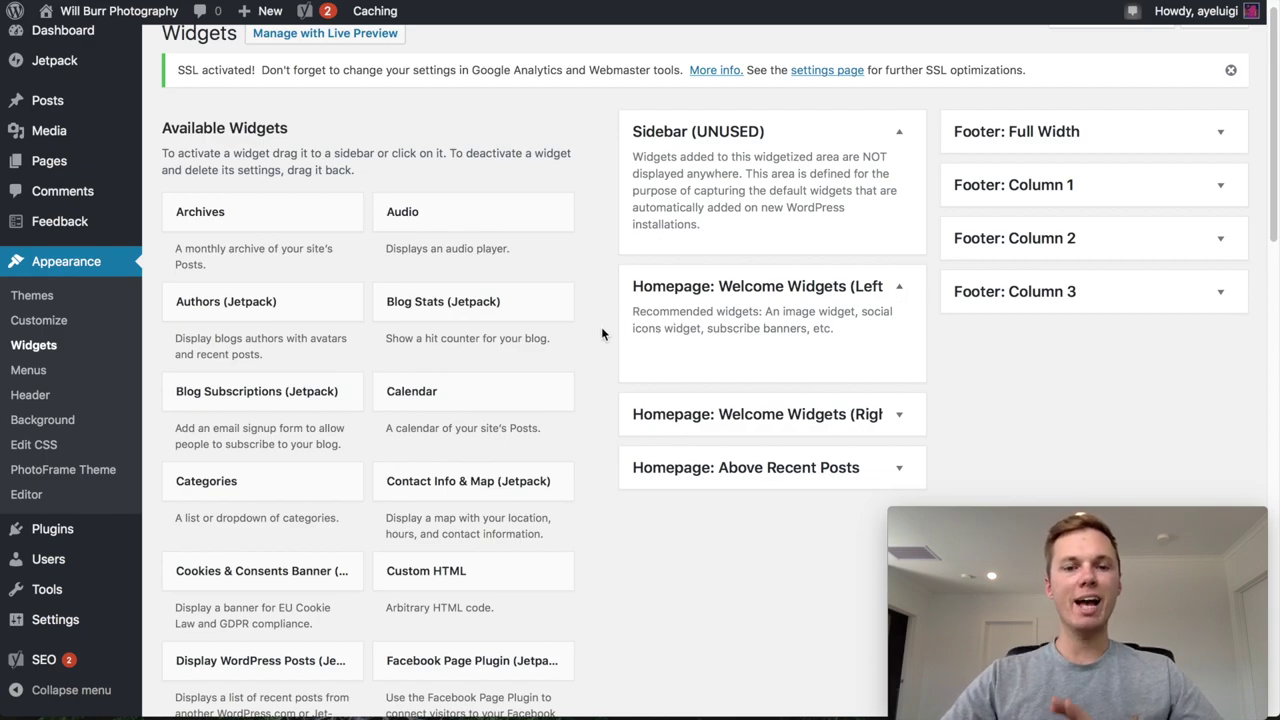
pyautogui.scroll(-1, 601, 334)
pyautogui.scroll(-8, 601, 334)
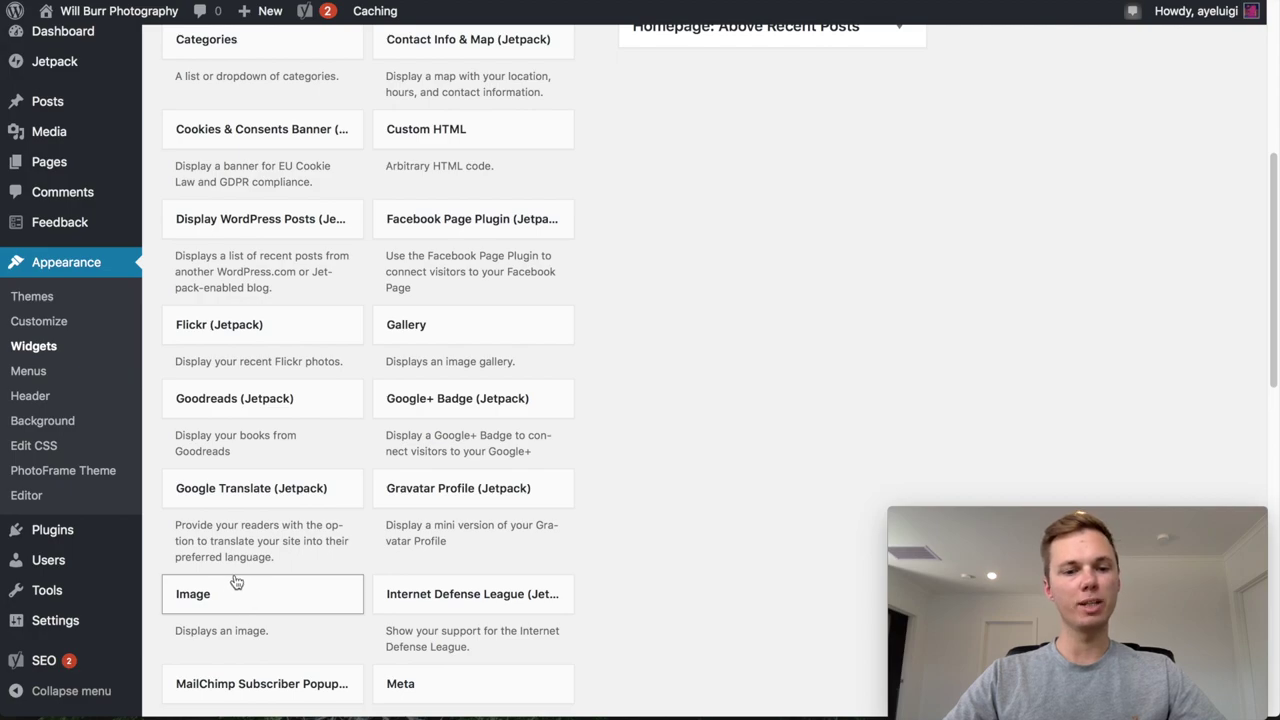
pyautogui.moveTo(239, 604); pyautogui.dragTo(739, 429)
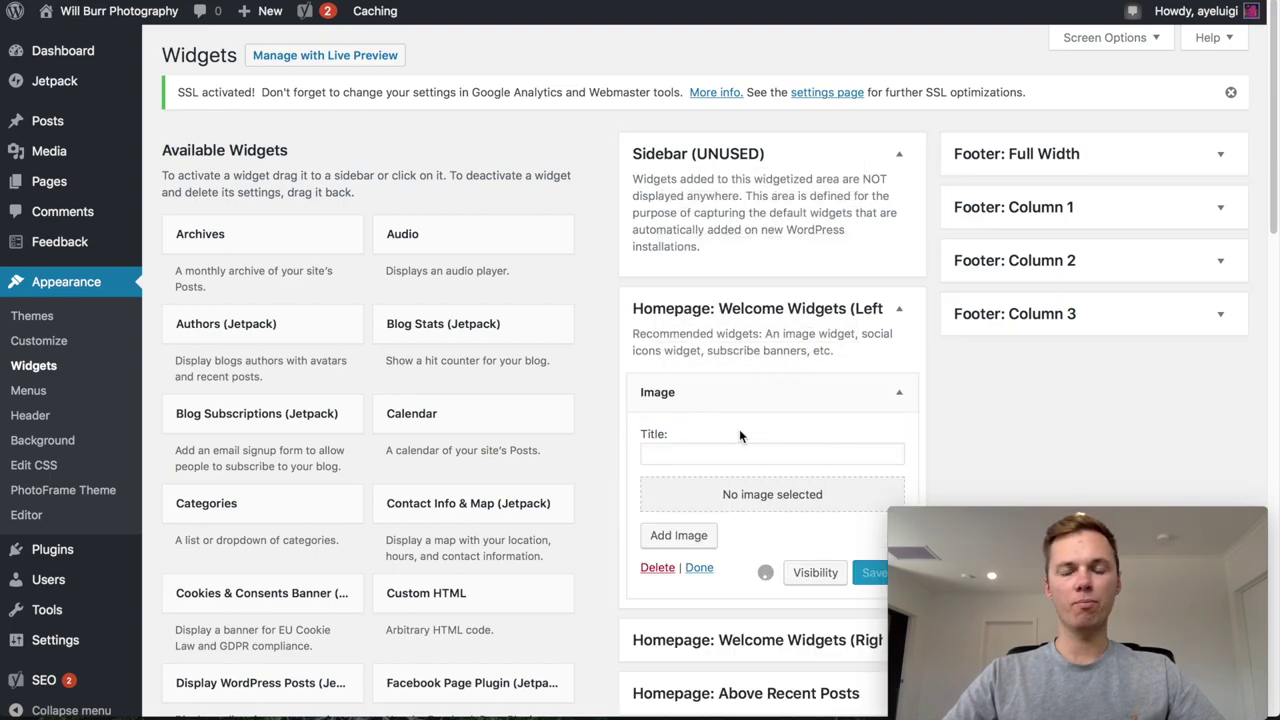
pyautogui.scroll(-3, 739, 429)
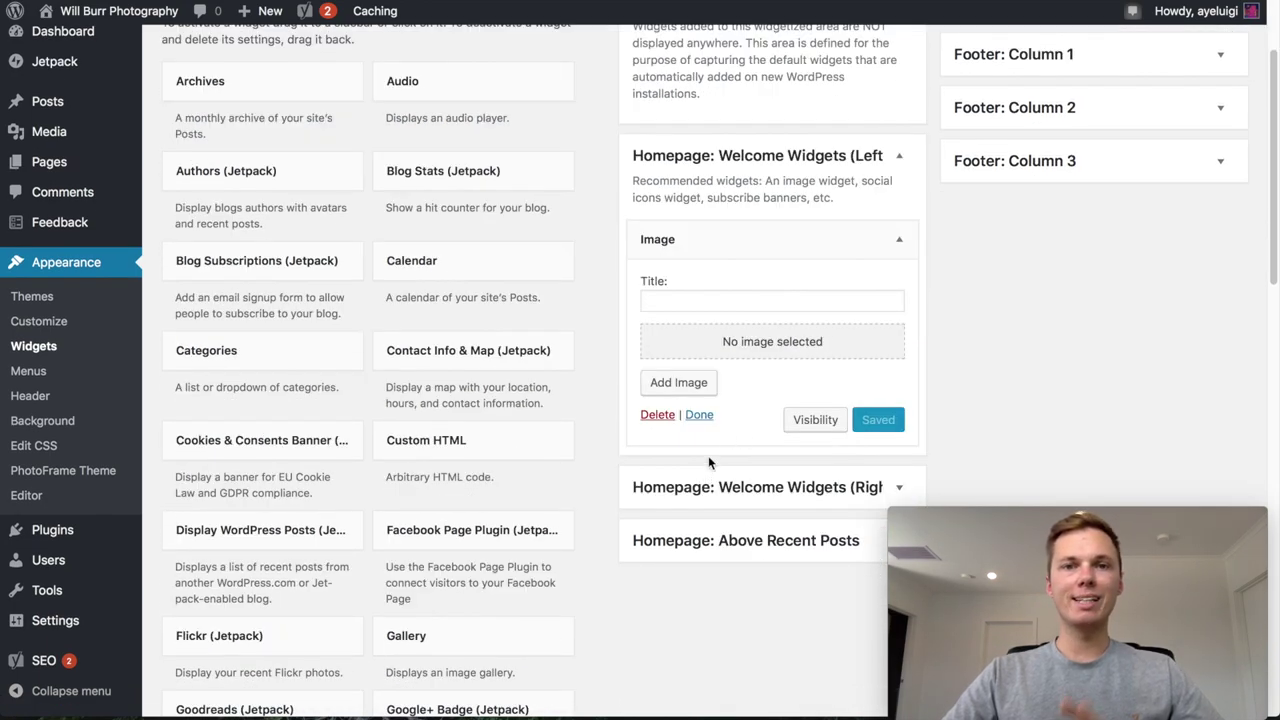
# Choose the black-and-white portrait from the Media Library at Full Size for the Image widget
pyautogui.click(734, 352)
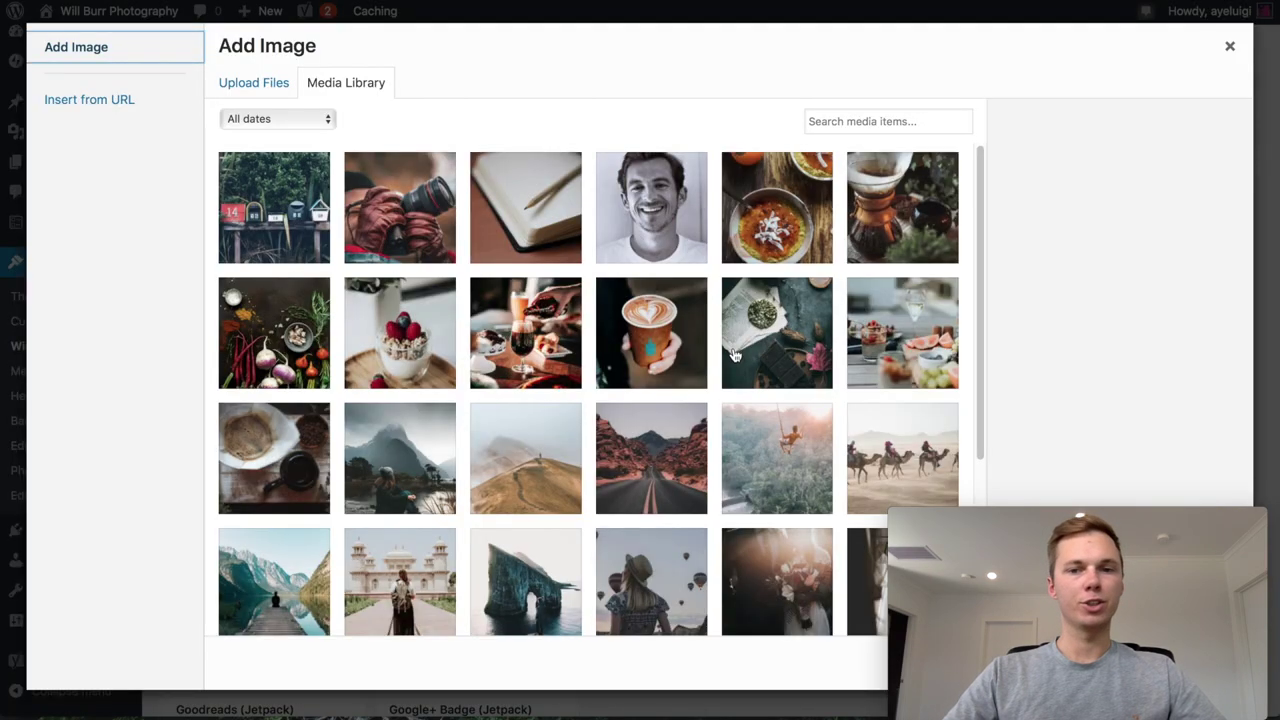
pyautogui.click(656, 207)
pyautogui.scroll(-3, 997, 384)
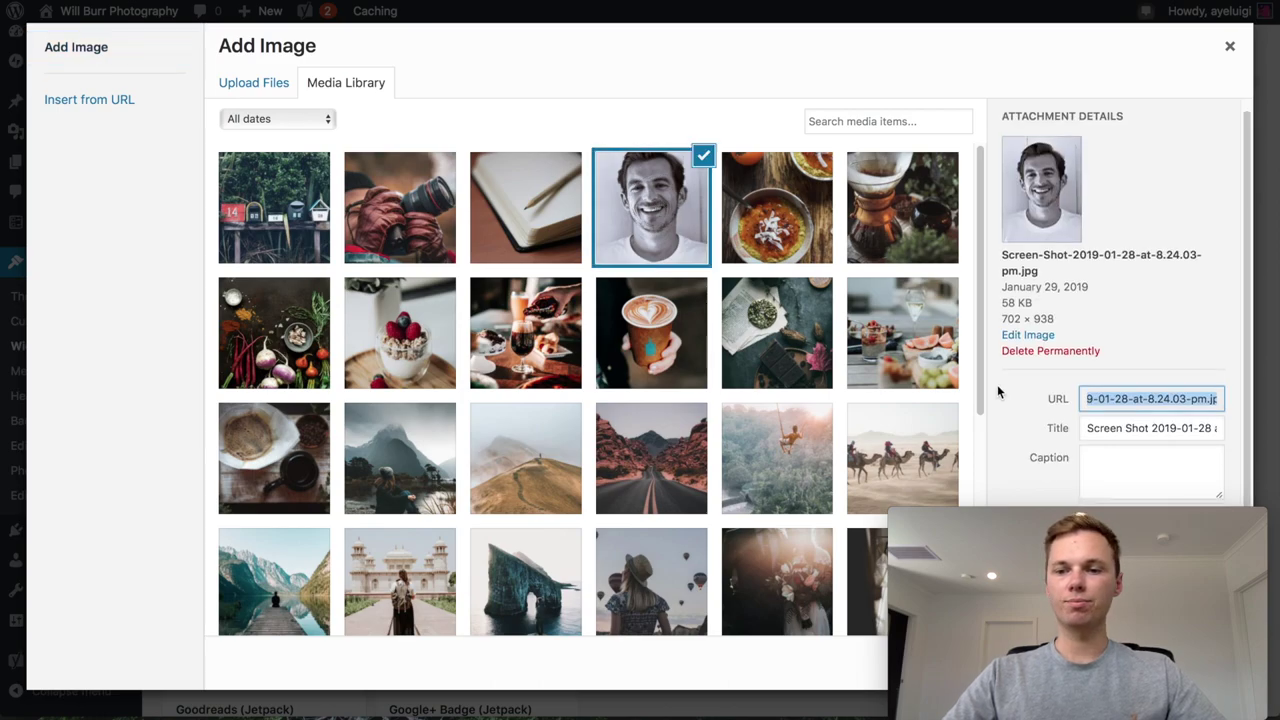
pyautogui.moveTo(1016, 519); pyautogui.dragTo(140, 504)
pyautogui.scroll(-3, 1147, 373)
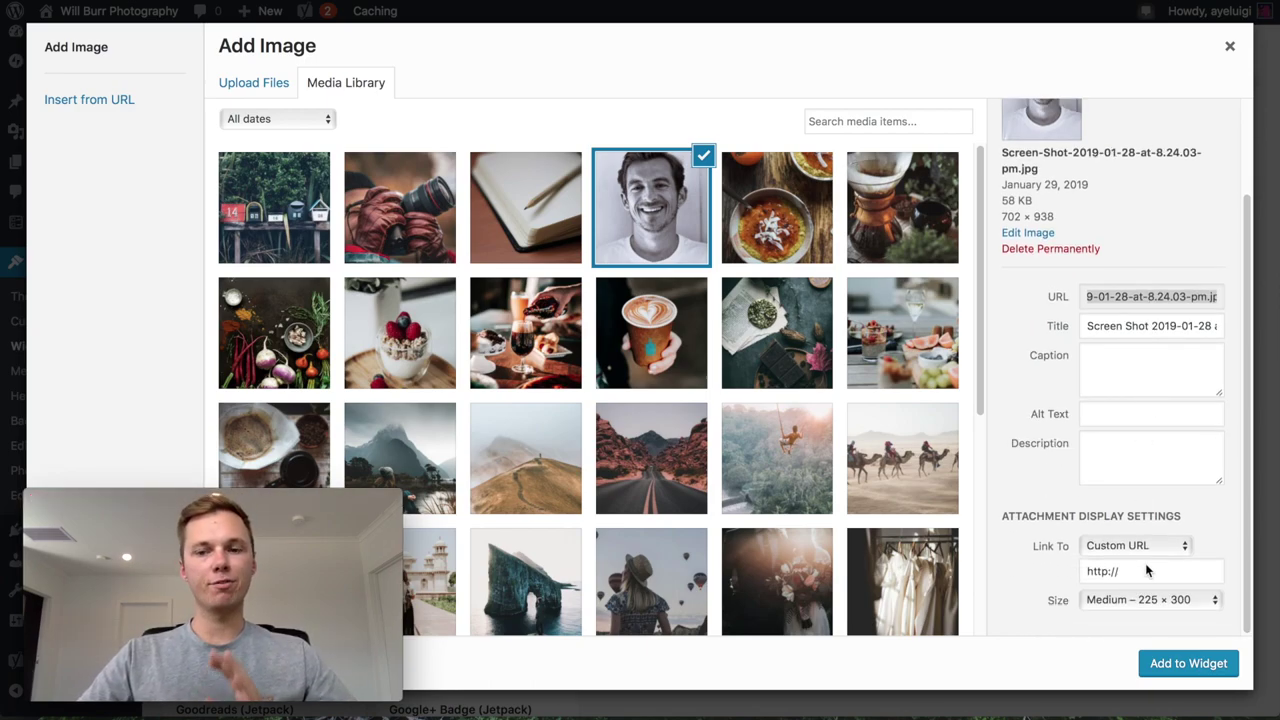
pyautogui.click(1129, 599)
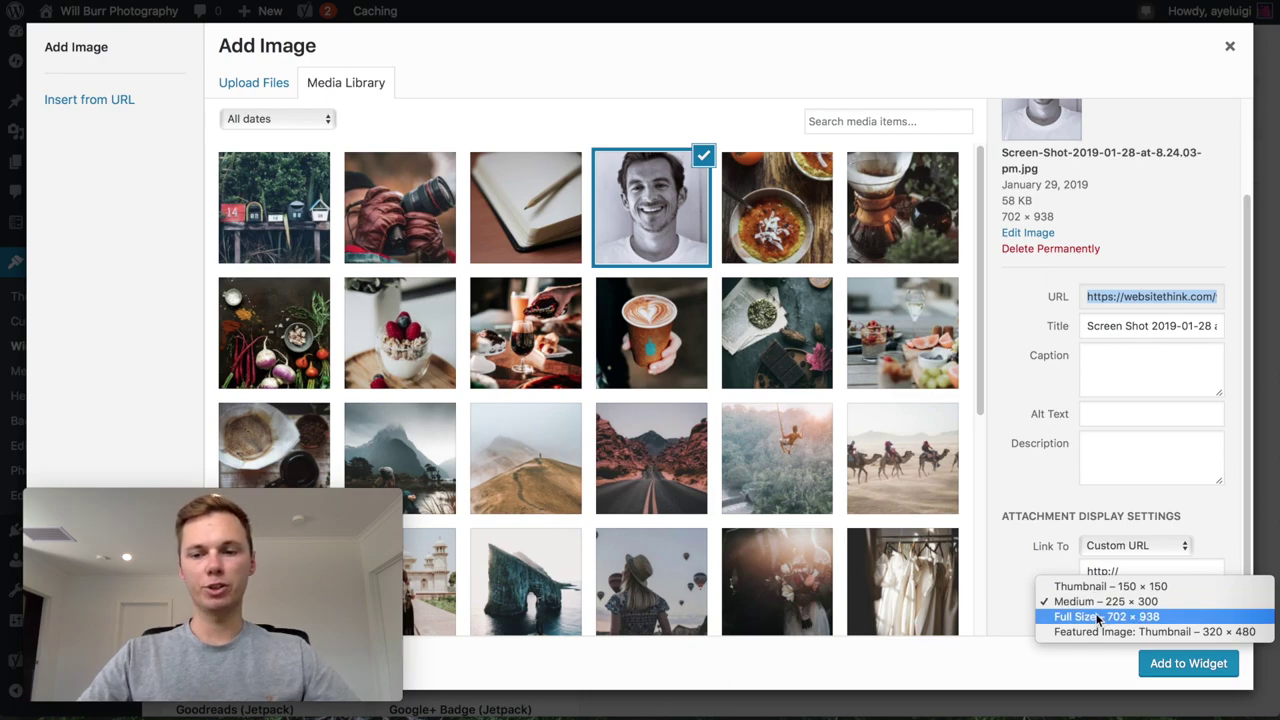
pyautogui.click(1099, 616)
pyautogui.click(1174, 666)
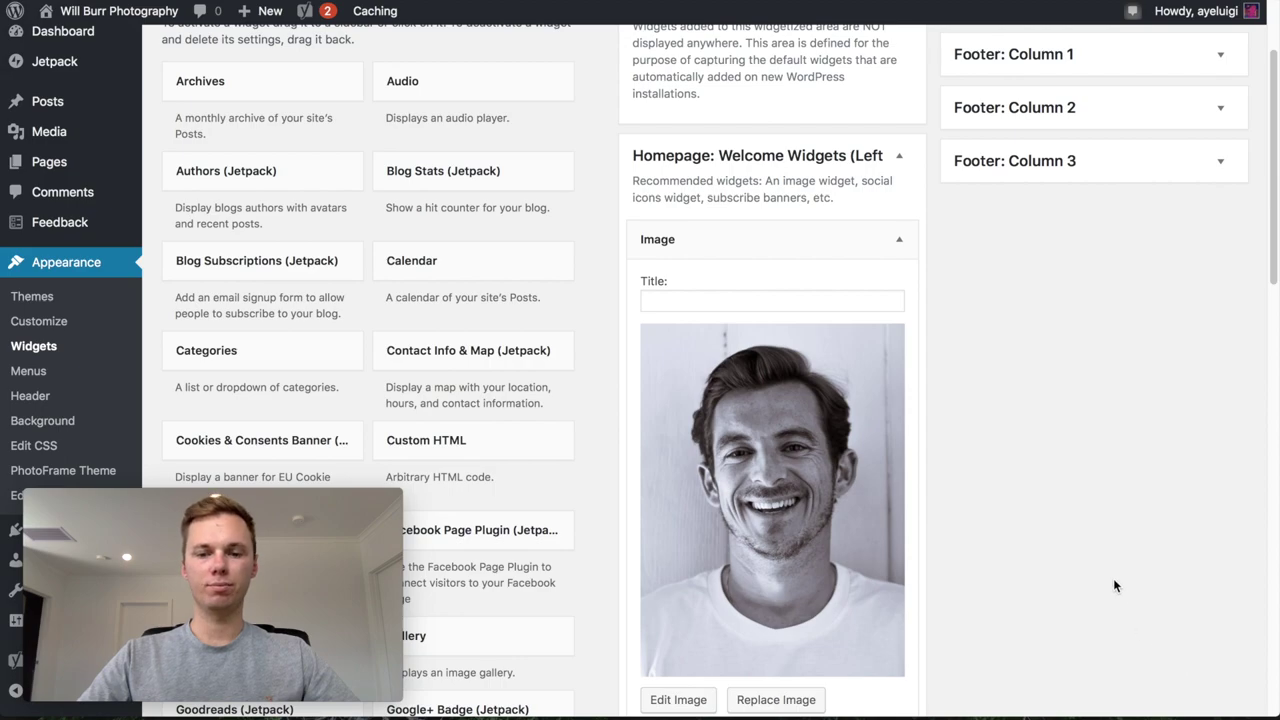
# Save the left welcome Image widget and collapse it
pyautogui.scroll(-2, 1113, 578)
pyautogui.scroll(-2, 1113, 586)
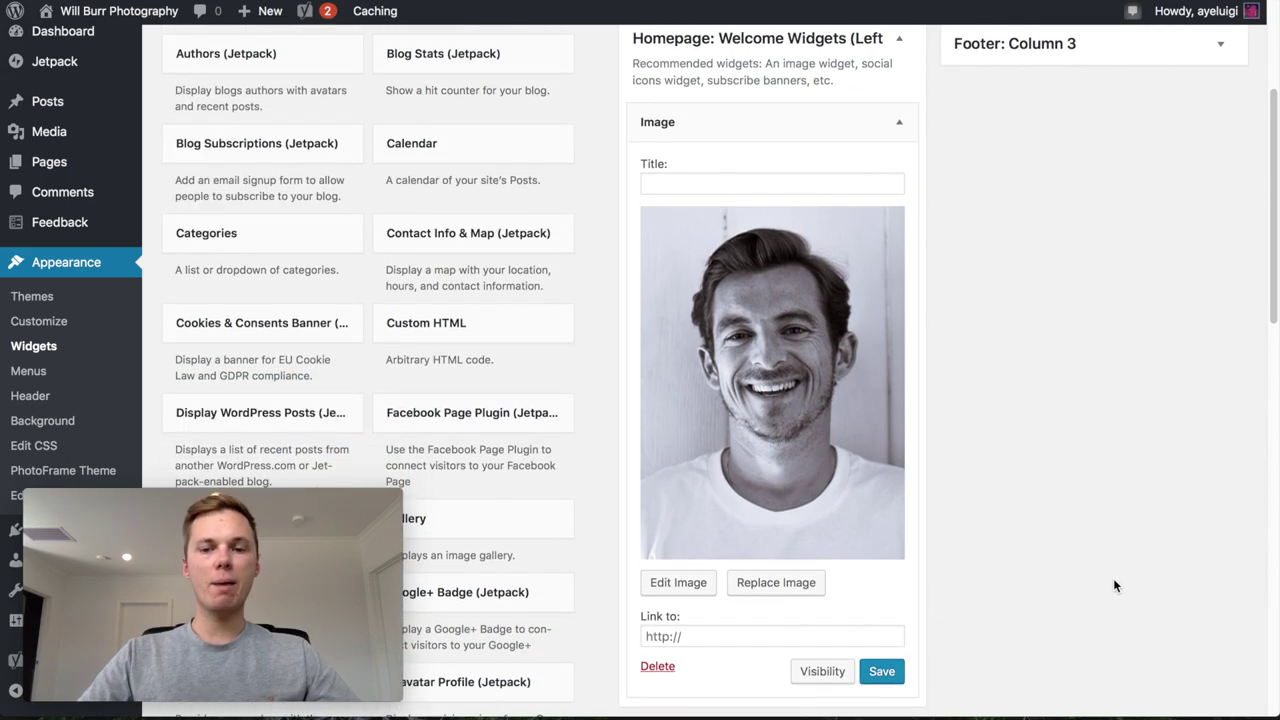
pyautogui.click(882, 672)
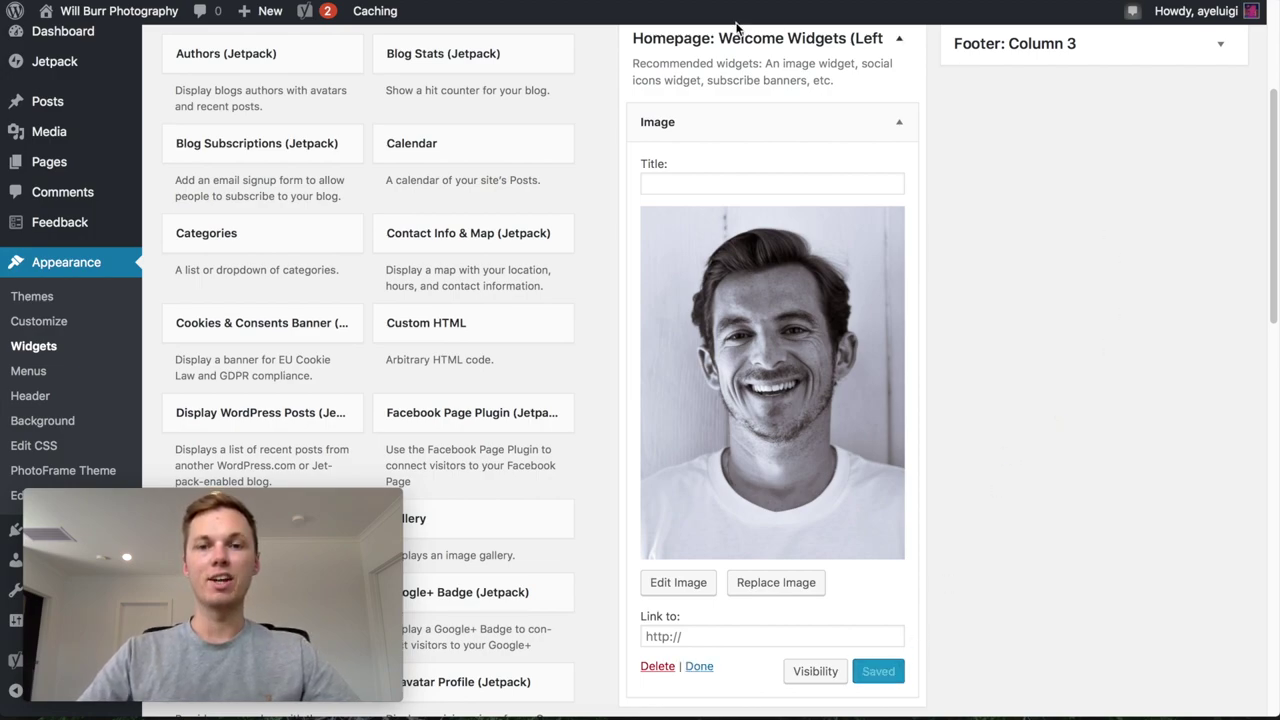
pyautogui.click(899, 124)
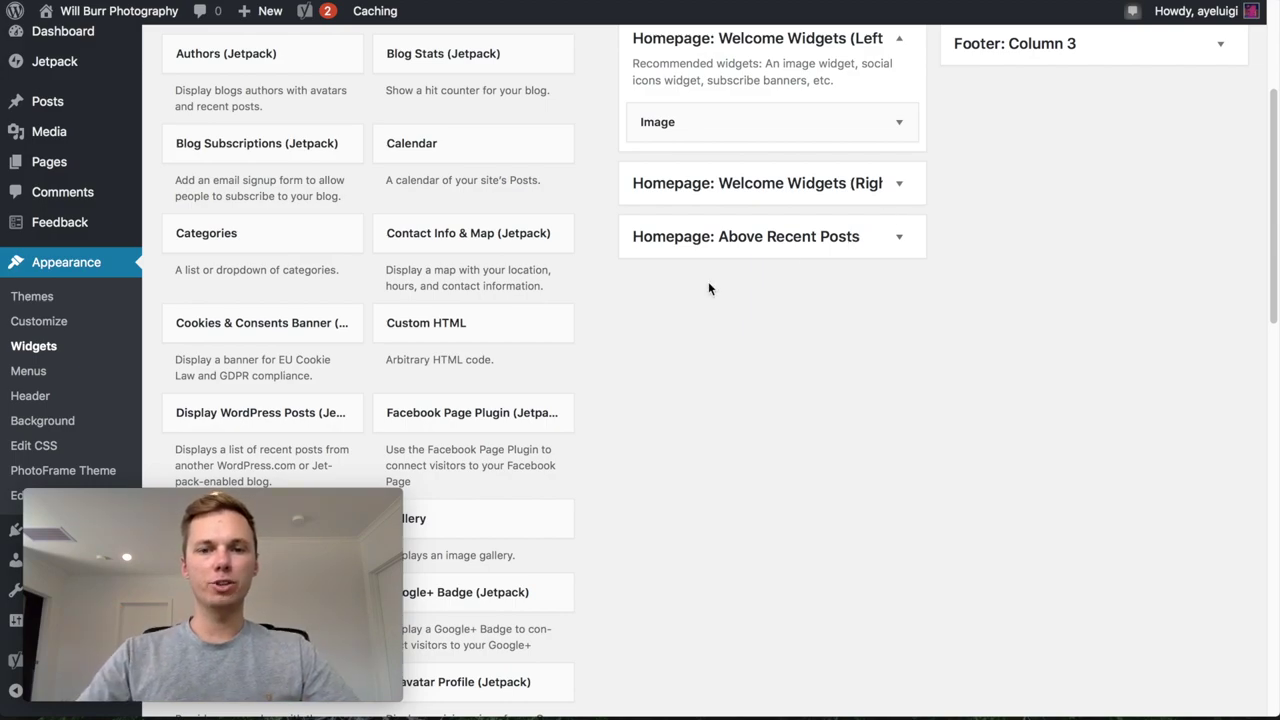
pyautogui.click(908, 187)
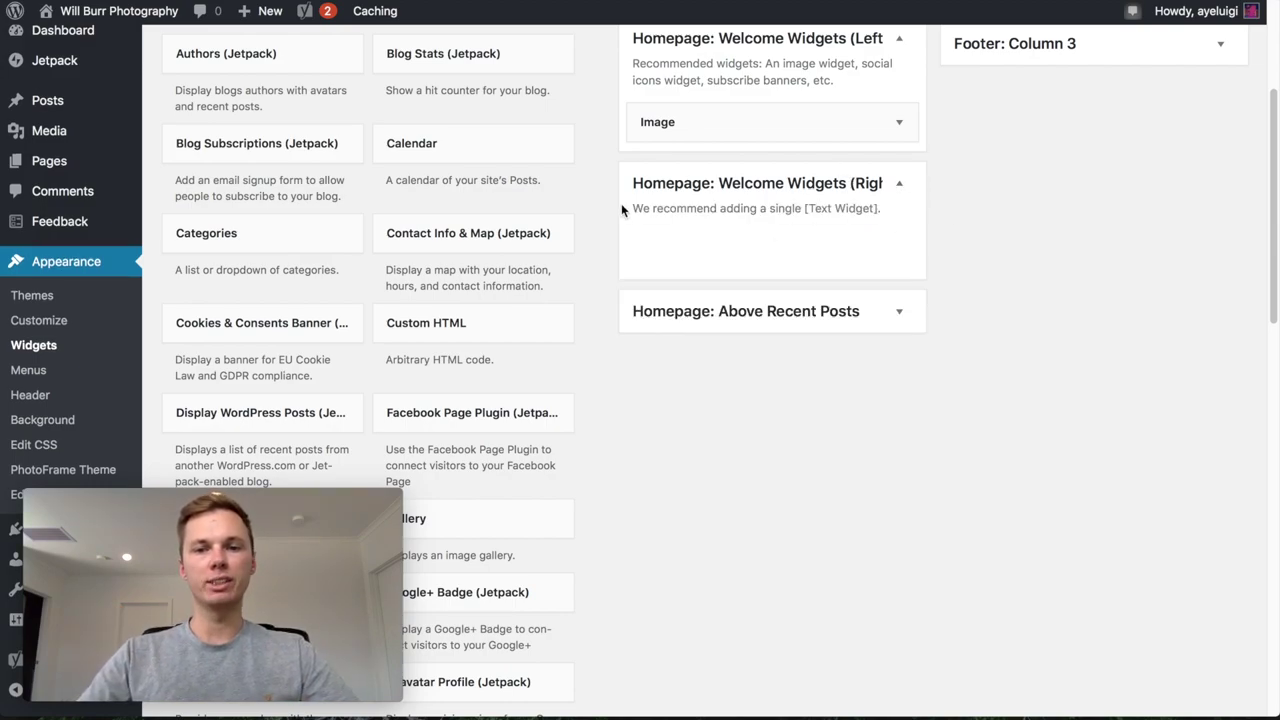
# Drop a Text widget into Welcome Widgets (Right), paste the photographer's welcome text, save and collapse it
pyautogui.scroll(-5, 575, 225)
pyautogui.scroll(-4, 575, 225)
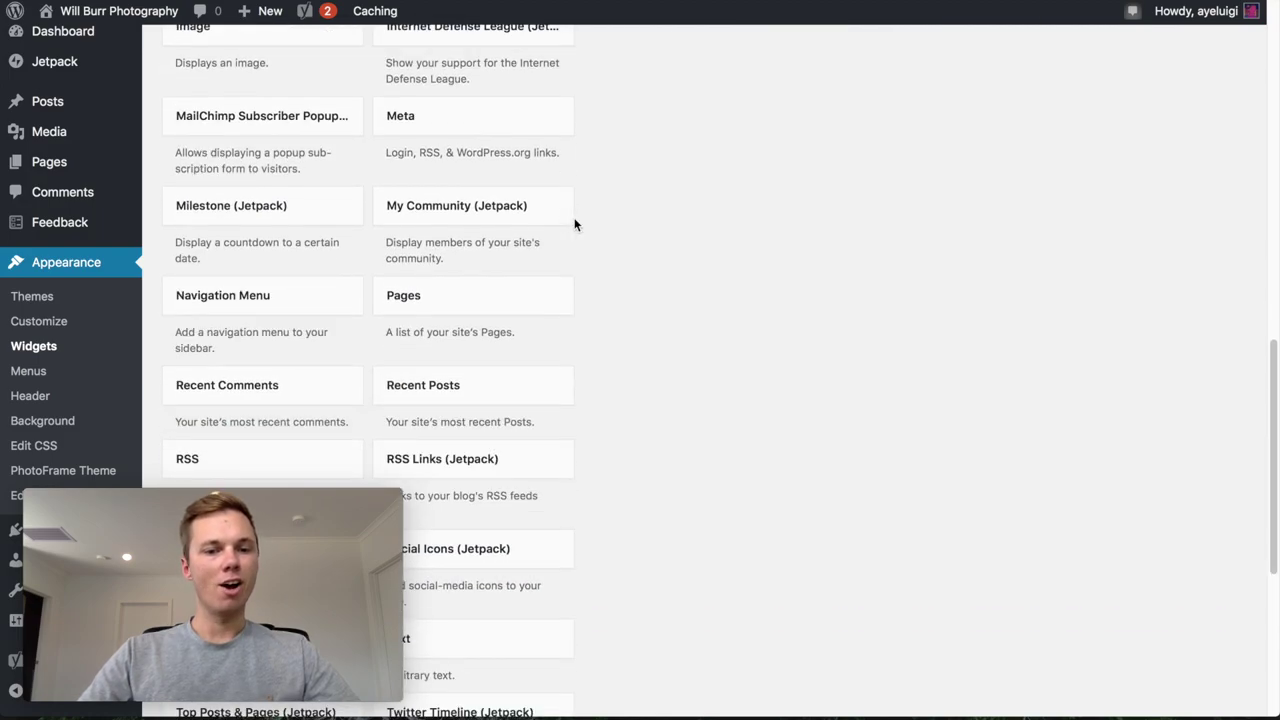
pyautogui.scroll(-3, 575, 225)
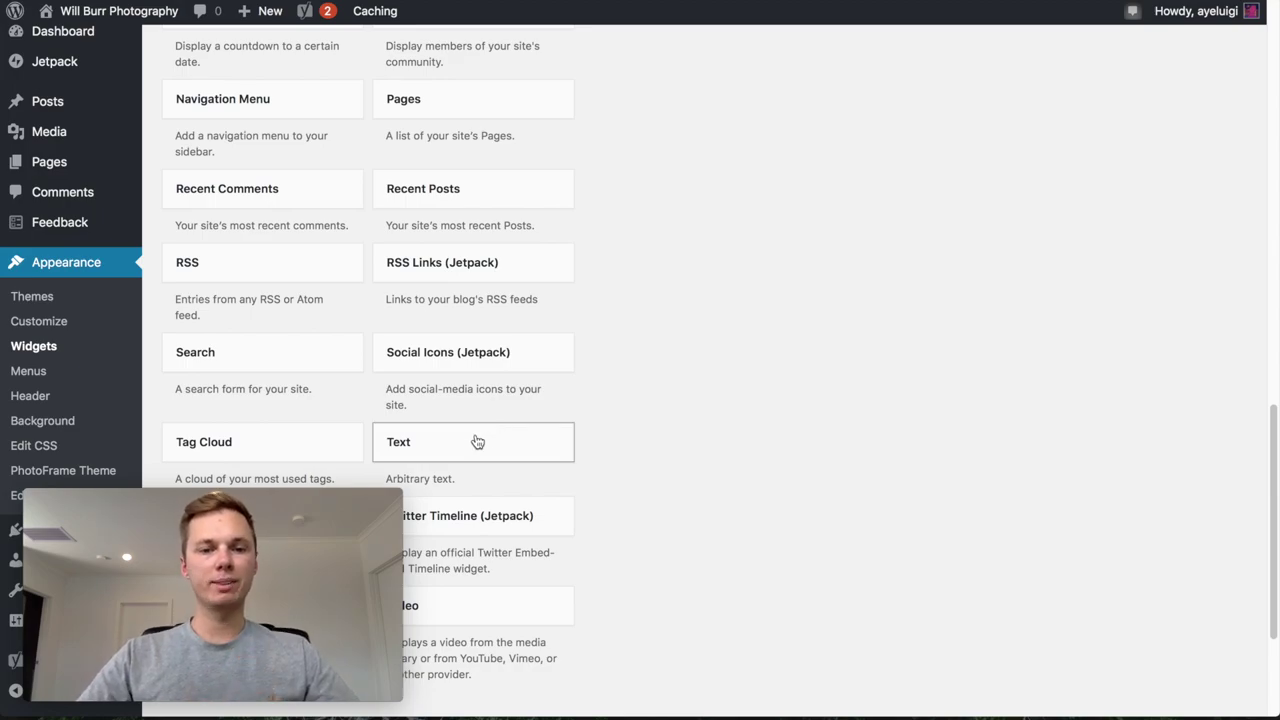
pyautogui.moveTo(475, 442); pyautogui.dragTo(762, 368)
pyautogui.scroll(-1, 762, 370)
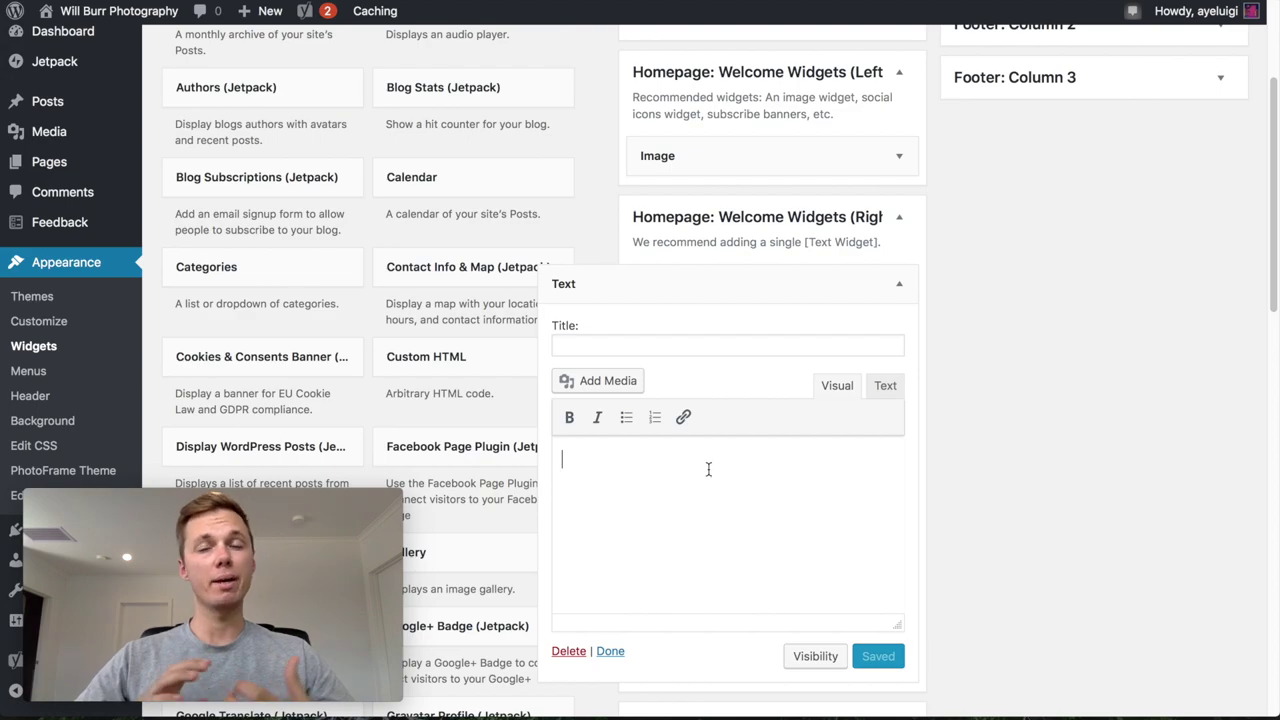
pyautogui.press('super+v')
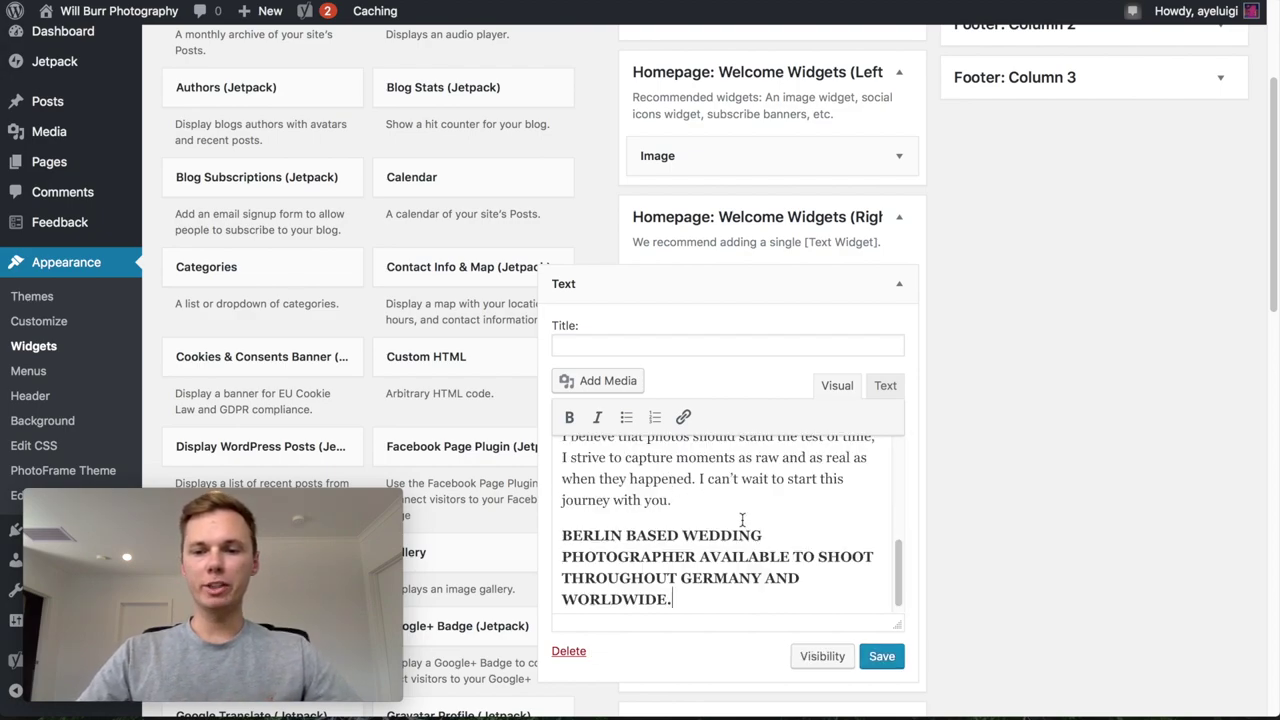
pyautogui.click(877, 662)
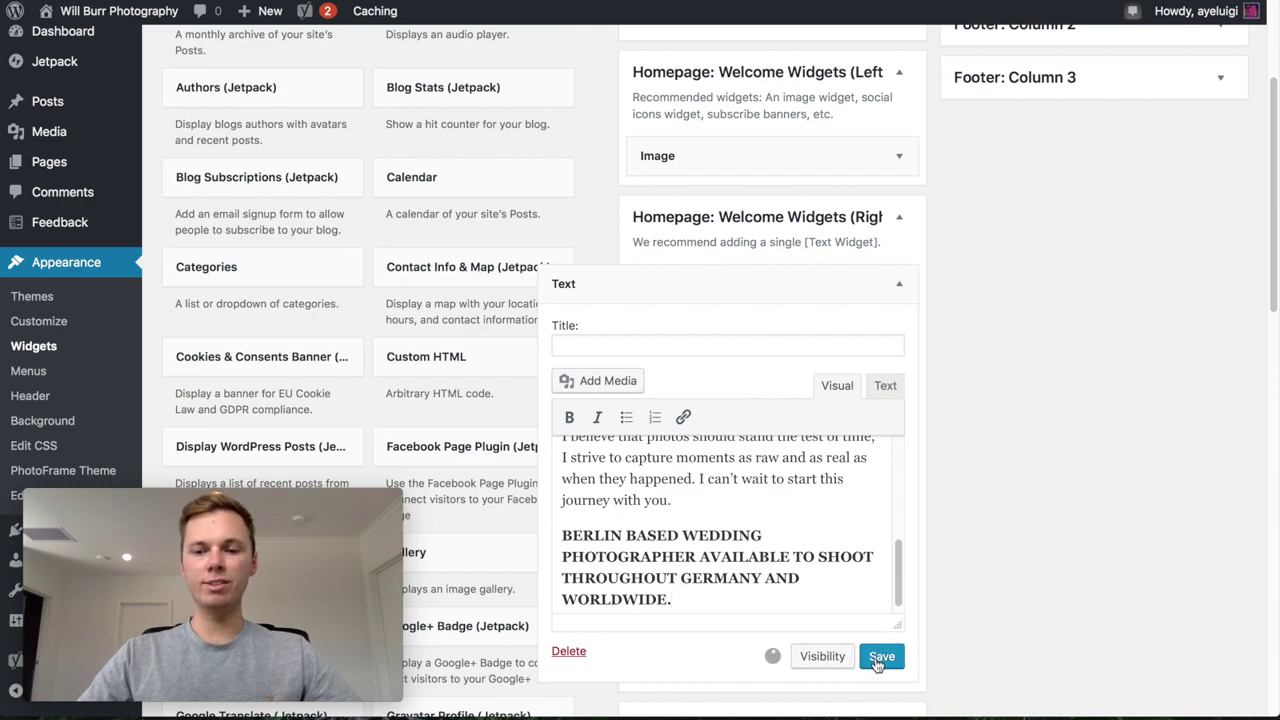
pyautogui.click(900, 285)
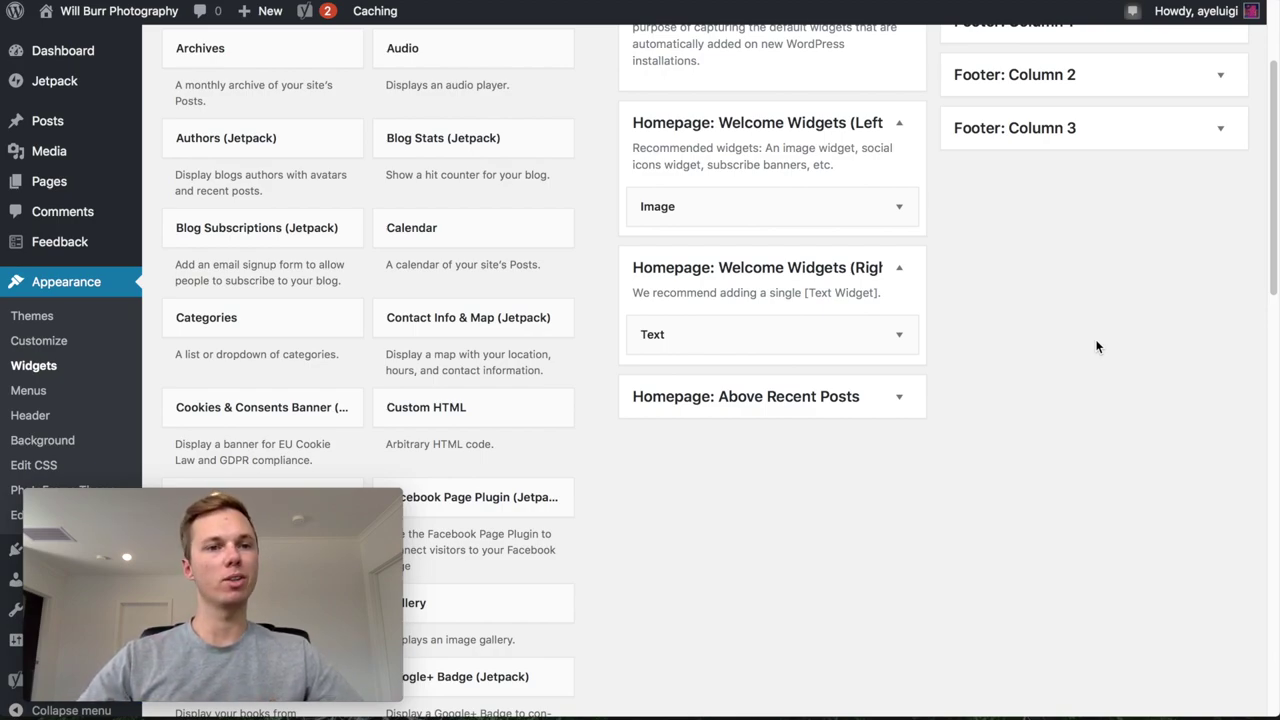
# Visit the live homepage and scroll to the portrait, welcome text and Wedding, Food, Travel portfolio cards
pyautogui.moveTo(112, 20)
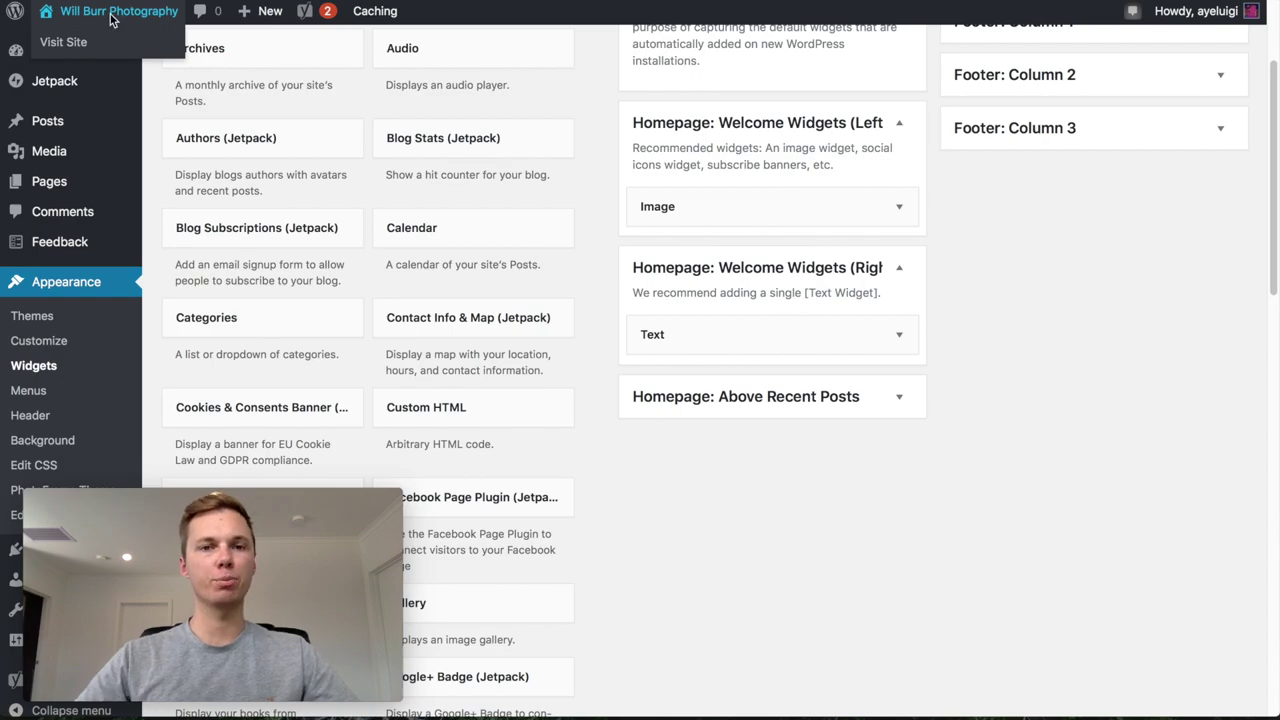
pyautogui.click(113, 20)
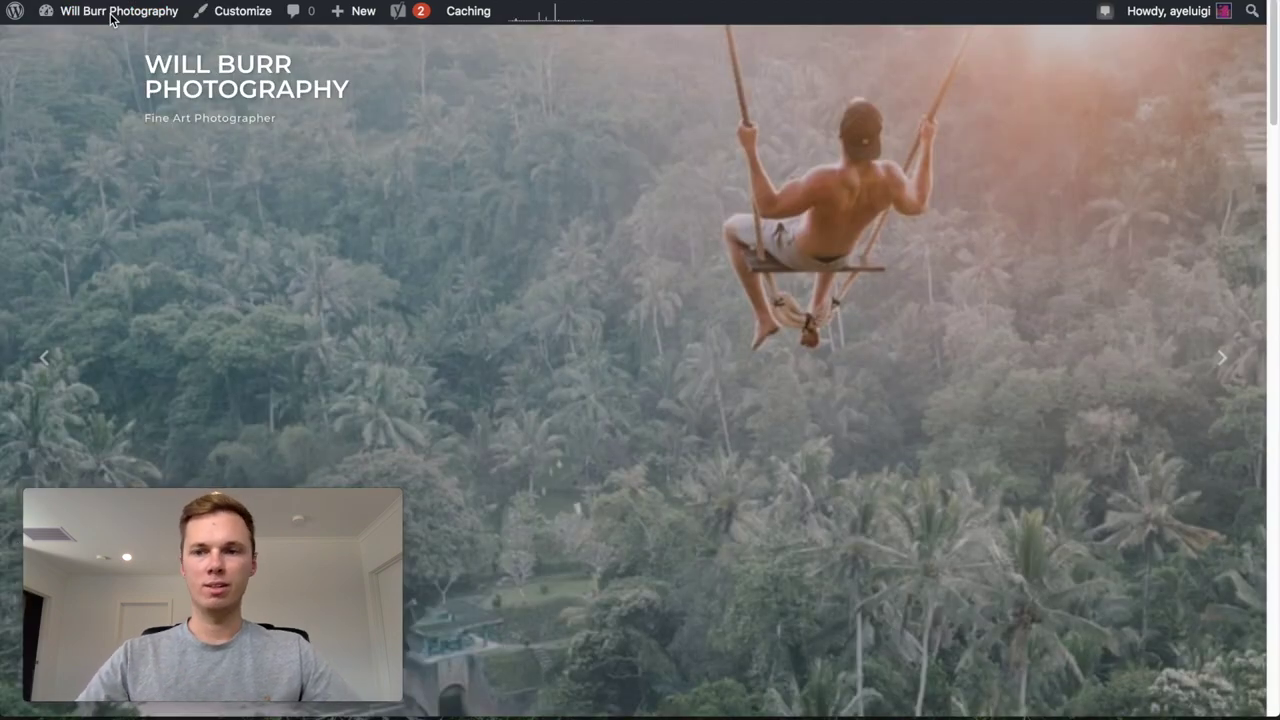
pyautogui.scroll(-5, 450, 207)
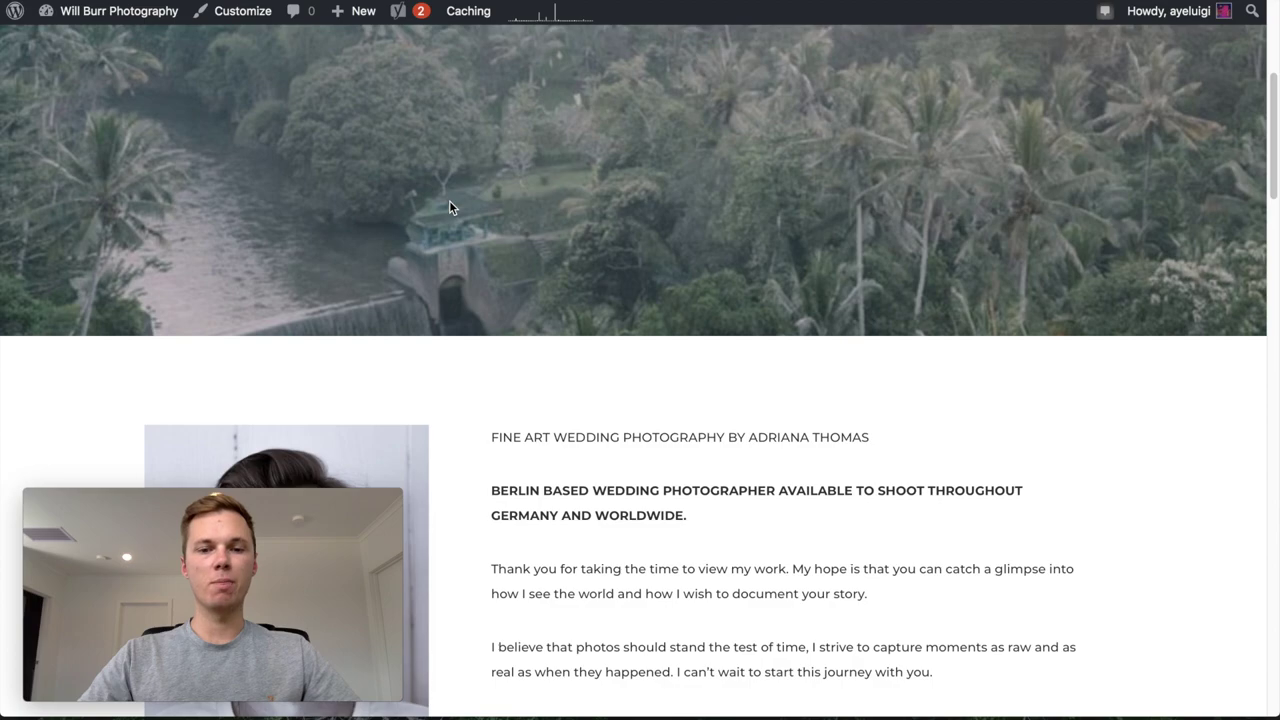
pyautogui.scroll(-1, 449, 207)
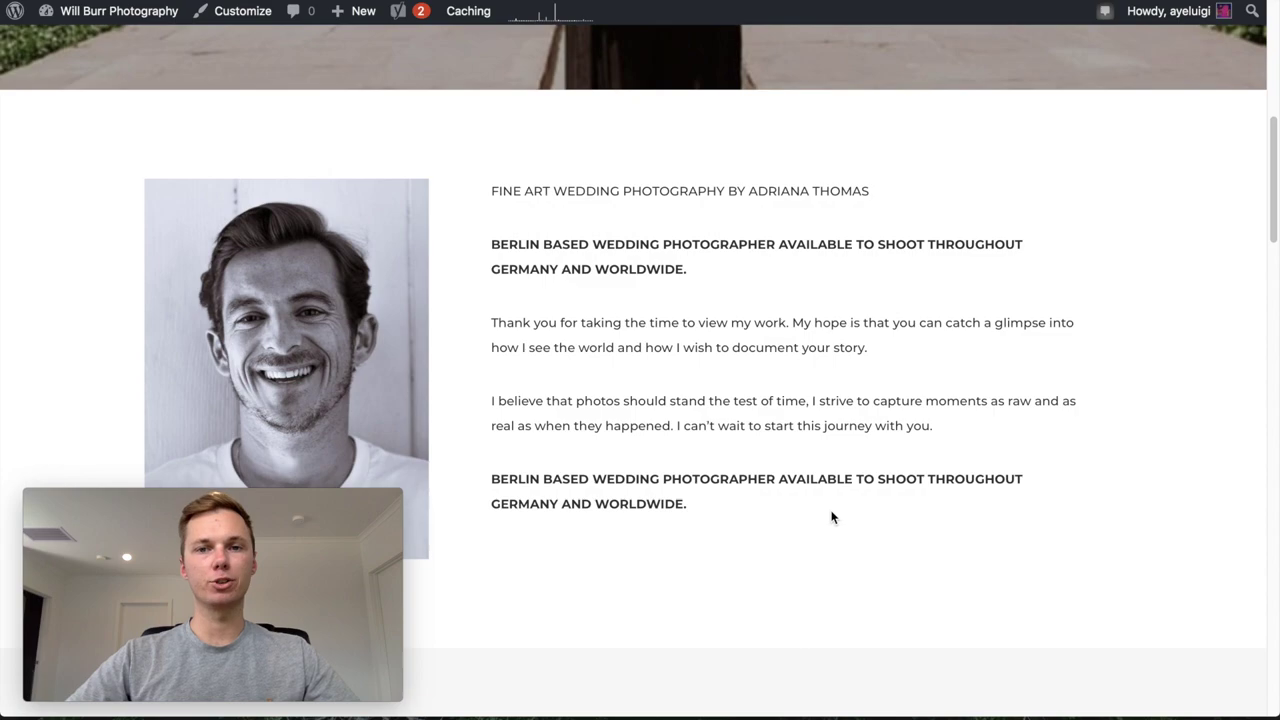
pyautogui.scroll(-5, 831, 517)
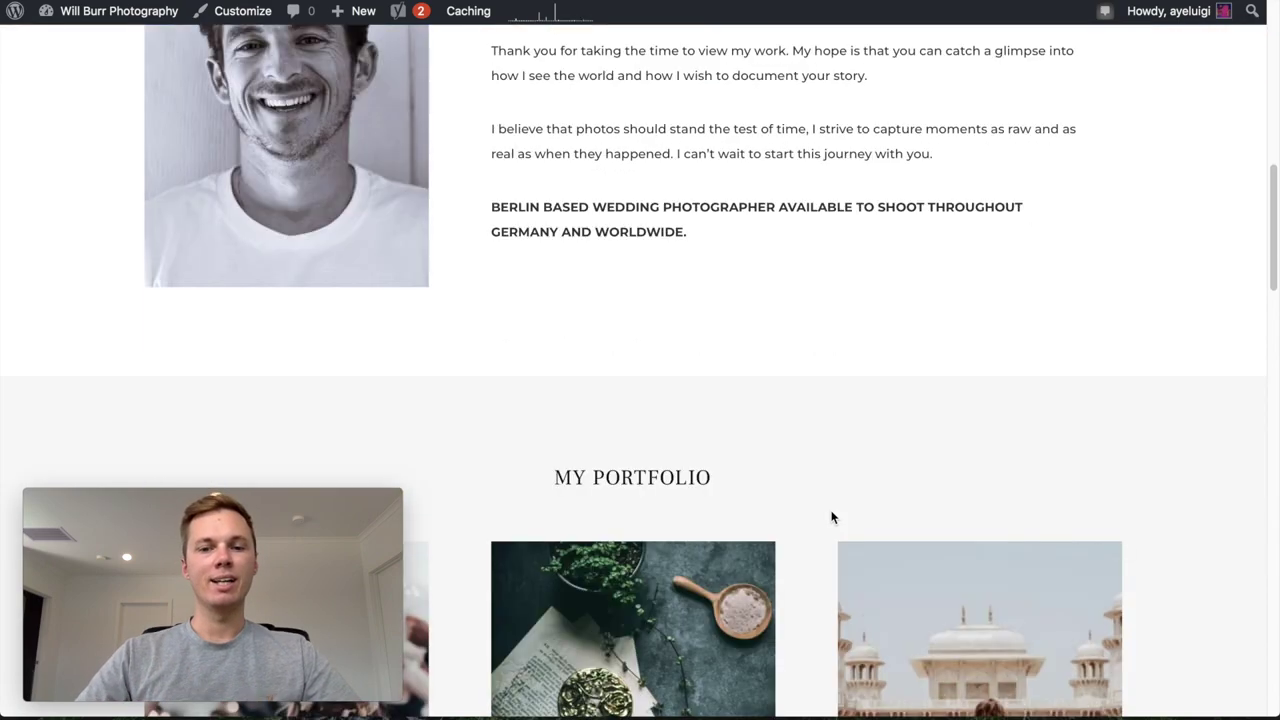
pyautogui.scroll(-10, 790, 448)
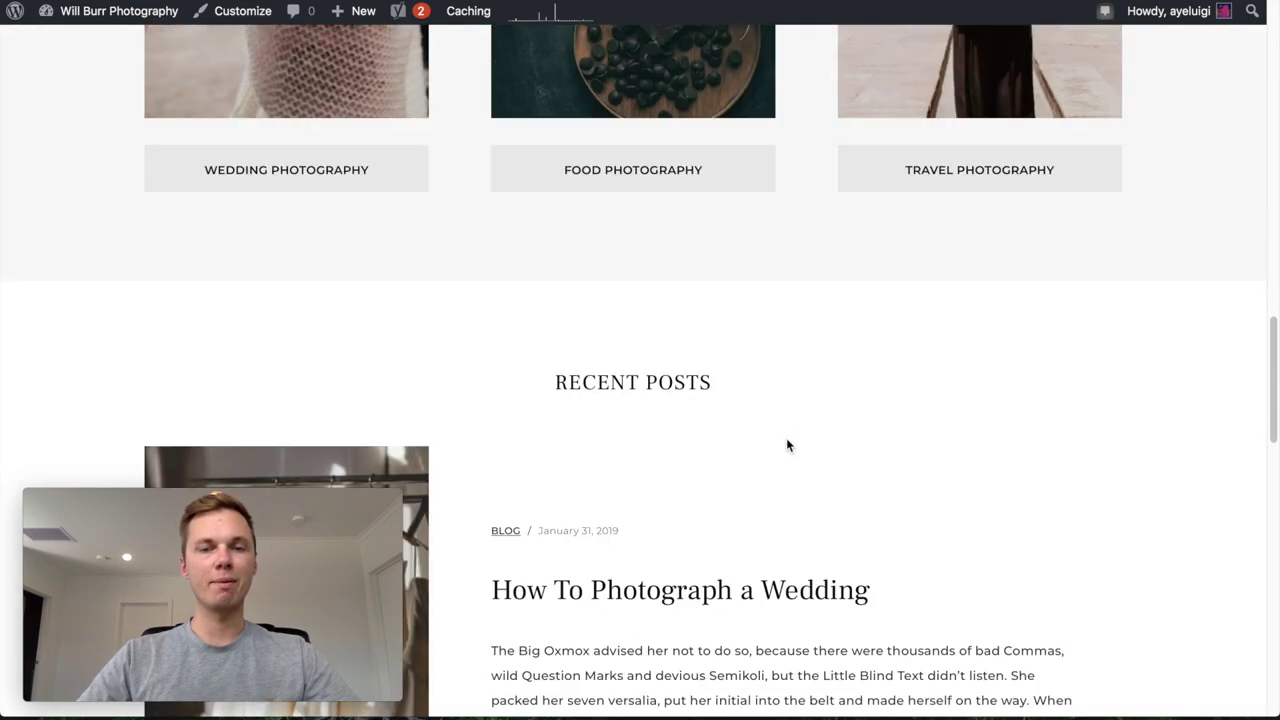
pyautogui.scroll(8, 787, 442)
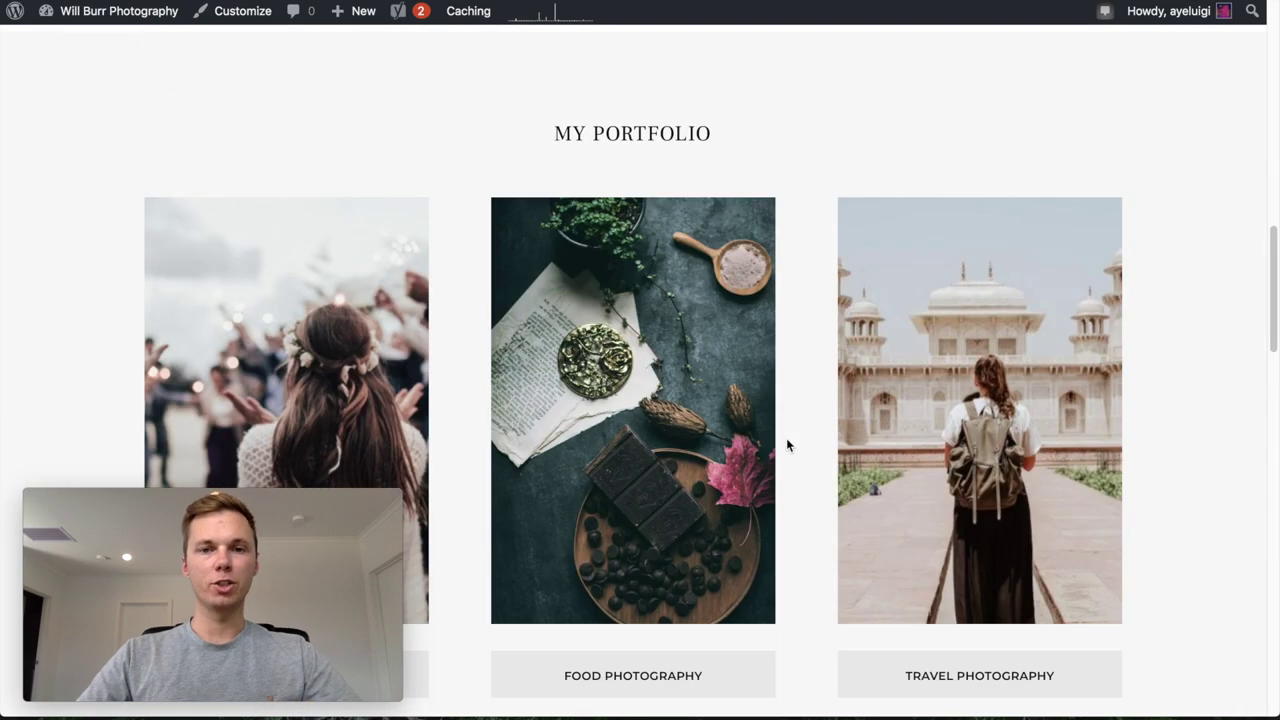
pyautogui.scroll(-3, 787, 442)
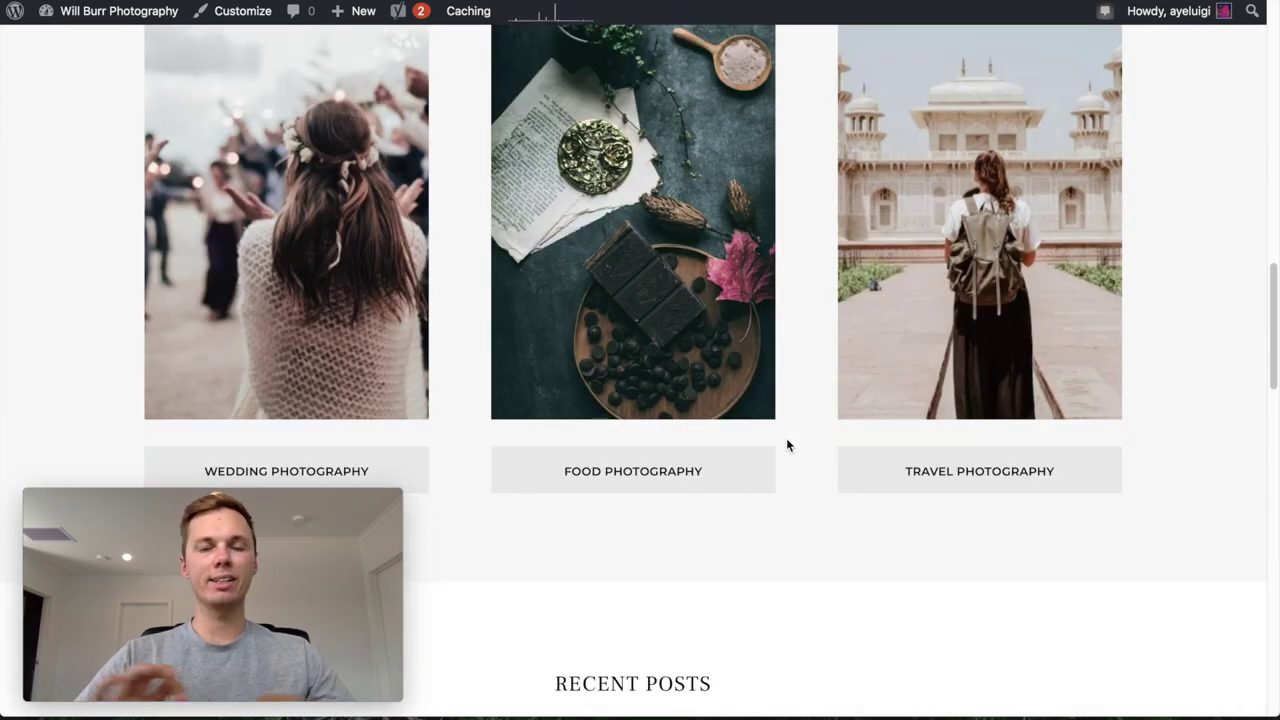
pyautogui.scroll(-1, 786, 445)
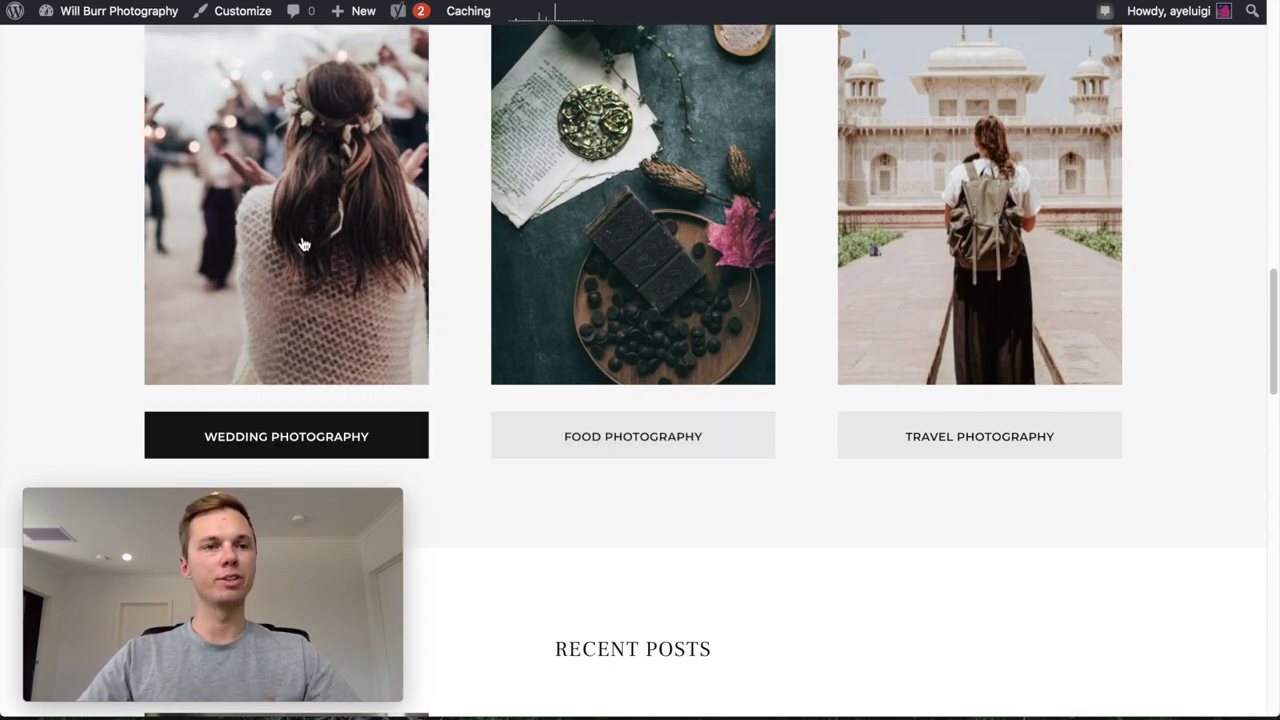
# Back on the Widgets page, drop a Text widget into Homepage: Above Recent Posts
pyautogui.click(17, 18)
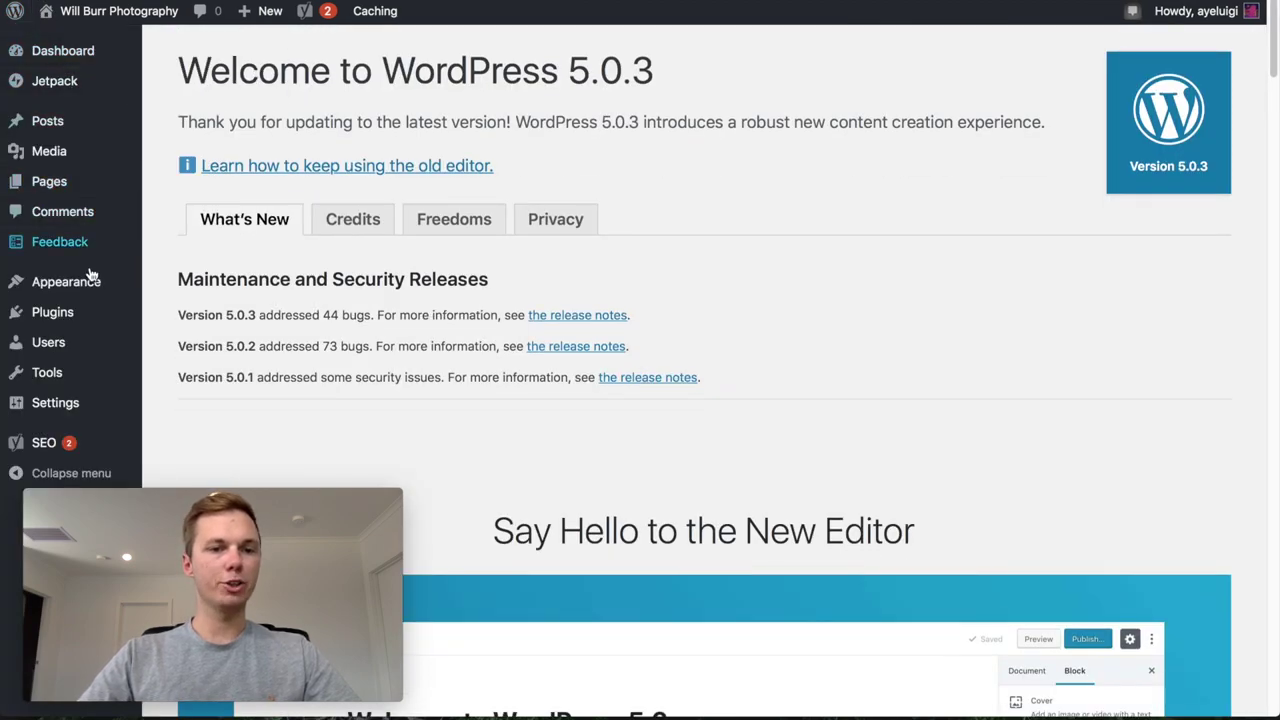
pyautogui.moveTo(96, 284)
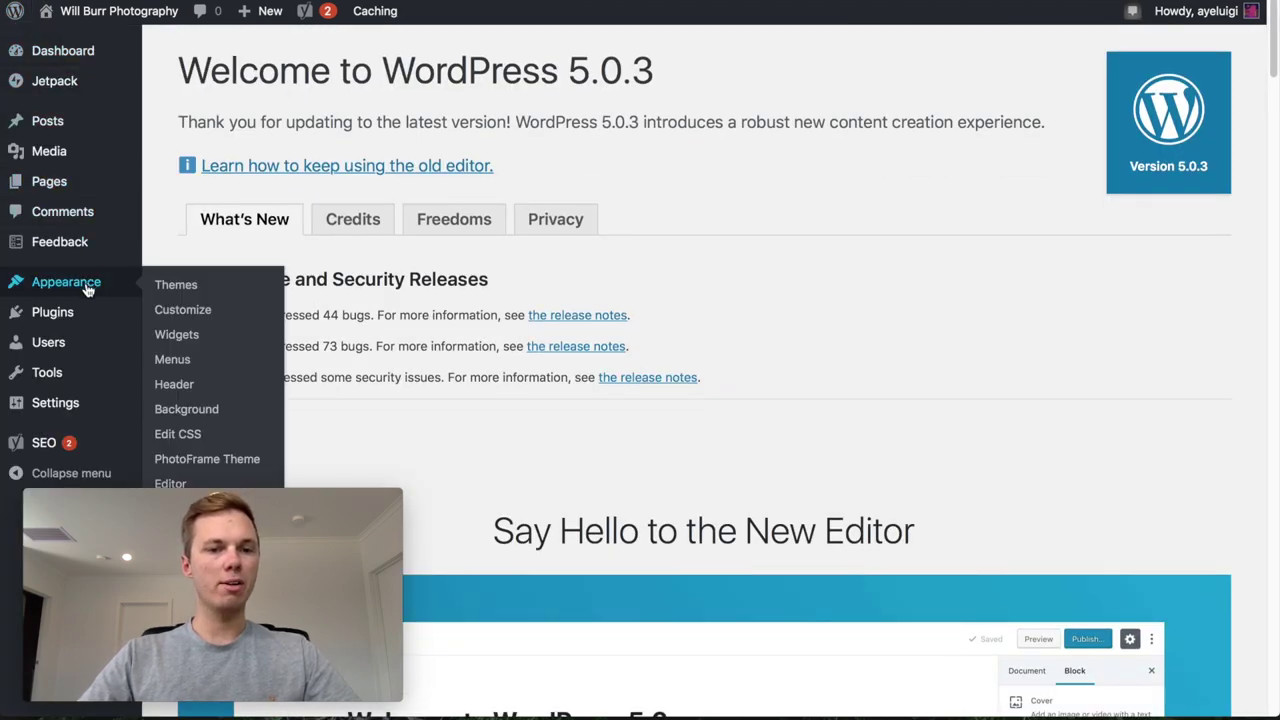
pyautogui.click(173, 334)
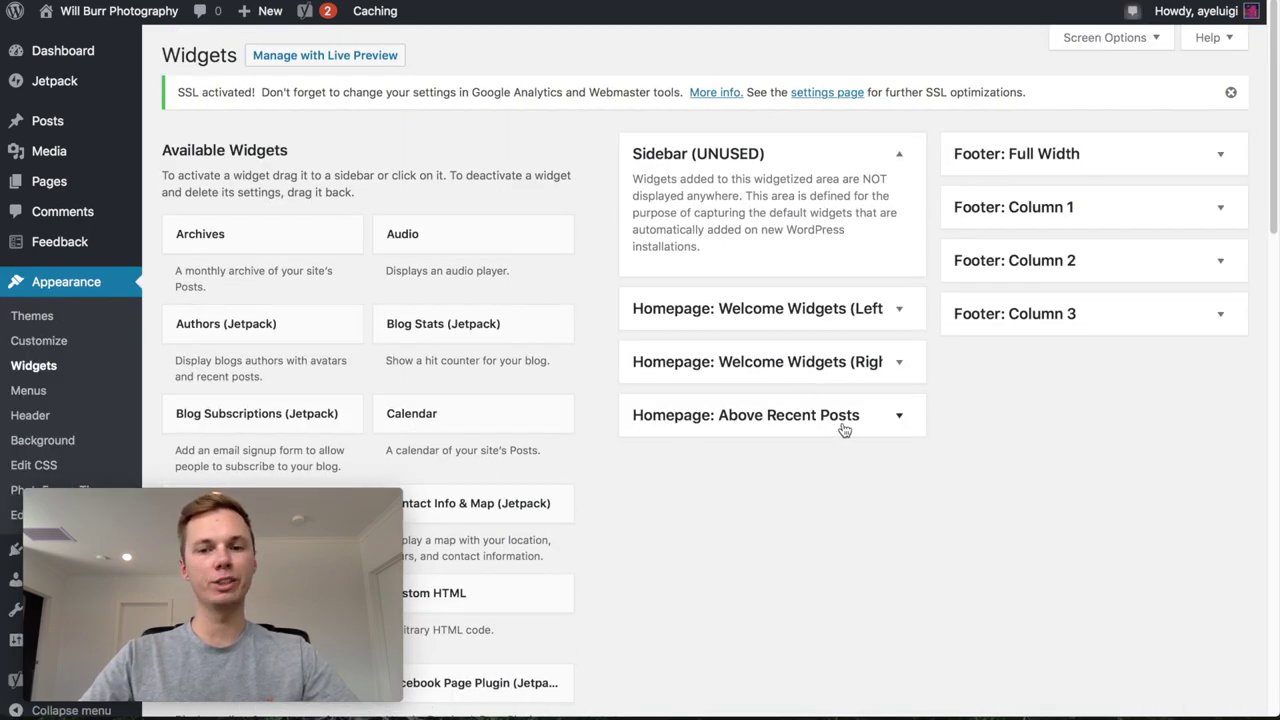
pyautogui.click(900, 418)
pyautogui.scroll(-10, 668, 364)
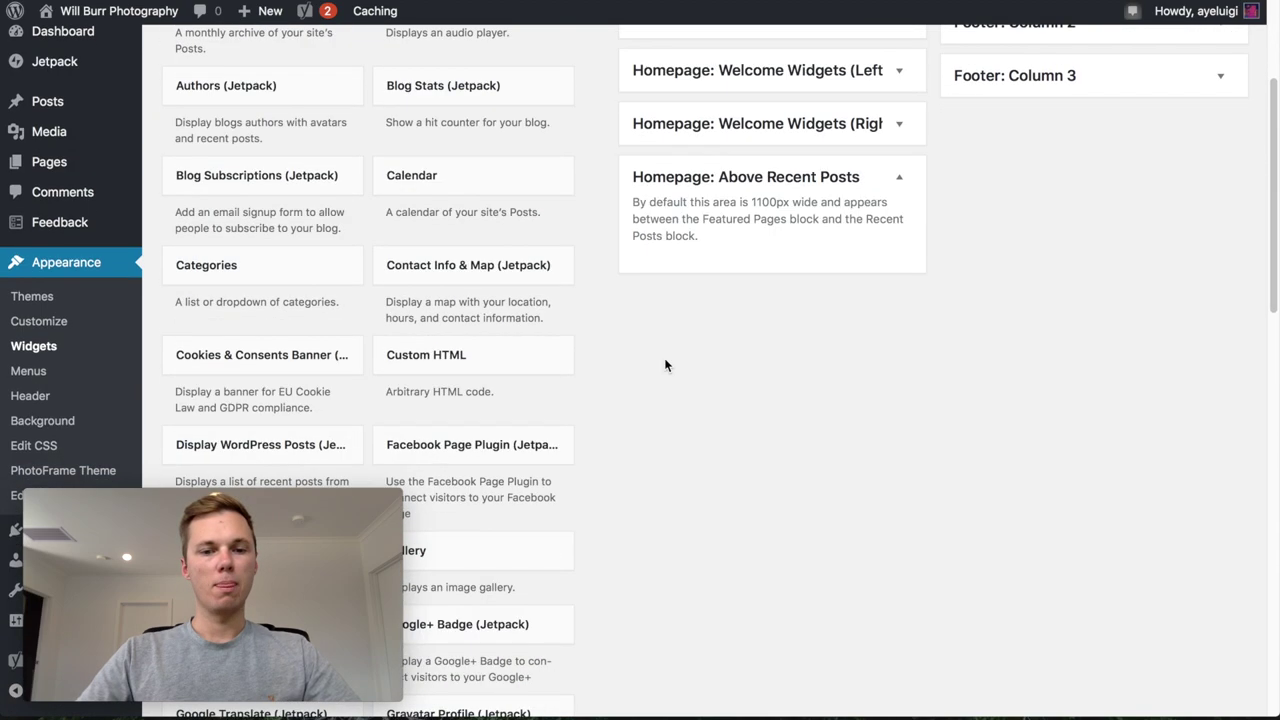
pyautogui.scroll(-15, 665, 365)
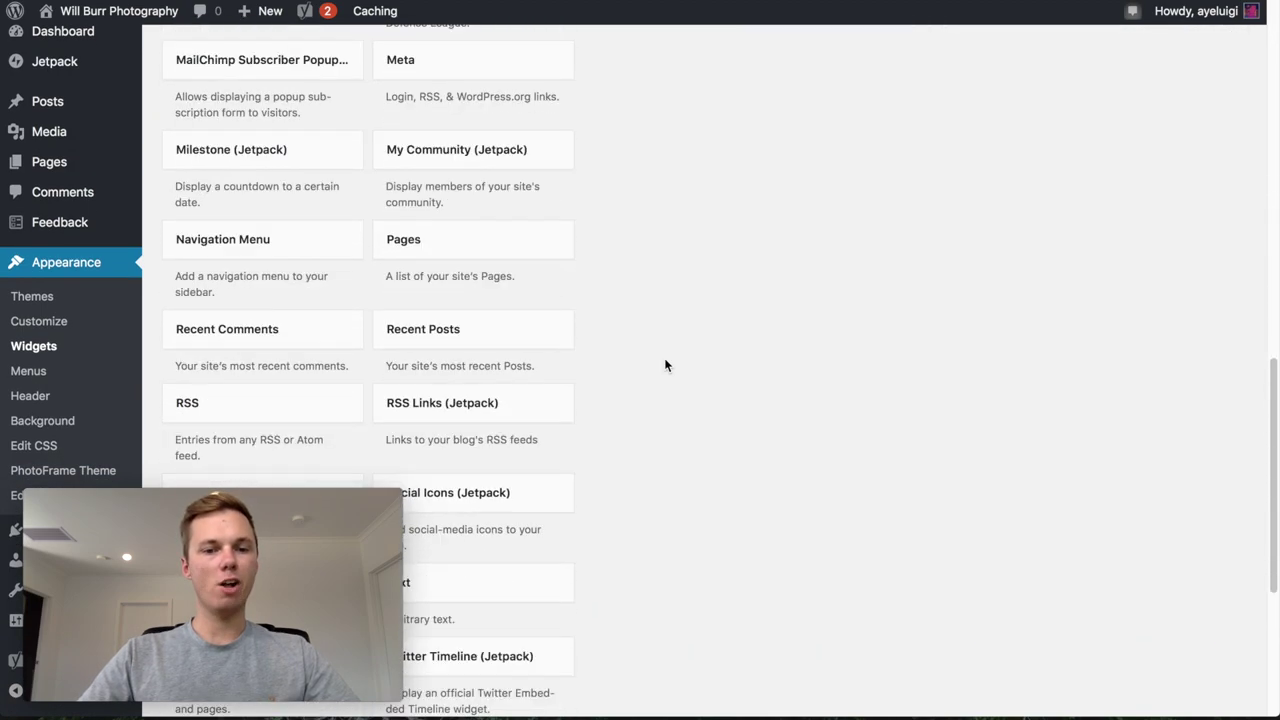
pyautogui.moveTo(456, 413); pyautogui.dragTo(729, 270)
# Title the widget 'Frequently Asked Questions', paste the FAQ answers, save and collapse it
pyautogui.click(619, 291)
pyautogui.write('Frequently Asked Ques')
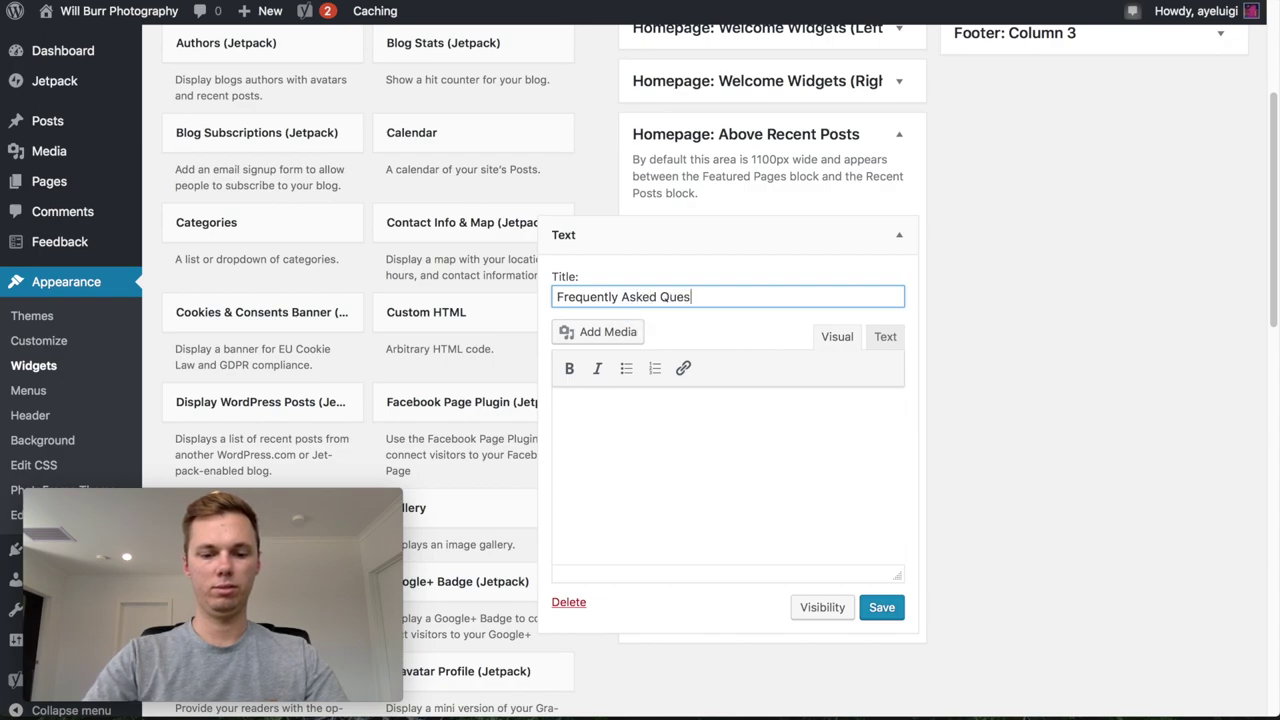
pyautogui.write('tions')
pyautogui.click(740, 449)
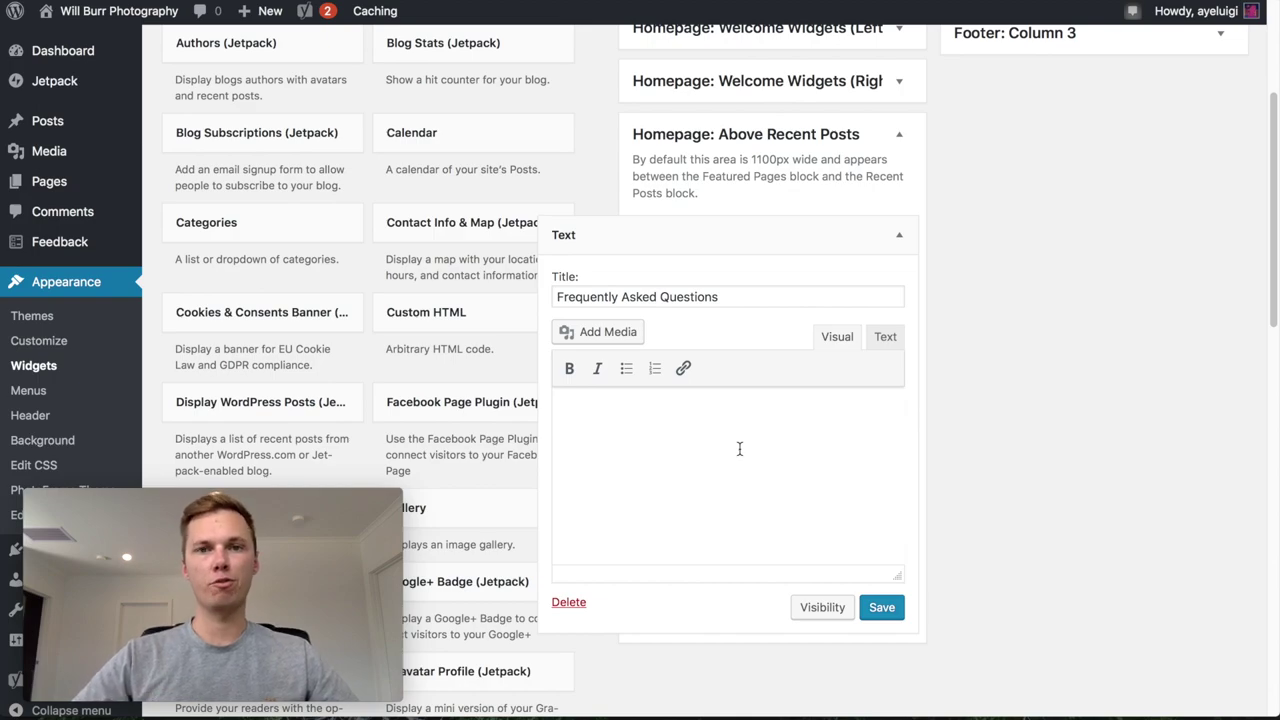
pyautogui.press('super+v')
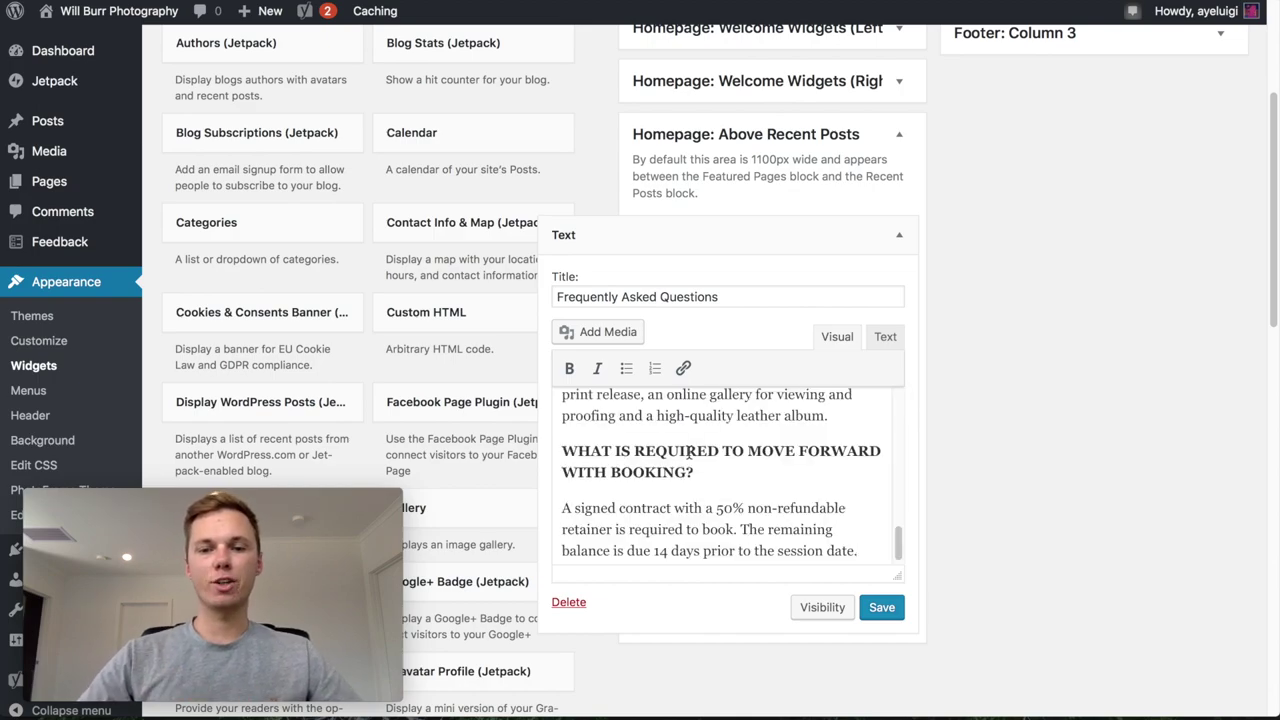
pyautogui.click(881, 607)
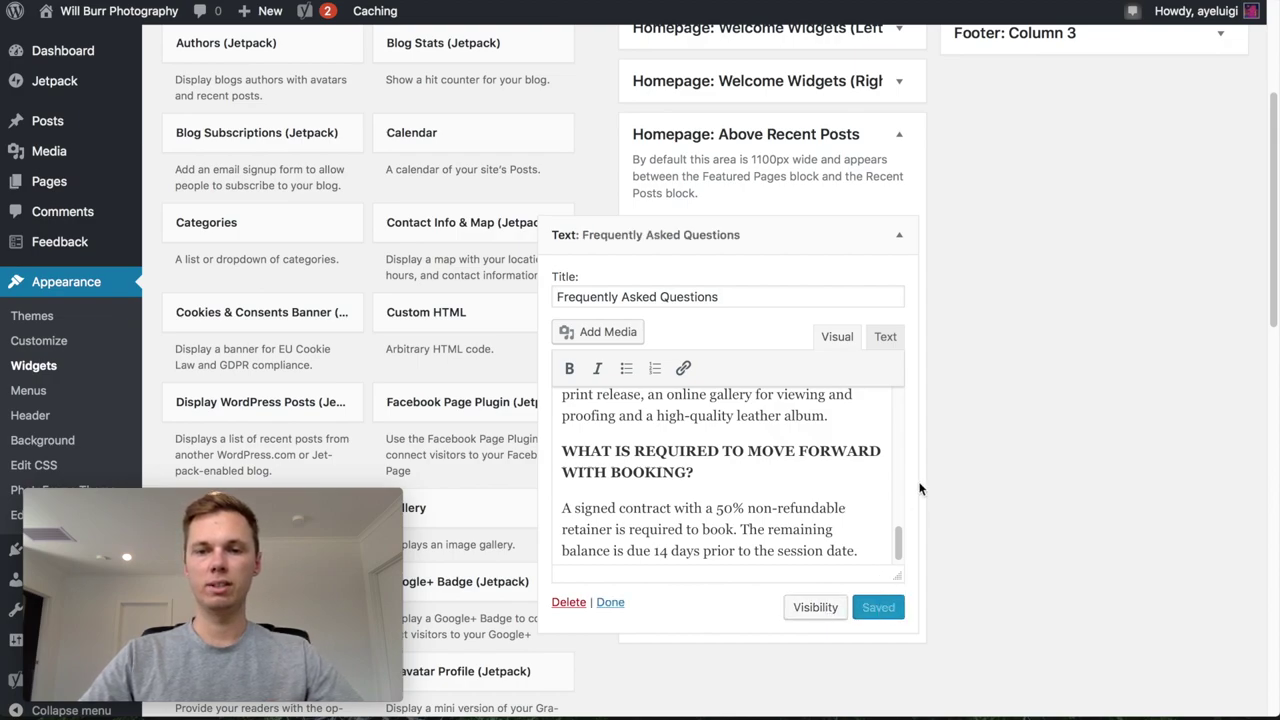
pyautogui.click(900, 237)
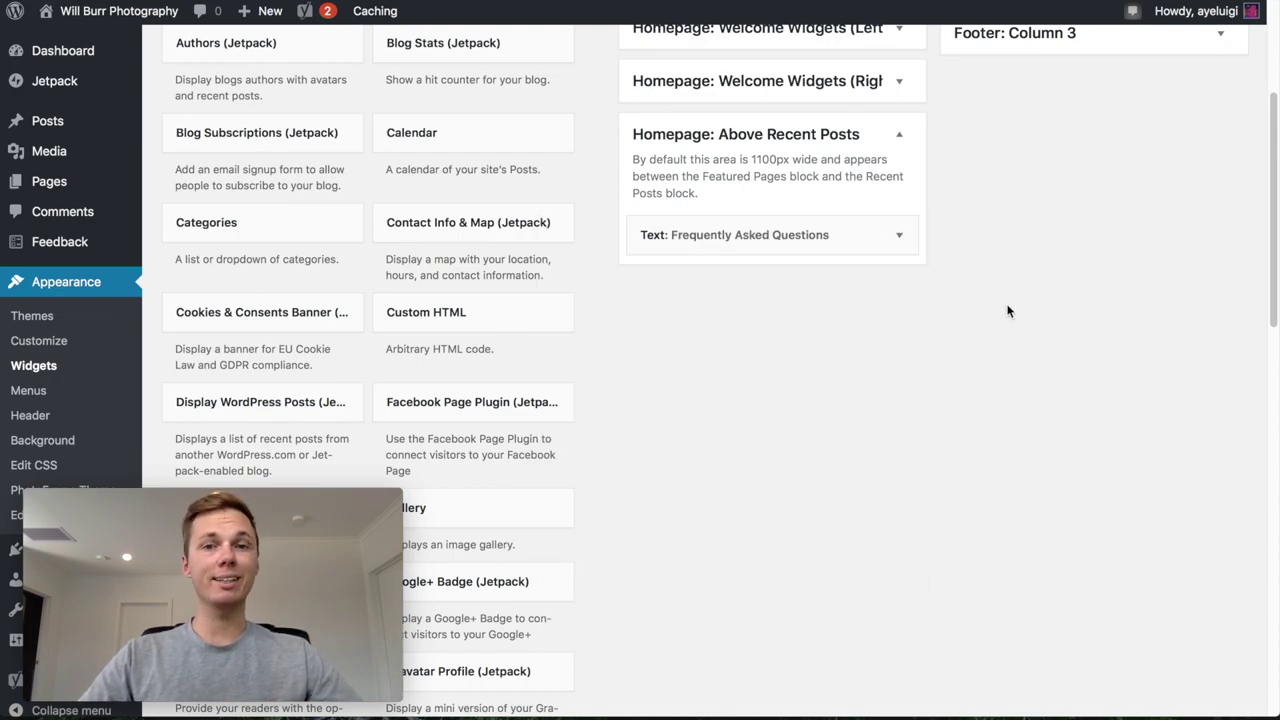
# Visit the live homepage, scroll down to the FAQ section above Recent Posts, then back up
pyautogui.click(128, 12)
pyautogui.scroll(-6, 873, 245)
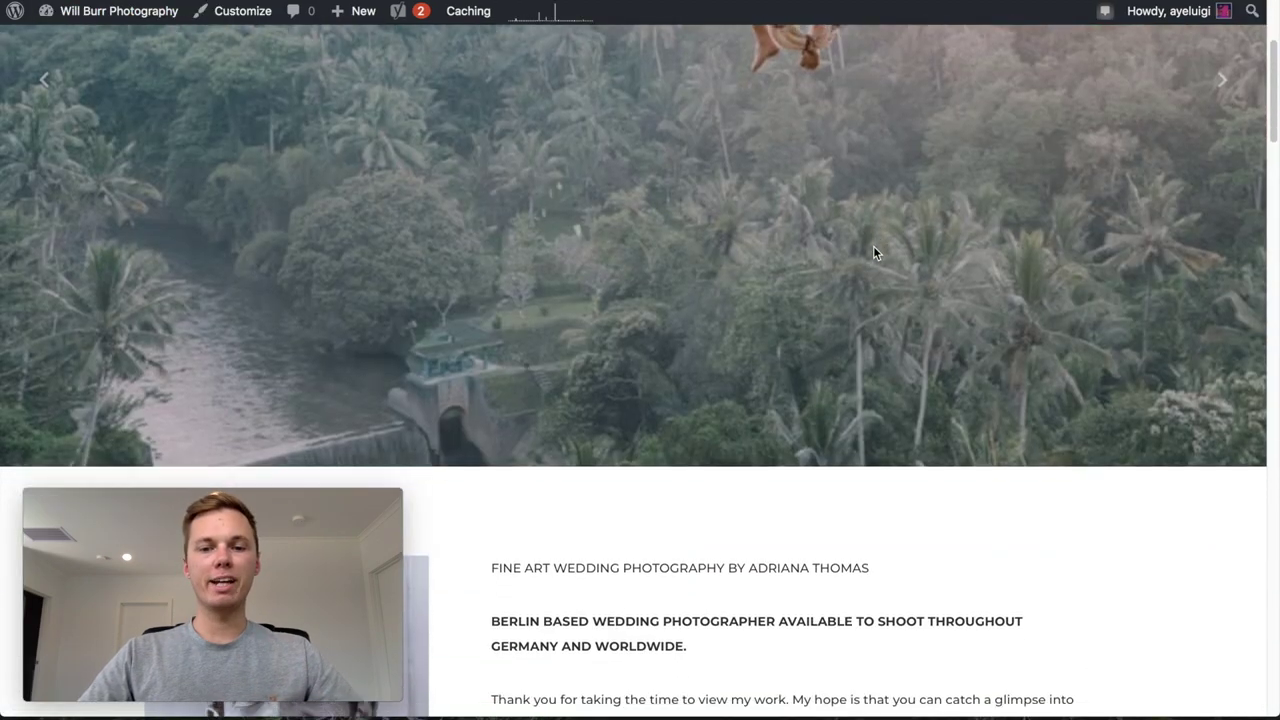
pyautogui.scroll(-6, 714, 323)
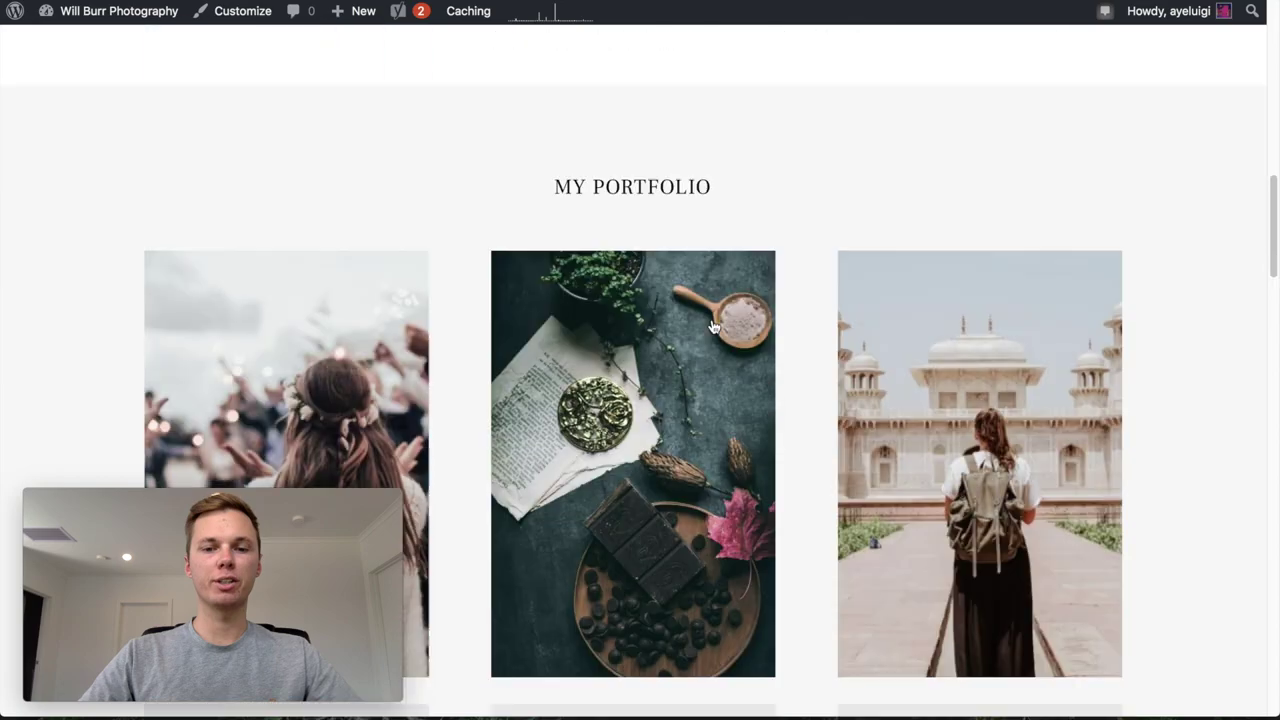
pyautogui.scroll(-6, 634, 343)
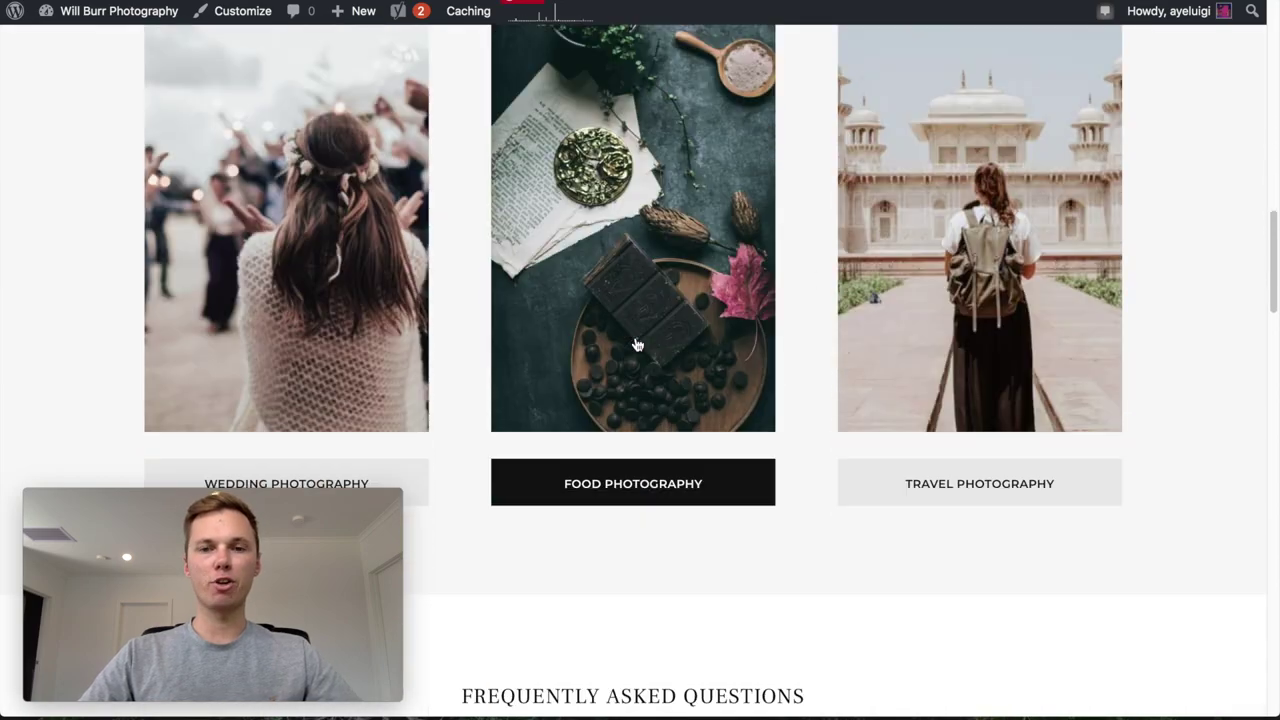
pyautogui.moveTo(487, 298); pyautogui.dragTo(709, 323)
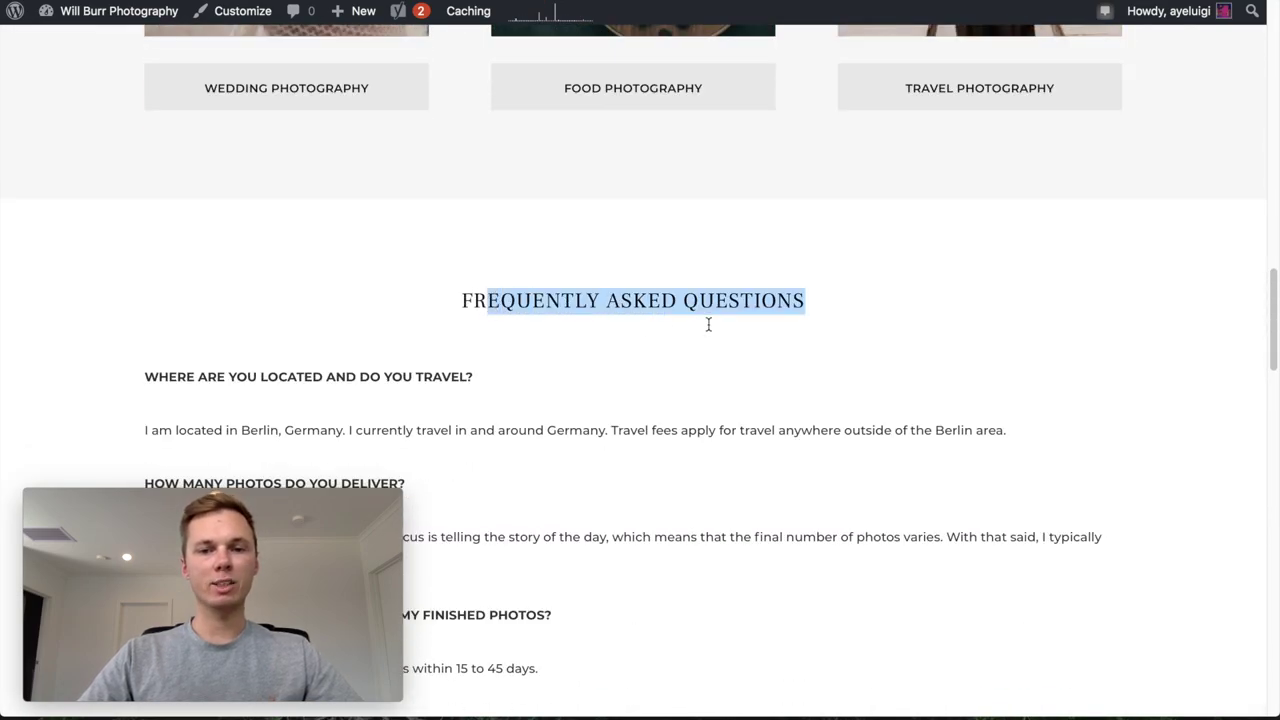
pyautogui.scroll(-6, 708, 323)
pyautogui.scroll(-4, 708, 323)
pyautogui.moveTo(554, 262); pyautogui.dragTo(803, 267)
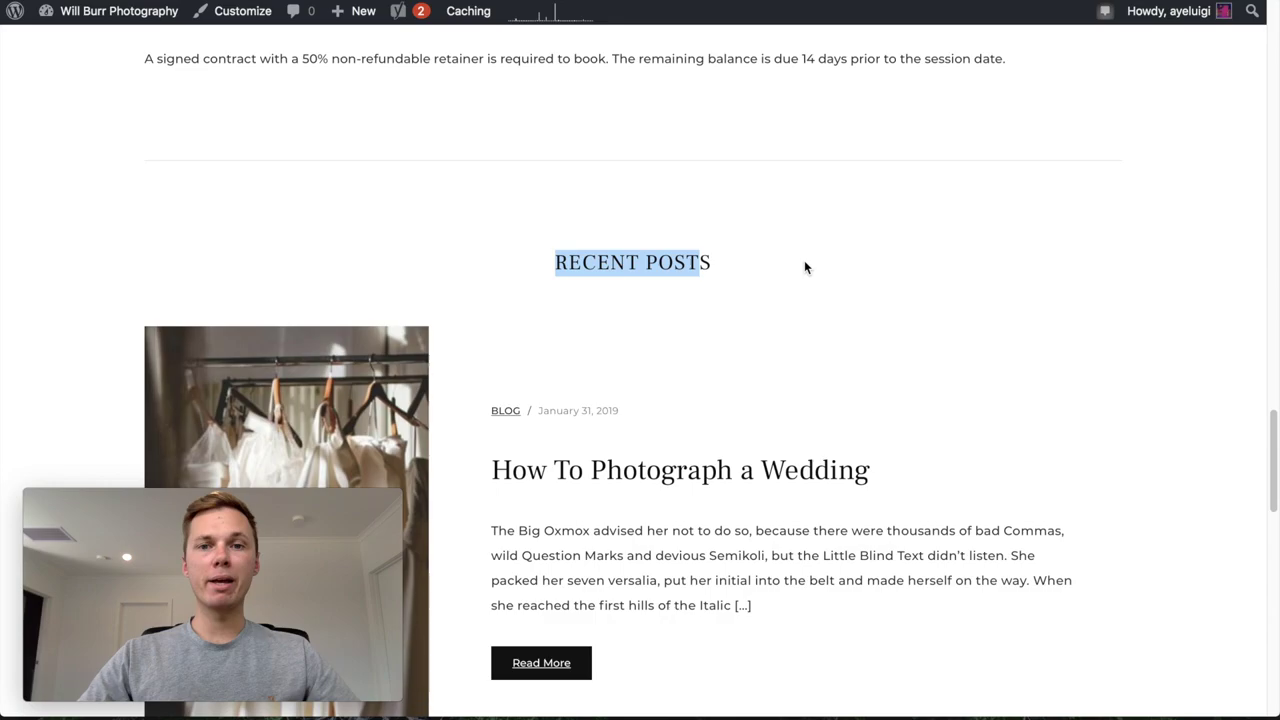
pyautogui.scroll(15, 805, 267)
pyautogui.scroll(10, 805, 267)
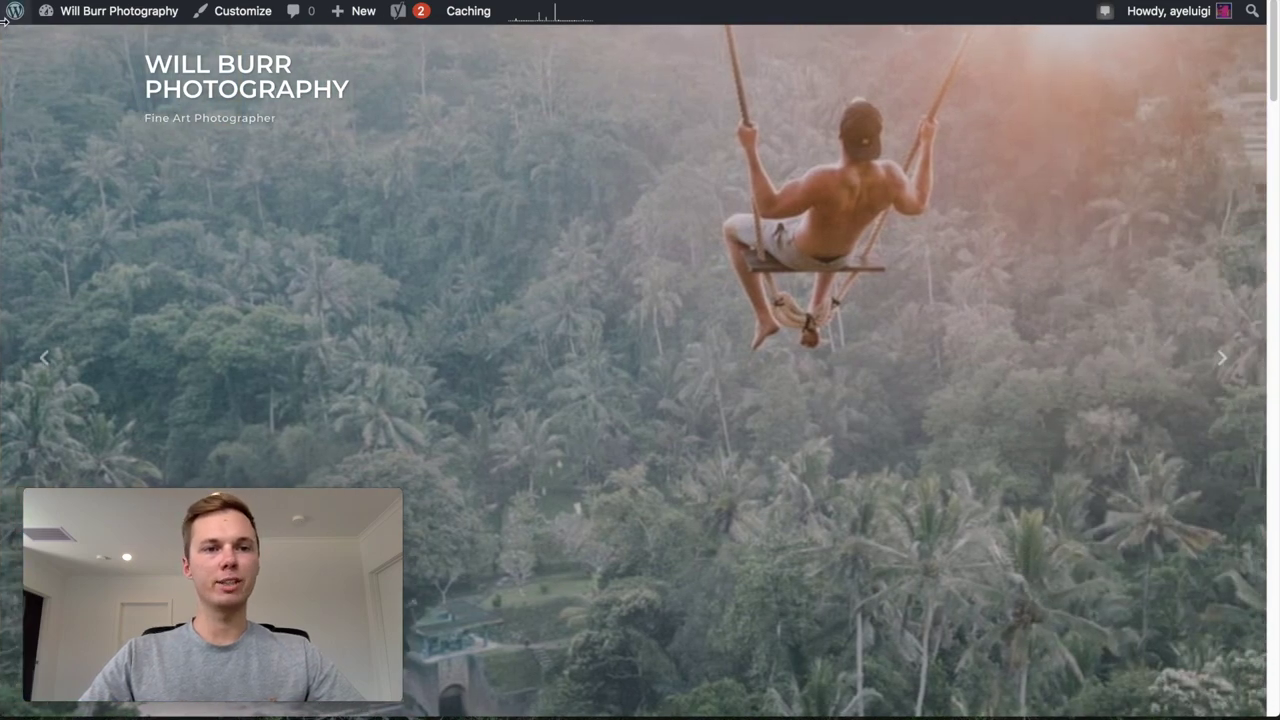
# Return to the dashboard and open Appearance > Menus to view Menu 1's seven pages
pyautogui.moveTo(12, 18)
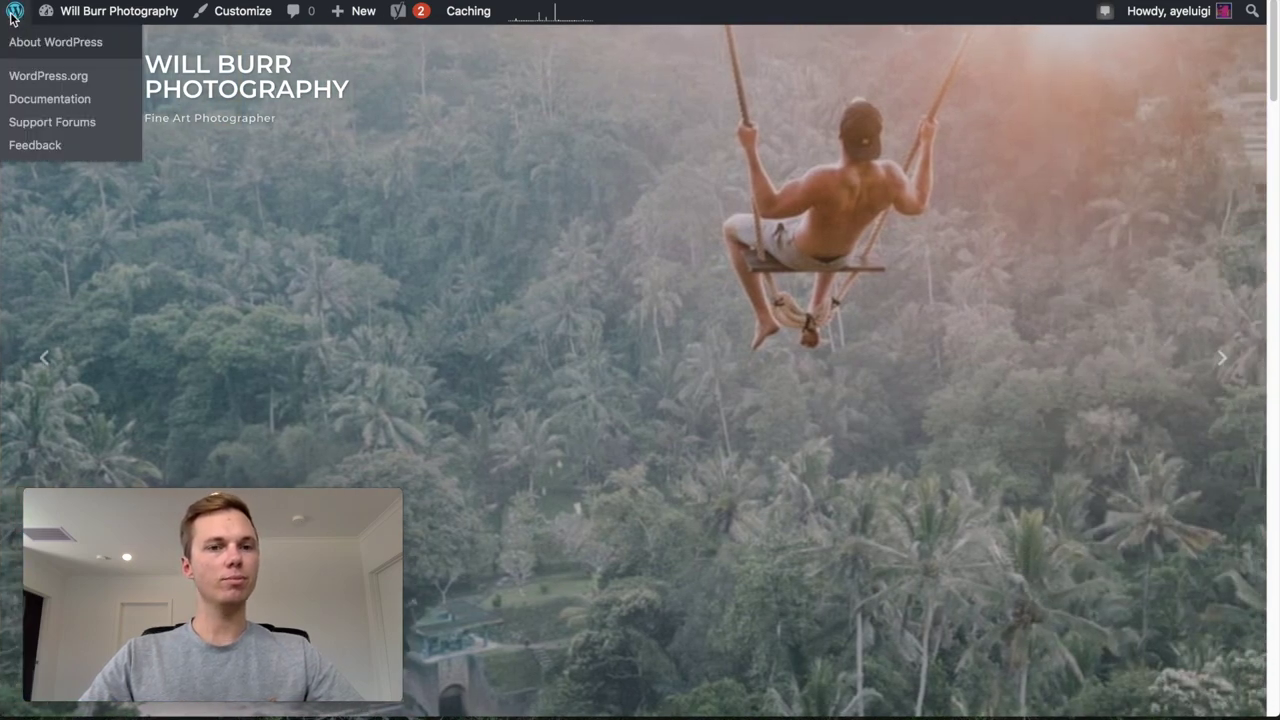
pyautogui.click(12, 18)
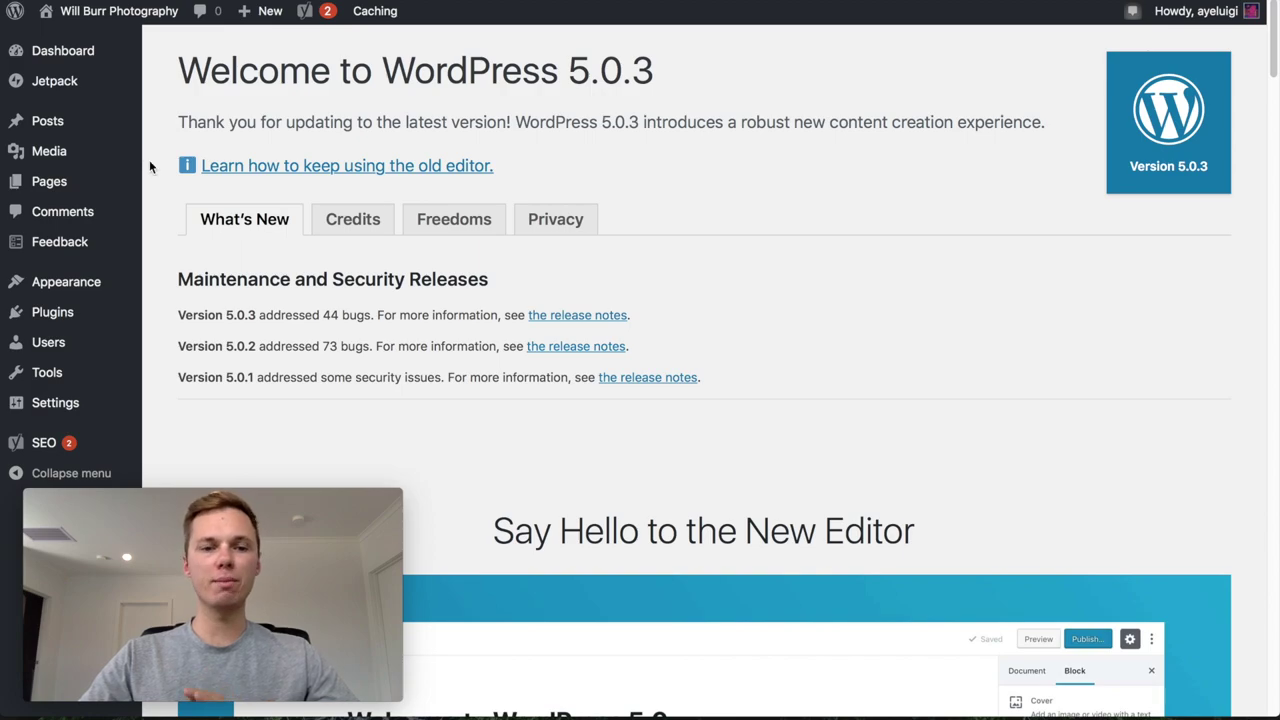
pyautogui.scroll(-1, 198, 218)
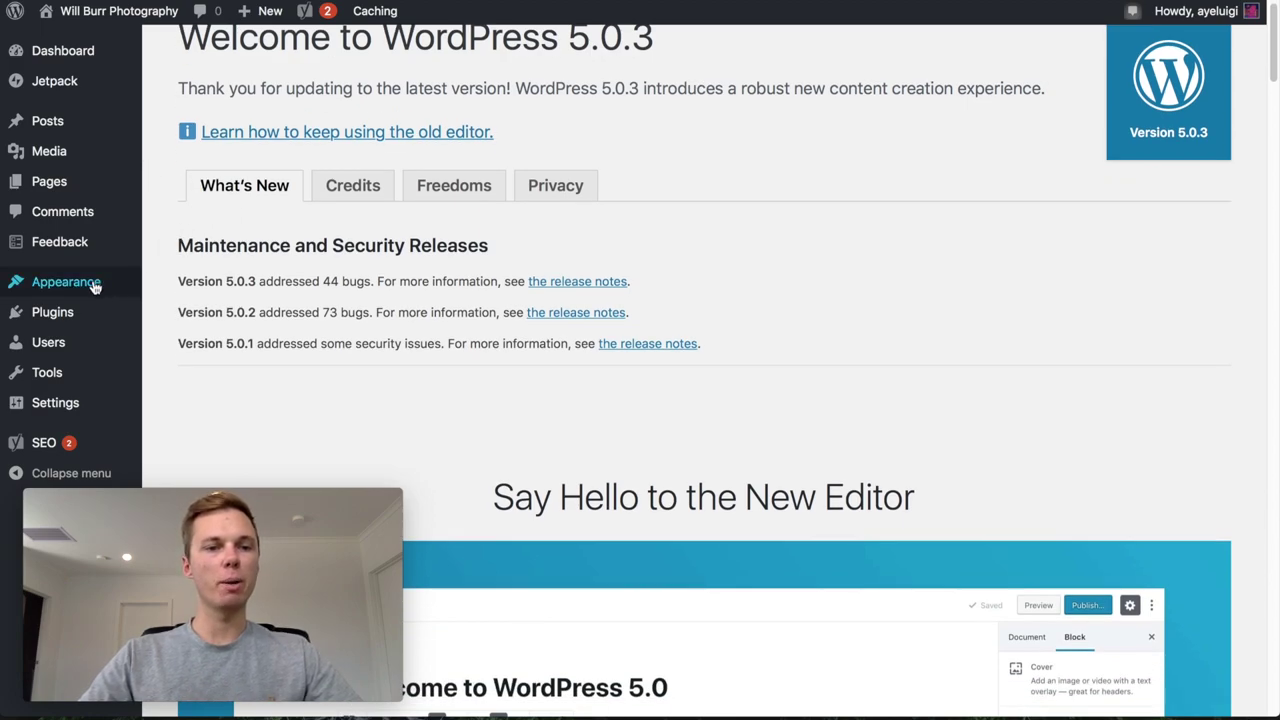
pyautogui.moveTo(95, 287)
pyautogui.click(172, 367)
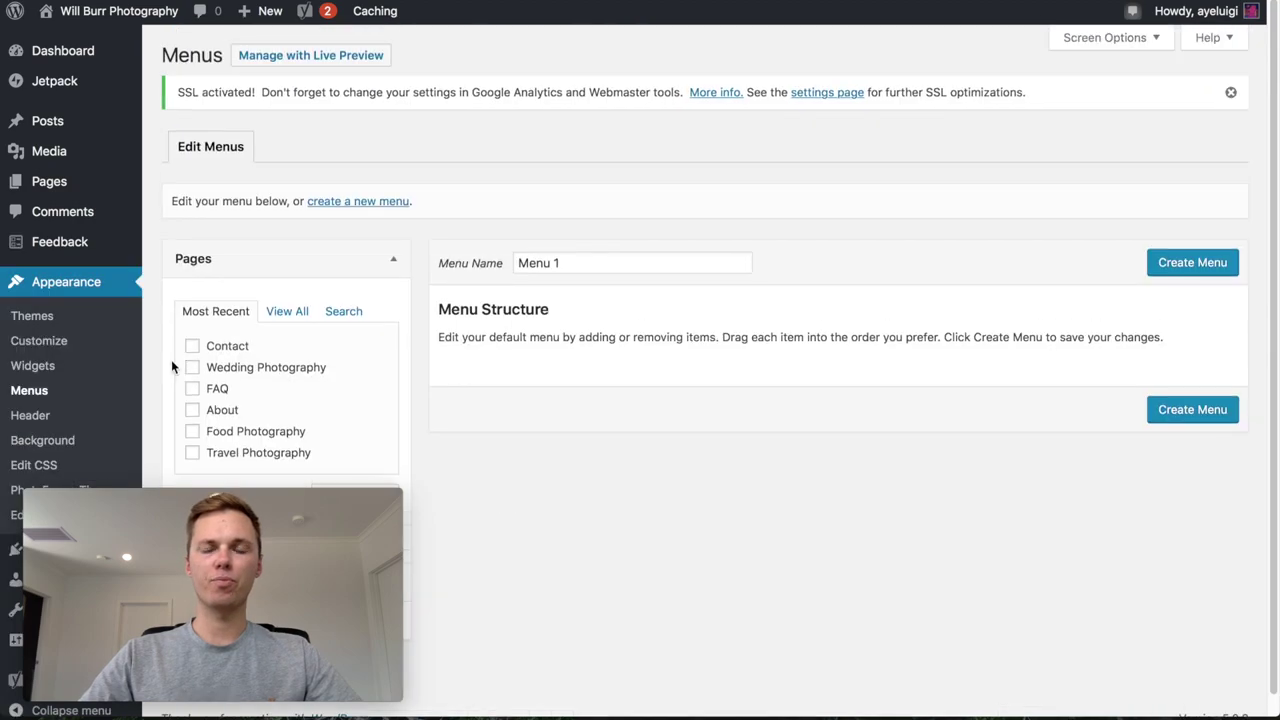
pyautogui.scroll(-1, 371, 164)
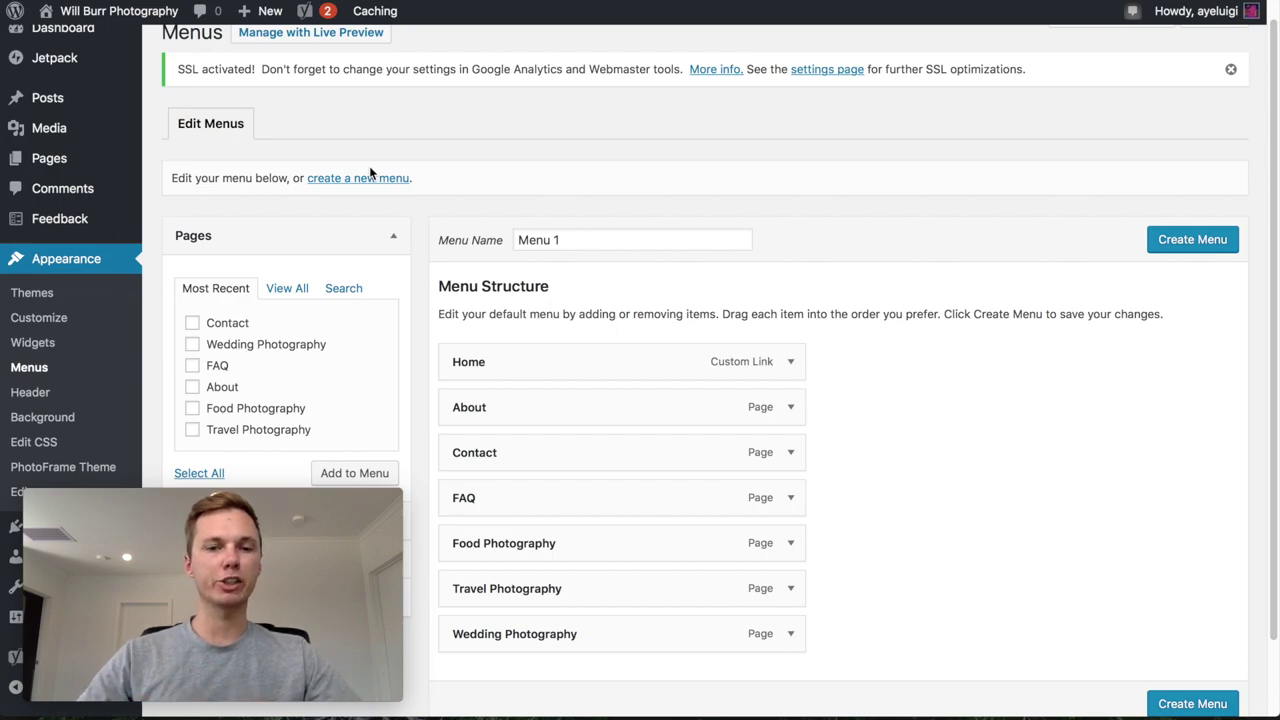
pyautogui.scroll(-2, 779, 246)
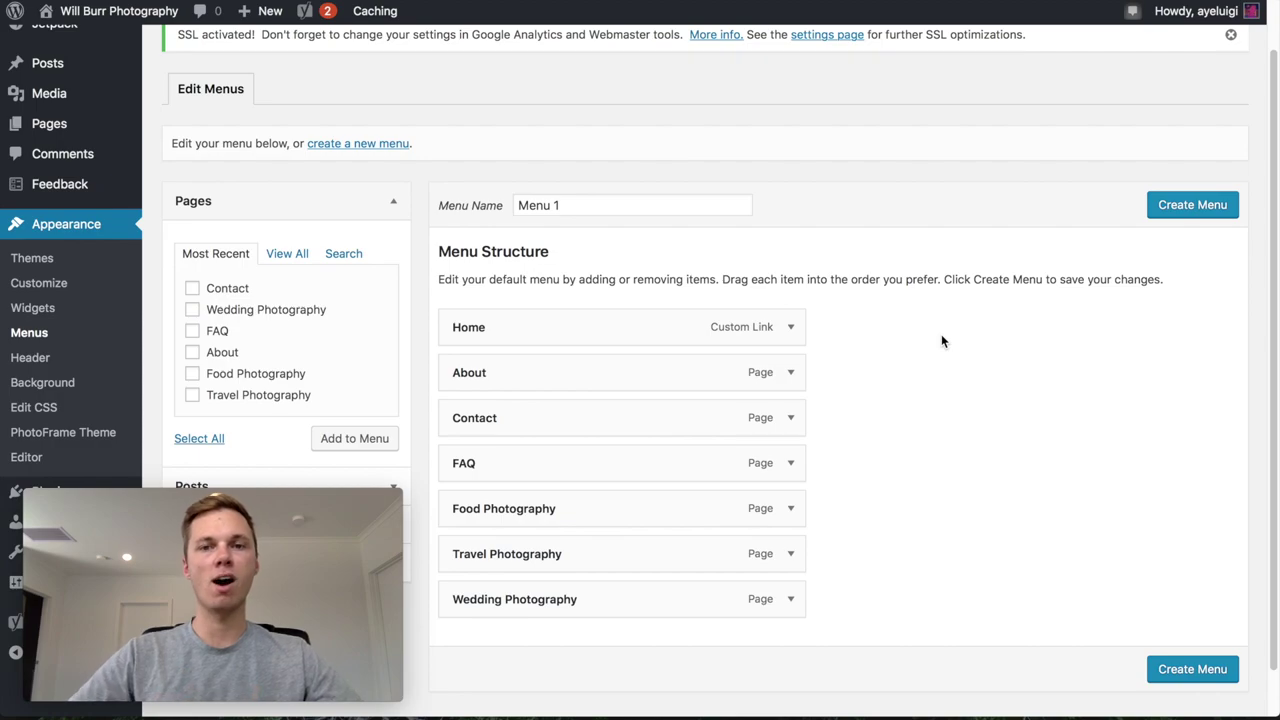
pyautogui.scroll(-1, 941, 336)
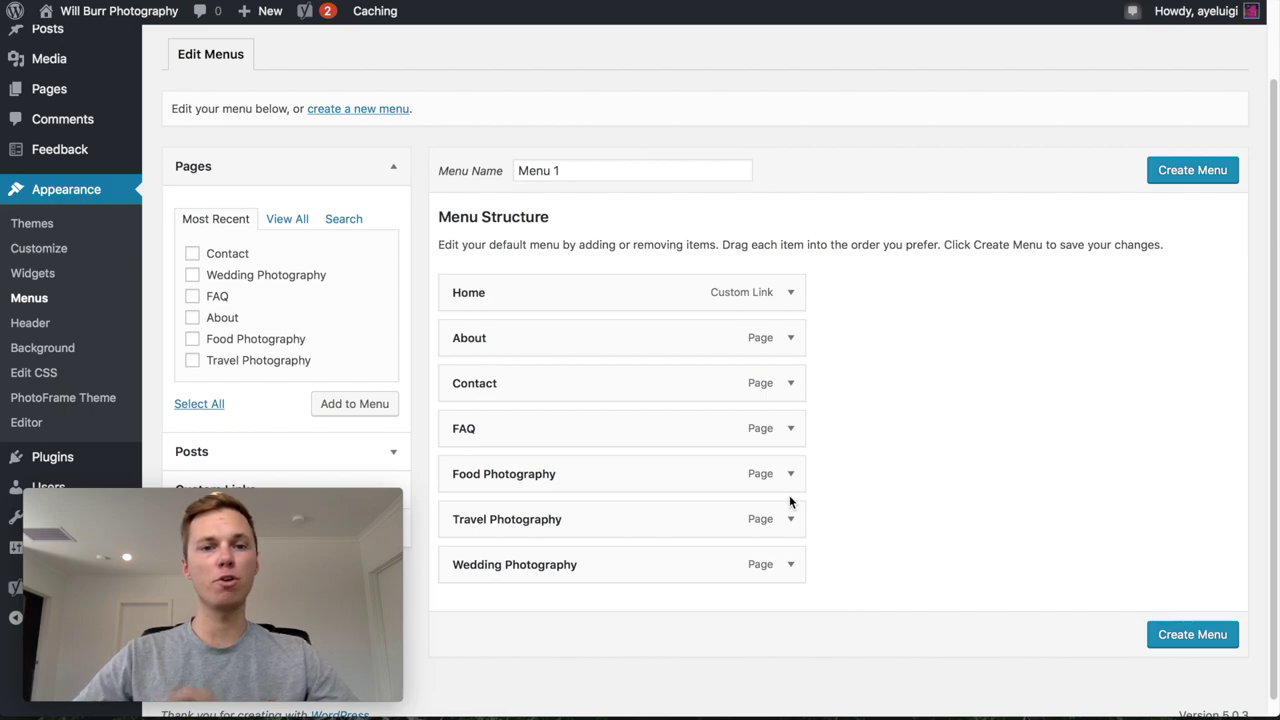
pyautogui.scroll(-1, 818, 326)
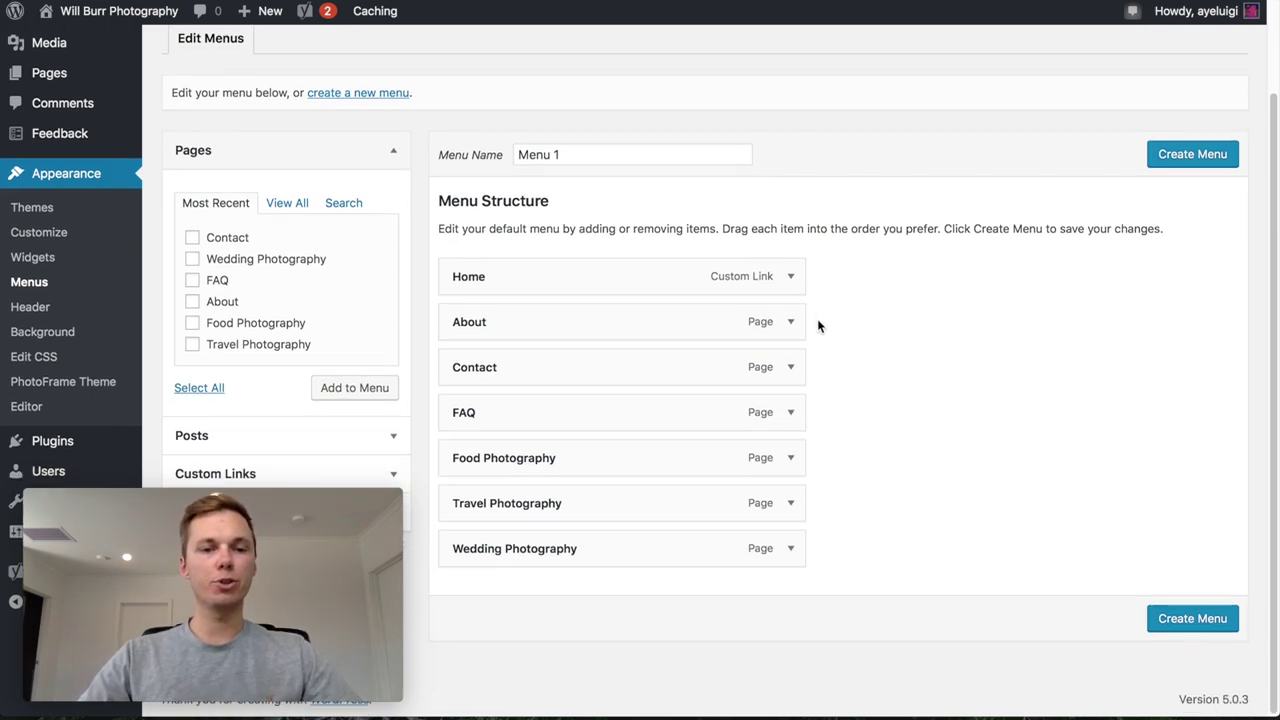
pyautogui.moveTo(371, 494)
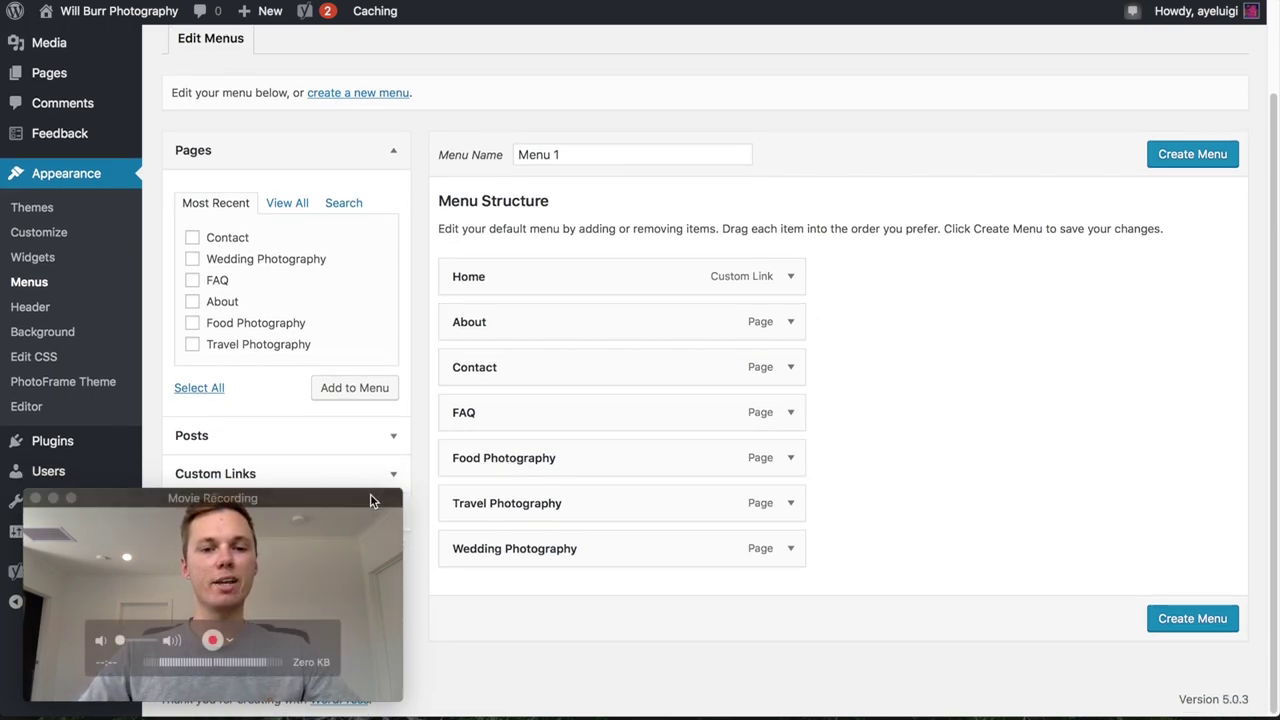
pyautogui.moveTo(335, 498); pyautogui.dragTo(1186, 511)
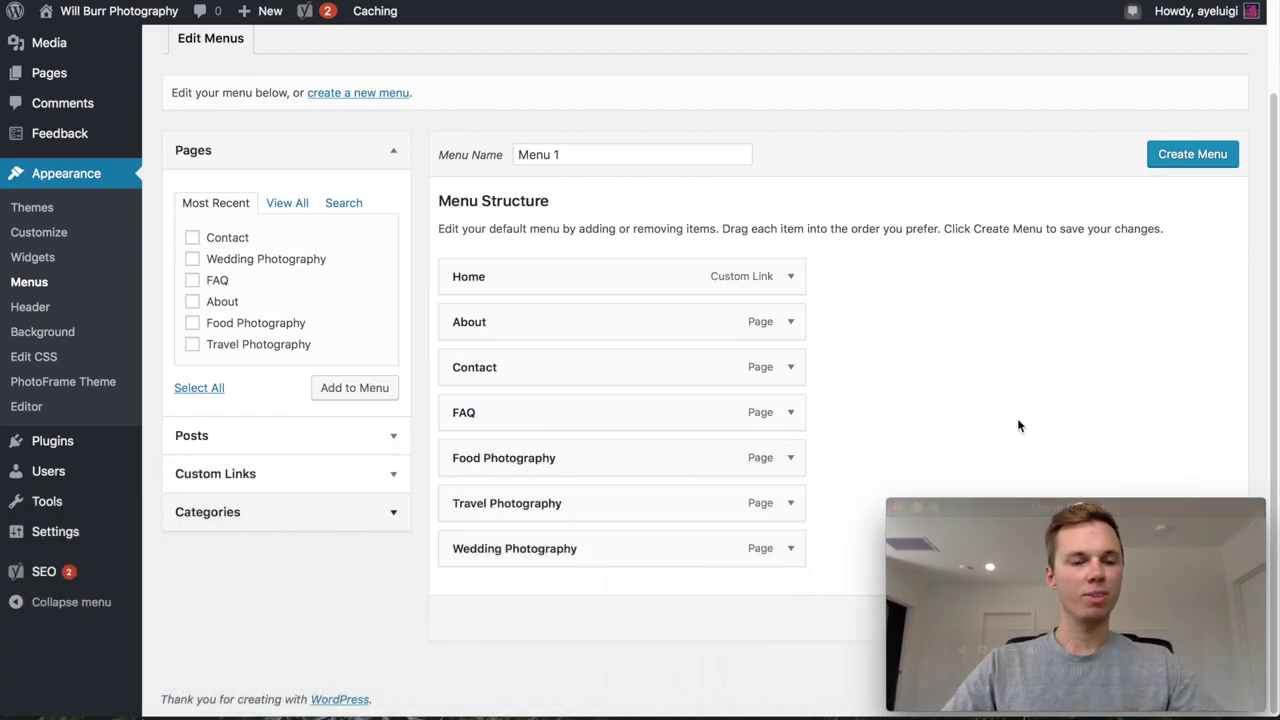
# Add a custom link labelled Portfolio with URL # to the end of Menu 1
pyautogui.click(396, 476)
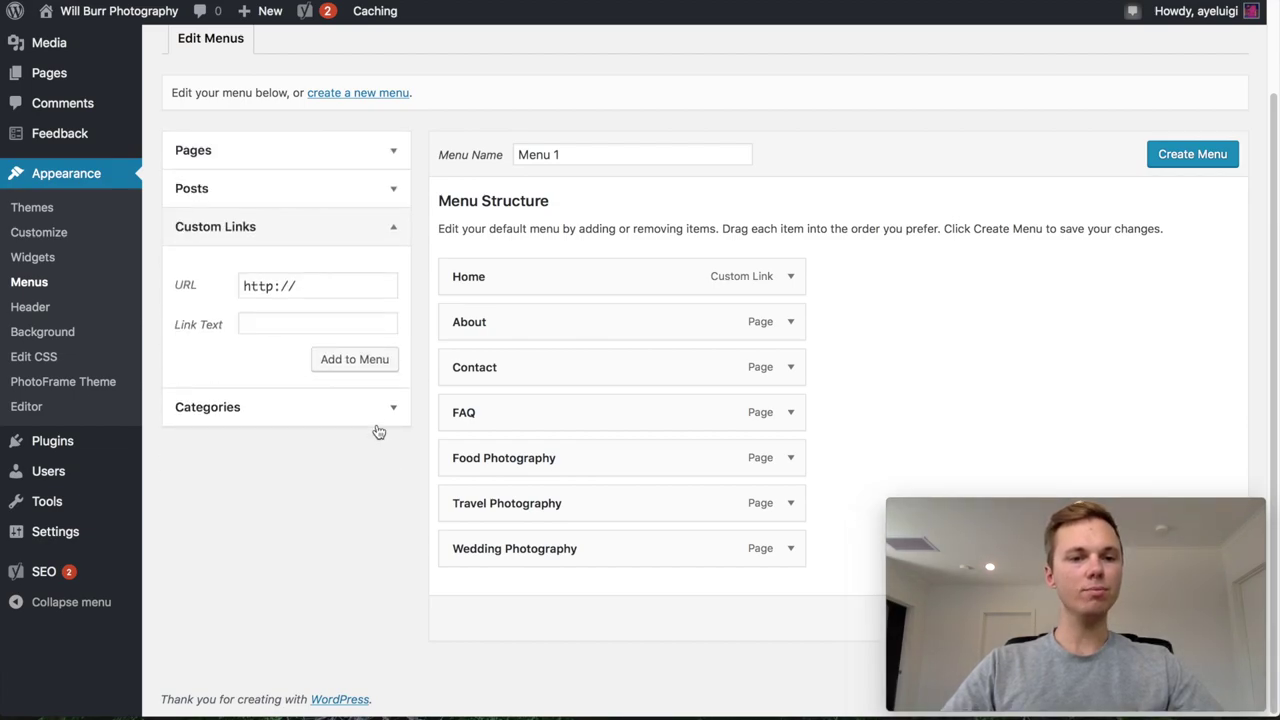
pyautogui.tripleClick(307, 288)
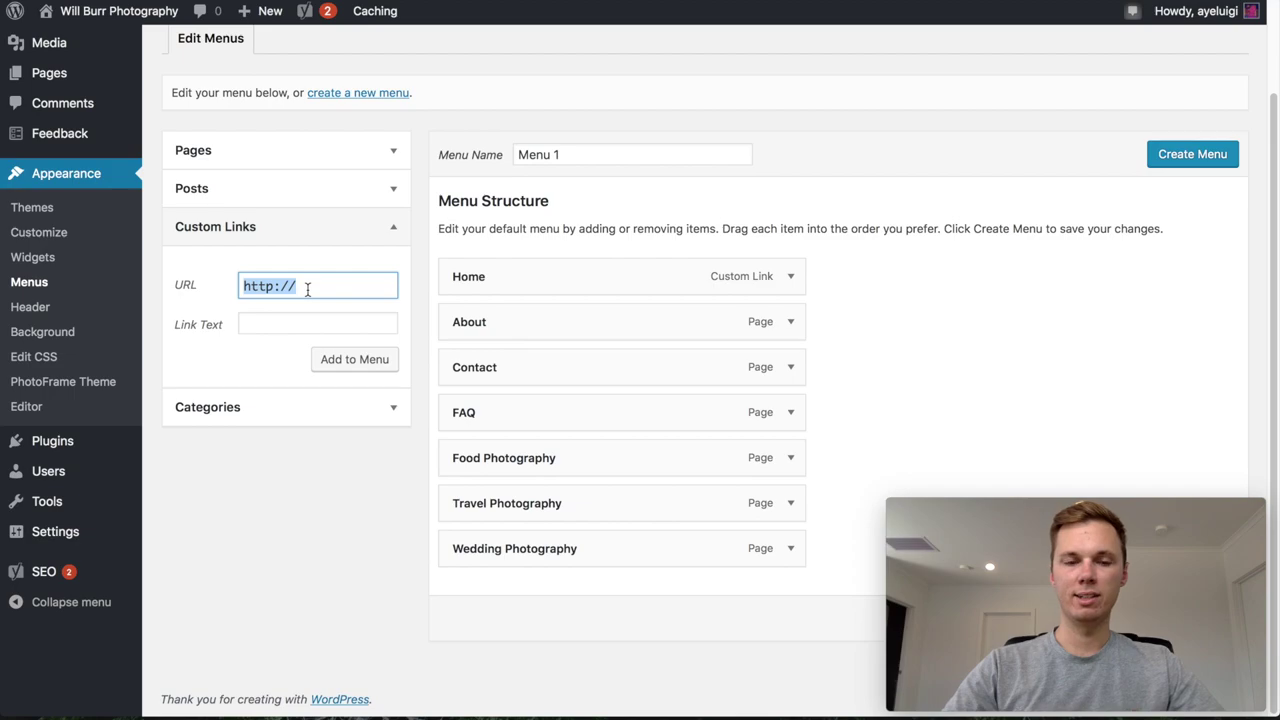
pyautogui.press('BackSpace')
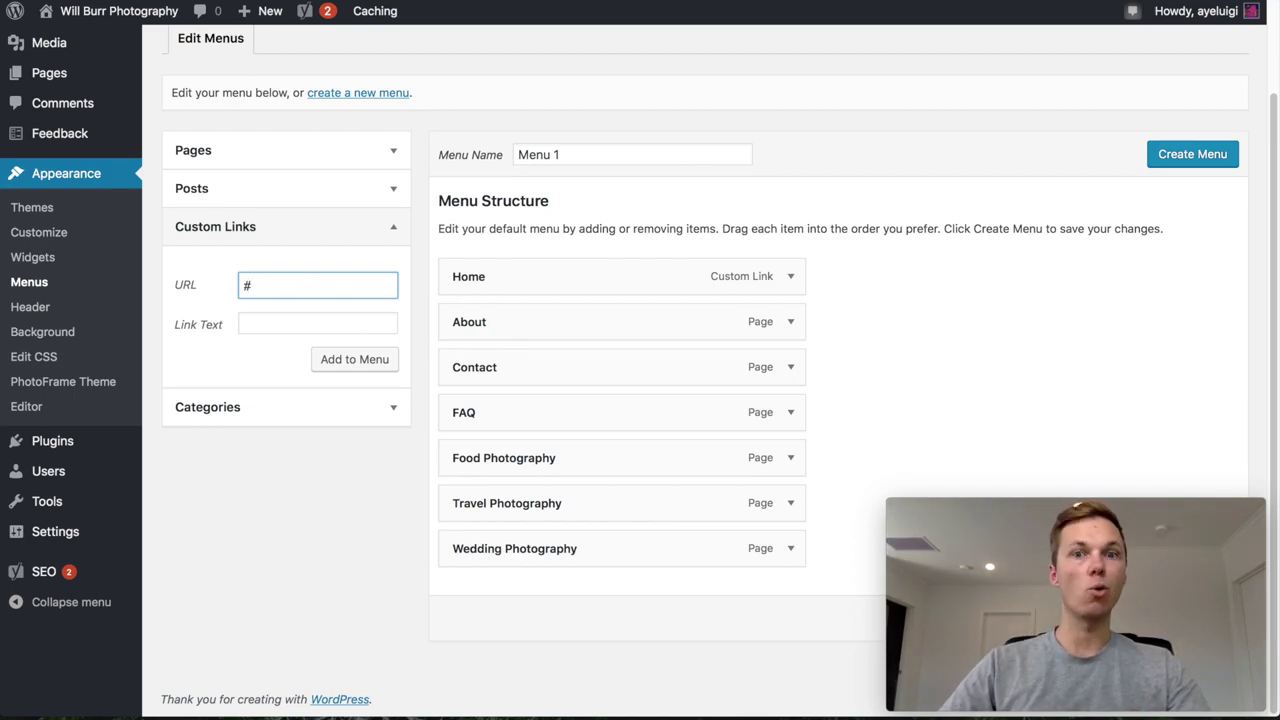
pyautogui.click(294, 322)
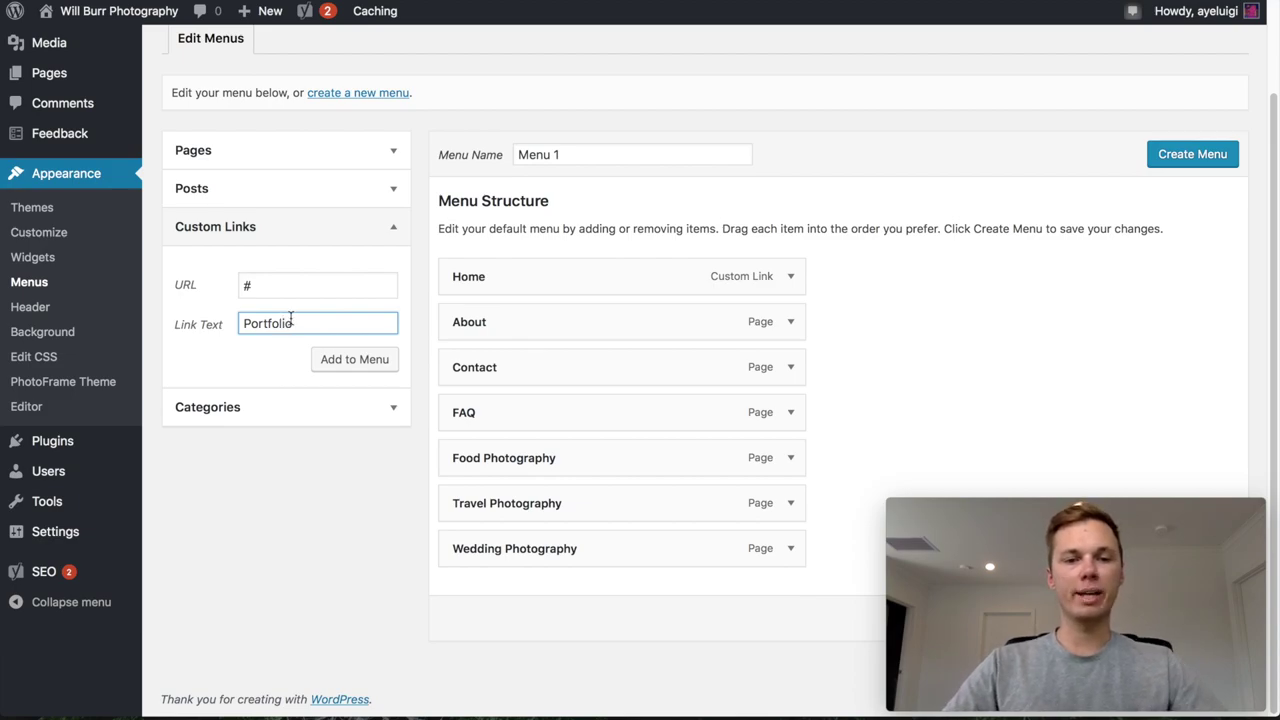
pyautogui.click(344, 364)
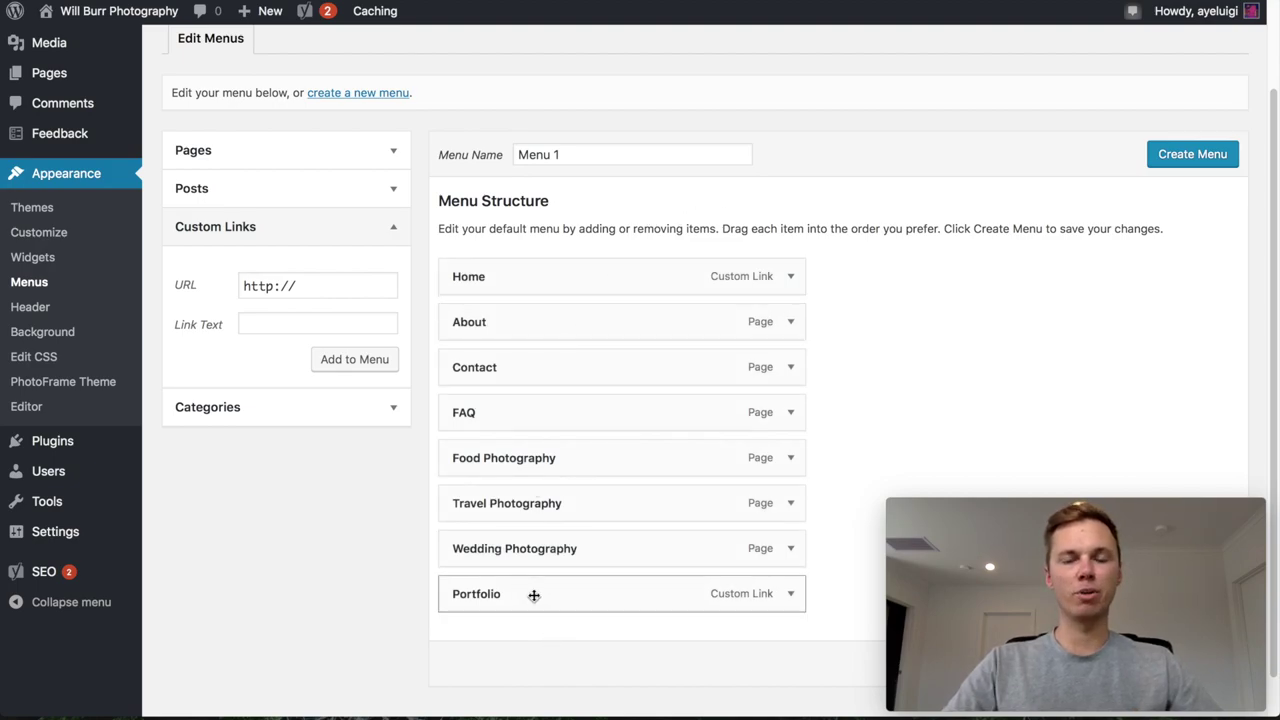
# Move Portfolio after About and nest Wedding, Travel and Food Photography beneath it
pyautogui.moveTo(534, 595); pyautogui.dragTo(531, 369)
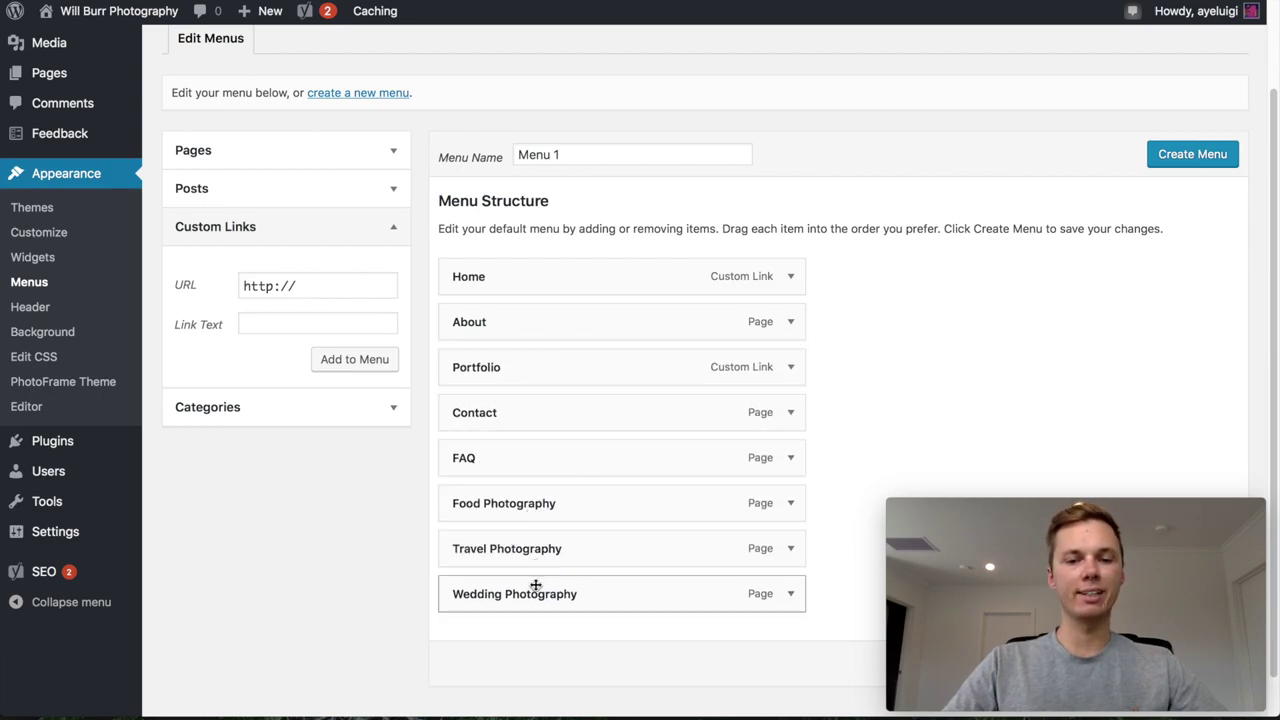
pyautogui.moveTo(531, 597); pyautogui.dragTo(518, 410)
pyautogui.moveTo(517, 601); pyautogui.dragTo(510, 465)
pyautogui.moveTo(520, 594); pyautogui.dragTo(525, 502)
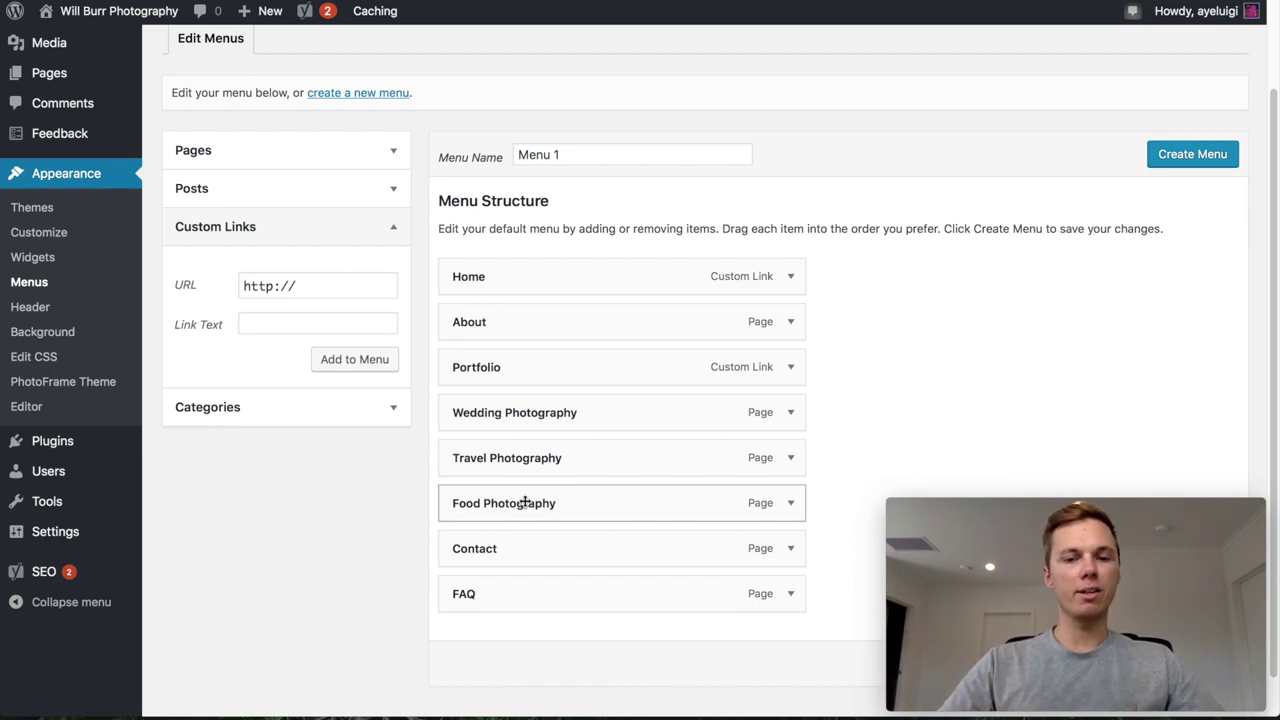
pyautogui.moveTo(585, 415); pyautogui.dragTo(651, 497)
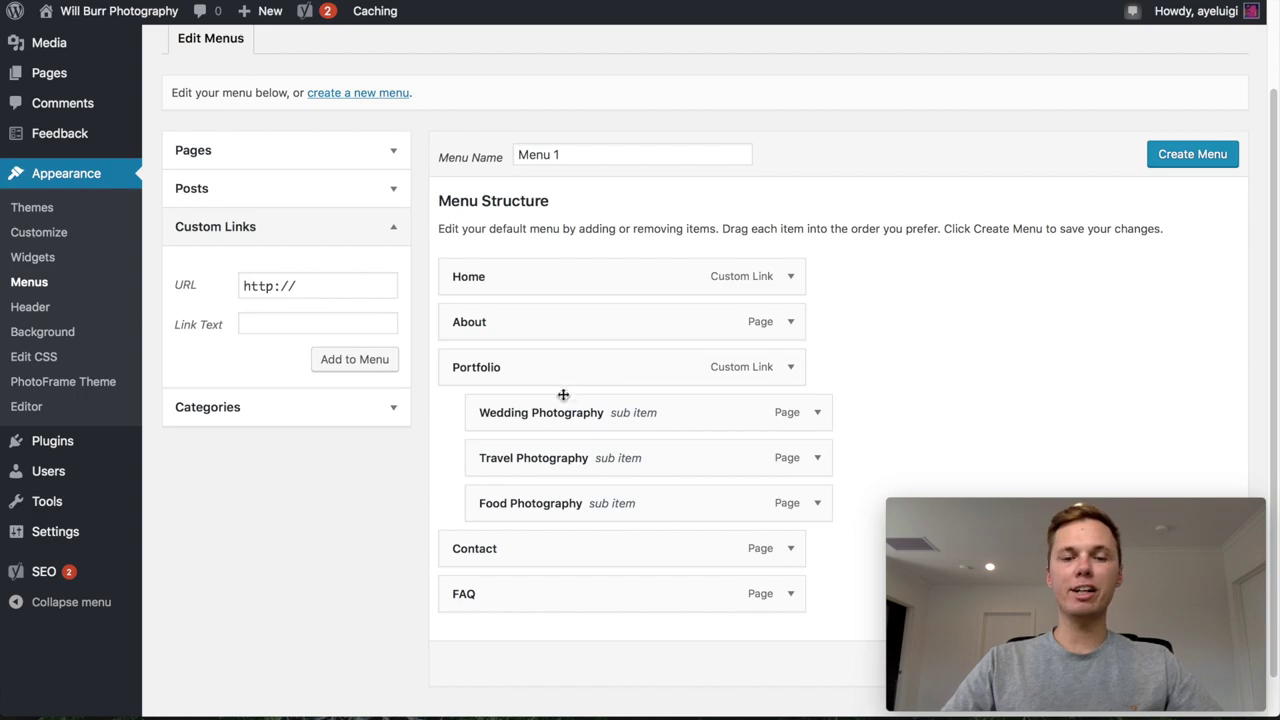
# Move the Portfolio group below Contact, then move Contact below FAQ
pyautogui.moveTo(555, 361); pyautogui.dragTo(549, 451)
pyautogui.scroll(-3, 786, 327)
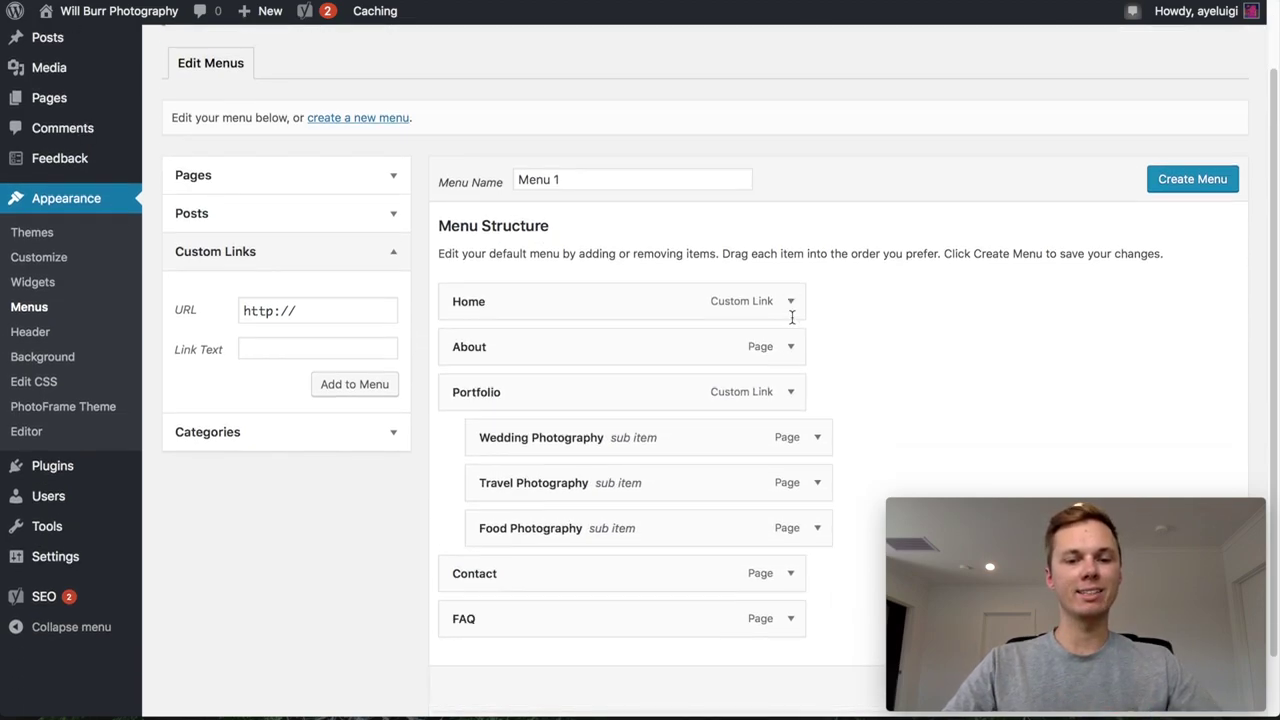
pyautogui.moveTo(611, 500); pyautogui.dragTo(616, 594)
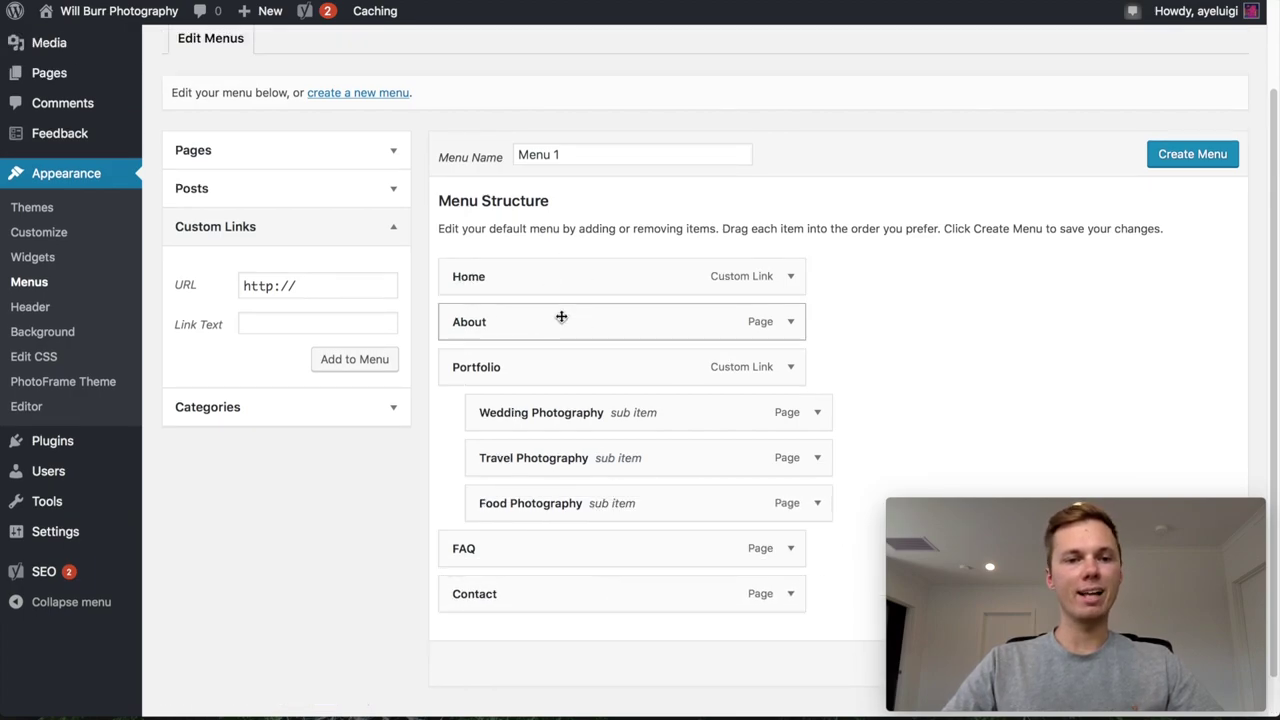
pyautogui.scroll(-1, 743, 157)
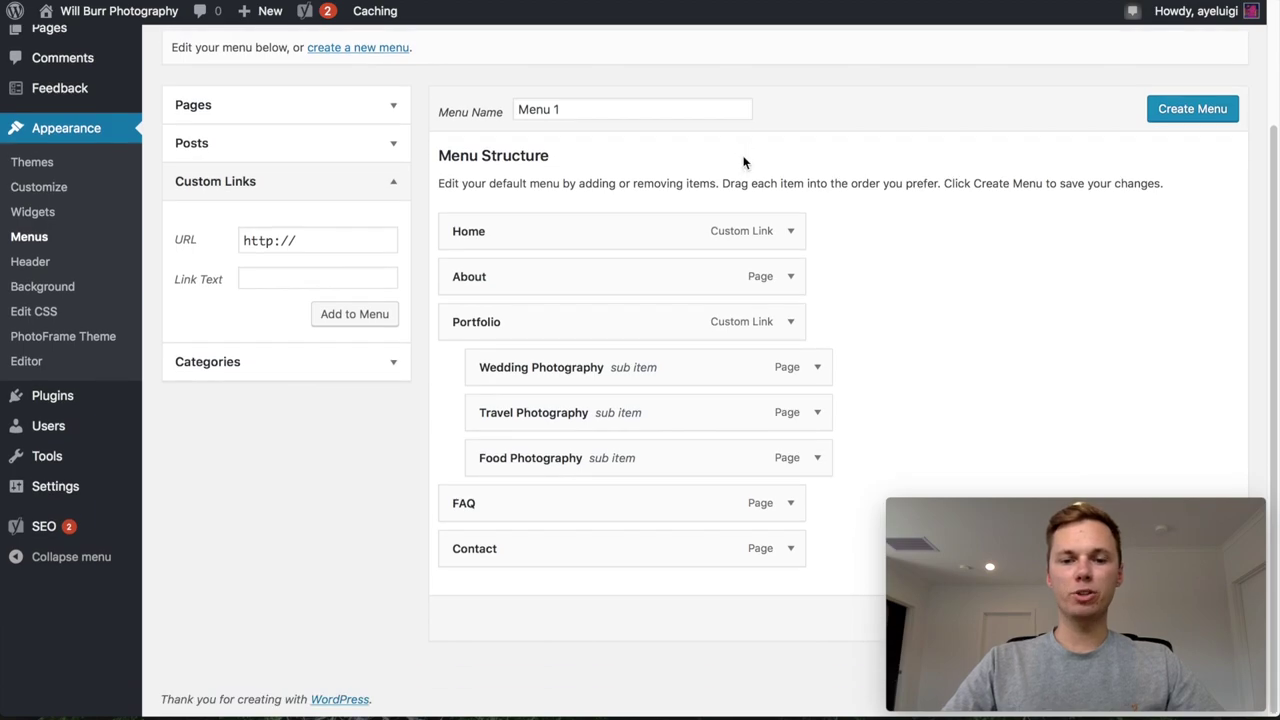
# Create Menu 1 with the Main Menu display location and save it
pyautogui.click(1210, 116)
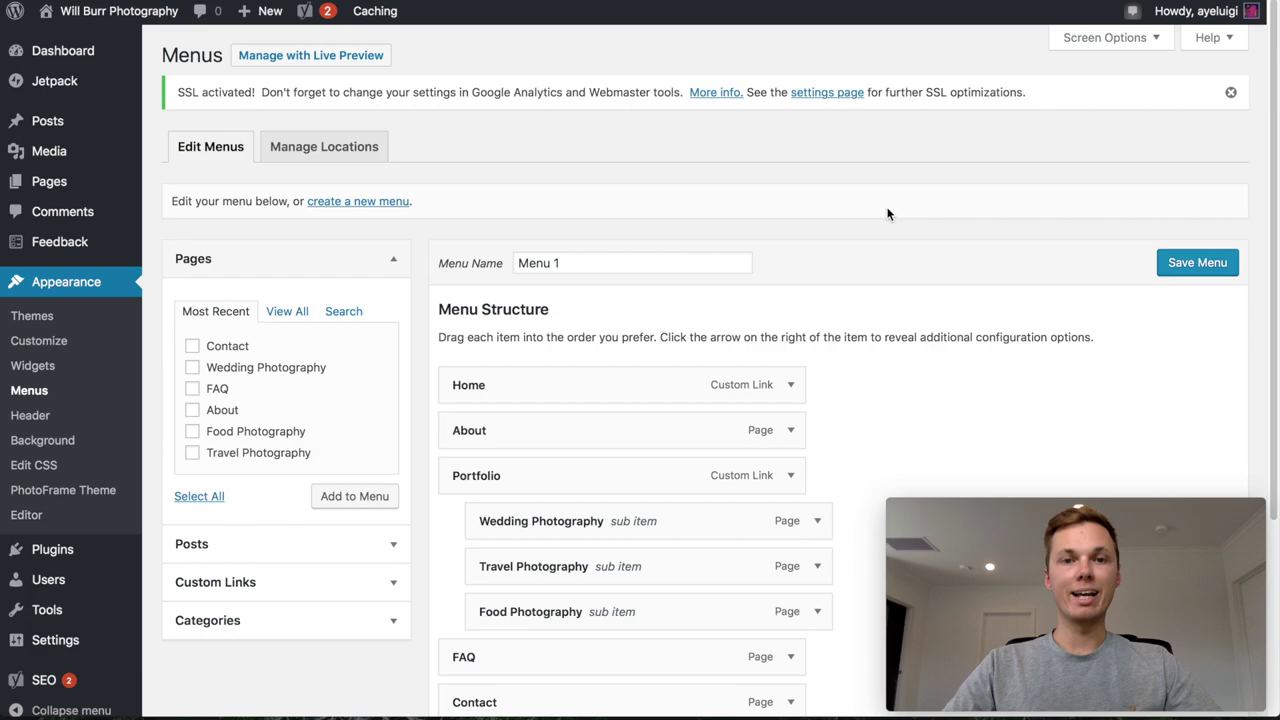
pyautogui.scroll(-5, 887, 213)
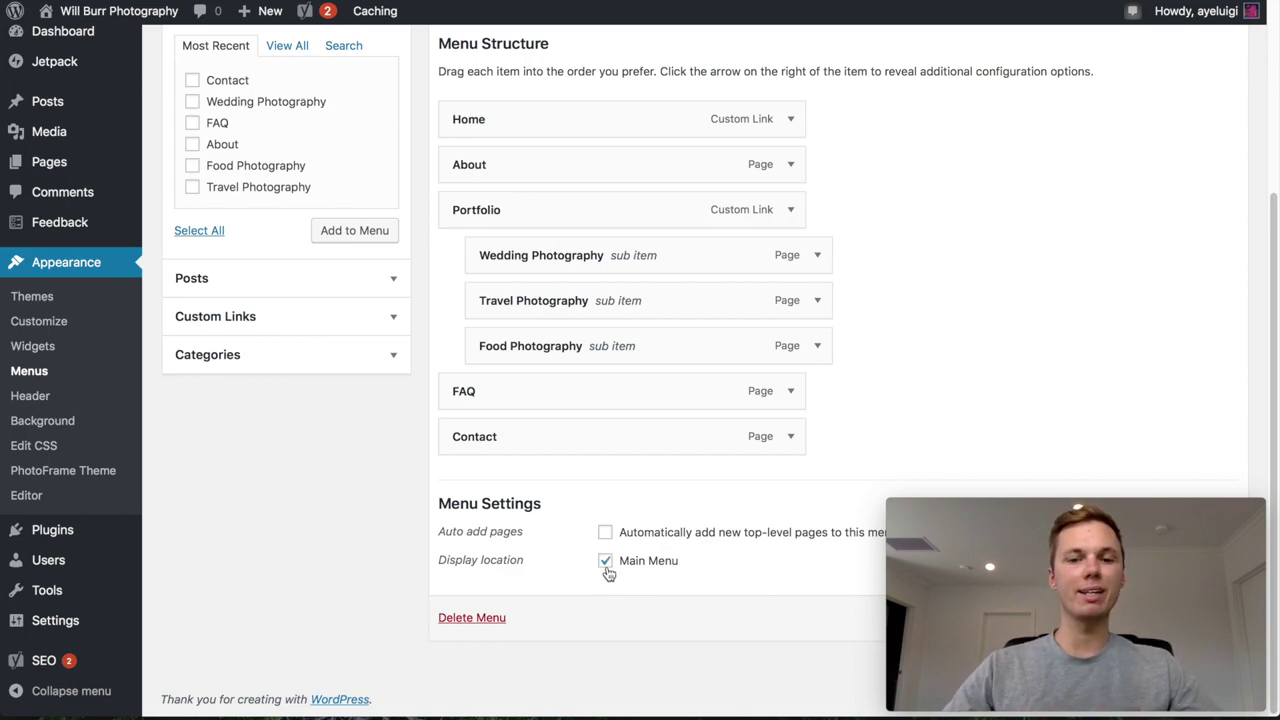
pyautogui.scroll(5, 608, 567)
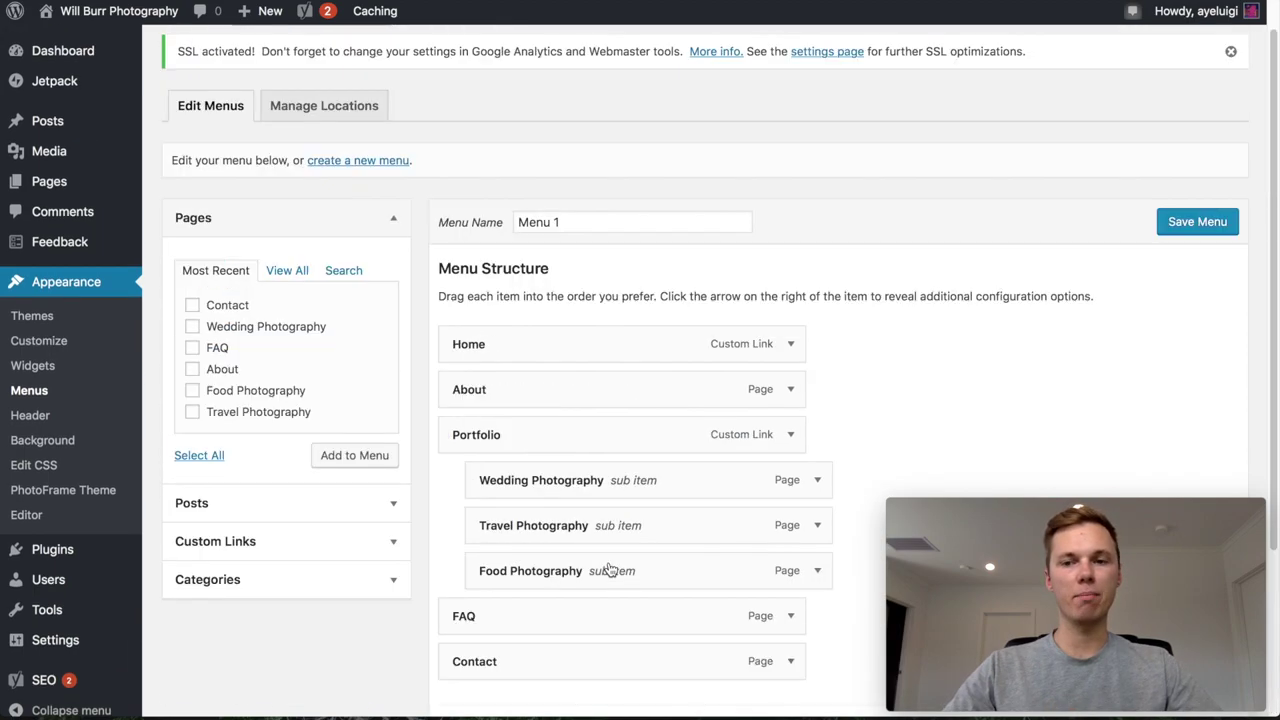
pyautogui.click(1198, 266)
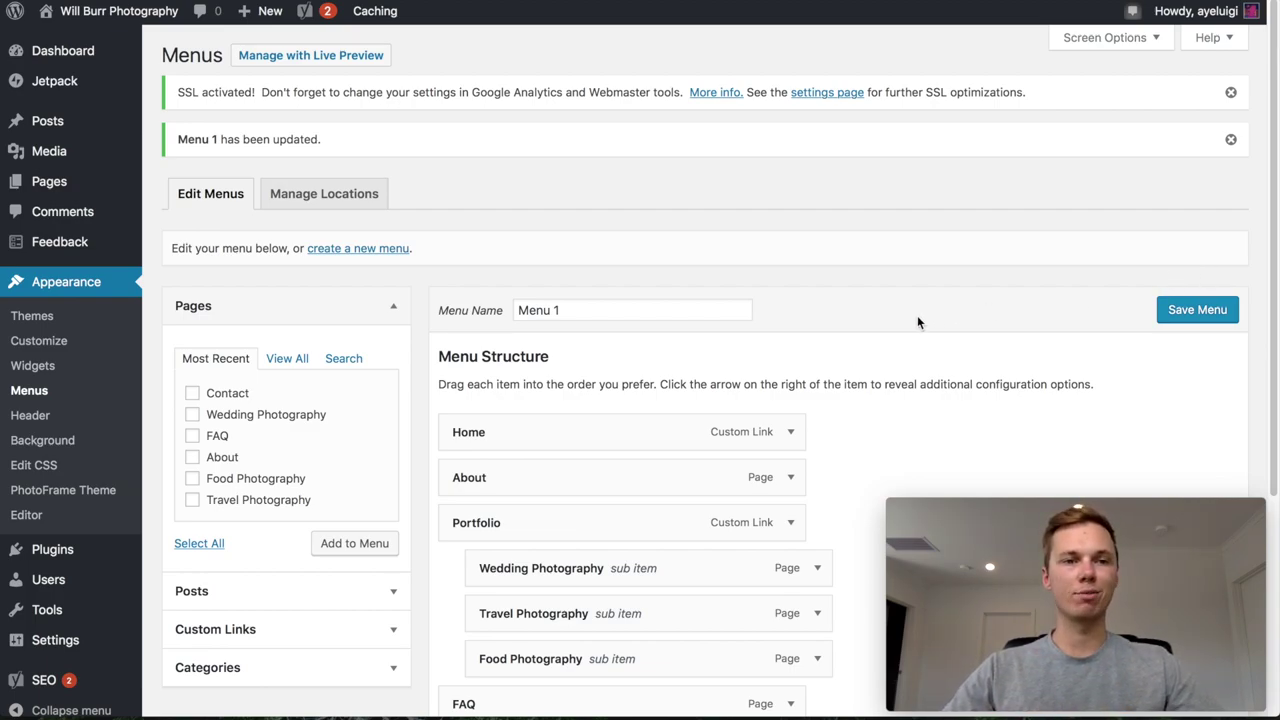
pyautogui.moveTo(105, 18)
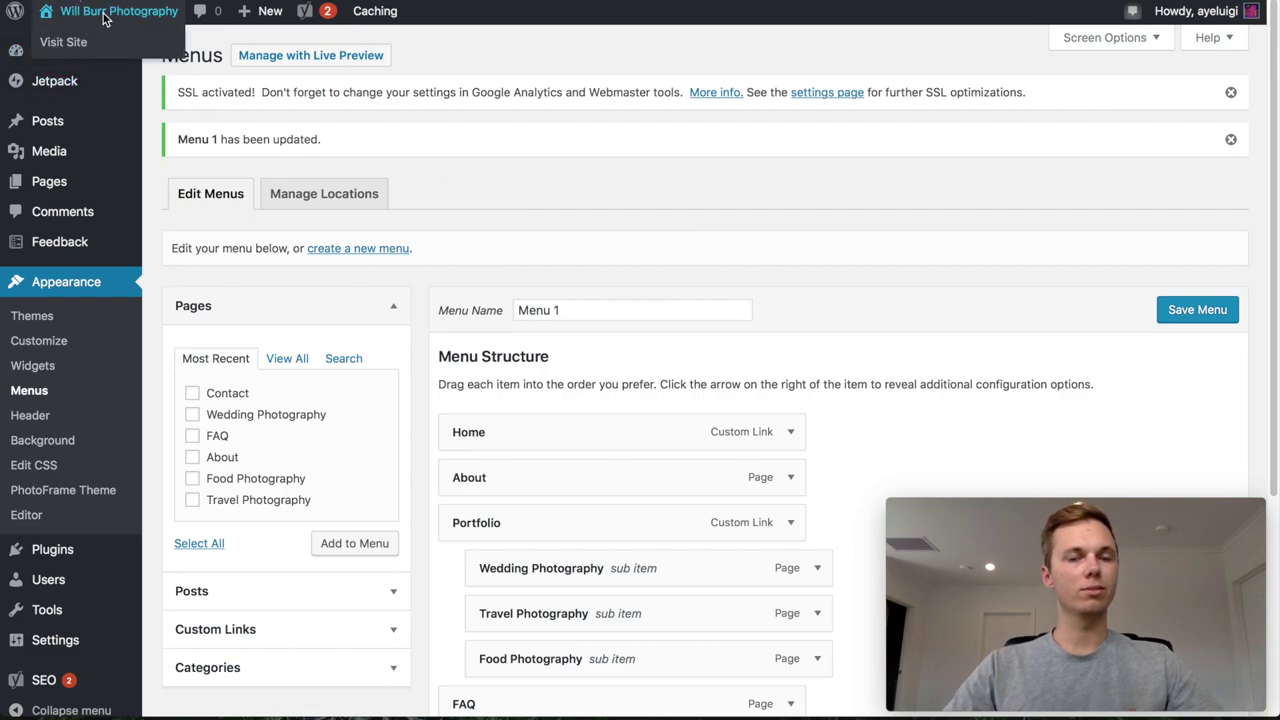
# Visit the live site and open Wedding Photography from the Portfolio dropdown
pyautogui.click(105, 18)
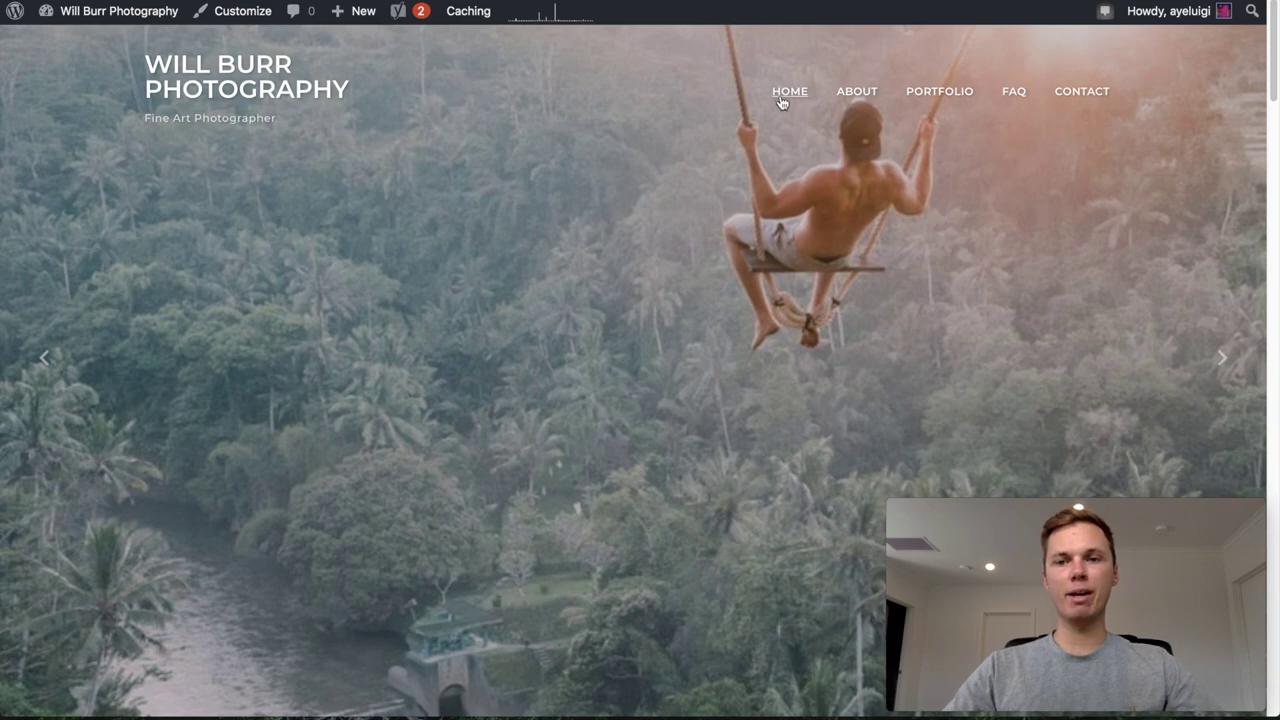
pyautogui.moveTo(928, 100)
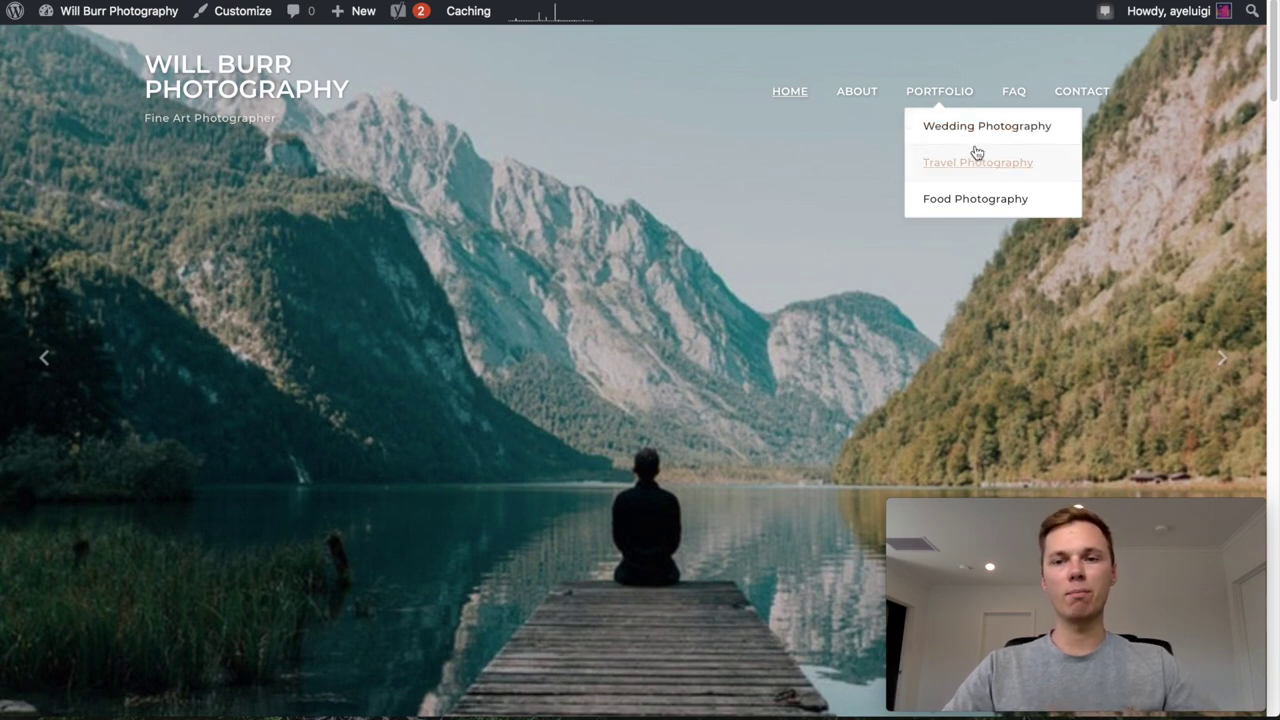
pyautogui.moveTo(937, 90)
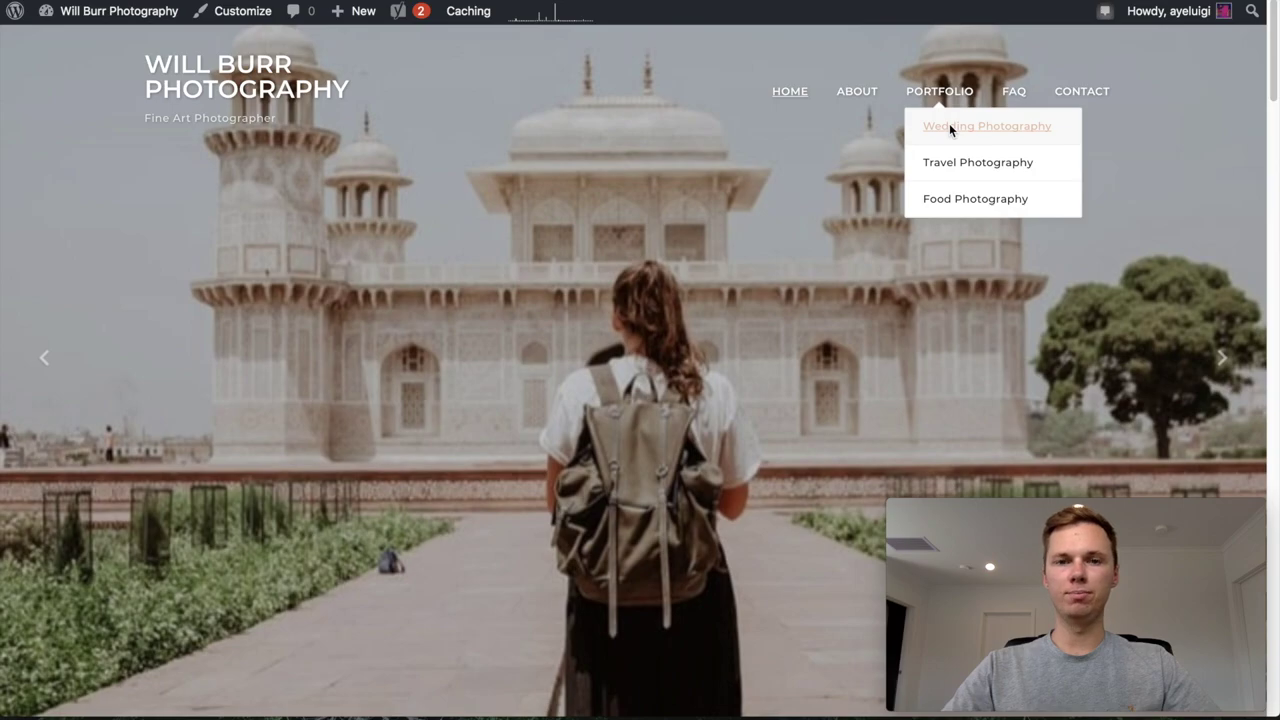
pyautogui.click(950, 126)
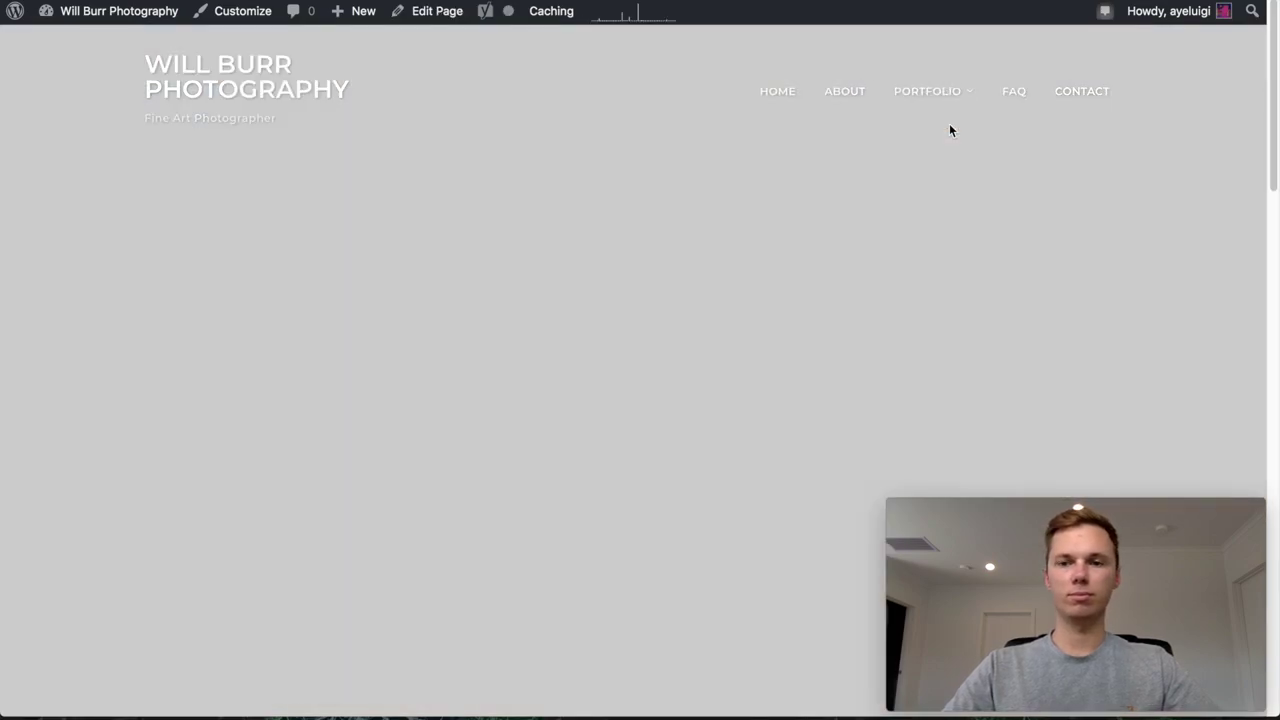
pyautogui.scroll(-3, 950, 130)
pyautogui.scroll(-5, 949, 123)
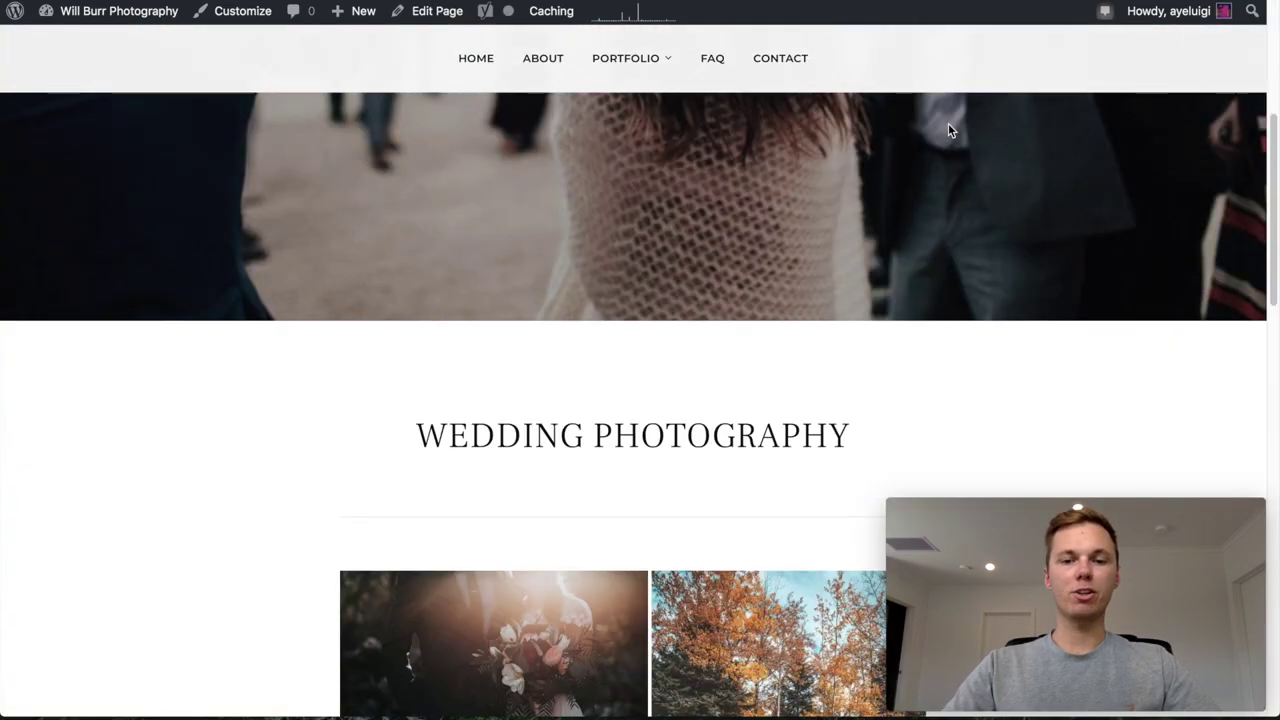
pyautogui.scroll(-1, 947, 124)
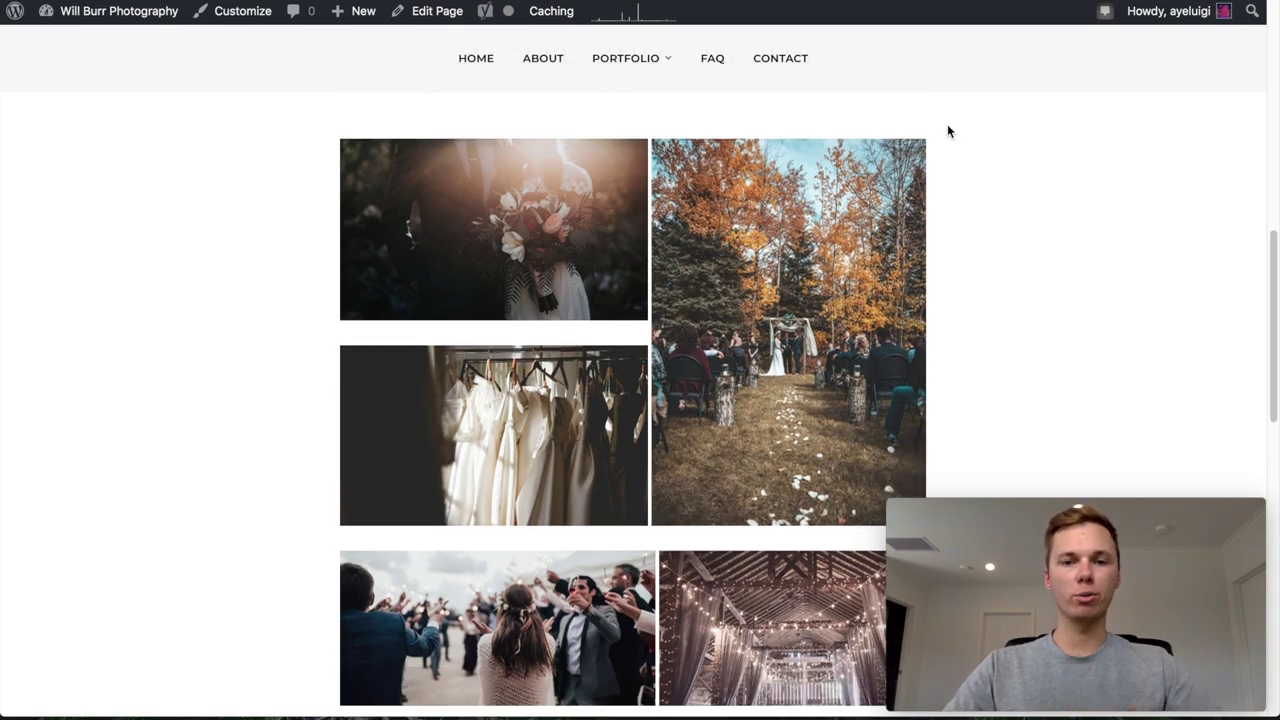
# Enlarge the bouquet photo and step through four gallery photos before closing the lightbox
pyautogui.click(555, 229)
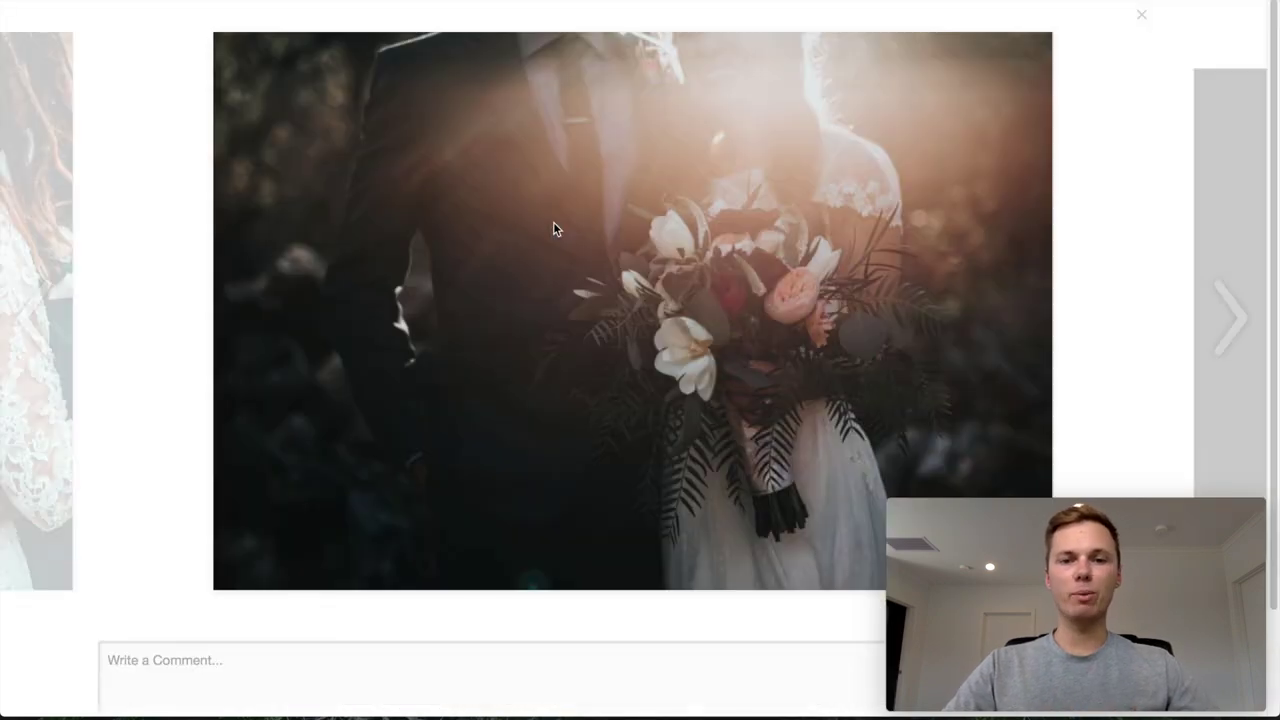
pyautogui.click(1238, 333)
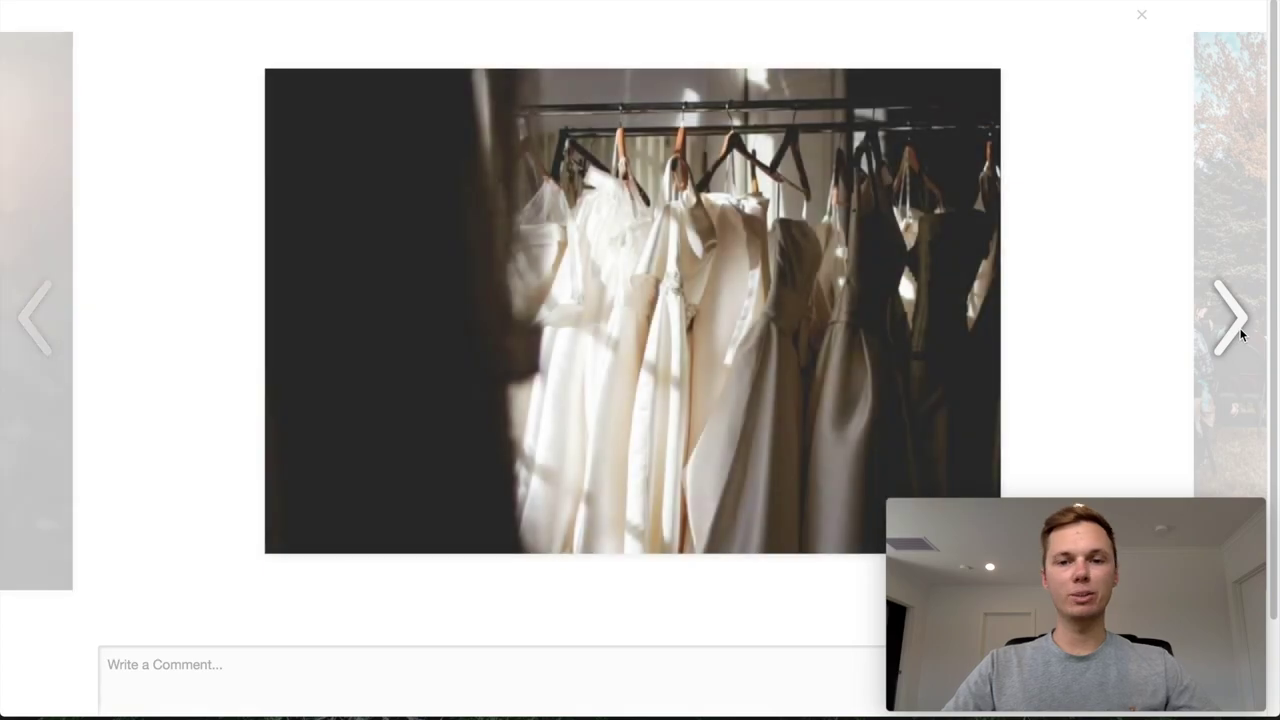
pyautogui.click(1238, 333)
pyautogui.click(1238, 333)
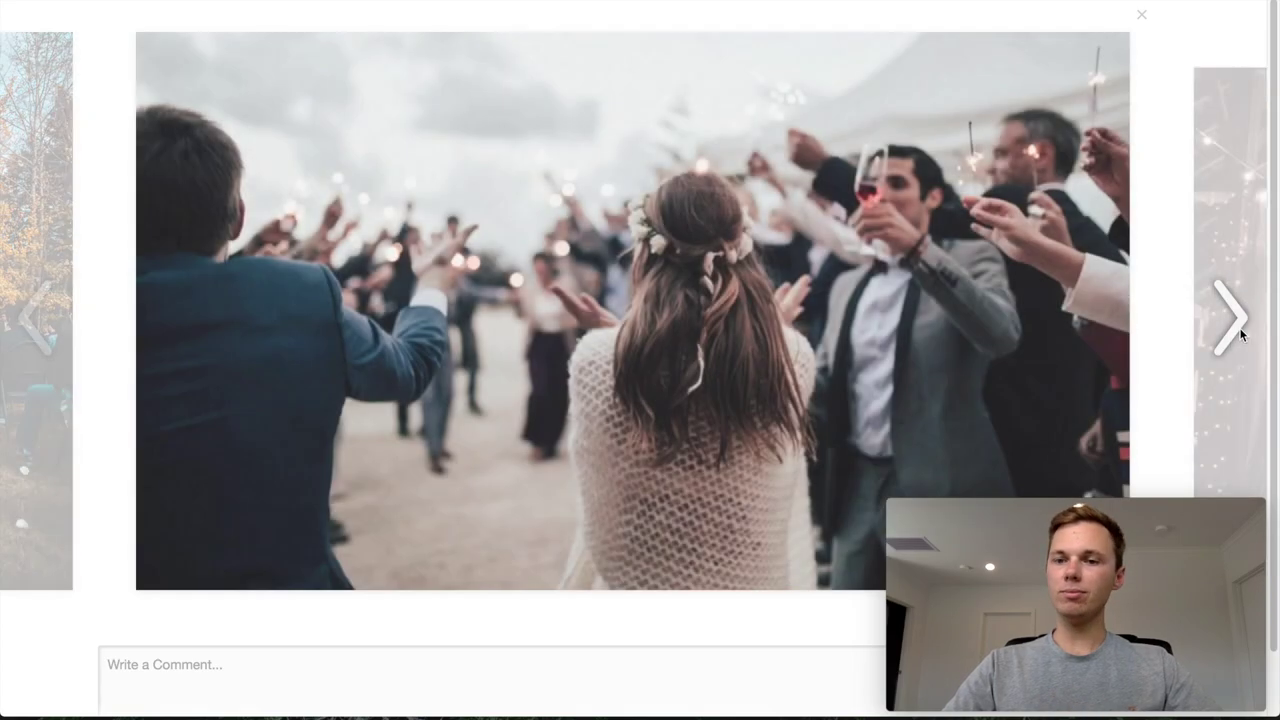
pyautogui.click(1238, 332)
pyautogui.click(1142, 18)
# Open the Food Photography page from the Portfolio dropdown
pyautogui.scroll(3, 1086, 163)
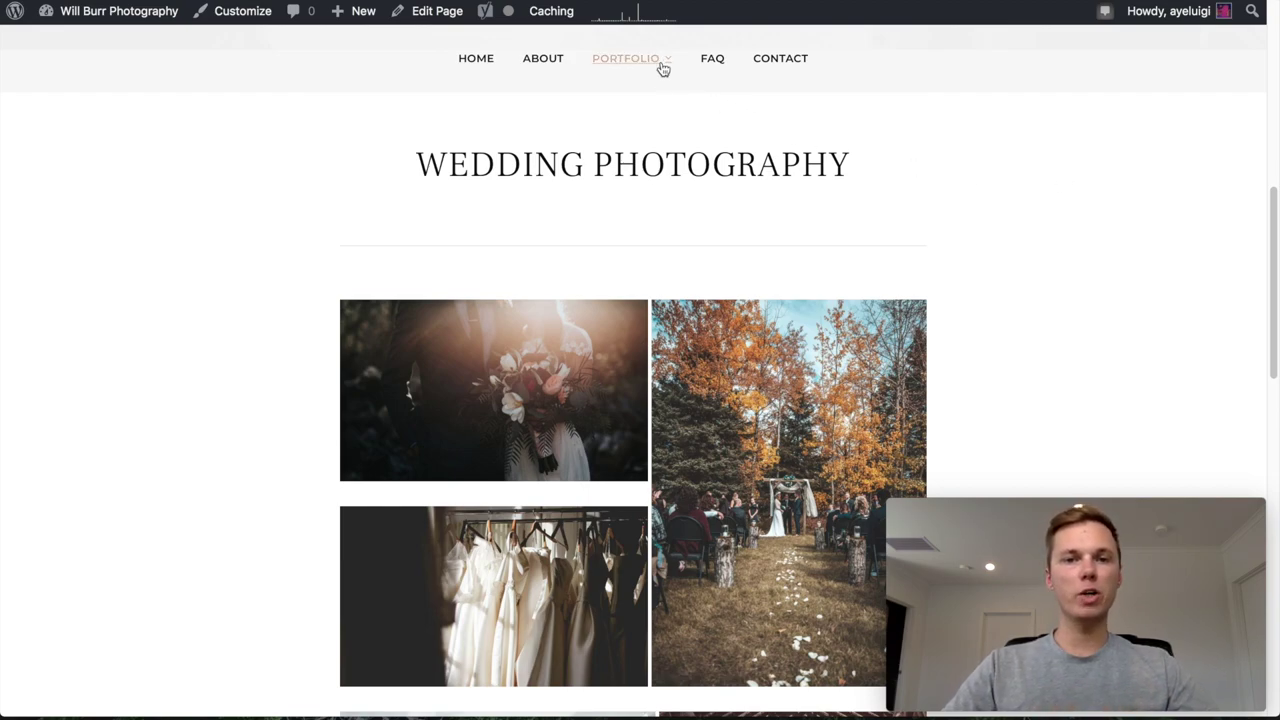
pyautogui.moveTo(658, 62)
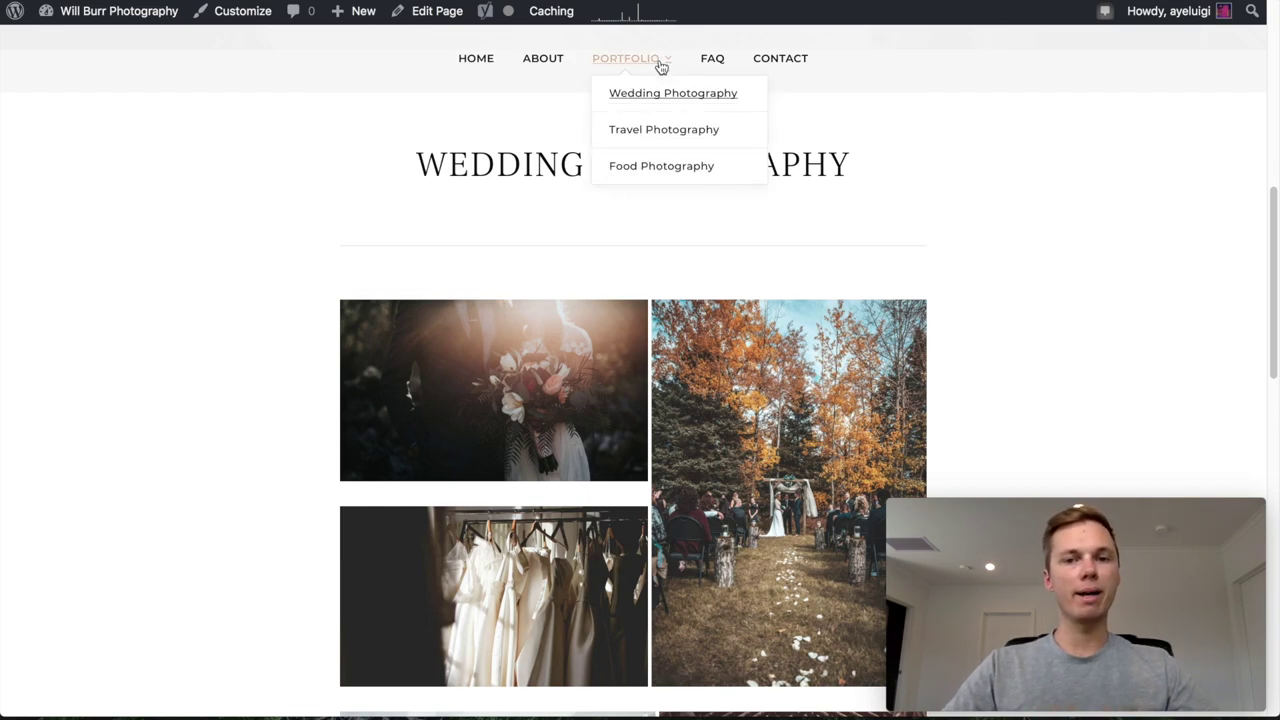
pyautogui.click(673, 168)
pyautogui.scroll(-5, 671, 162)
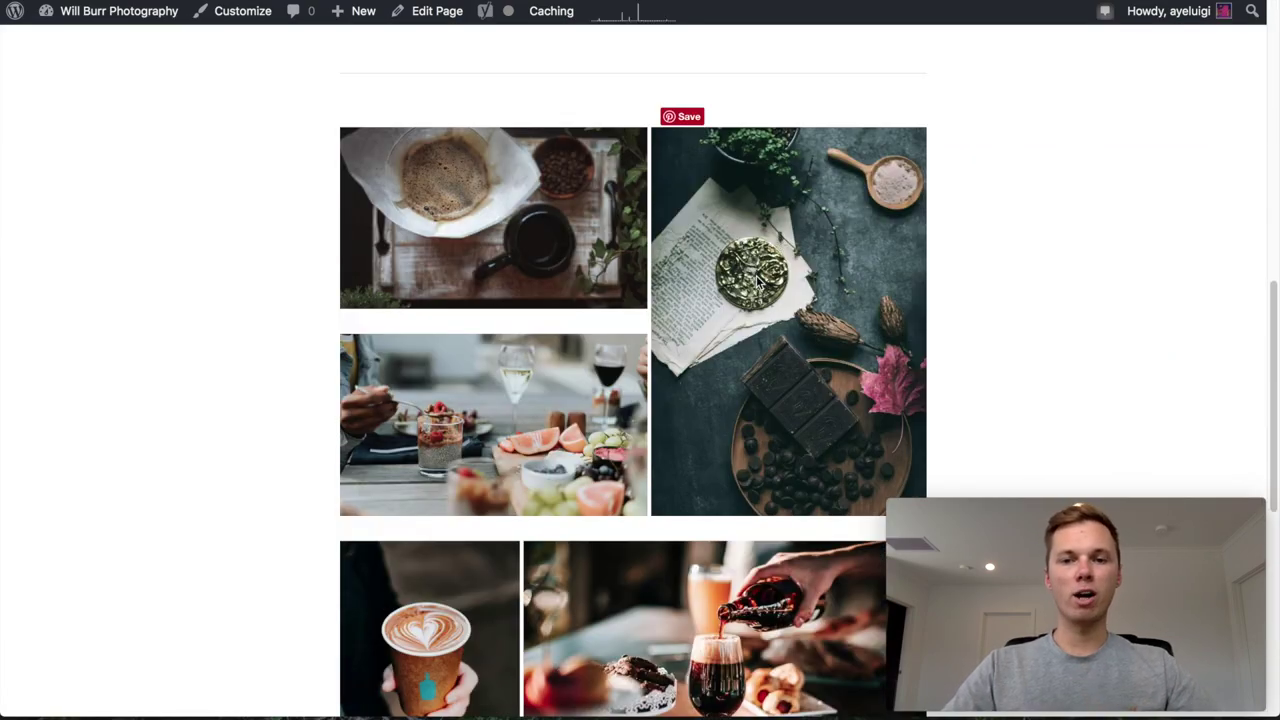
pyautogui.scroll(6, 757, 283)
pyautogui.scroll(3, 757, 283)
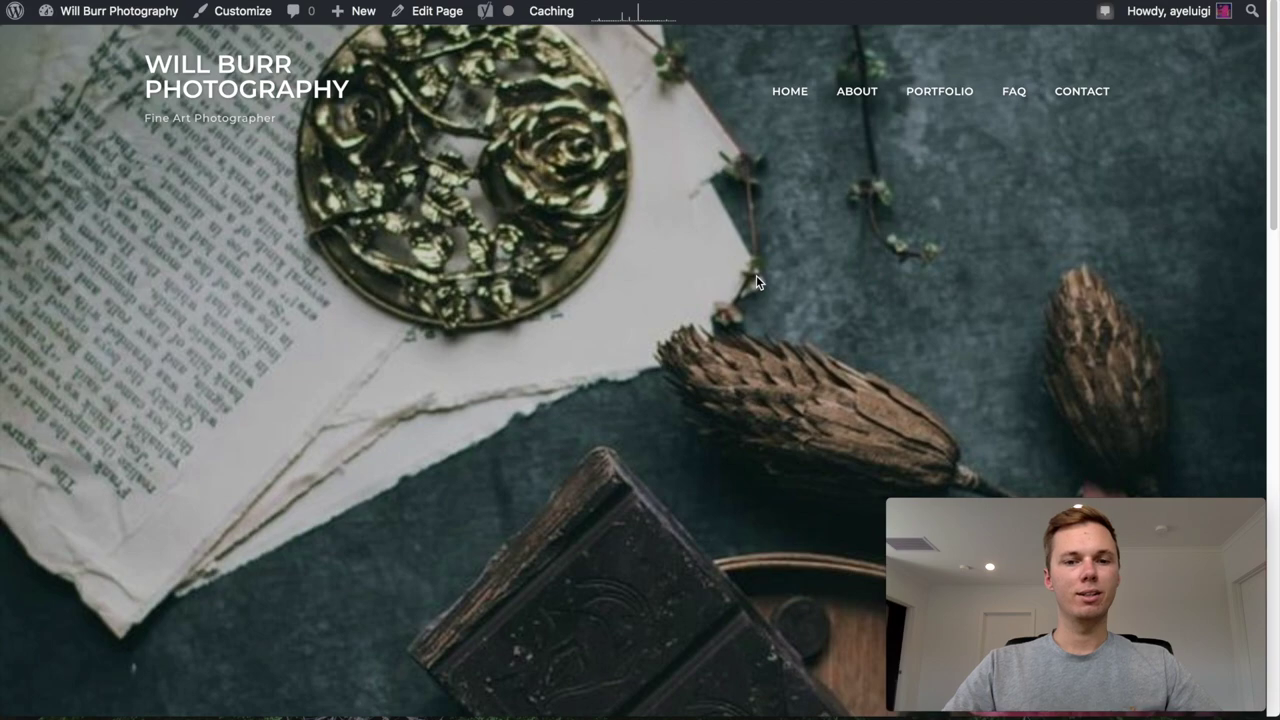
# Go to the home page and scroll past My Portfolio to Frequently Asked Questions
pyautogui.click(254, 86)
pyautogui.scroll(-5, 334, 155)
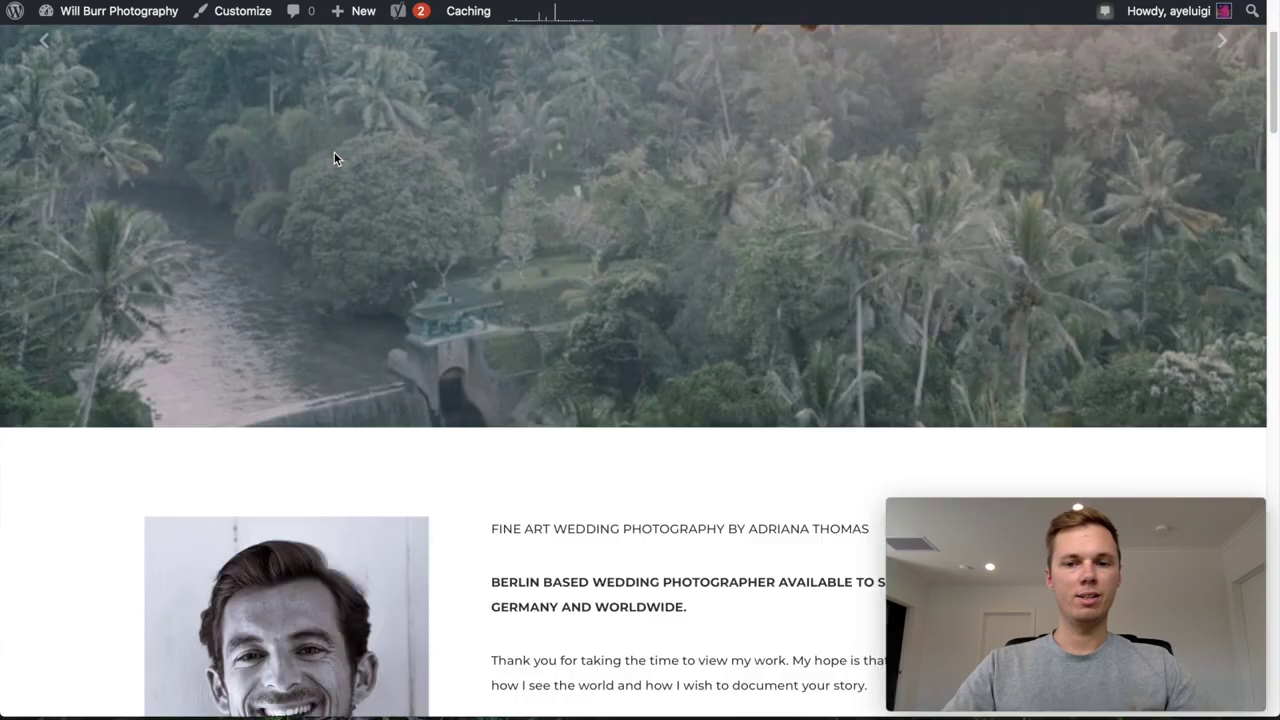
pyautogui.scroll(-6, 334, 158)
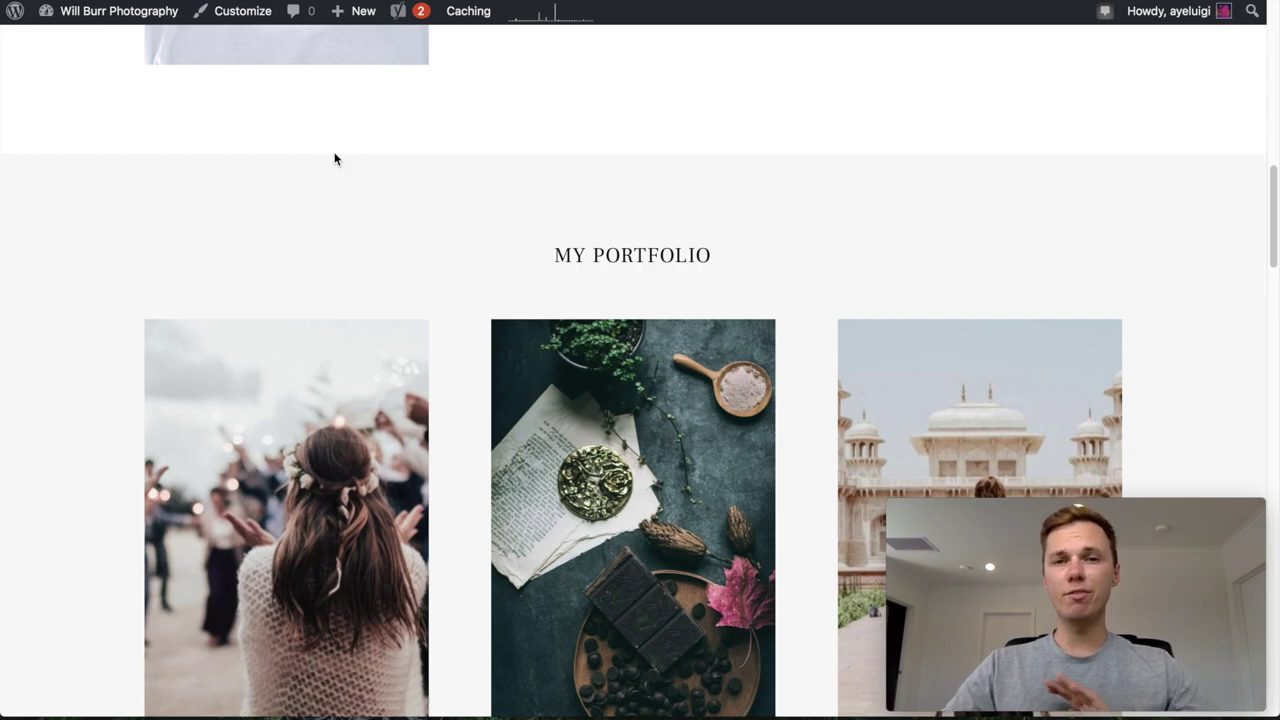
pyautogui.scroll(-1, 335, 159)
pyautogui.scroll(-8, 335, 159)
pyautogui.scroll(-1, 335, 159)
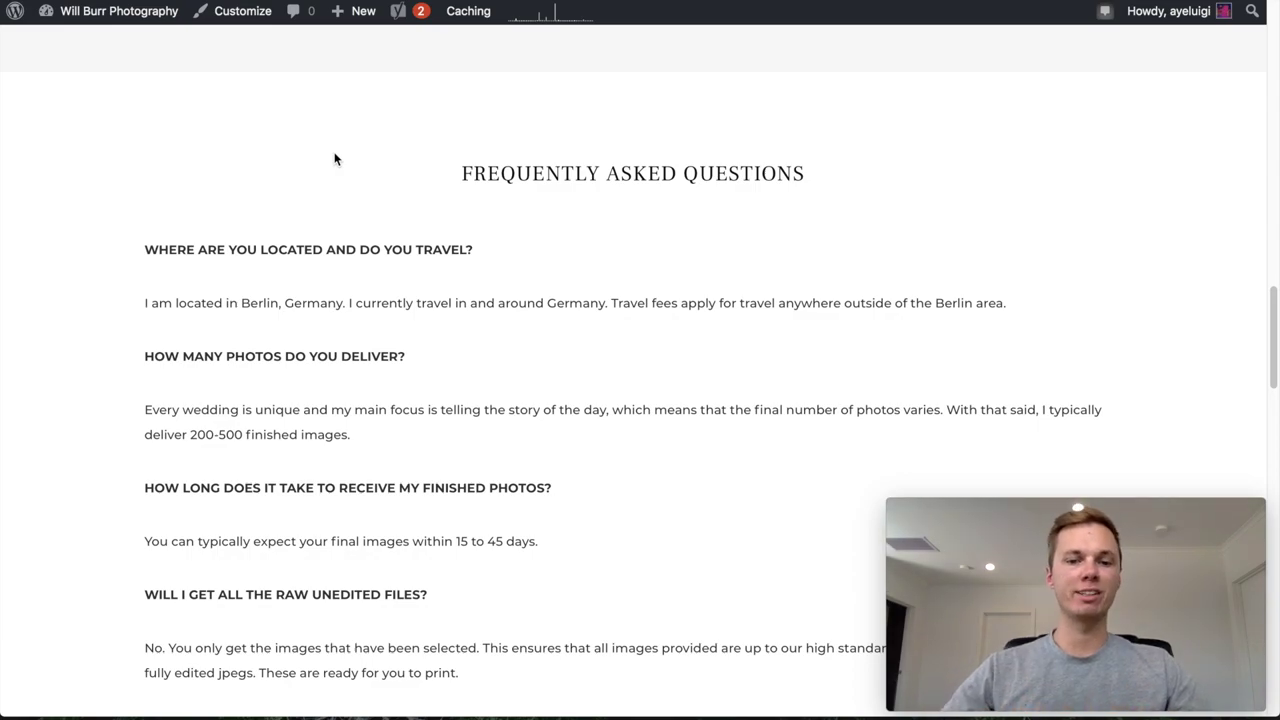
pyautogui.scroll(-7, 335, 159)
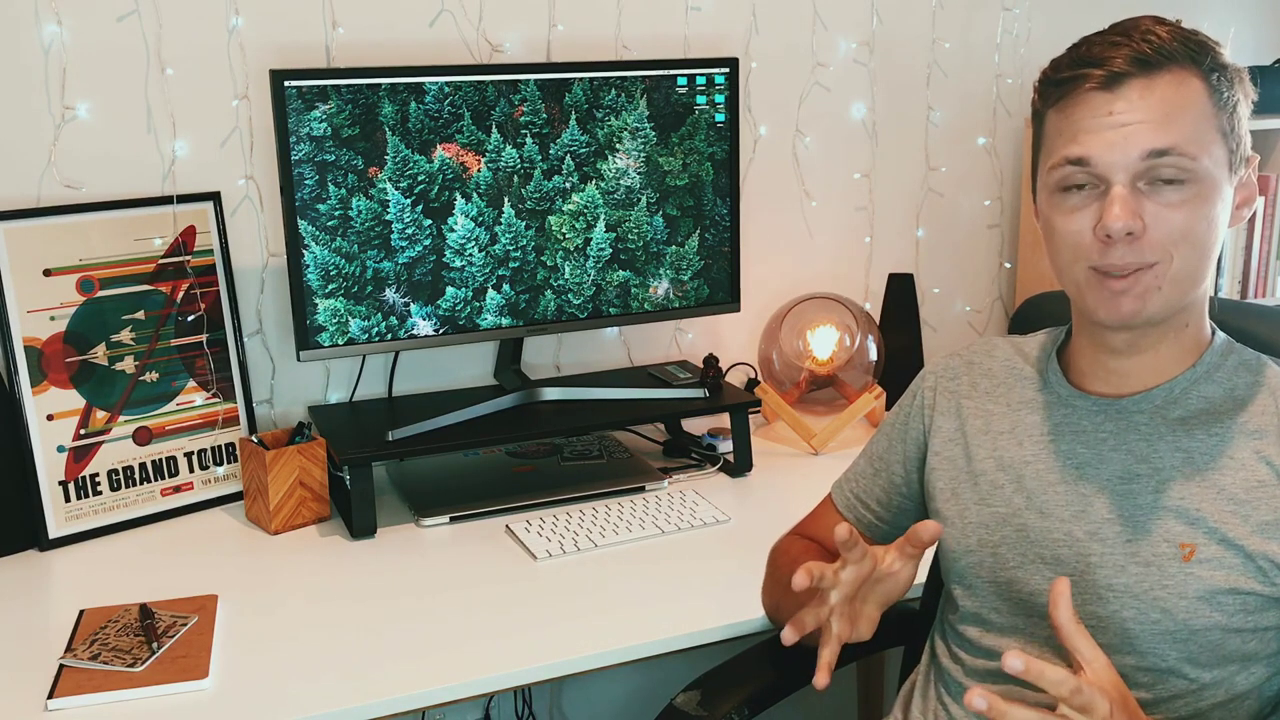